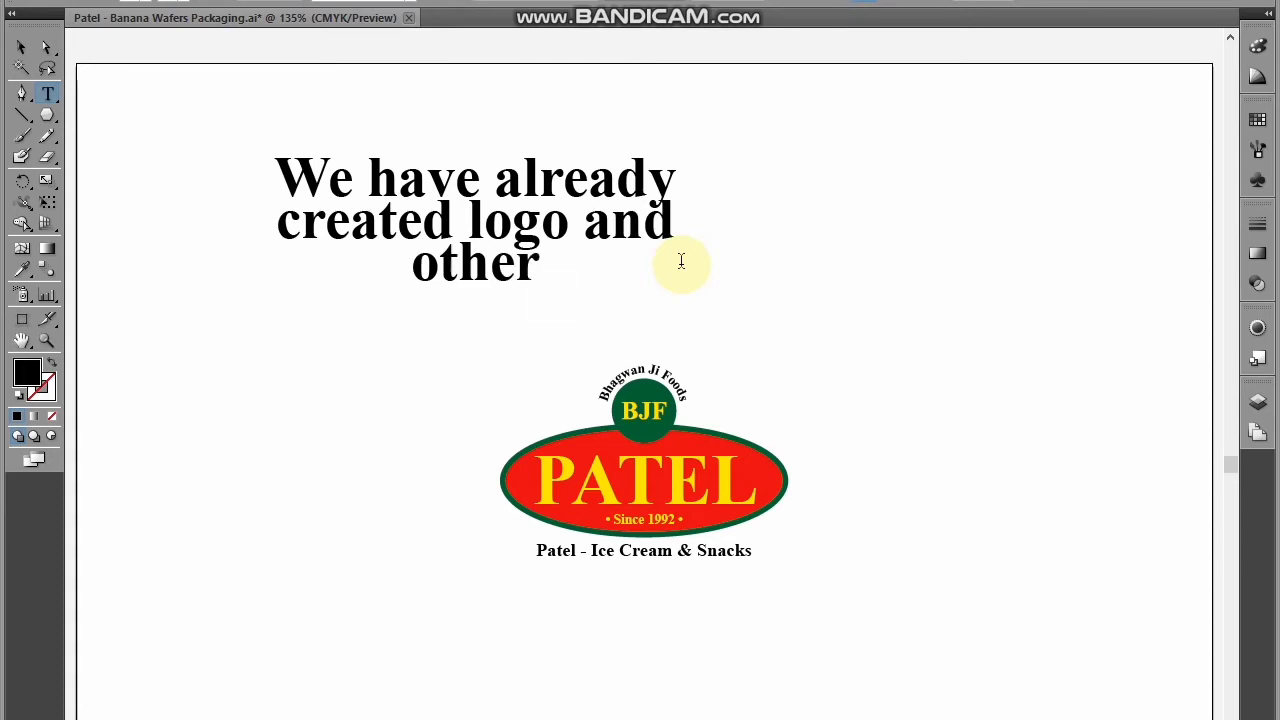
# Complete the text note with "symbols or logos like ONLY 10 Rs and Heart shape"
pyautogui.write('symbo')
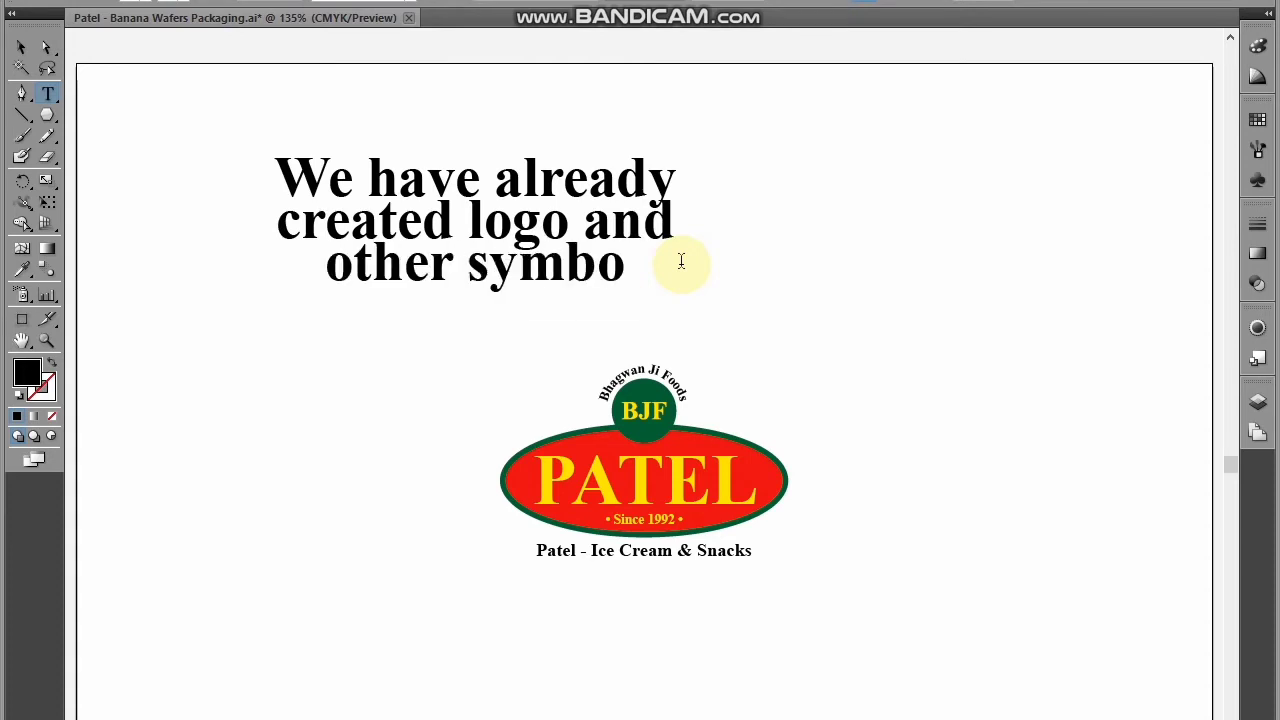
pyautogui.write('ls or')
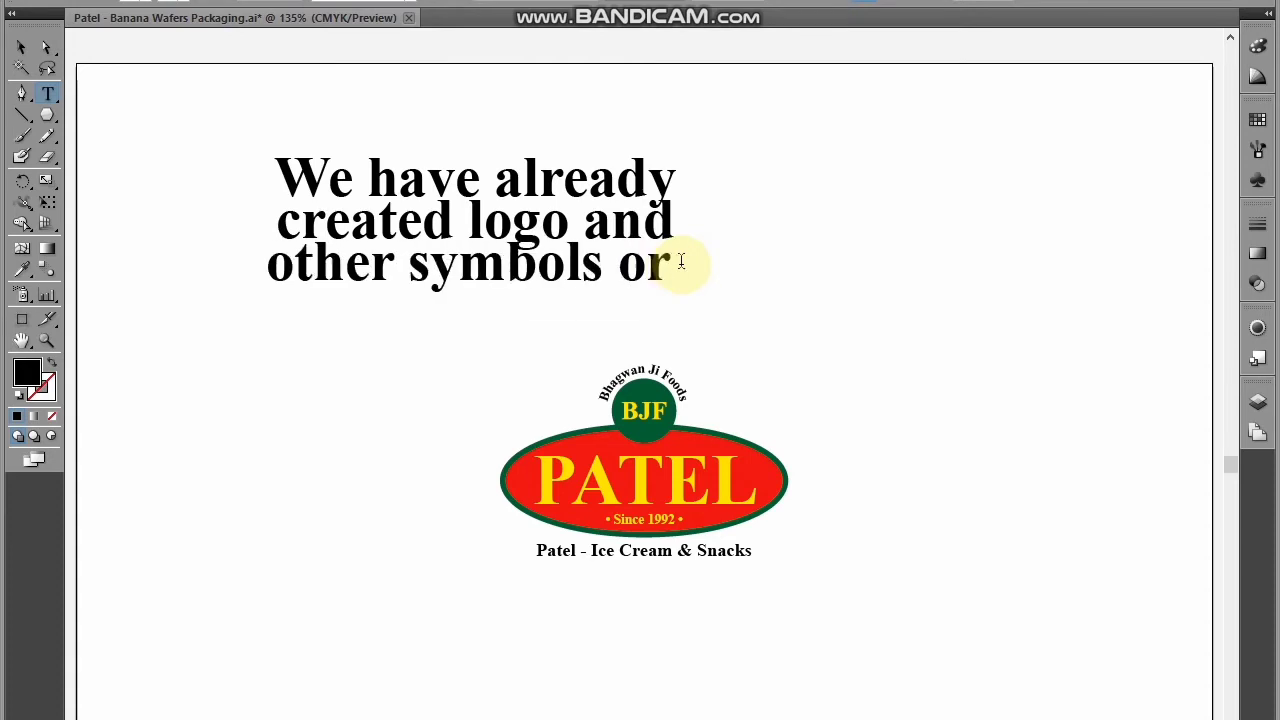
pyautogui.write(' logos')
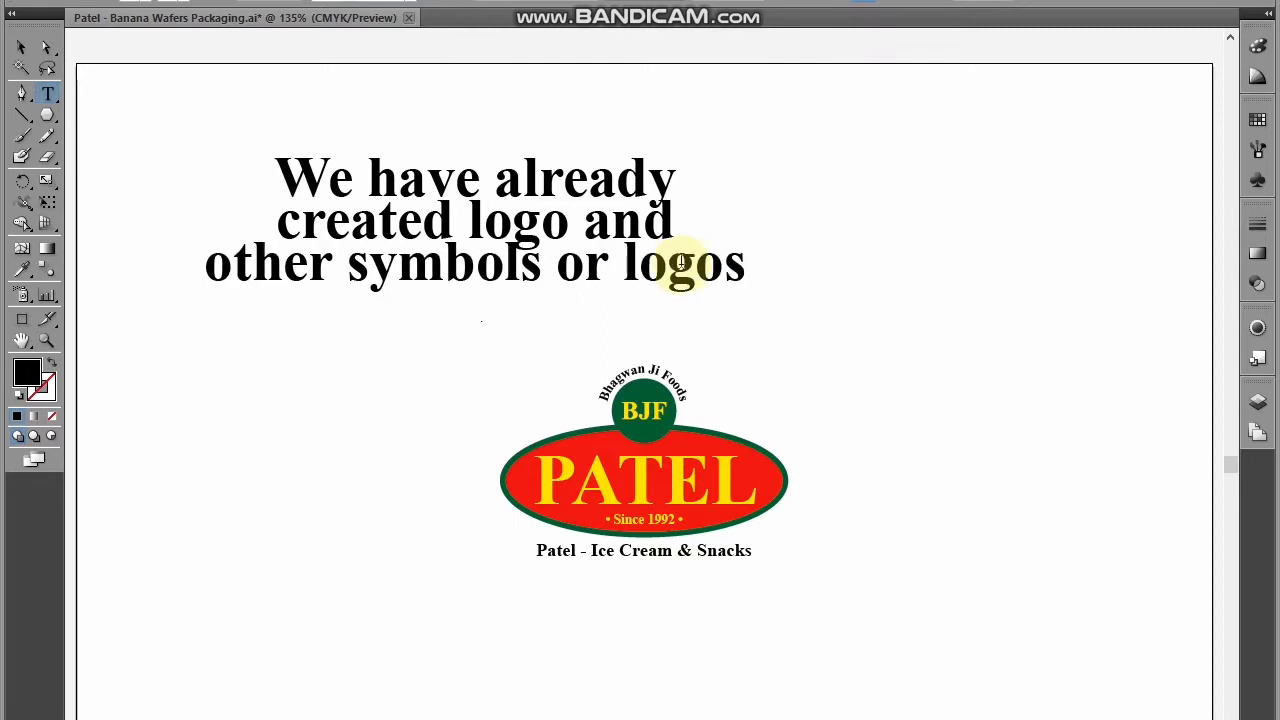
pyautogui.write(' like ON')
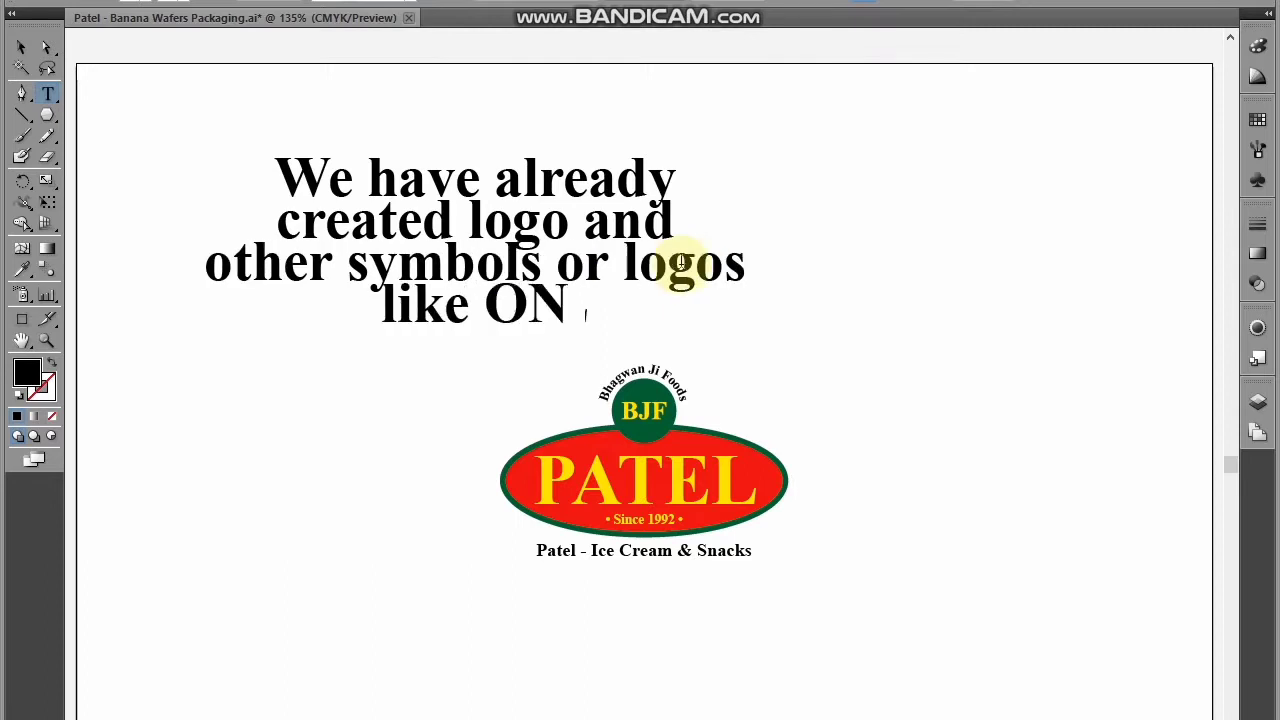
pyautogui.write('LY 10')
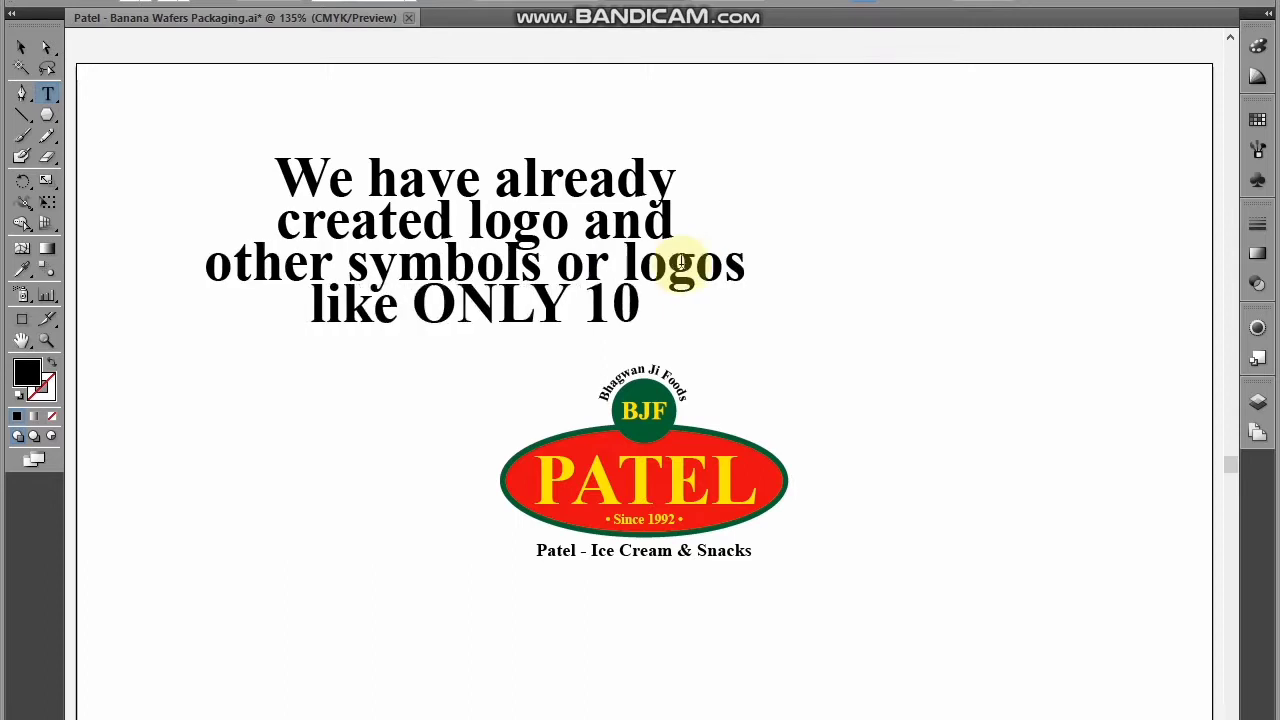
pyautogui.write(' Rs and Heart')
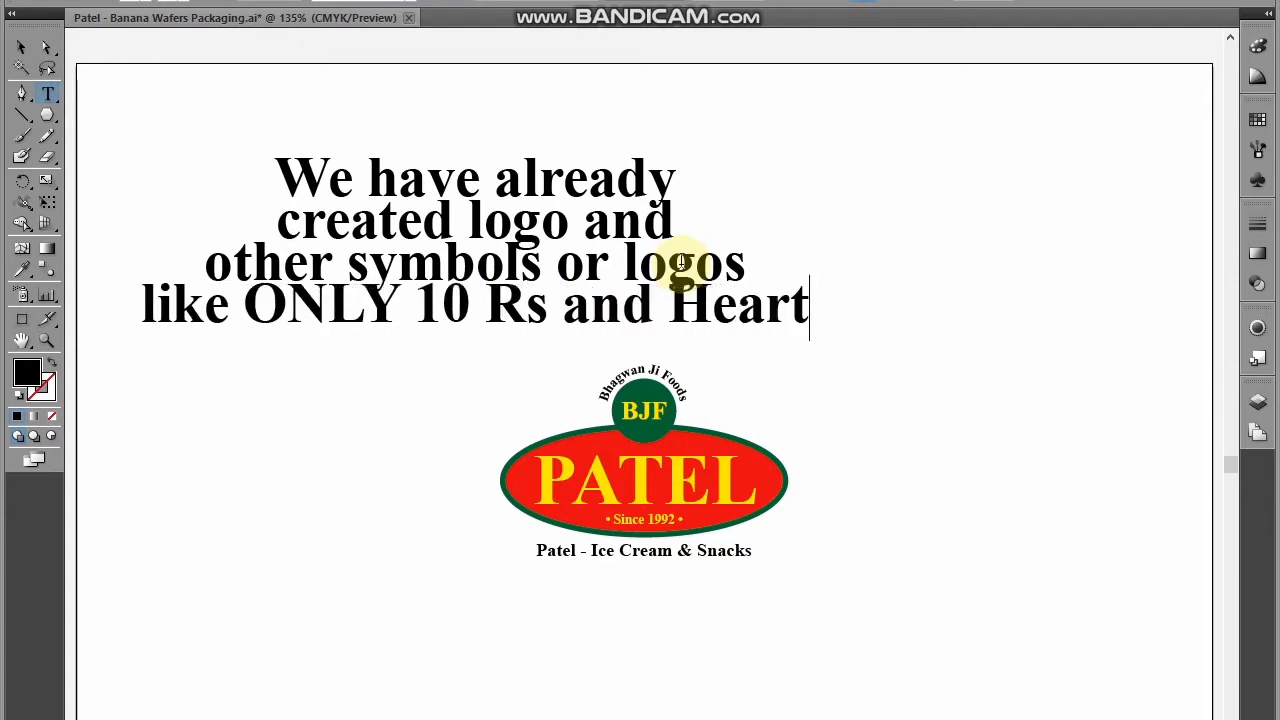
pyautogui.write(' shape')
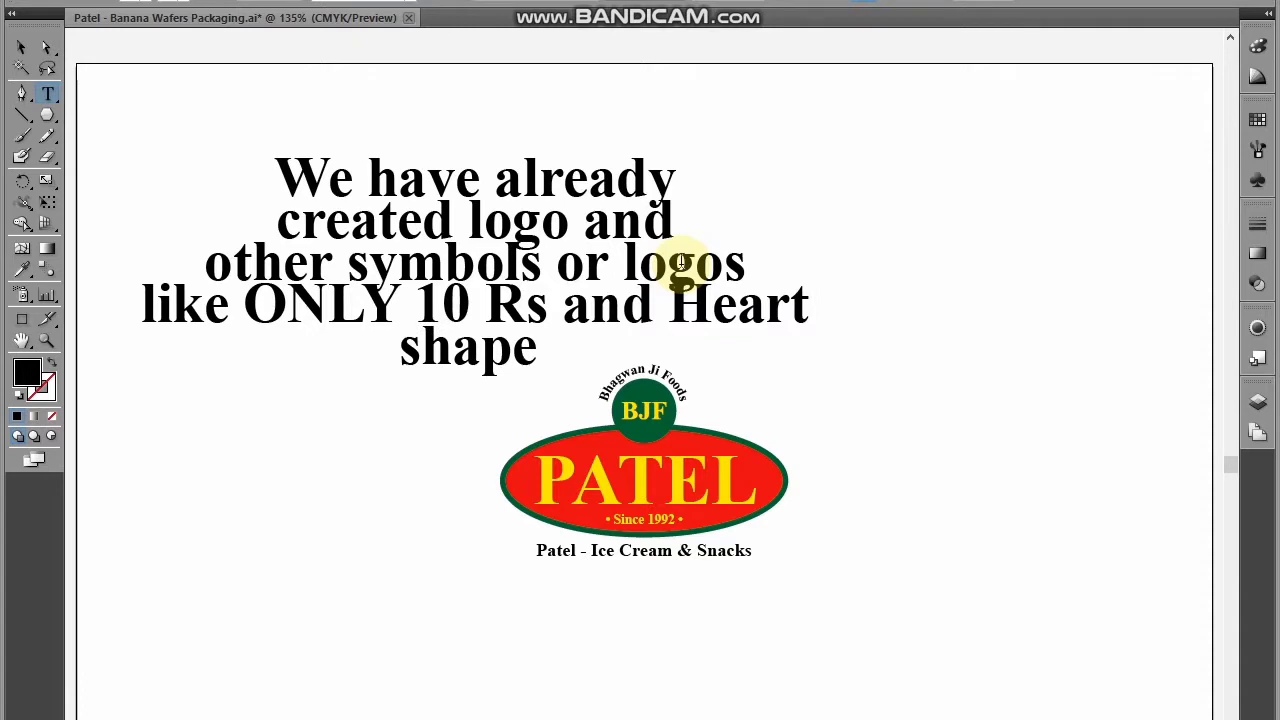
pyautogui.press('BackSpace')
pyautogui.press('Escape')
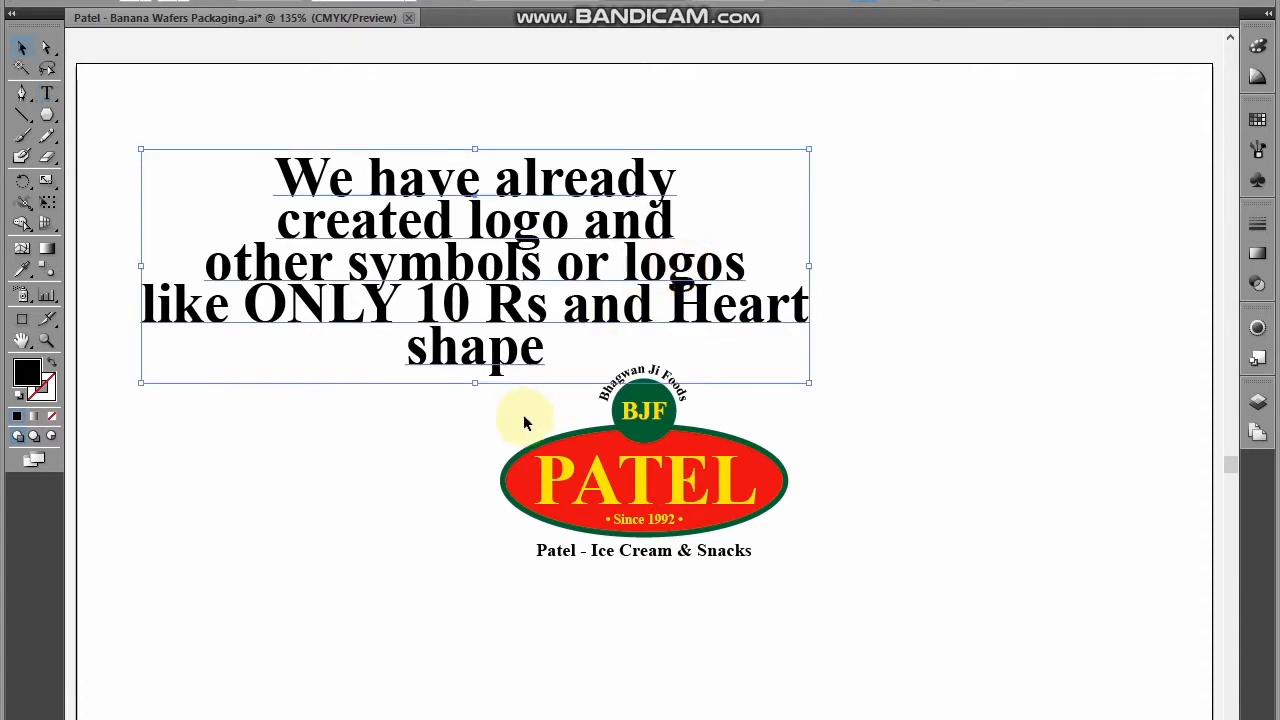
# Delete the text note above the PATEL logo
pyautogui.click(438, 412)
pyautogui.click(450, 352)
pyautogui.press('Delete')
# Add a text note above the logo reading "Now we will see how to create packaging design and mockup for"
pyautogui.press('t')
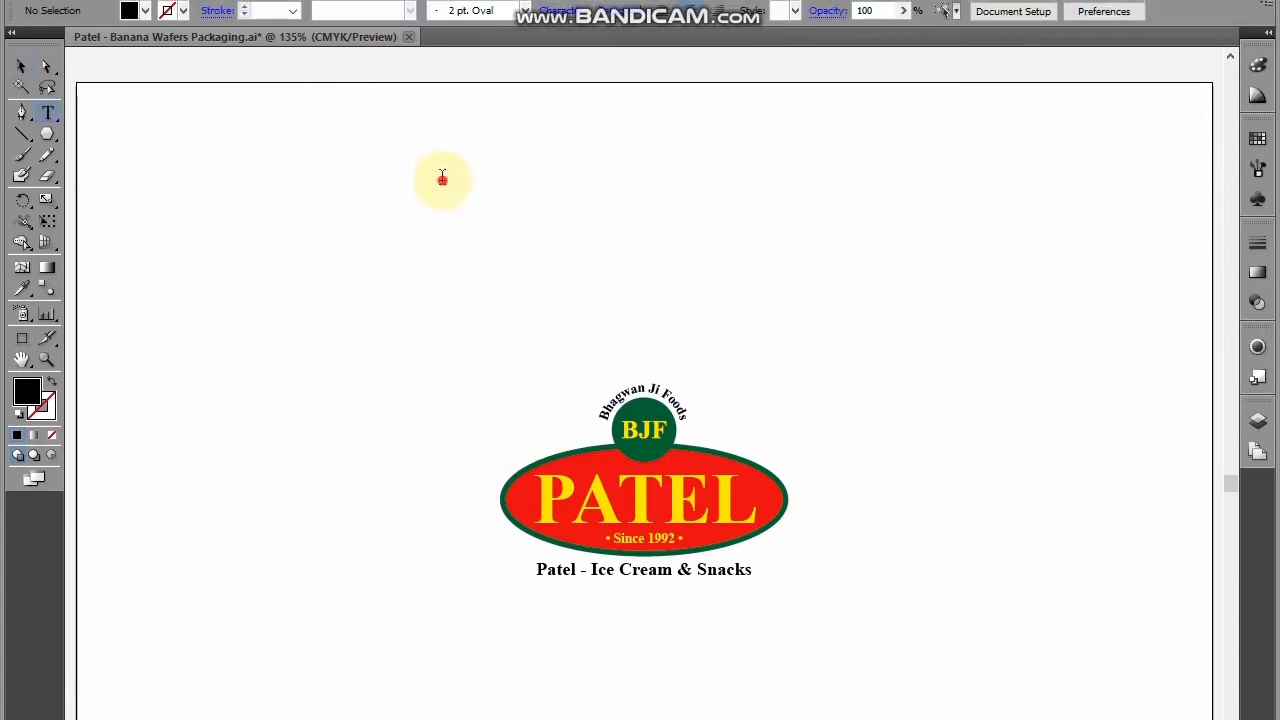
pyautogui.click(443, 163)
pyautogui.write('Now we wi')
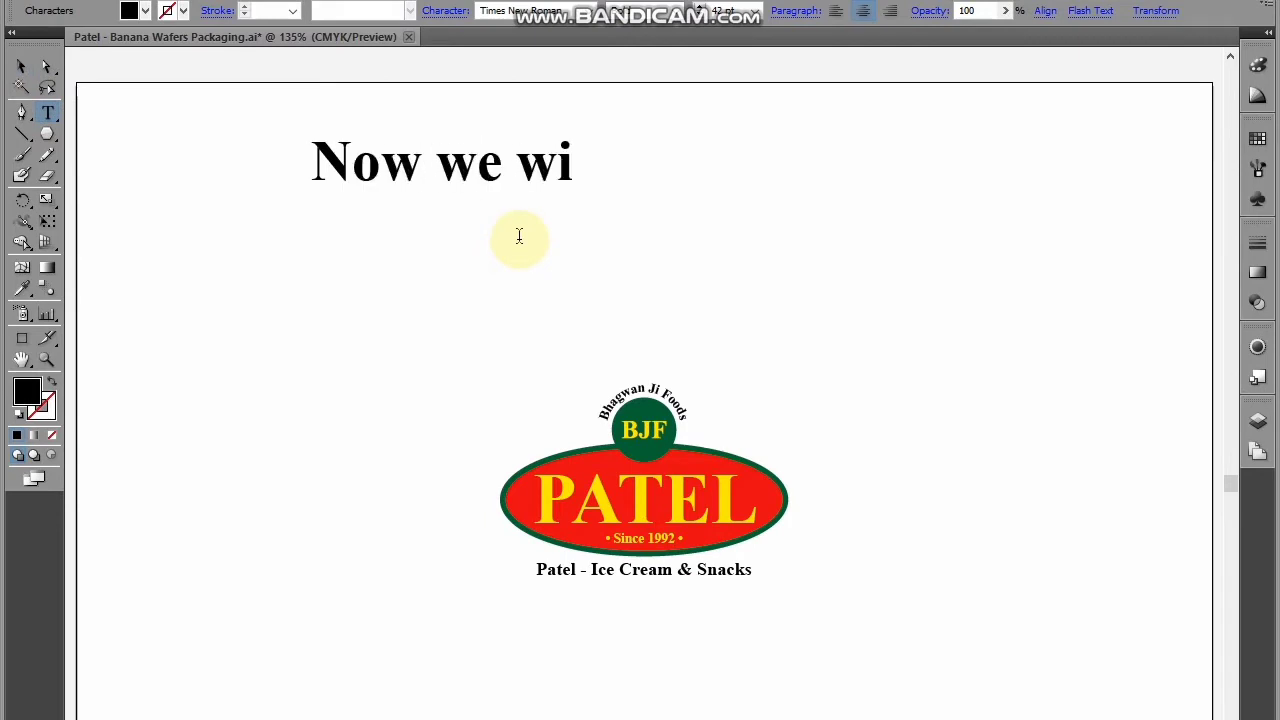
pyautogui.write('ll see how')
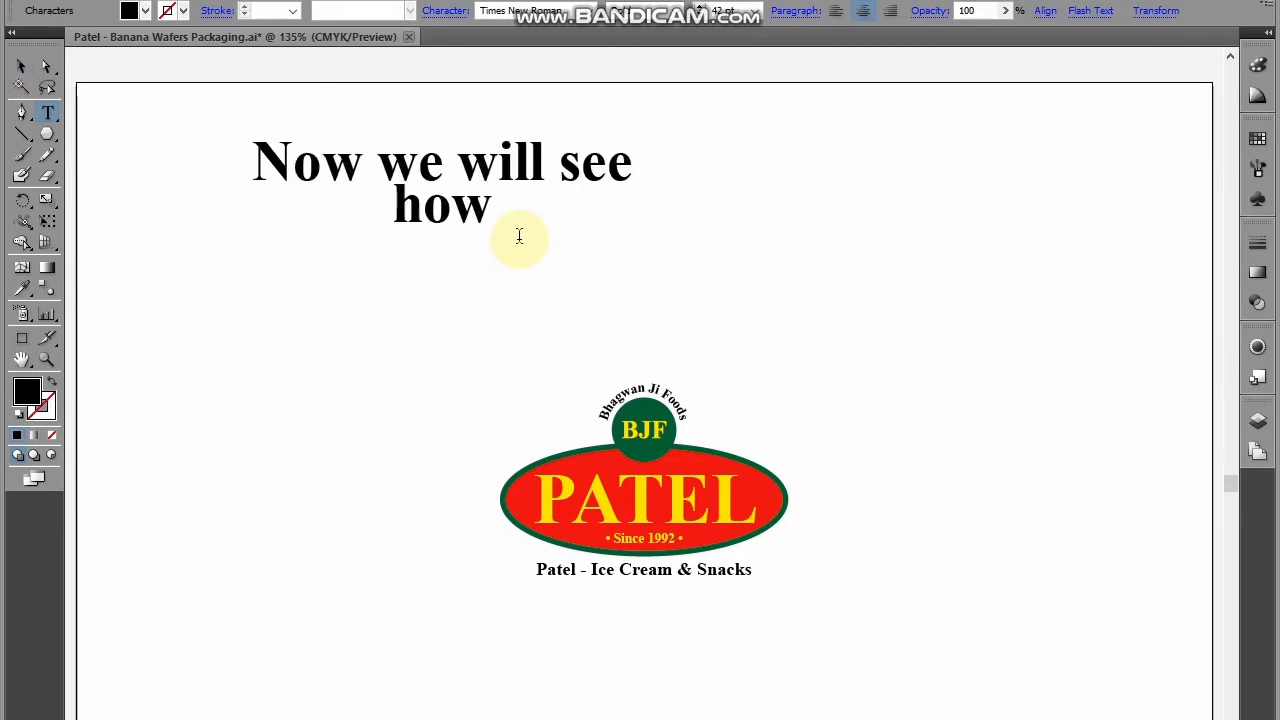
pyautogui.write(' to create pa')
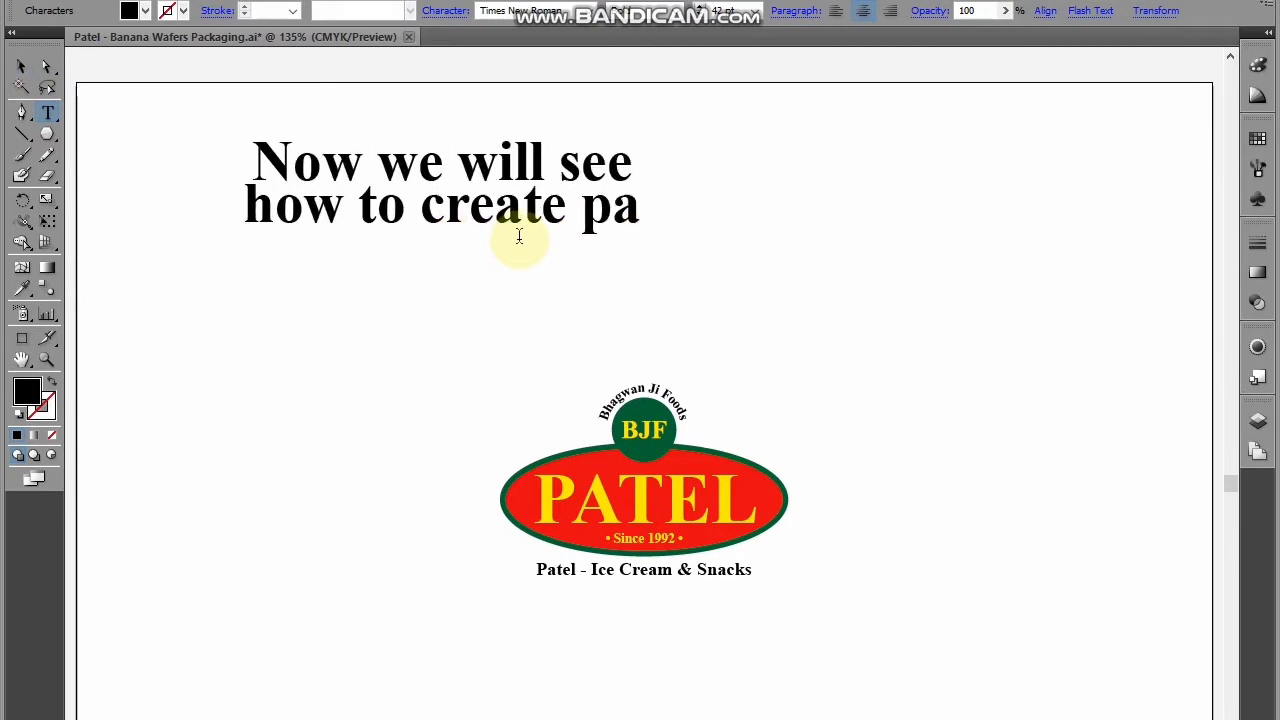
pyautogui.write('ckaging design ')
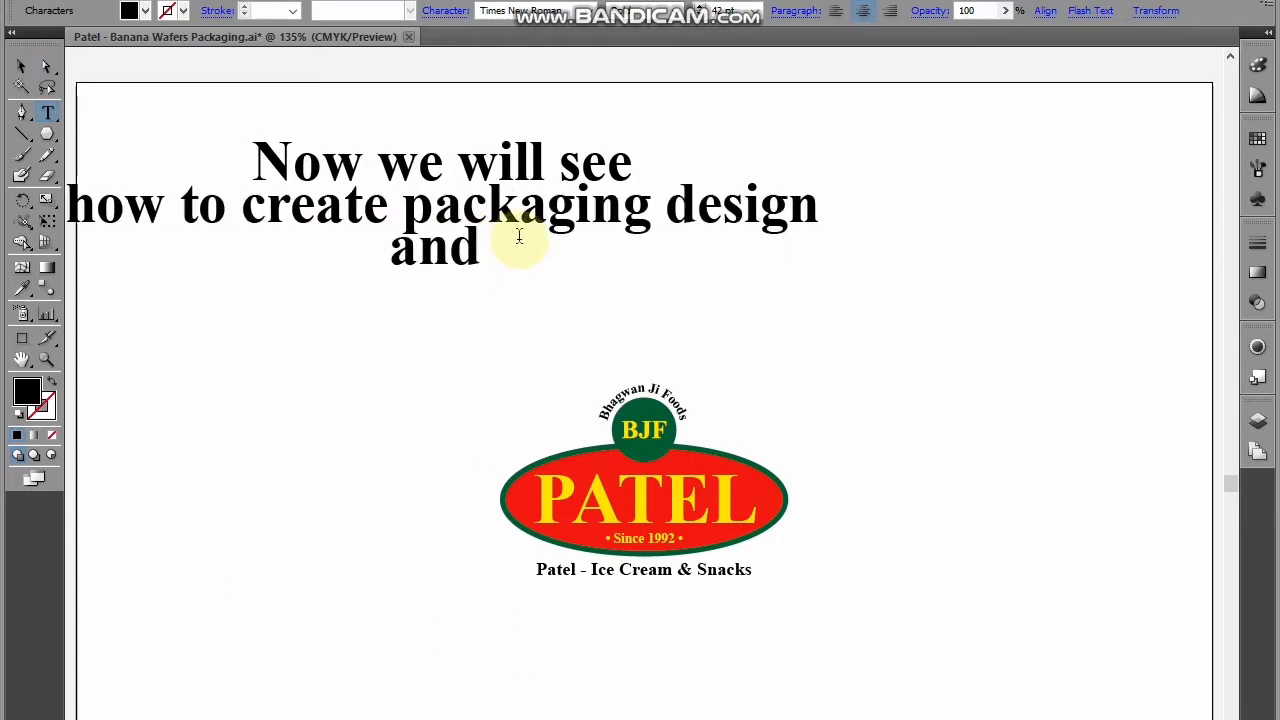
pyautogui.write('and mo')
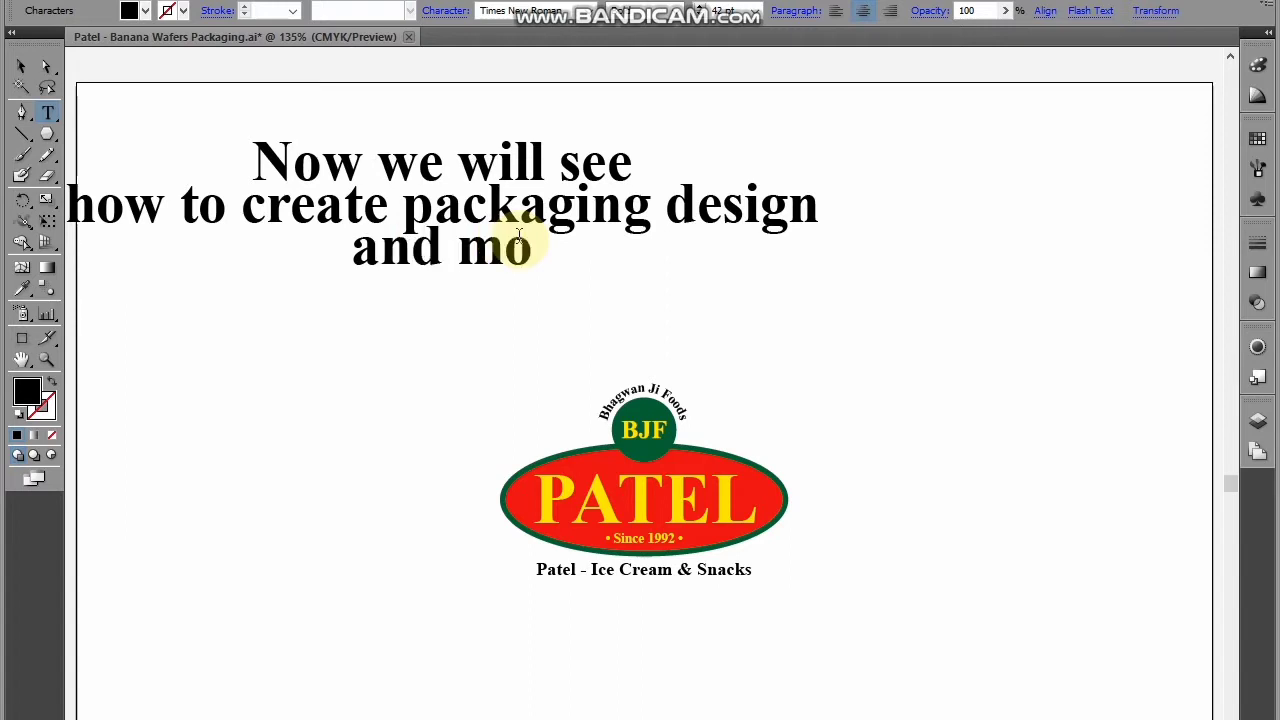
pyautogui.write('ckup for ')
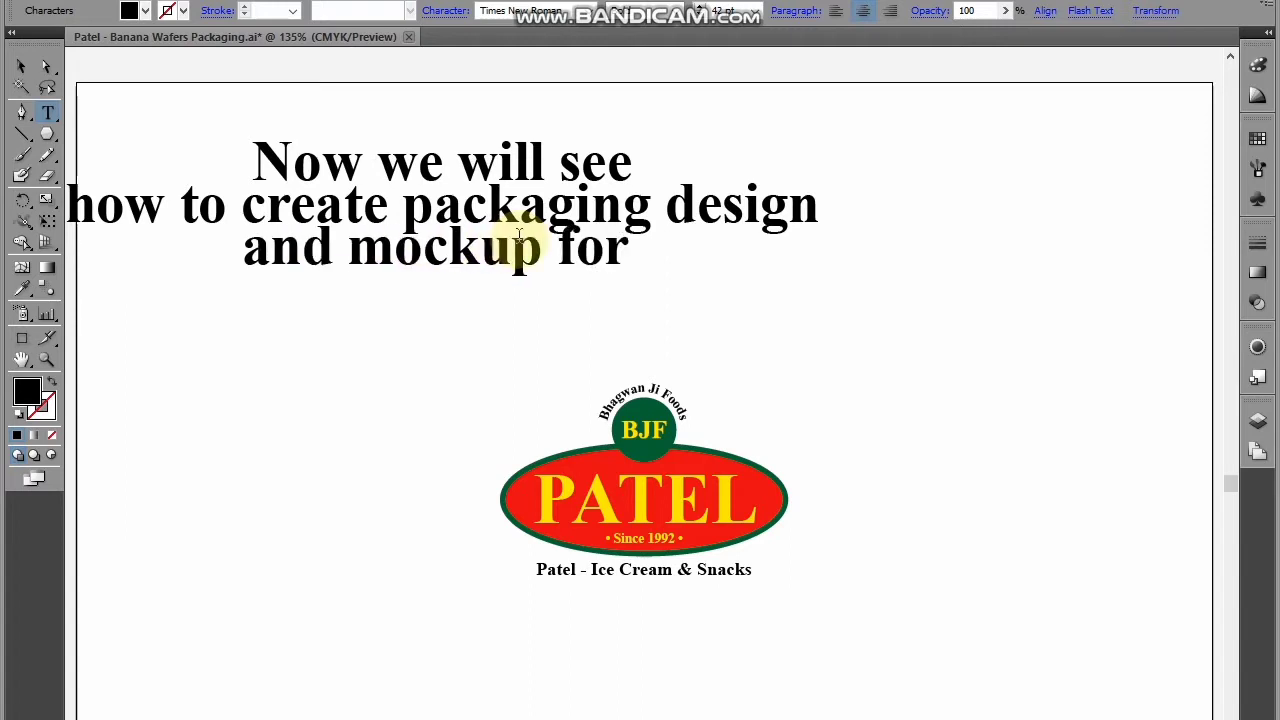
# Finish the note with the words "package for final output"
pyautogui.write('packaet')
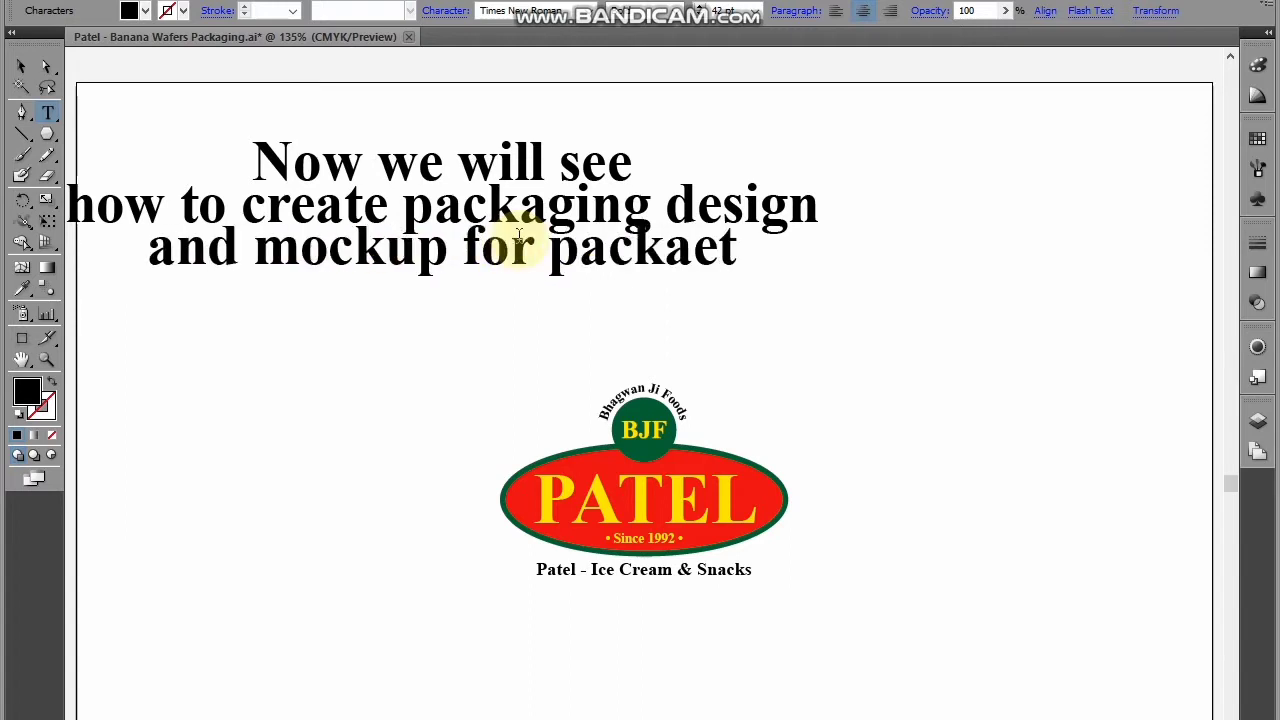
pyautogui.press('BackSpace')
pyautogui.press('BackSpace')
pyautogui.press('BackSpace')
pyautogui.press('BackSpace')
pyautogui.press('BackSpace')
pyautogui.press('BackSpace')
pyautogui.press('BackSpace')
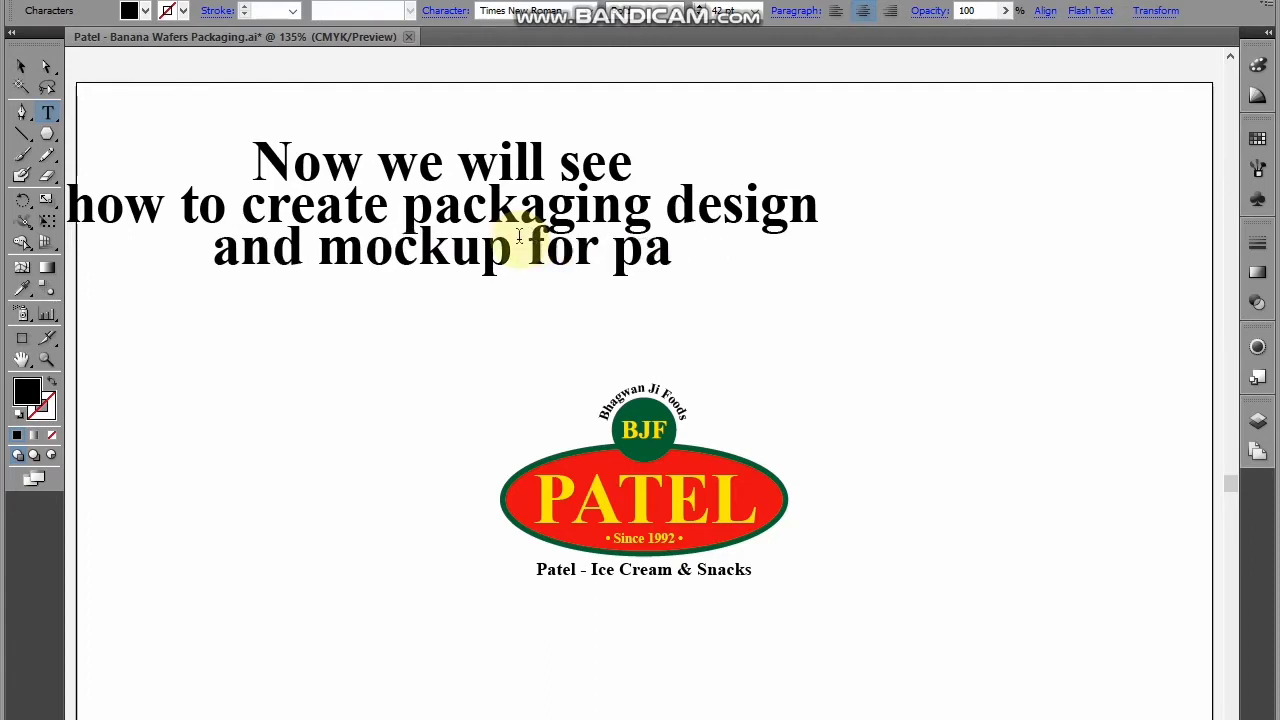
pyautogui.write('package')
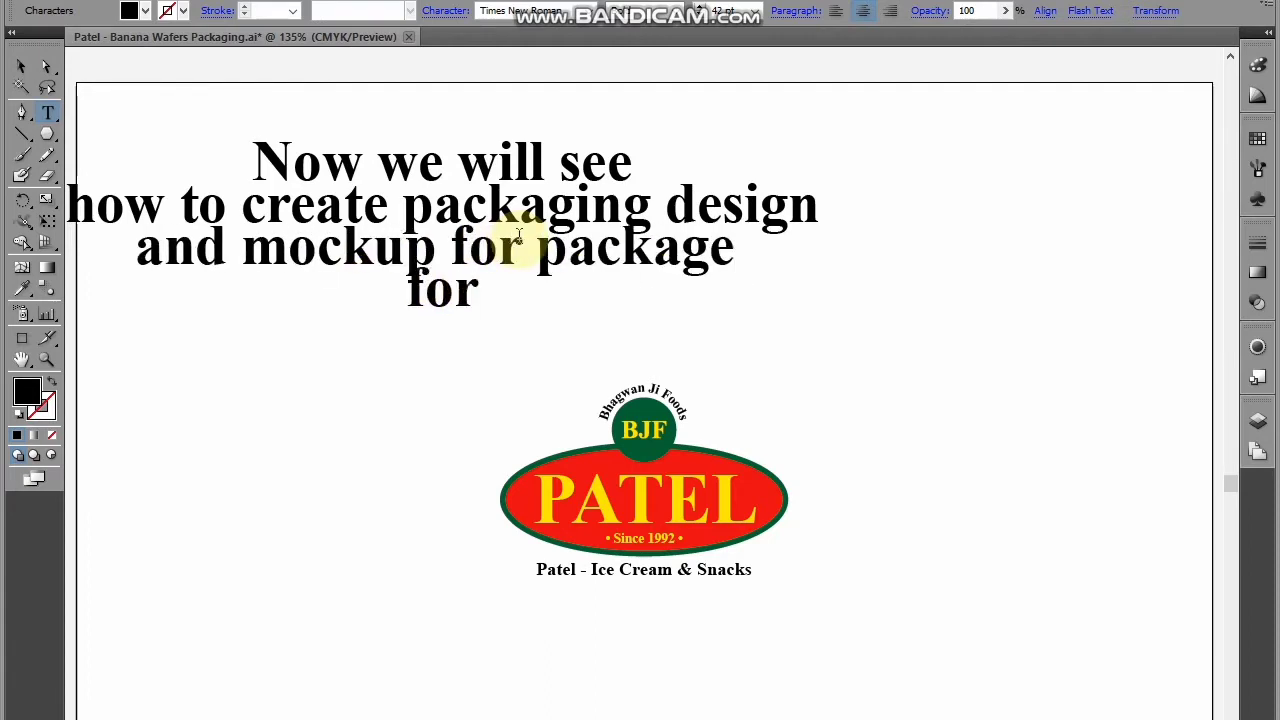
pyautogui.write(' for final out')
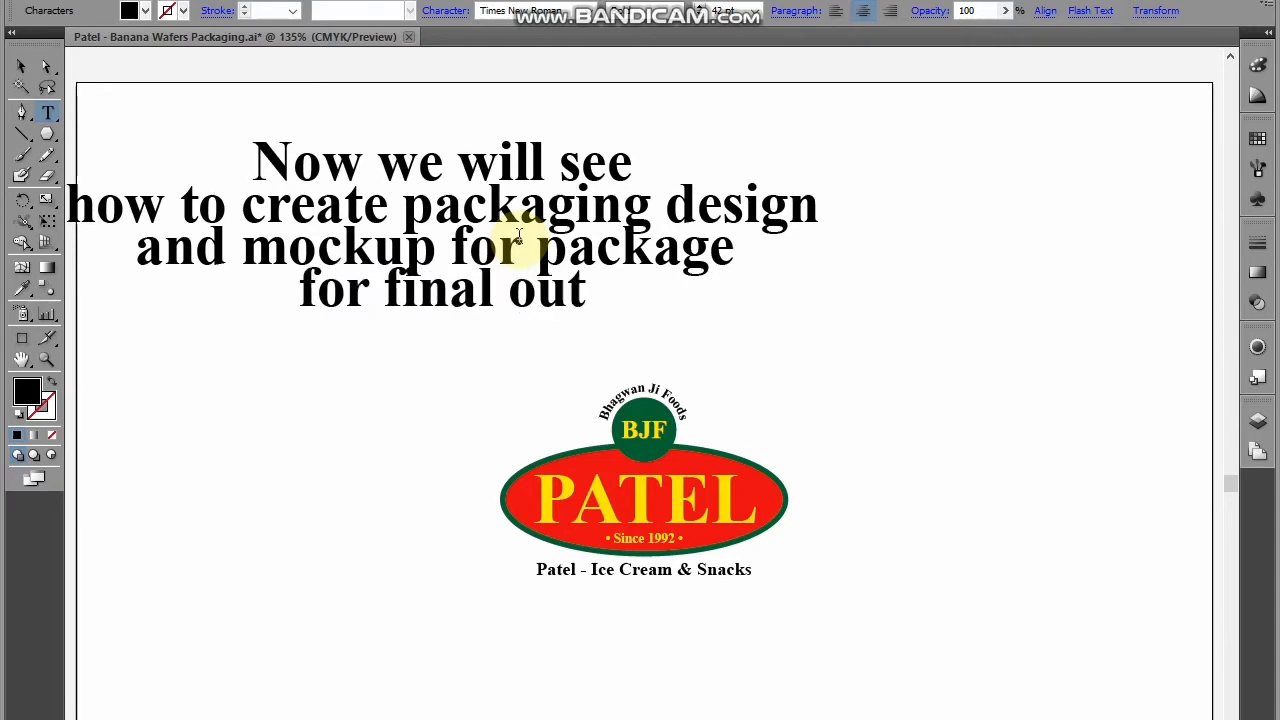
pyautogui.write('put')
pyautogui.press('Escape')
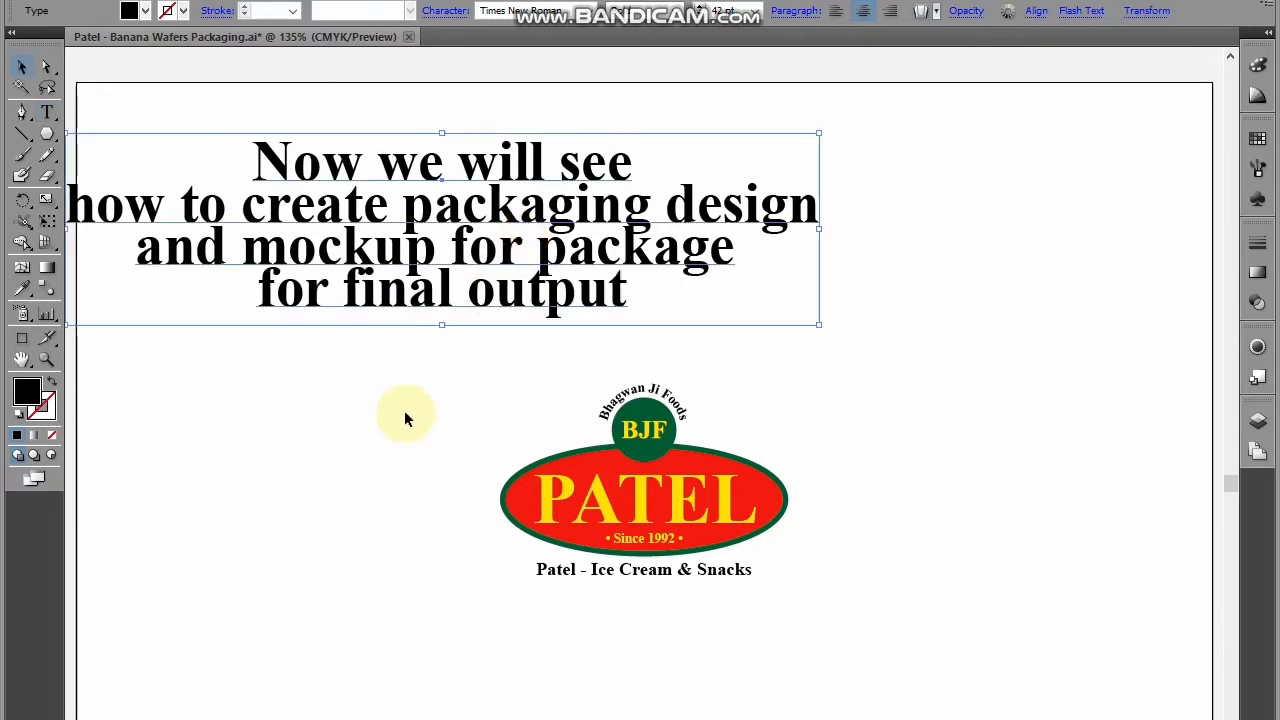
# Shift the packaging note fully inside the artboard, then delete it
pyautogui.click(425, 310)
pyautogui.moveTo(421, 310); pyautogui.dragTo(499, 310)
pyautogui.click(471, 356)
pyautogui.moveTo(482, 355); pyautogui.dragTo(457, 237)
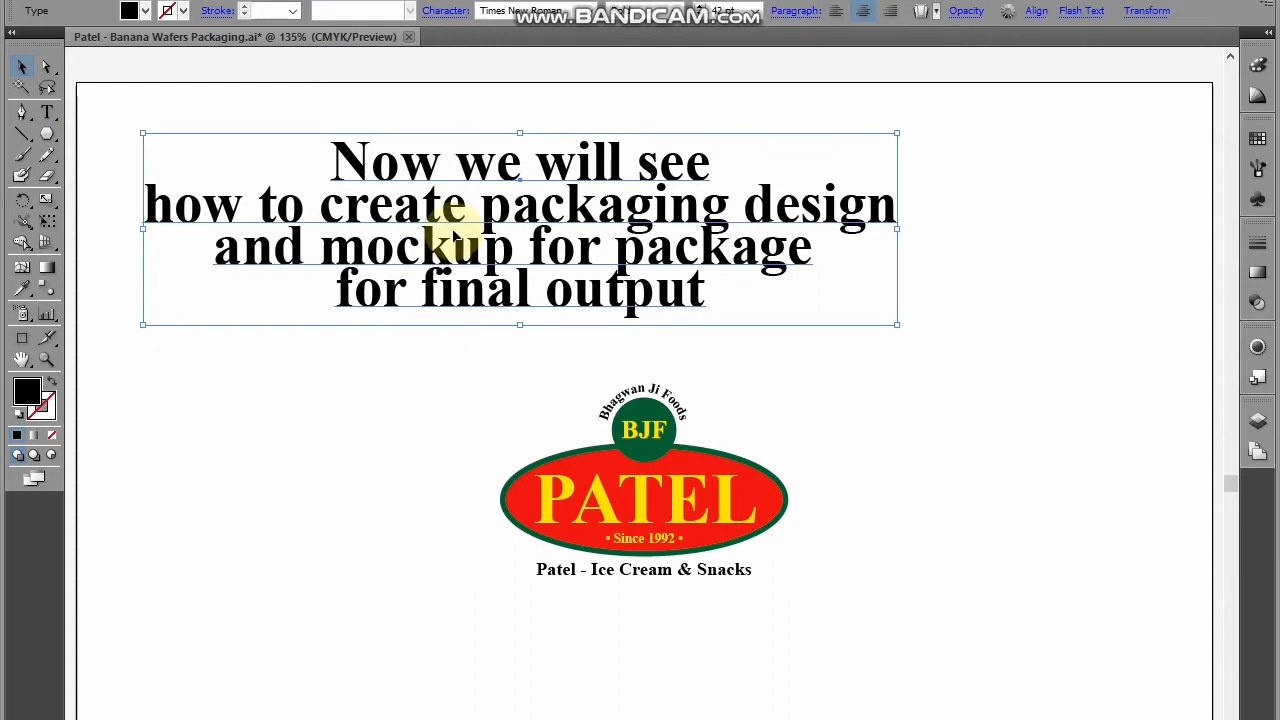
pyautogui.press('Delete')
# Draw an upright rectangle about 145 by 190 mm in the middle of the empty second artboard
pyautogui.hotkey('ctrl', '-')
pyautogui.hotkey('ctrl', '-')
pyautogui.scroll(-8, 520, 360)
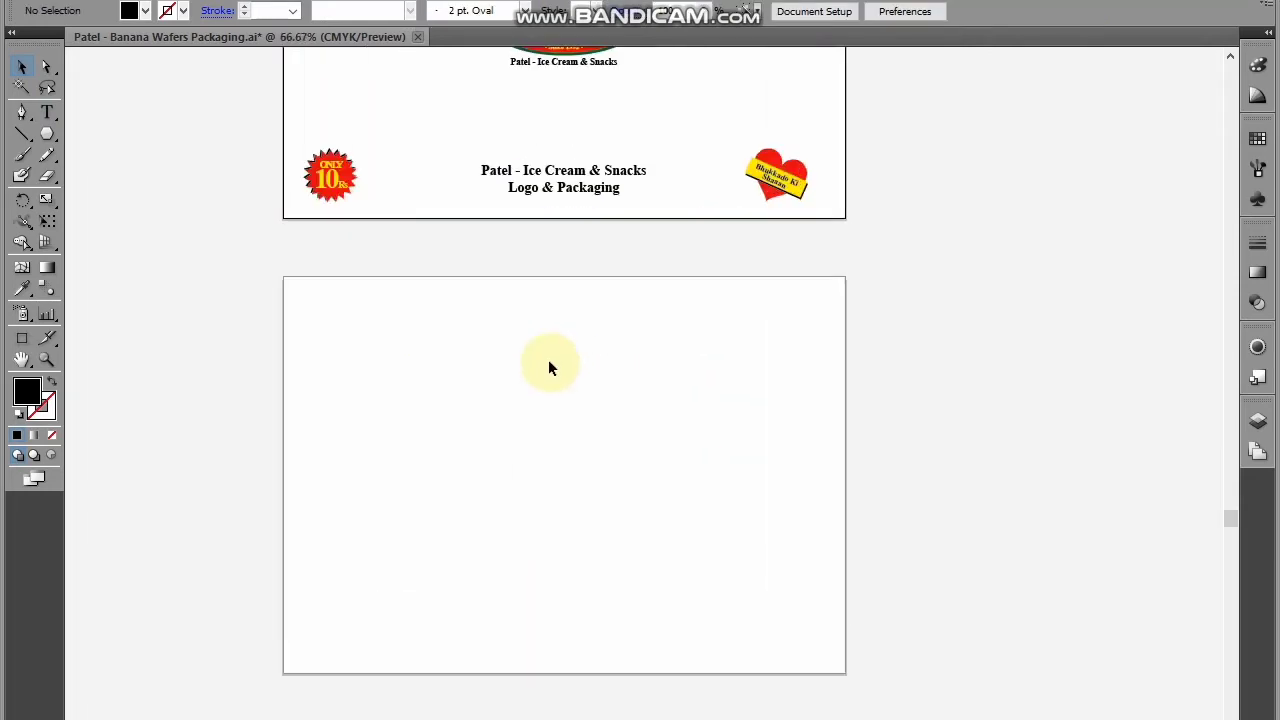
pyautogui.hotkey('ctrl', '+')
pyautogui.press('m')
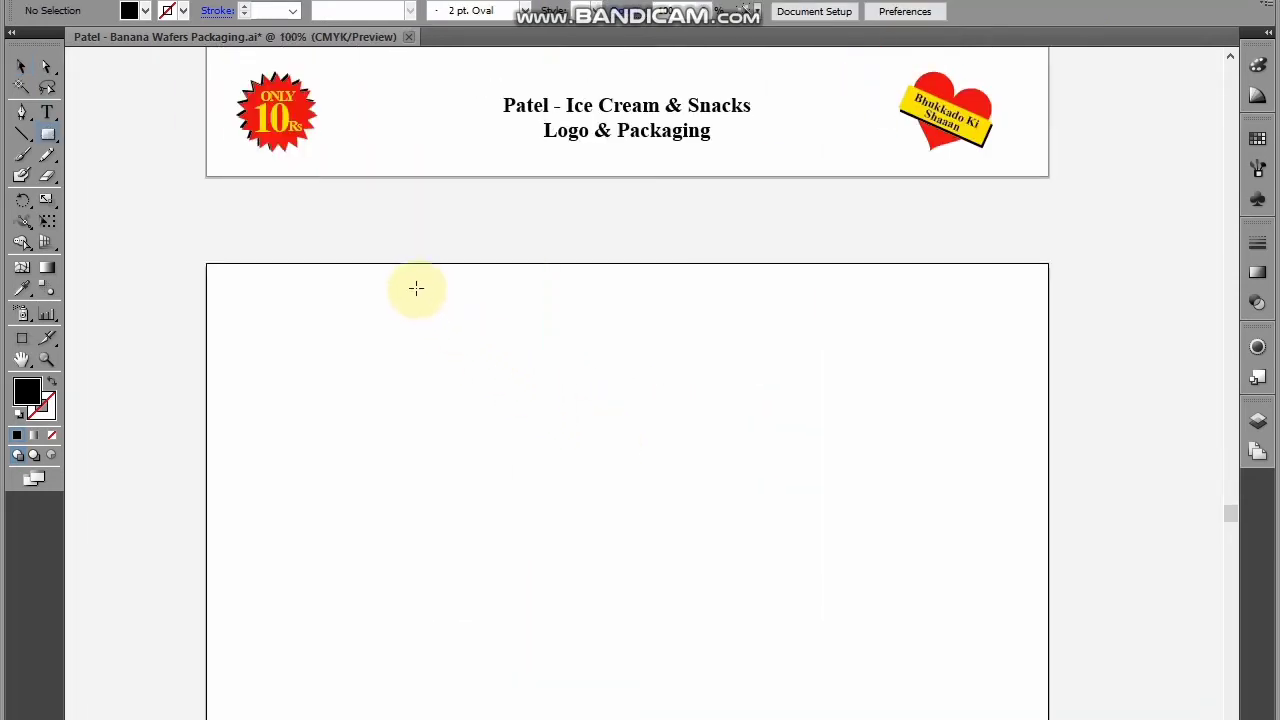
pyautogui.moveTo(416, 288); pyautogui.dragTo(828, 719)
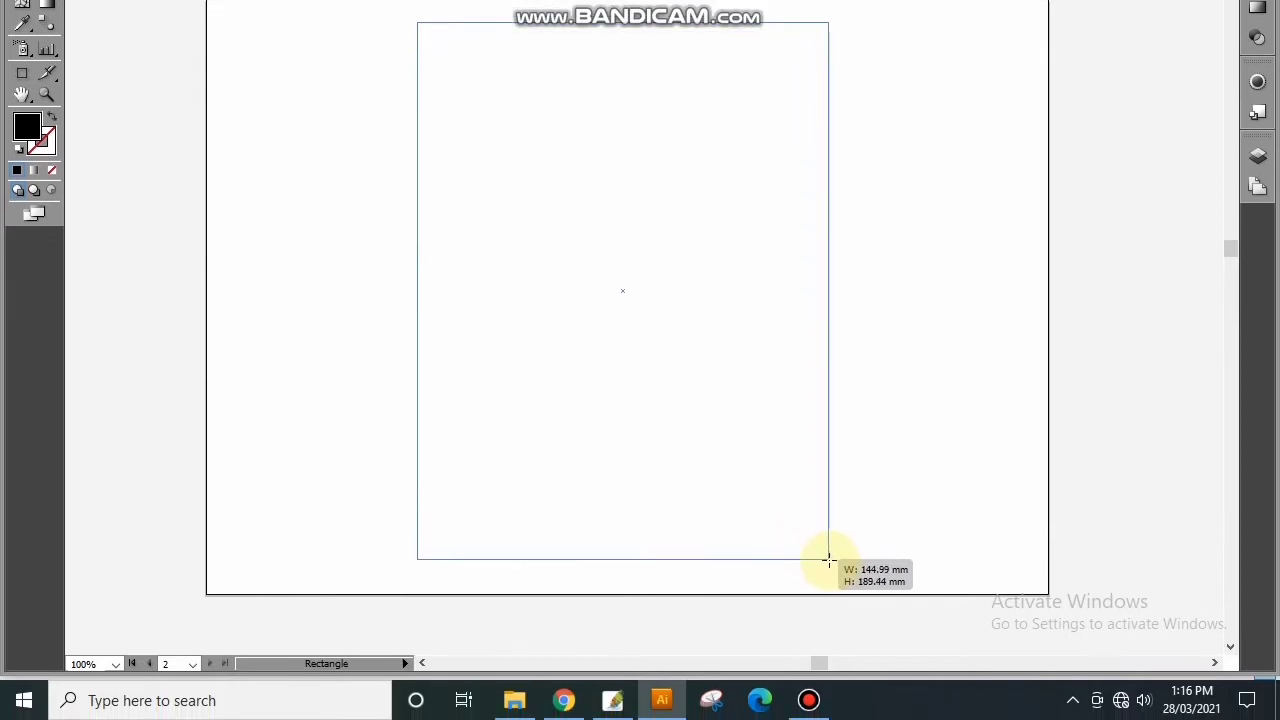
pyautogui.moveTo(828, 560); pyautogui.dragTo(830, 562)
# Fill the large rectangle with yellow and deselect it
pyautogui.click(21, 104)
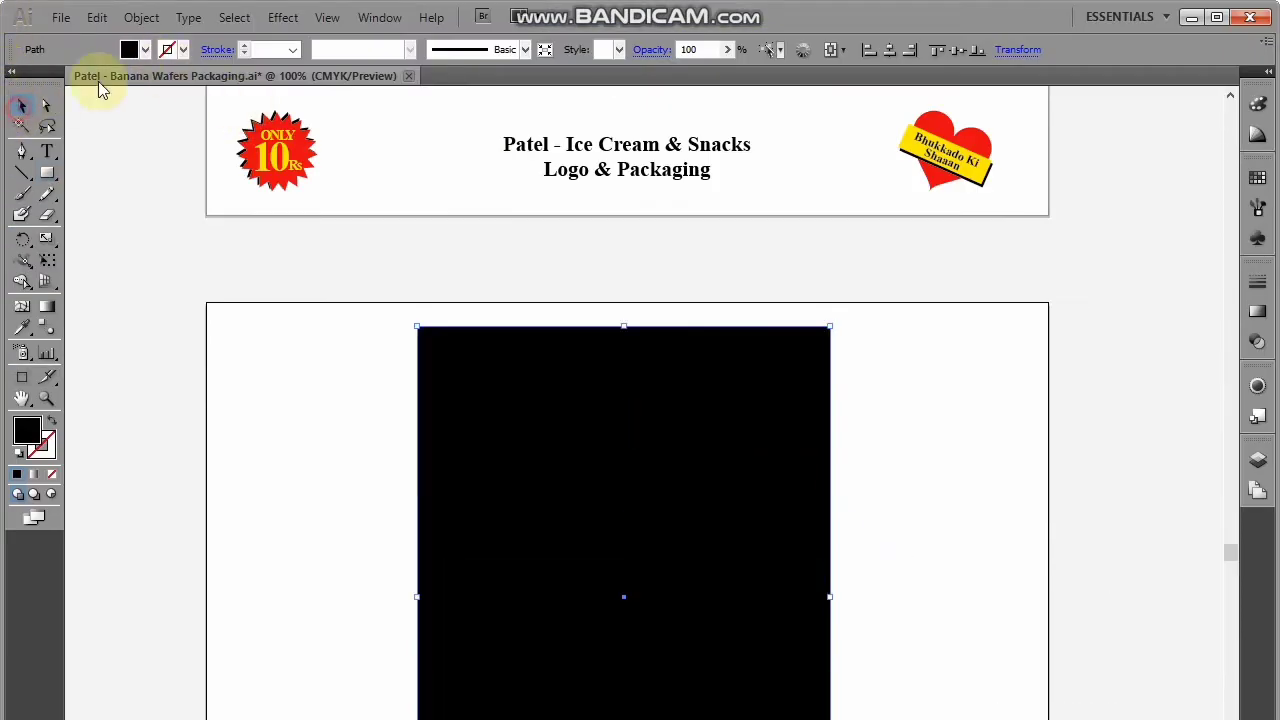
pyautogui.click(145, 49)
pyautogui.click(47, 138)
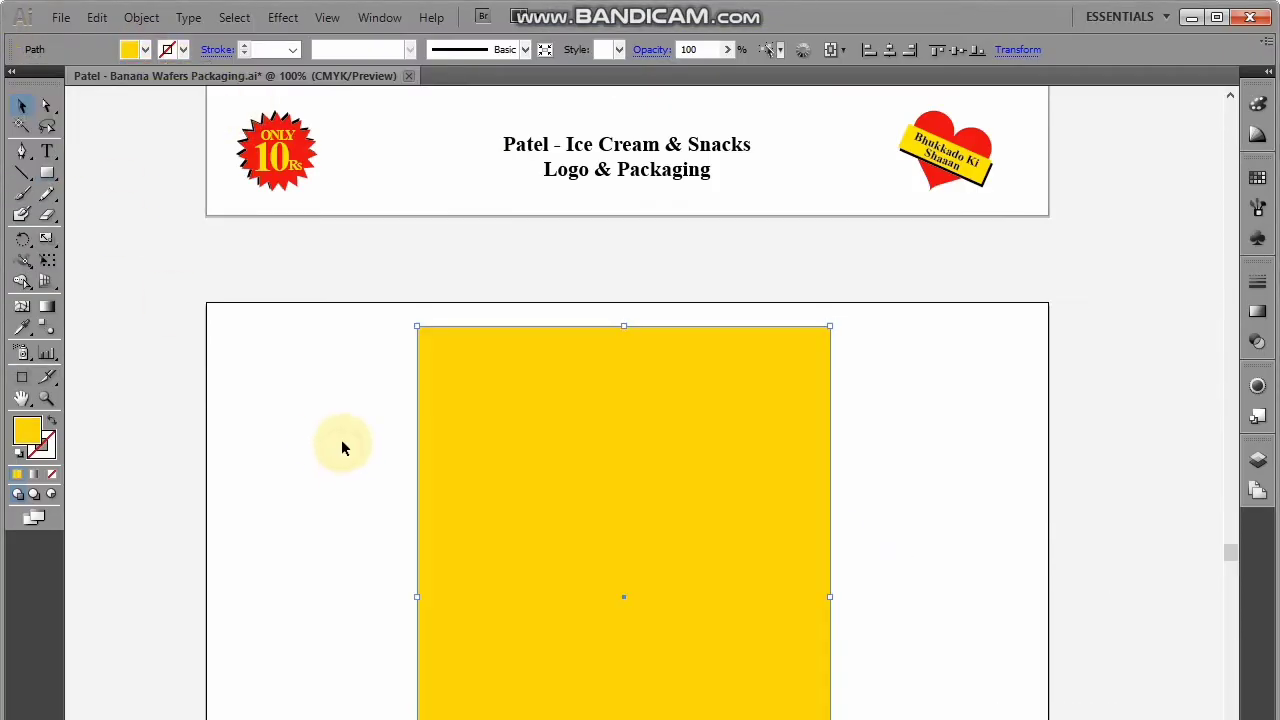
pyautogui.click(303, 441)
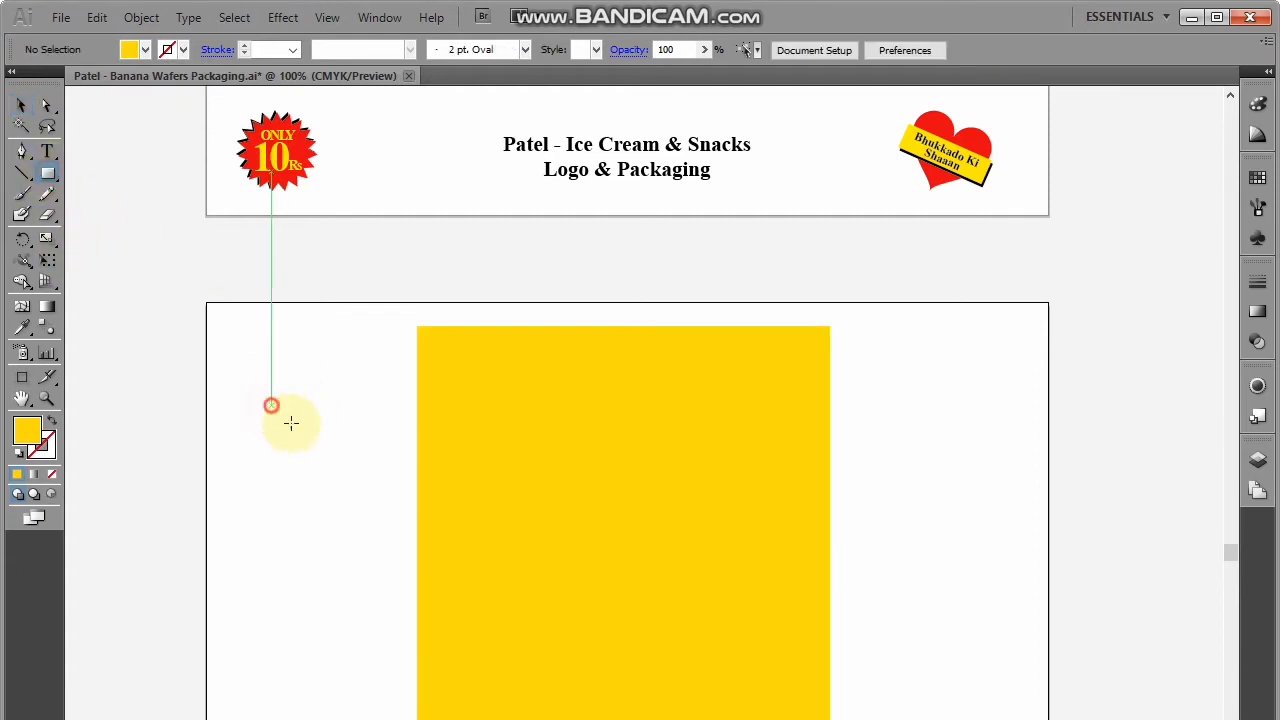
# Build a yellow outlined chevron about 37 mm wide beside the rectangle from a square rotated 45° with its lowest anchor removed
pyautogui.moveTo(271, 405)
pyautogui.mouseDown()
pyautogui.moveTo(346, 478)
pyautogui.moveTo(385, 441)
pyautogui.mouseUp()
pyautogui.click(21, 104)
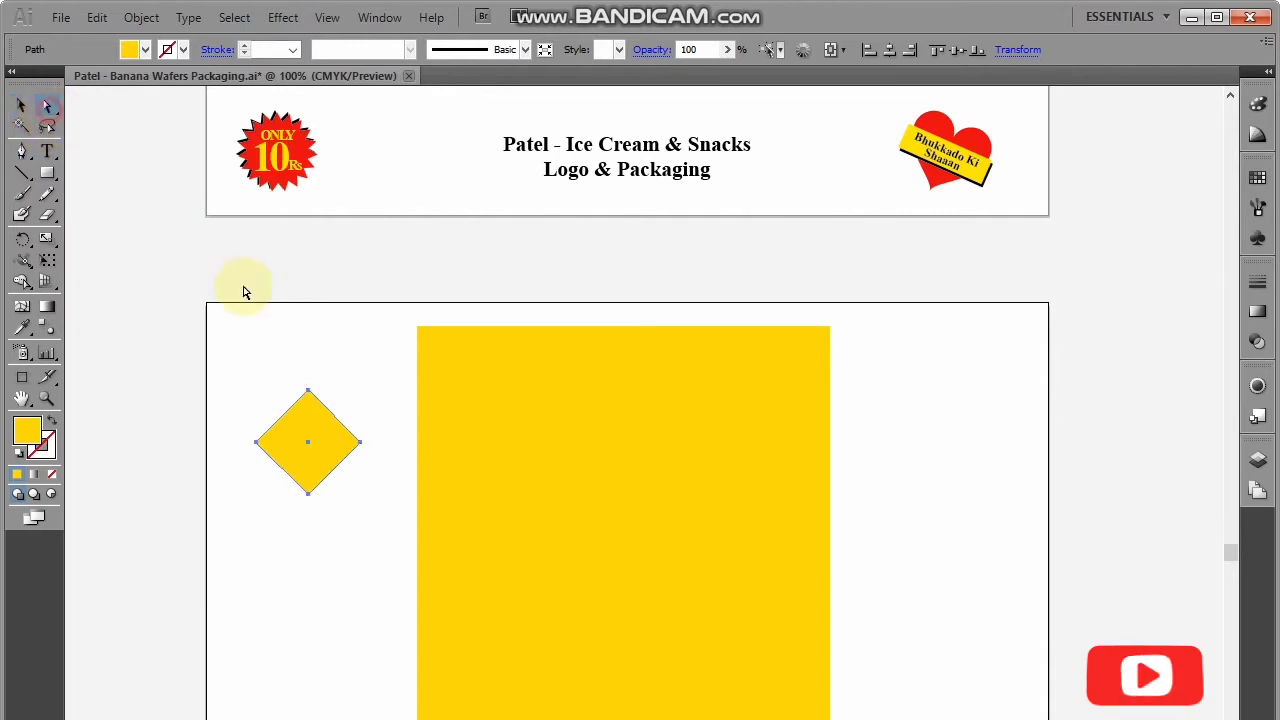
pyautogui.moveTo(280, 491); pyautogui.dragTo(354, 514)
pyautogui.press('Delete')
pyautogui.hotkey('shift', 'x')
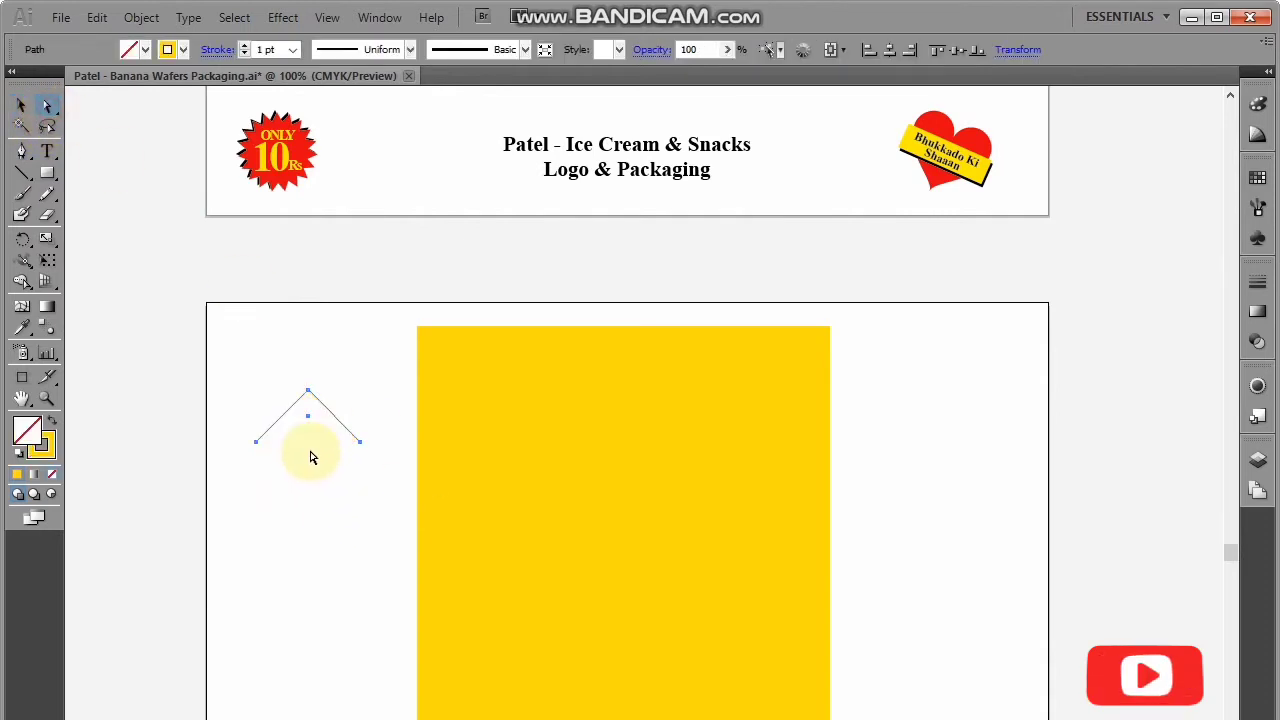
# Set the chevron's stroke weight to 9 pt
pyautogui.press('v')
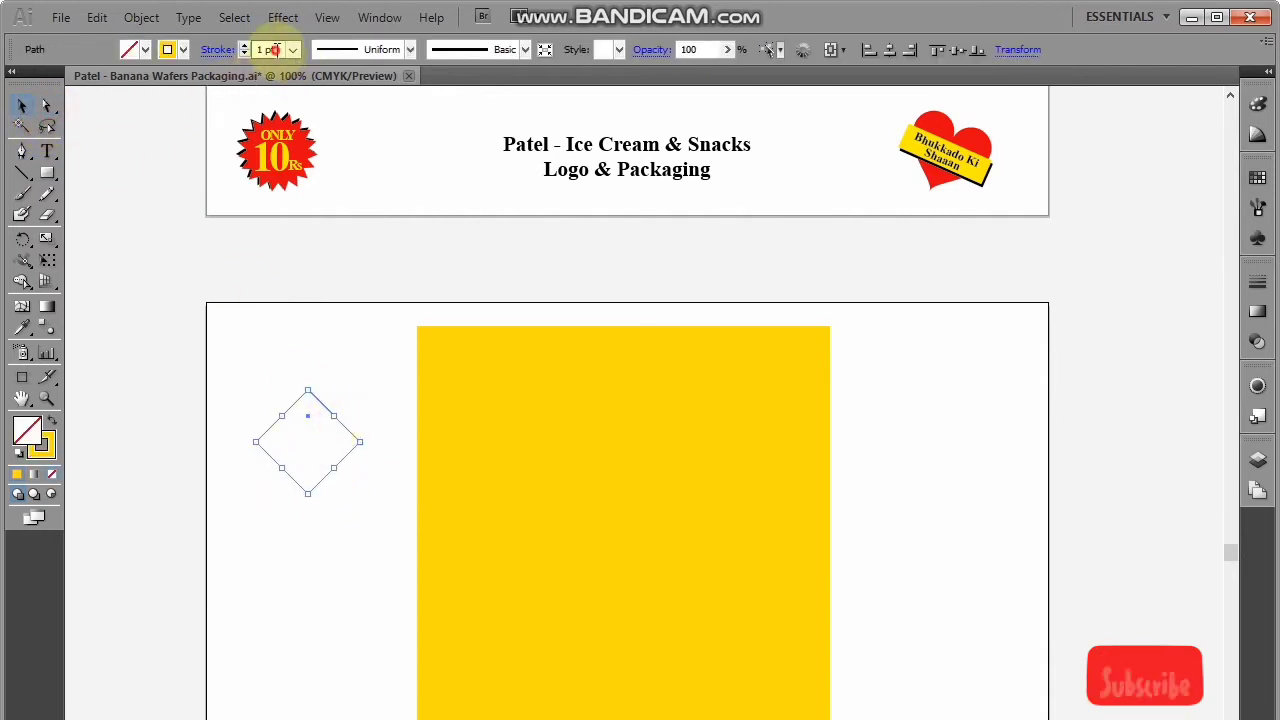
pyautogui.moveTo(276, 50); pyautogui.dragTo(239, 49)
pyautogui.write('5')
pyautogui.press('Return')
pyautogui.tripleClick(265, 49)
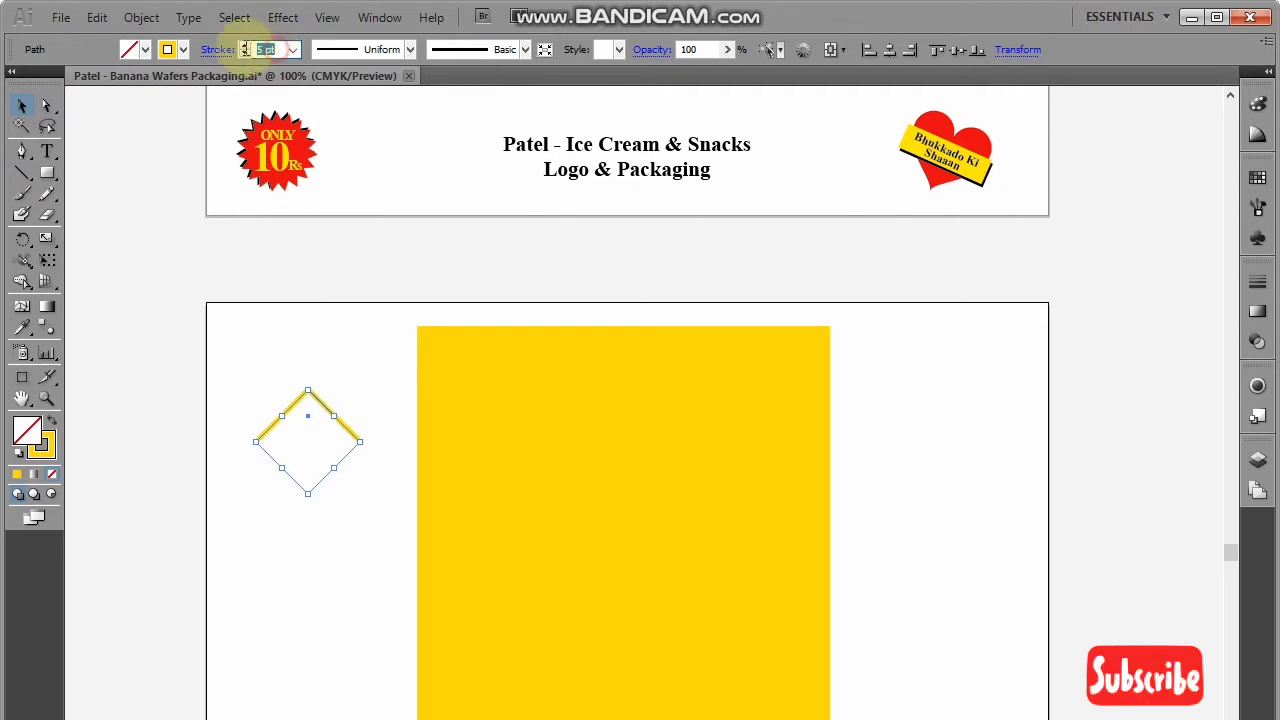
pyautogui.write('9')
pyautogui.click(349, 385)
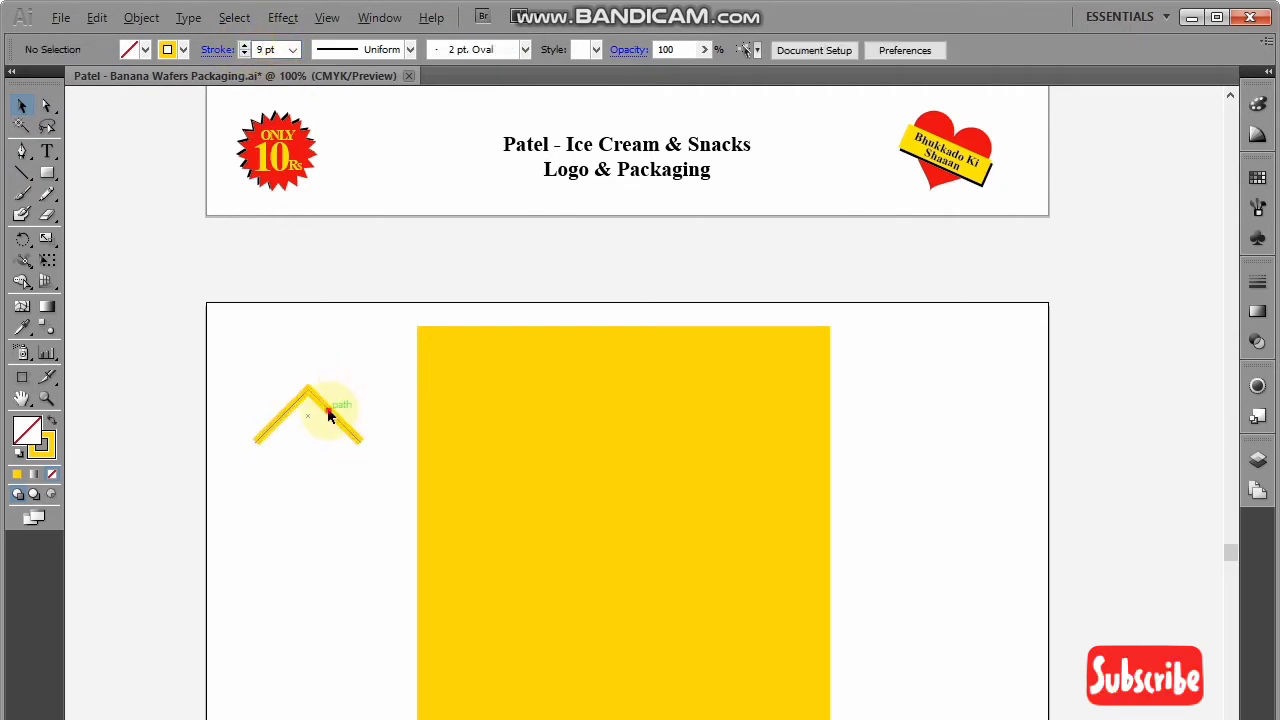
# Duplicate the chevron end to end and join both copies at their shared anchor point into one zigzag
pyautogui.moveTo(341, 420); pyautogui.dragTo(434, 421)
pyautogui.press('a')
pyautogui.click(352, 440)
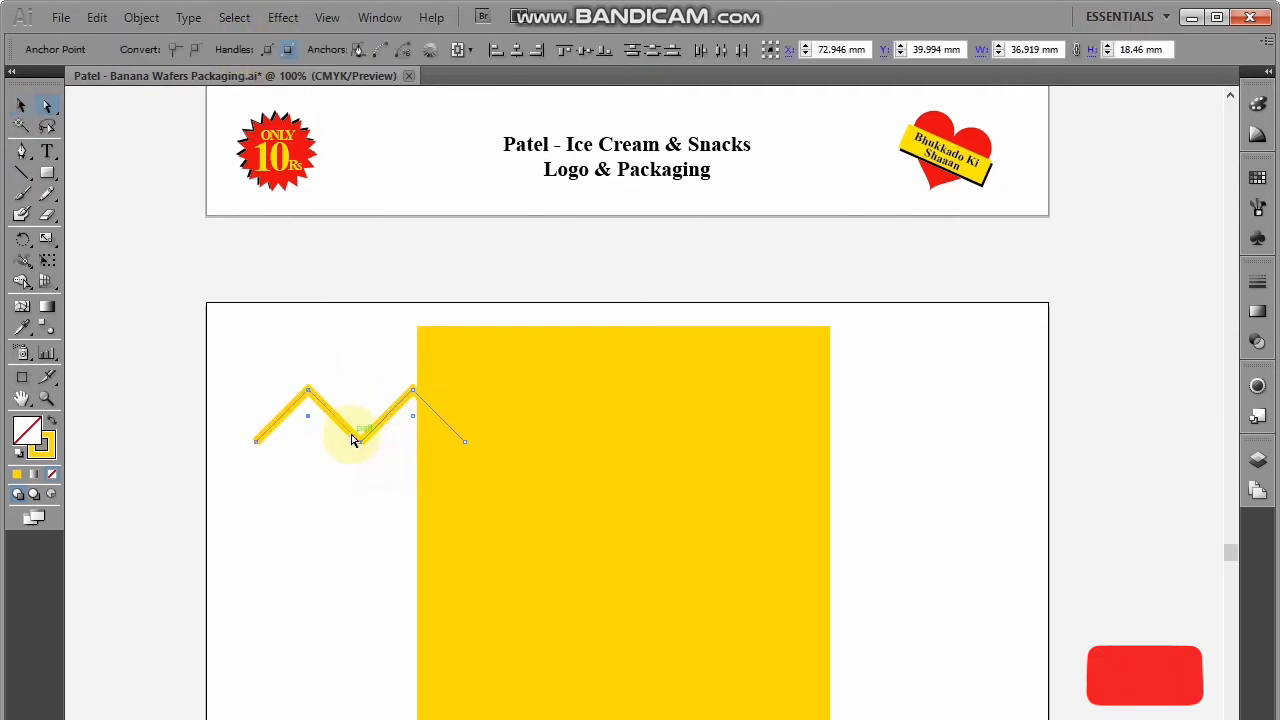
pyautogui.click(340, 510)
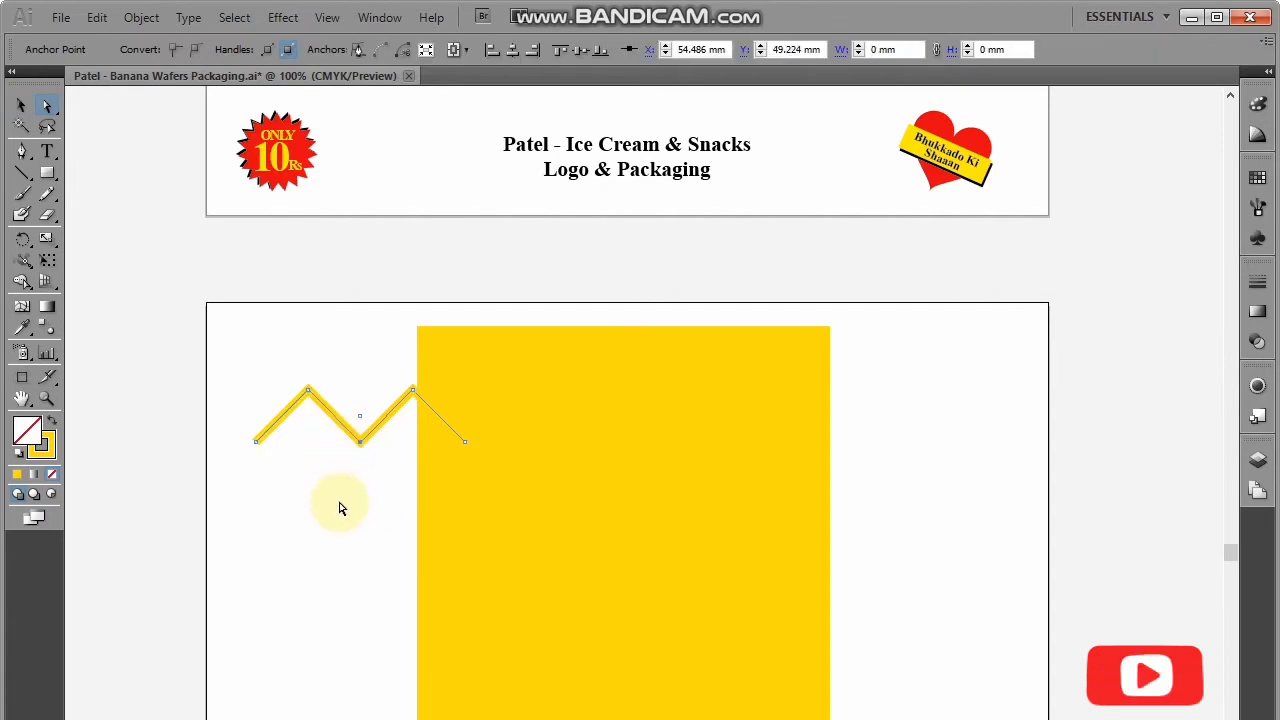
# Duplicate the zigzag end to end and join both copies at their shared anchor point into one four-peak zigzag
pyautogui.press('v')
pyautogui.moveTo(355, 438); pyautogui.dragTo(806, 462)
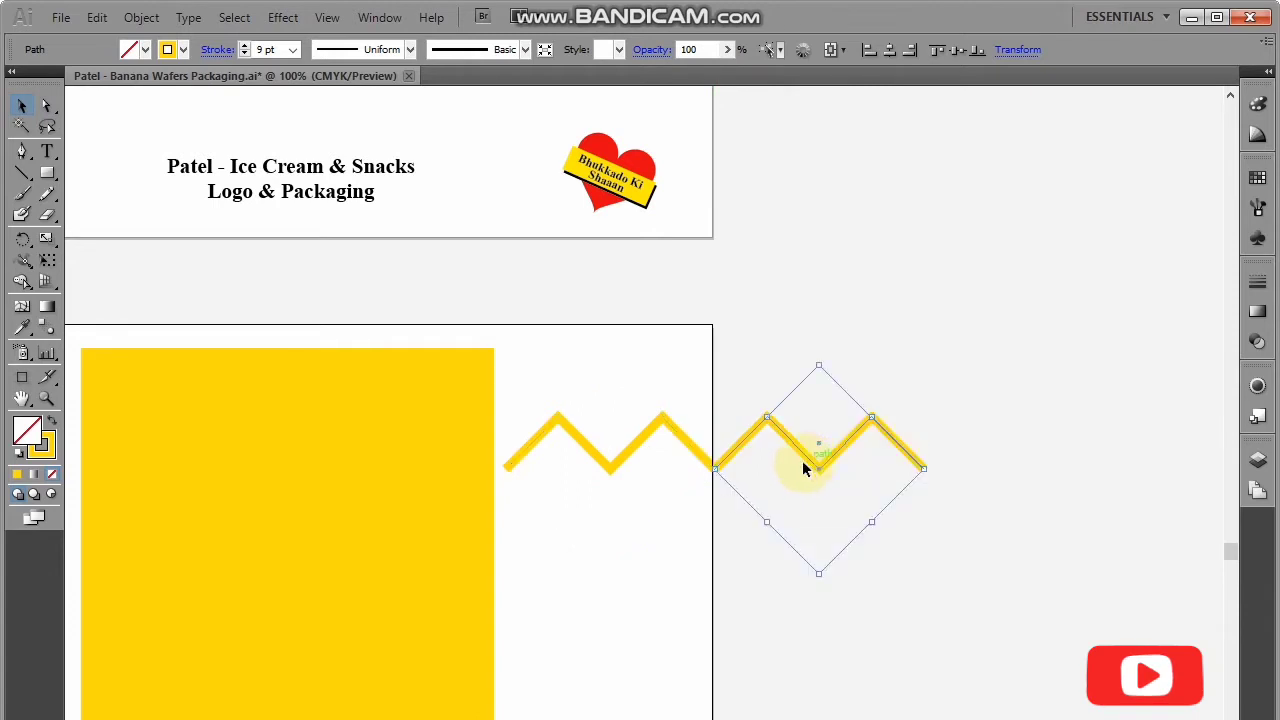
pyautogui.press('a')
pyautogui.moveTo(734, 494); pyautogui.dragTo(704, 460)
pyautogui.hotkey('ctrl', 'j')
pyautogui.click(670, 523)
pyautogui.press('v')
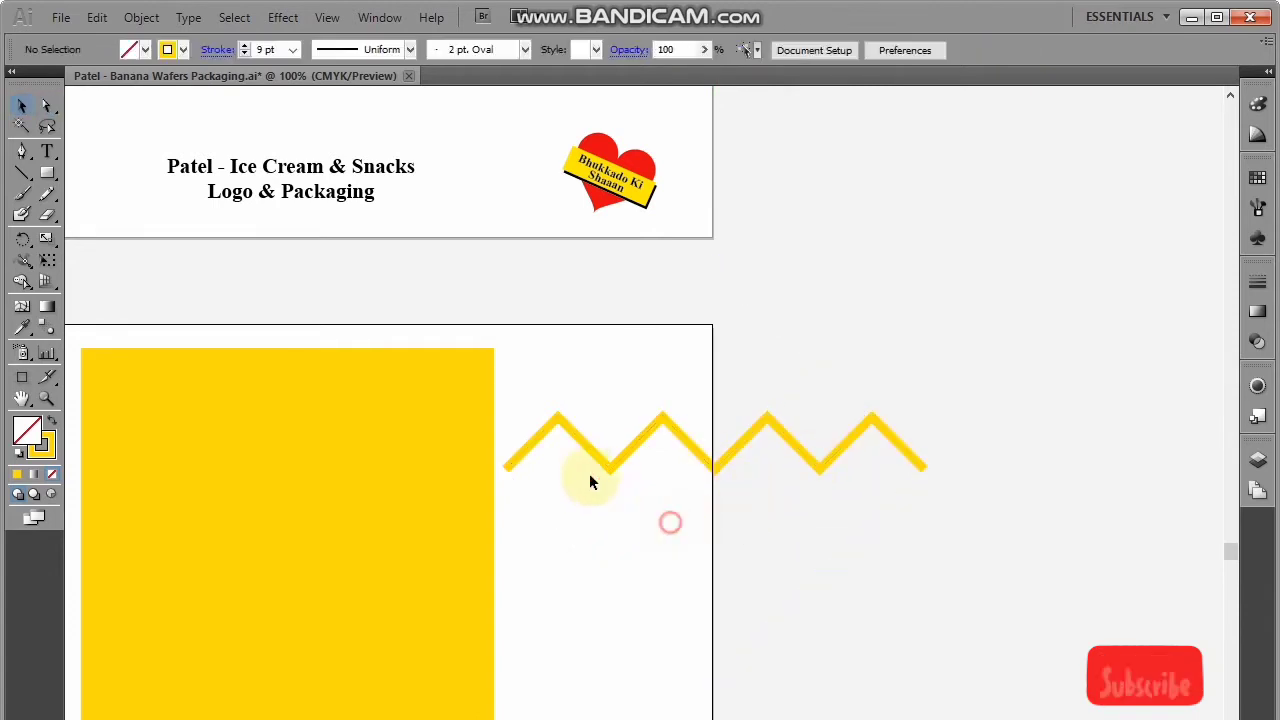
# Place the zigzag across the upper part of the yellow rectangle, stretch it past both edges and give its stroke a lighter yellow
pyautogui.moveTo(589, 447); pyautogui.dragTo(392, 452)
pyautogui.moveTo(732, 476)
pyautogui.mouseDown()
pyautogui.moveTo(757, 476)
pyautogui.moveTo(757, 543)
pyautogui.moveTo(789, 488)
pyautogui.mouseUp()
pyautogui.click(181, 50)
pyautogui.keyDown('shift'); pyautogui.click(750, 473); pyautogui.keyUp('shift')
pyautogui.press('Up')
pyautogui.press('Up')
pyautogui.press('Up')
pyautogui.press('Up')
pyautogui.press('Up')
pyautogui.press('Up')
pyautogui.press('Up')
pyautogui.press('Up')
pyautogui.press('Up')
pyautogui.press('Up')
pyautogui.click(795, 489)
# Copy the zigzag straight down and repeat the copy until seven evenly spaced rows cover the rectangle
pyautogui.moveTo(749, 443); pyautogui.dragTo(750, 516)
pyautogui.hotkey('ctrl', 'd')
pyautogui.hotkey('ctrl', 'd')
pyautogui.click(788, 511)
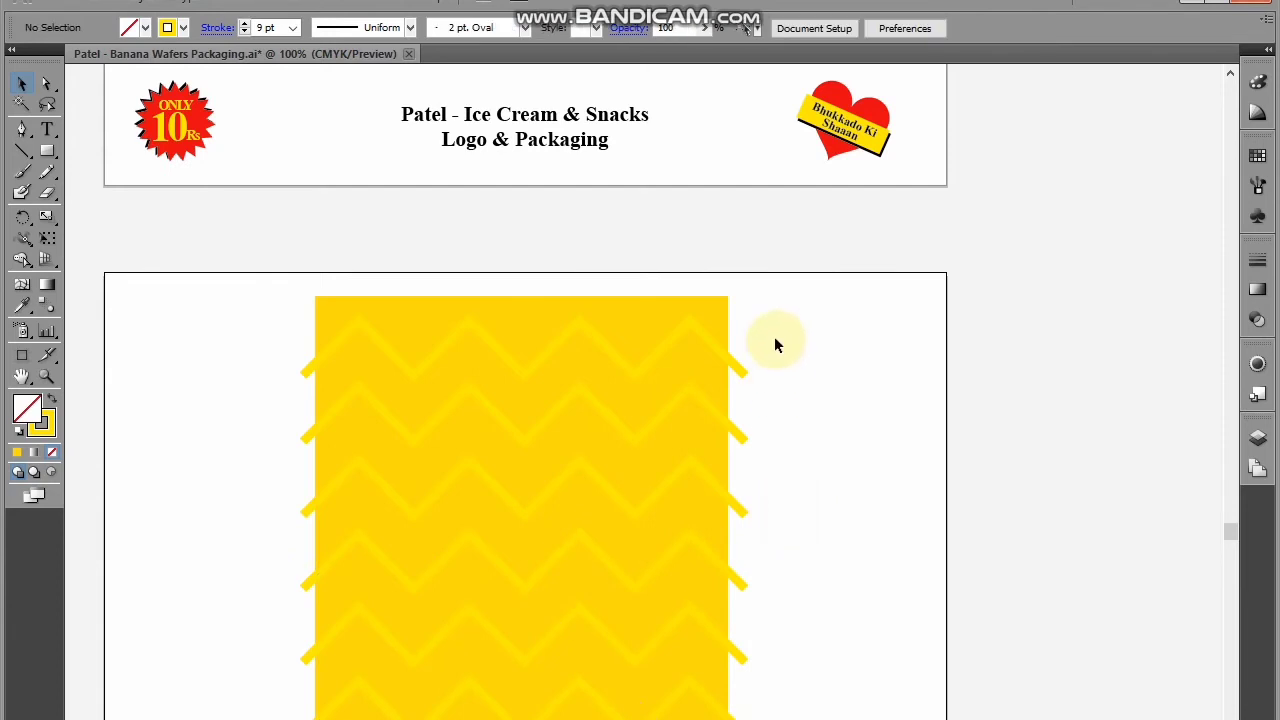
pyautogui.moveTo(774, 337); pyautogui.dragTo(790, 665)
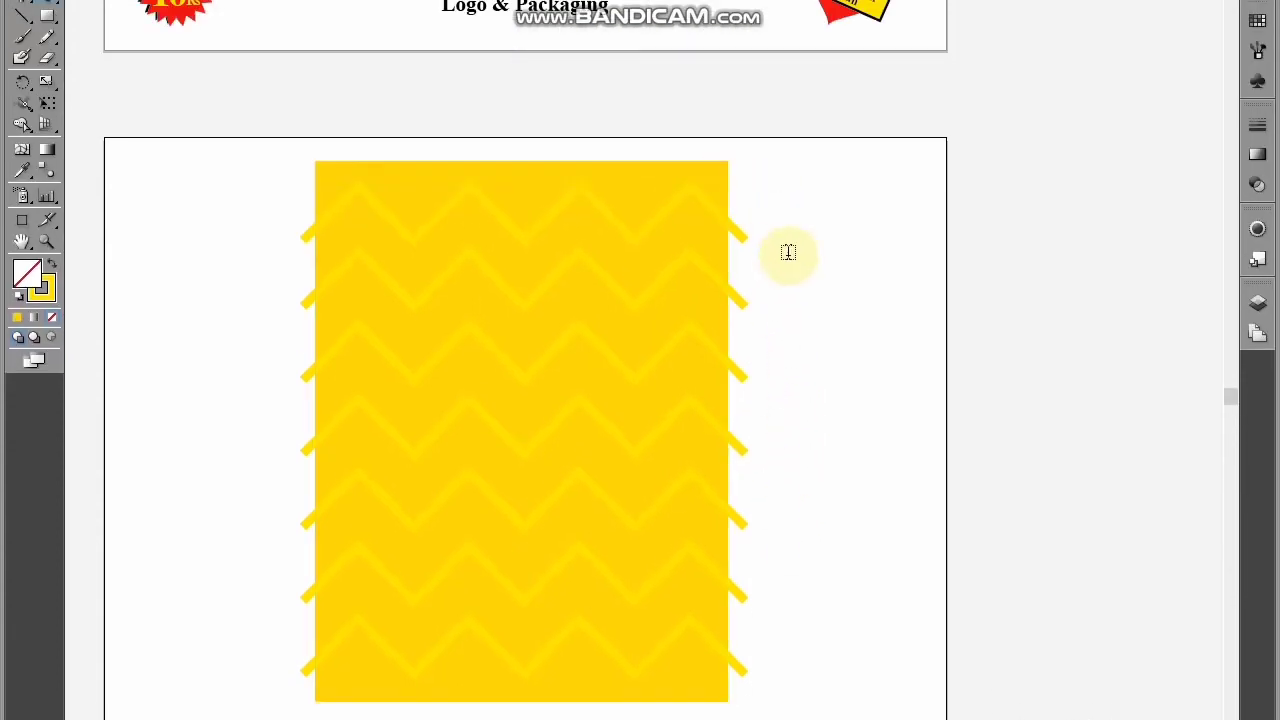
# Add the text note "Ctrl + D to make copy of objects" beside the packet and delete it
pyautogui.click(788, 252)
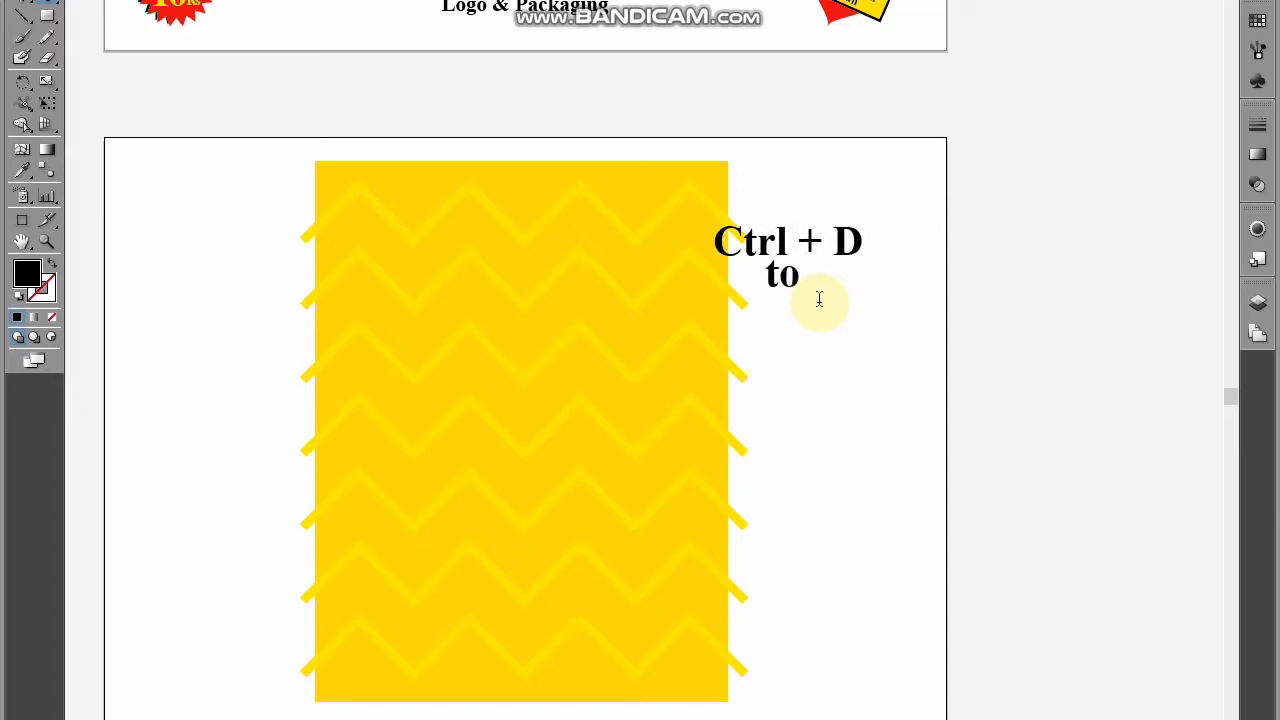
pyautogui.write('copy of o')
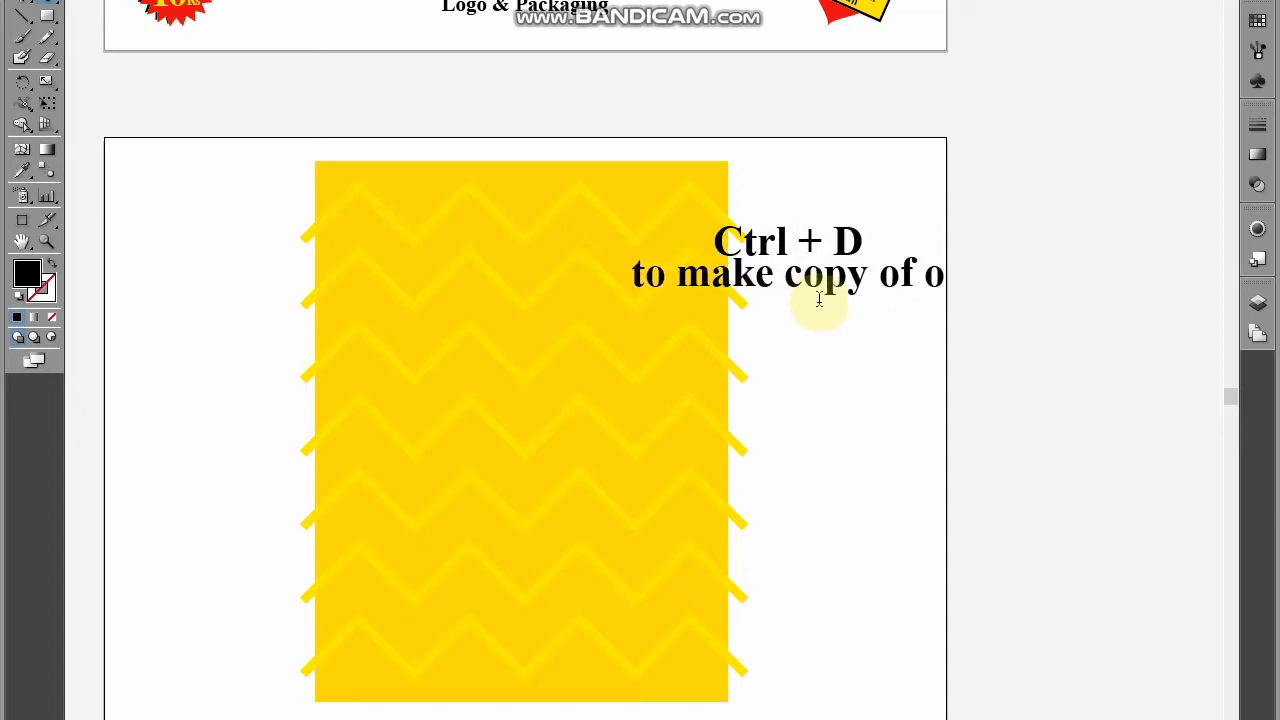
pyautogui.write('bjects')
pyautogui.press('Escape')
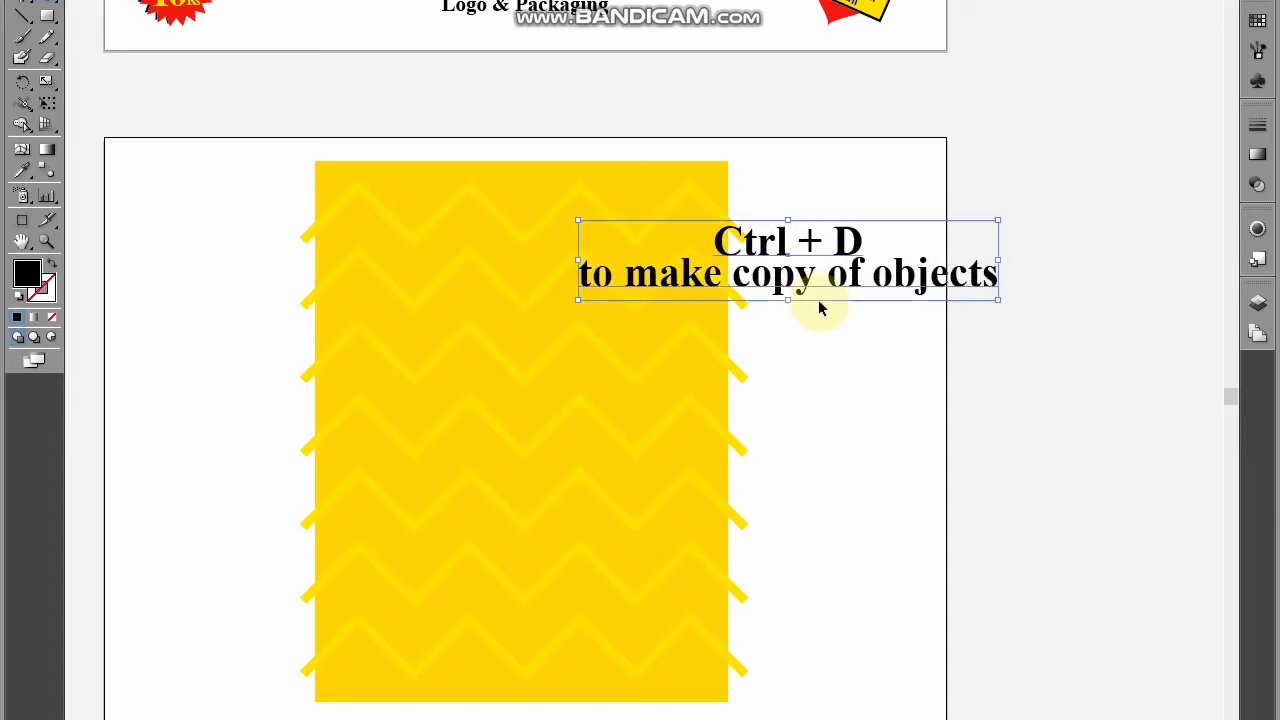
pyautogui.click(834, 333)
pyautogui.click(890, 285)
pyautogui.press('Delete')
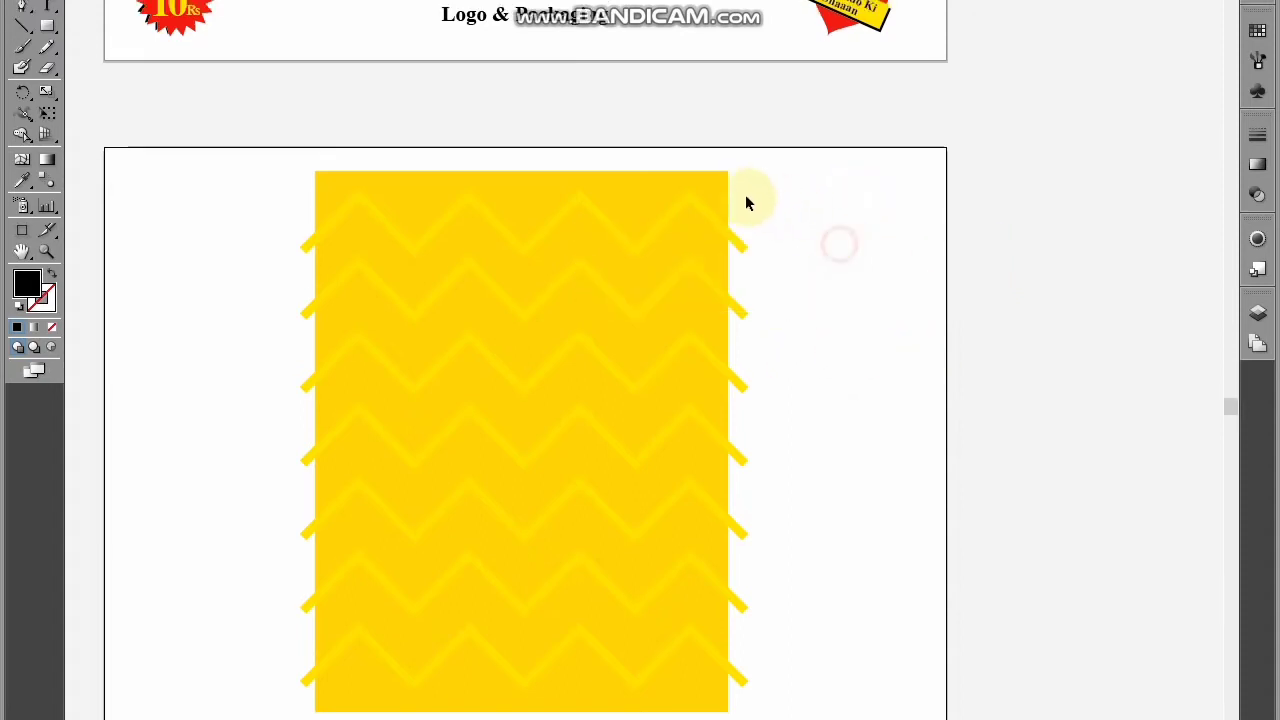
# Duplicate the yellow rectangle in place, in front of the zigzag rows
pyautogui.moveTo(794, 182); pyautogui.dragTo(723, 149)
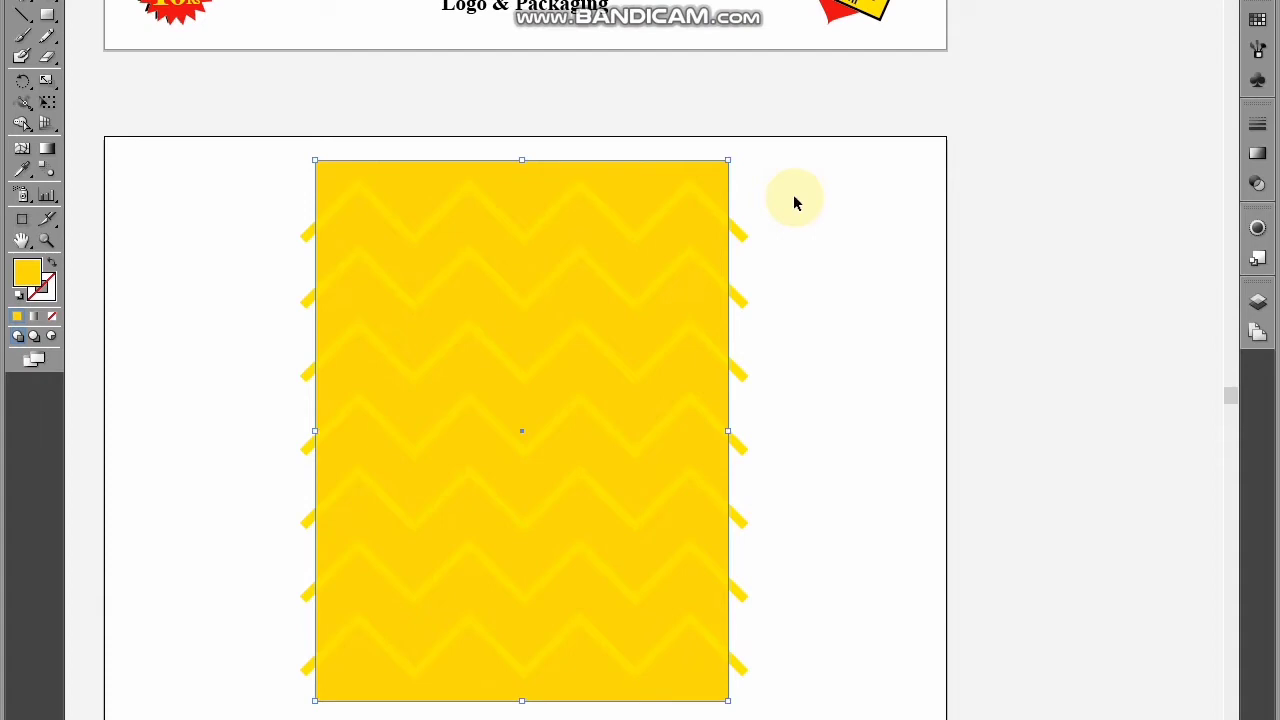
pyautogui.hotkey('ctrl', 'c')
pyautogui.hotkey('ctrl', 'f')
# Add the text note "Ctrl + c and v for copy paste", "Ctrl + 7 for Mask" beside the packet and delete it
pyautogui.click(813, 268)
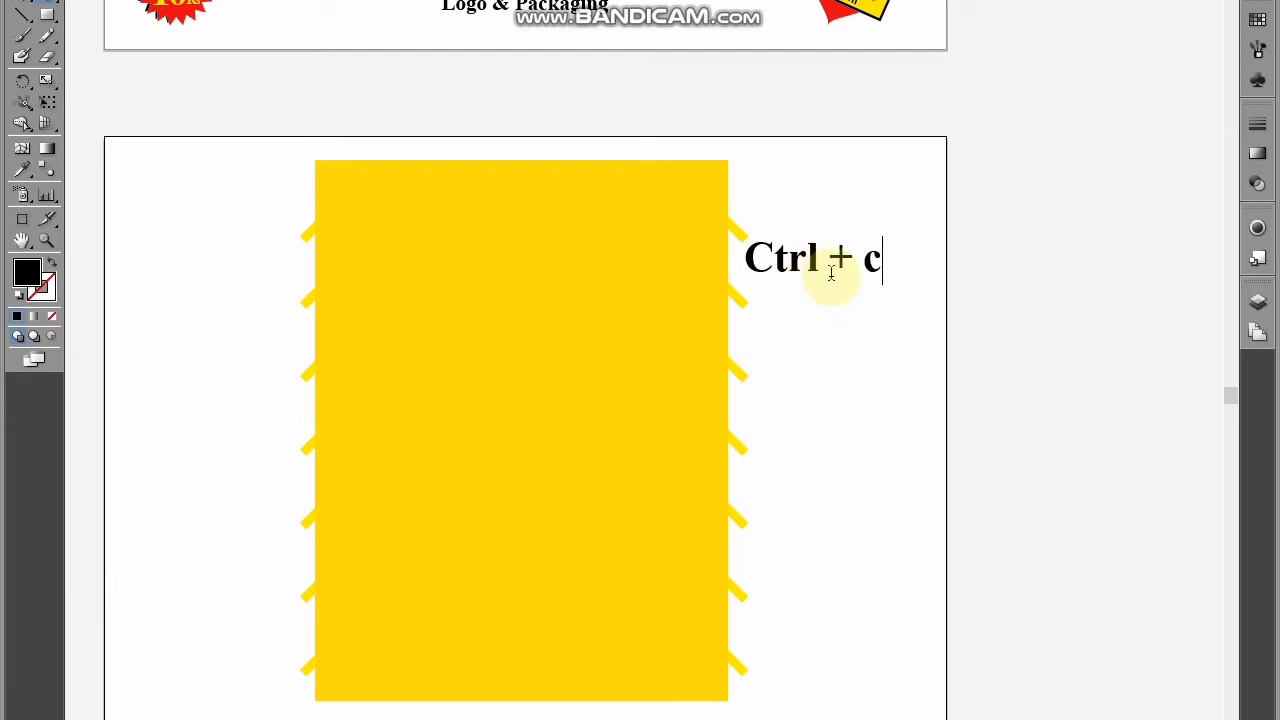
pyautogui.write('Ctrl + c and v')
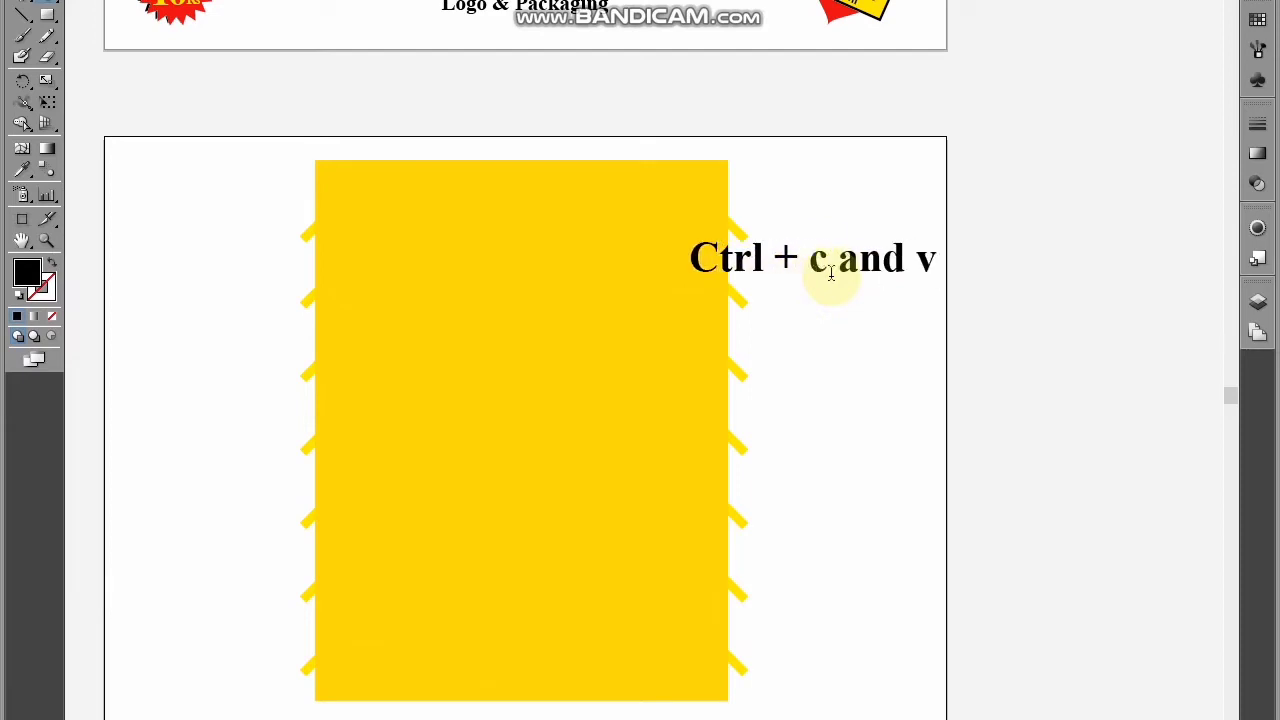
pyautogui.write(' for copy paste')
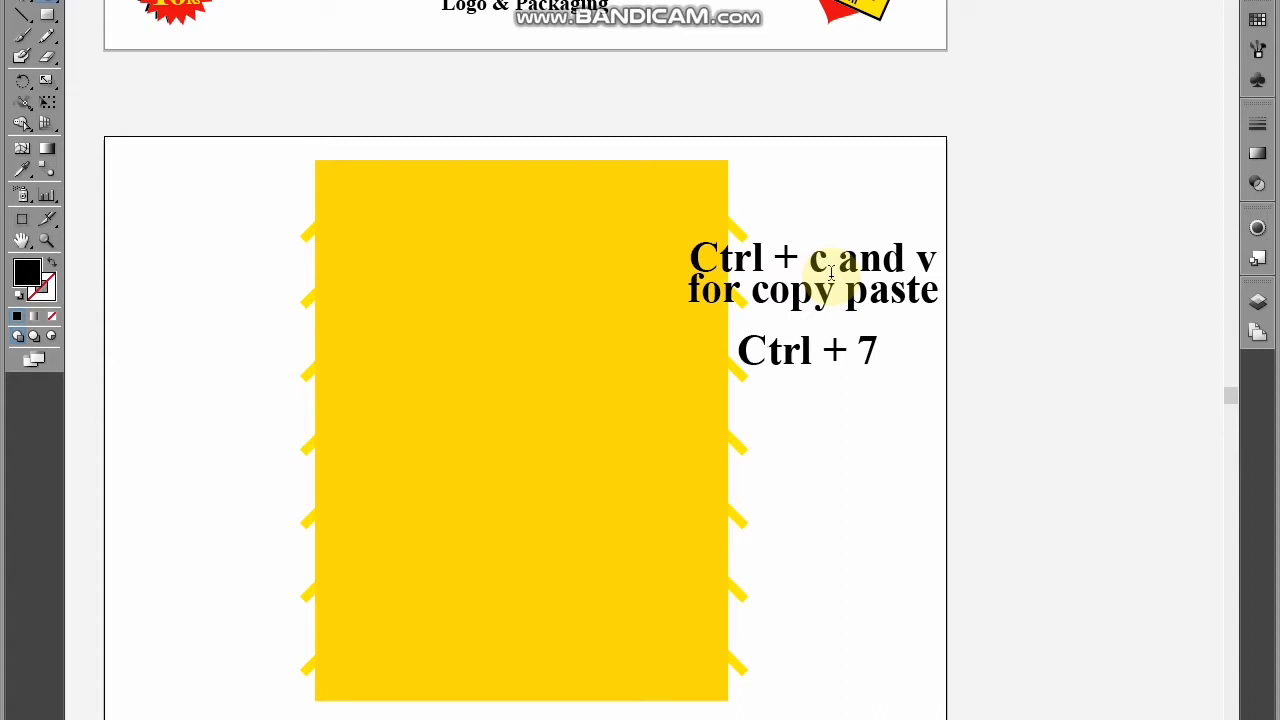
pyautogui.write('Ctrl + 7 for Ma')
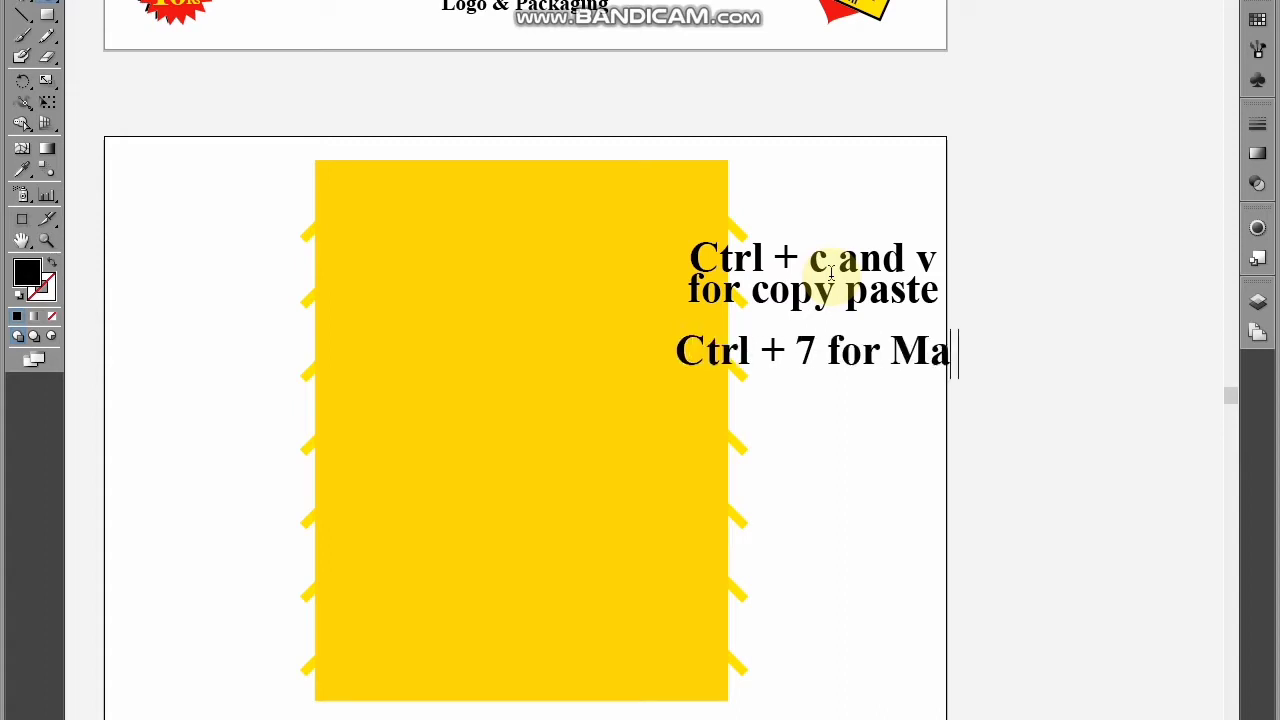
pyautogui.write('sk')
pyautogui.press('Escape')
pyautogui.click(875, 481)
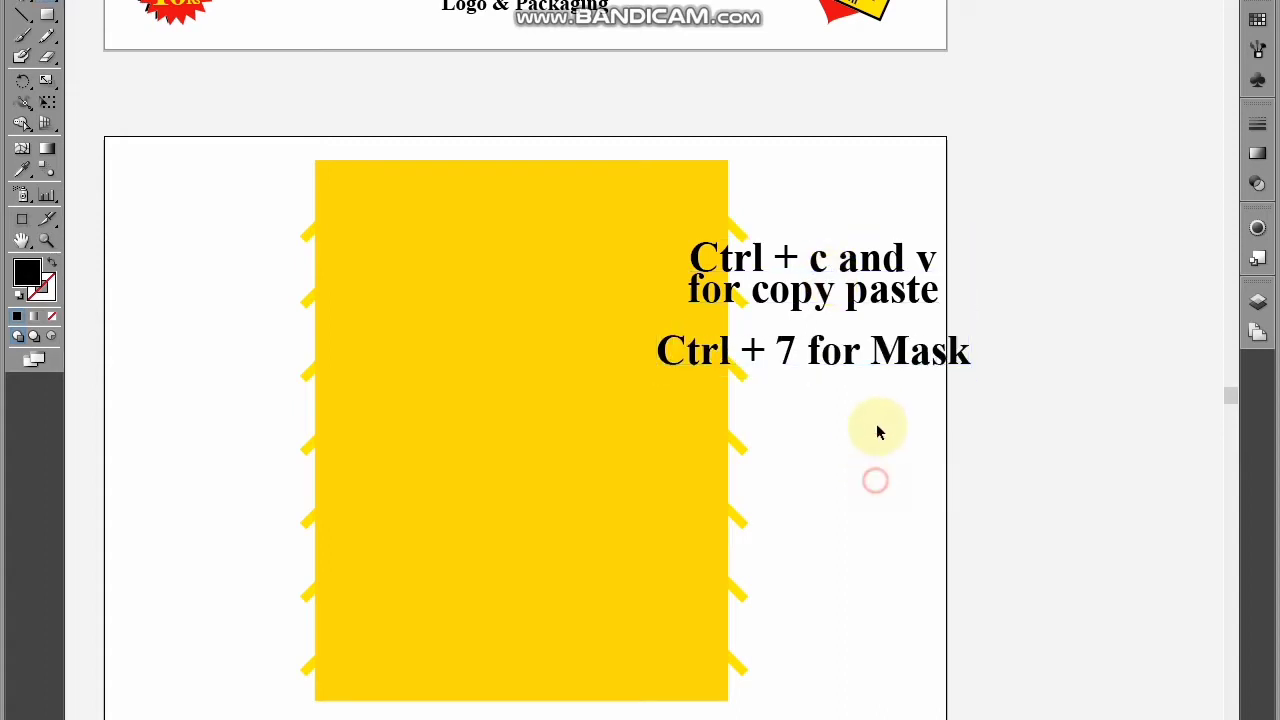
pyautogui.click(875, 290)
pyautogui.press('Delete')
# Clip the zigzag rows to the front yellow rectangle with a clipping mask
pyautogui.click(707, 249)
pyautogui.moveTo(786, 208); pyautogui.dragTo(737, 695)
pyautogui.hotkey('ctrl', '7')
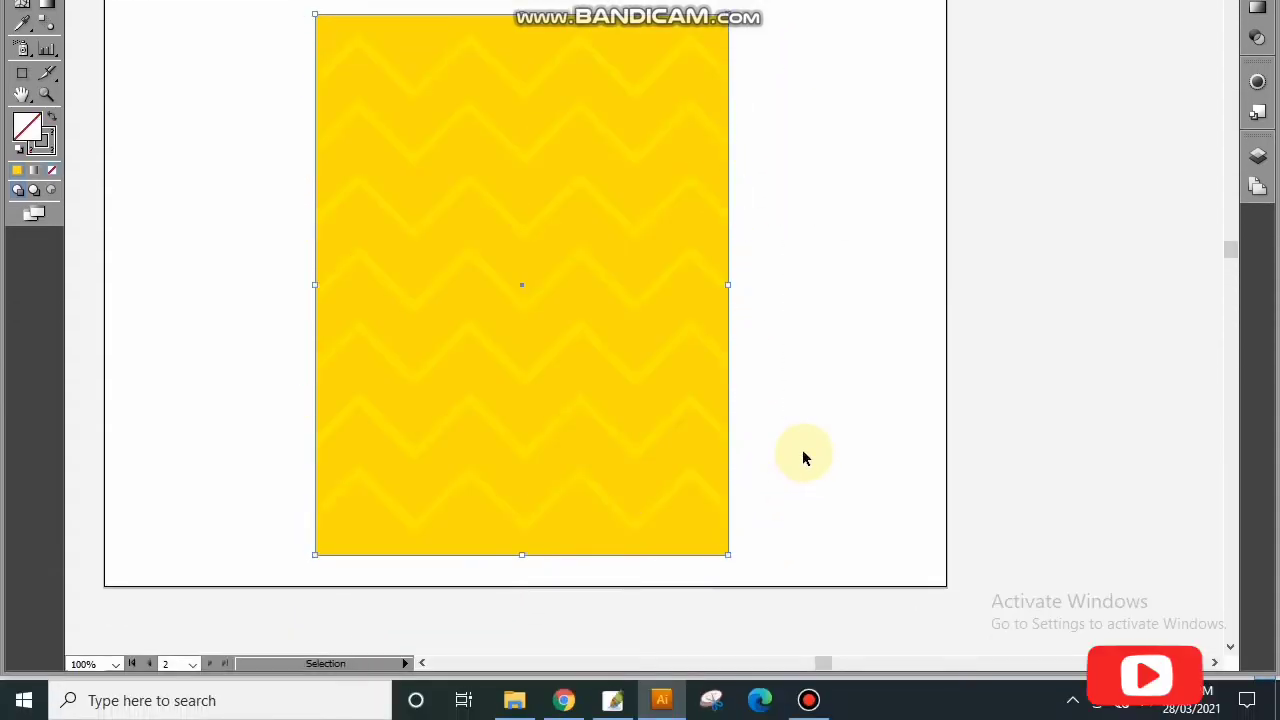
# Place a copy of the PATEL logo with its tagline in front of the packet, centred near its upper edge
pyautogui.scroll(5, 800, 230)
pyautogui.moveTo(726, 229); pyautogui.dragTo(778, 709)
pyautogui.moveTo(967, 541); pyautogui.dragTo(849, 293)
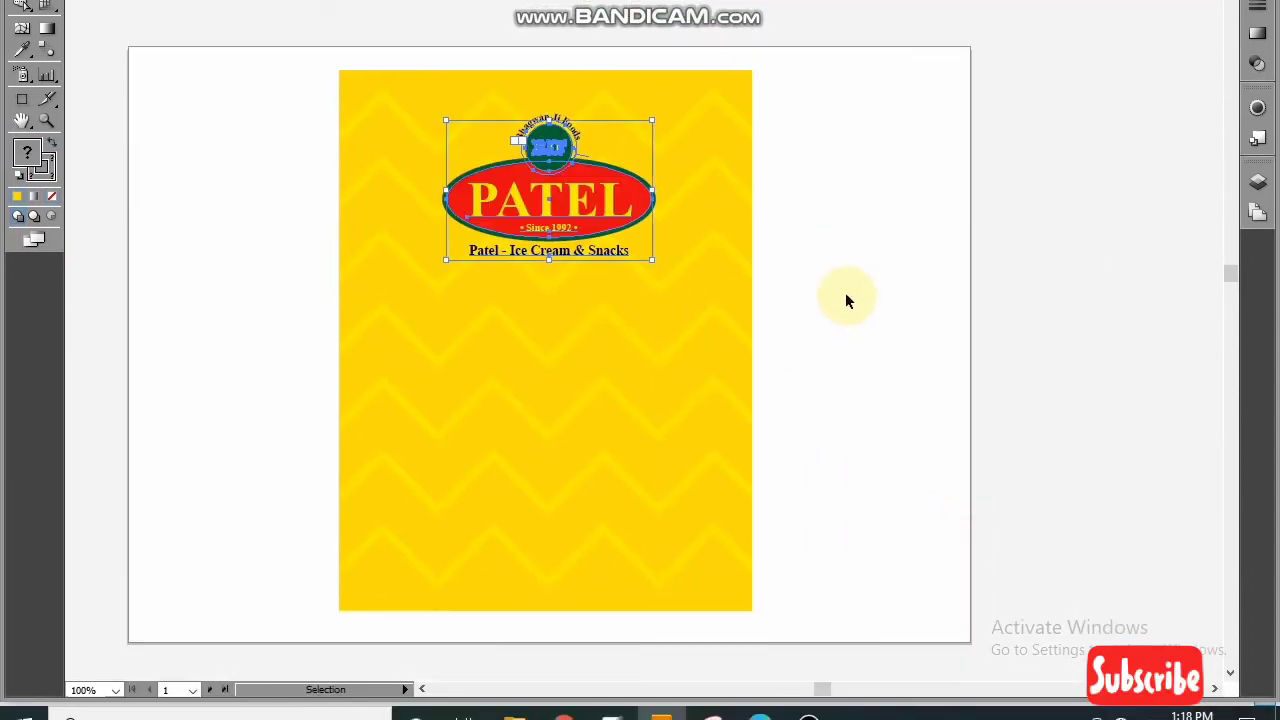
pyautogui.click(816, 291)
# Add the text note "Ctrl + shift + ] to bring object forward" beside the packet and delete it
pyautogui.click(782, 281)
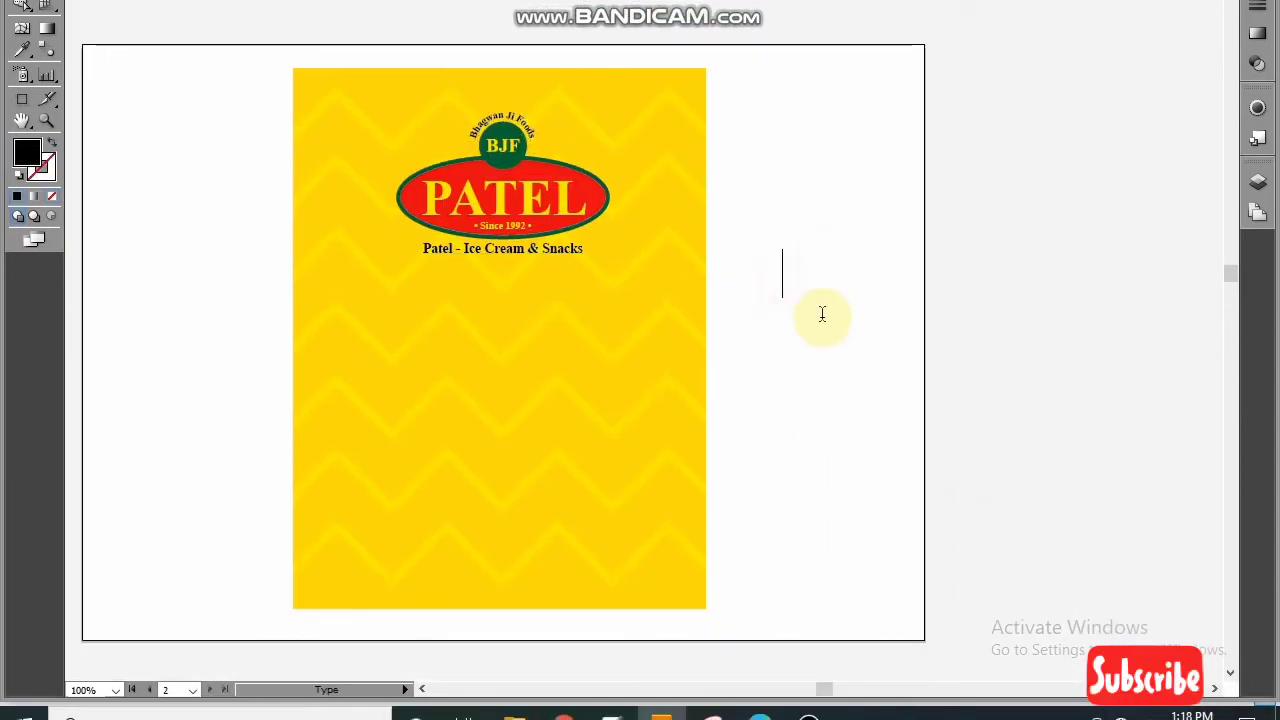
pyautogui.write('Ctrl +')
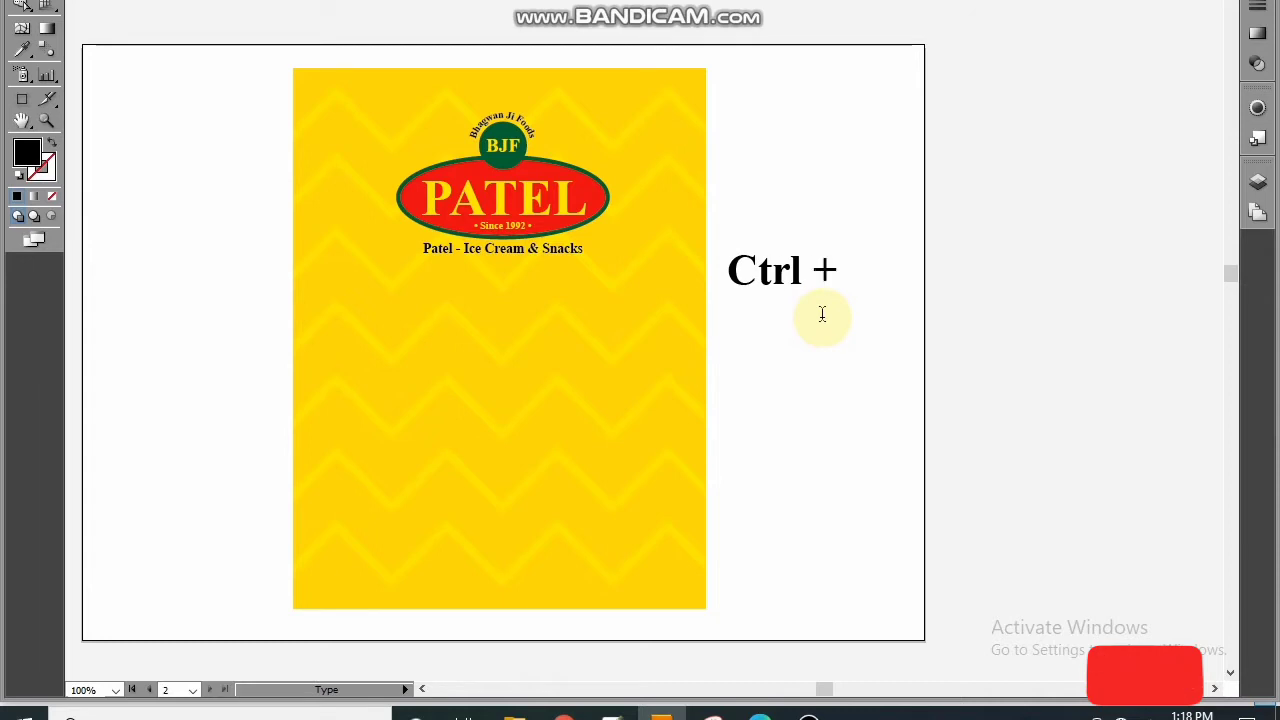
pyautogui.write('shif')
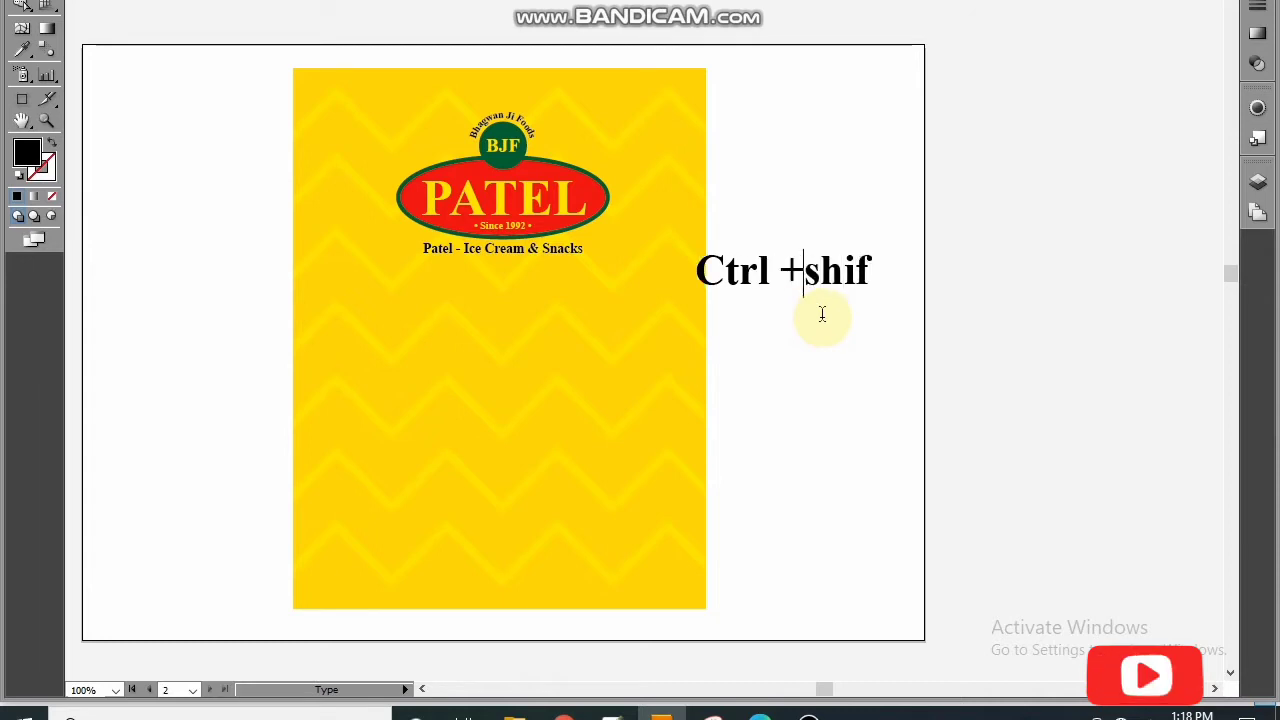
pyautogui.press('Right')
pyautogui.press('Right')
pyautogui.press('Right')
pyautogui.write('t')
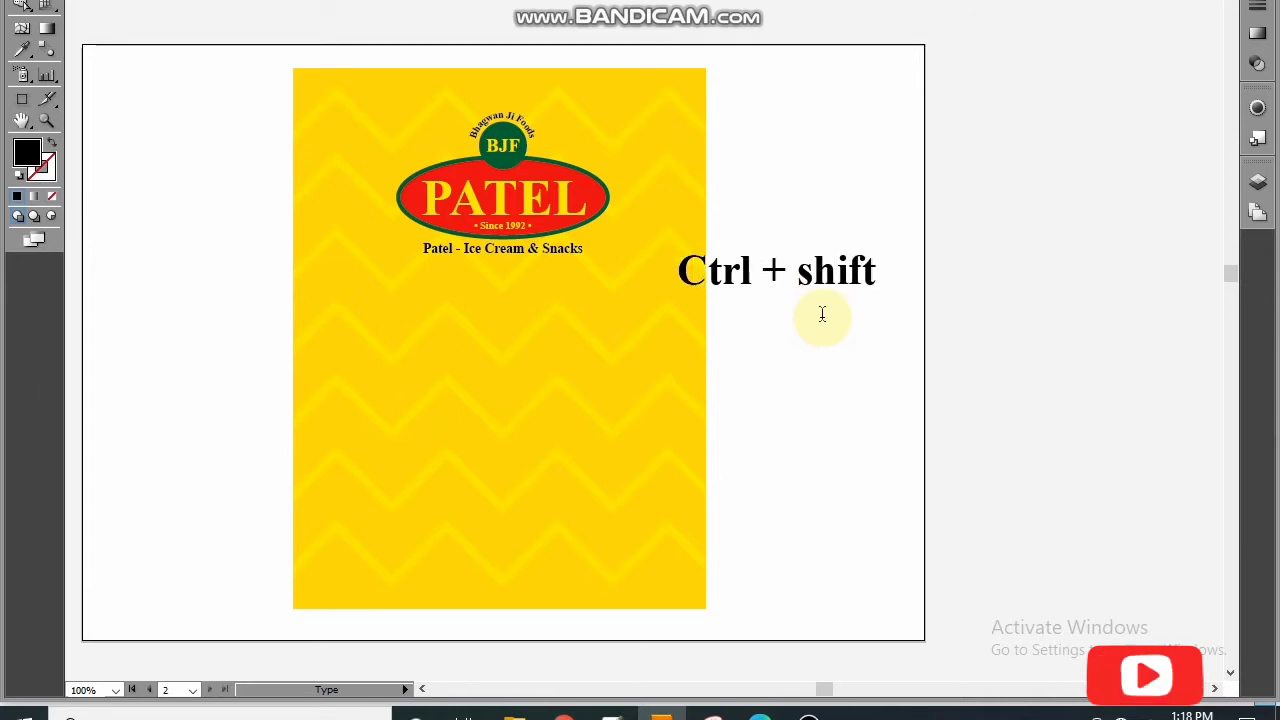
pyautogui.write(' + }')
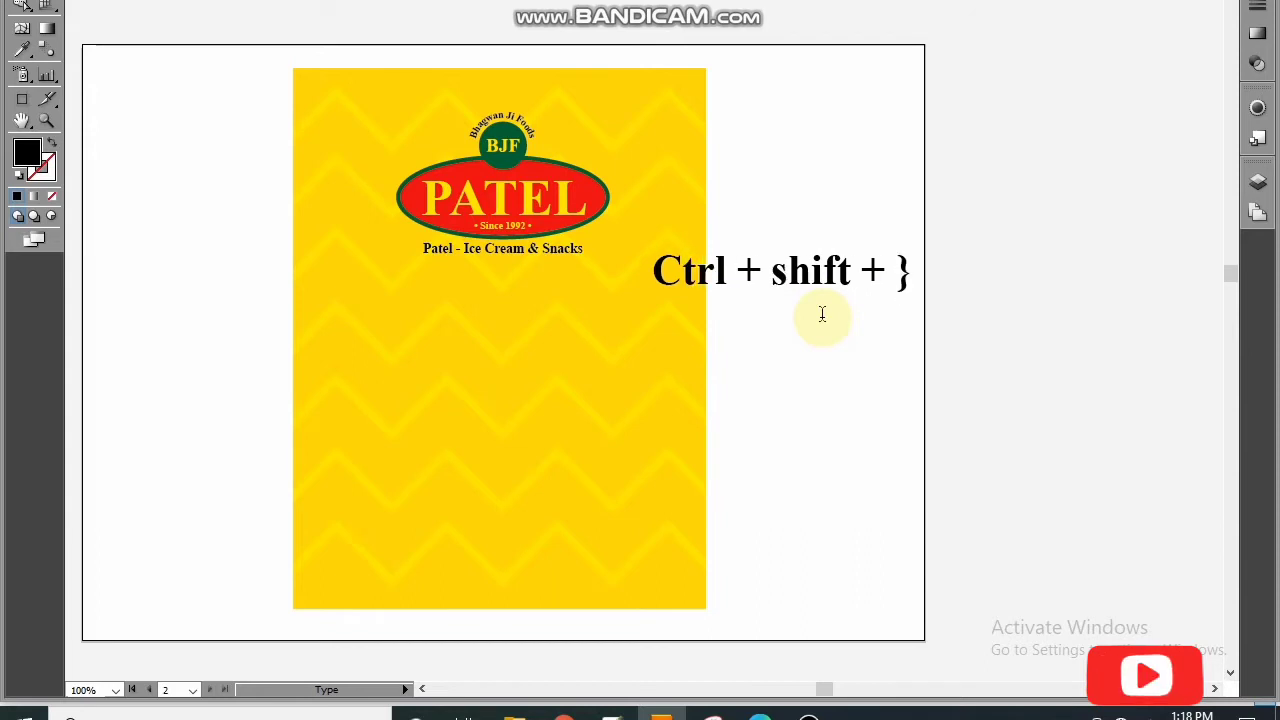
pyautogui.press('BackSpace')
pyautogui.write(']')
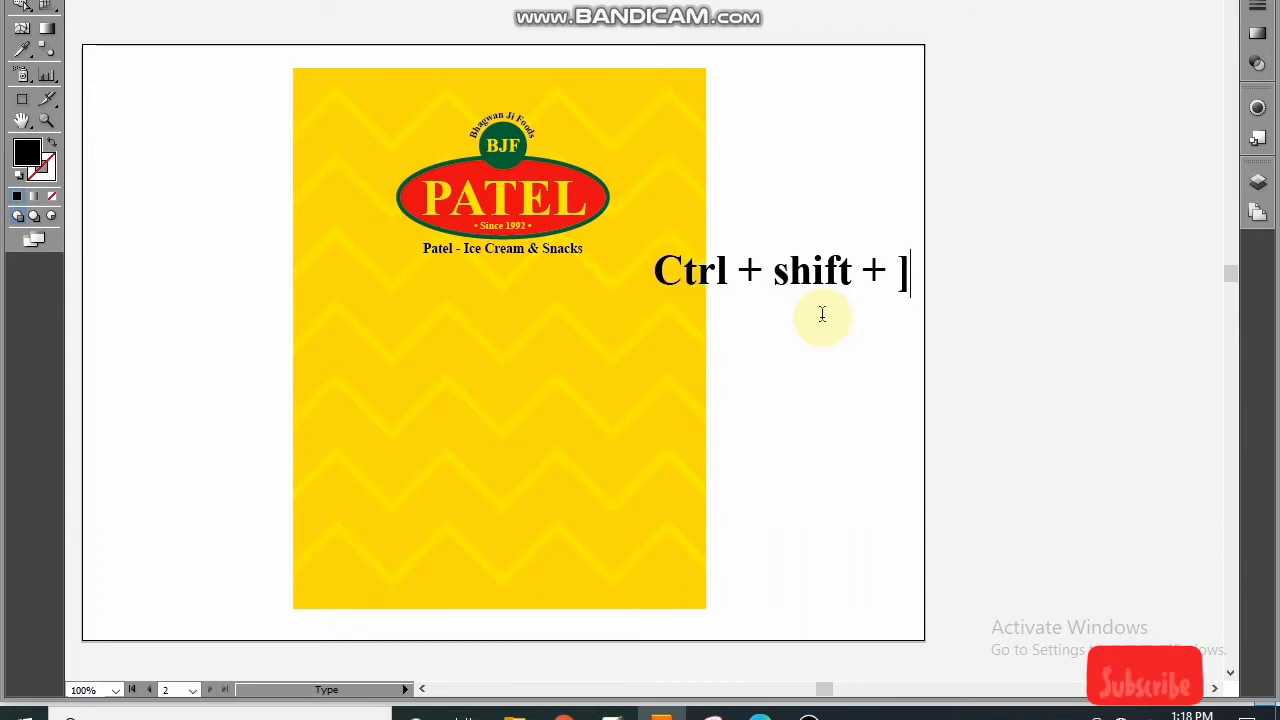
pyautogui.press('Return')
pyautogui.write('to bri')
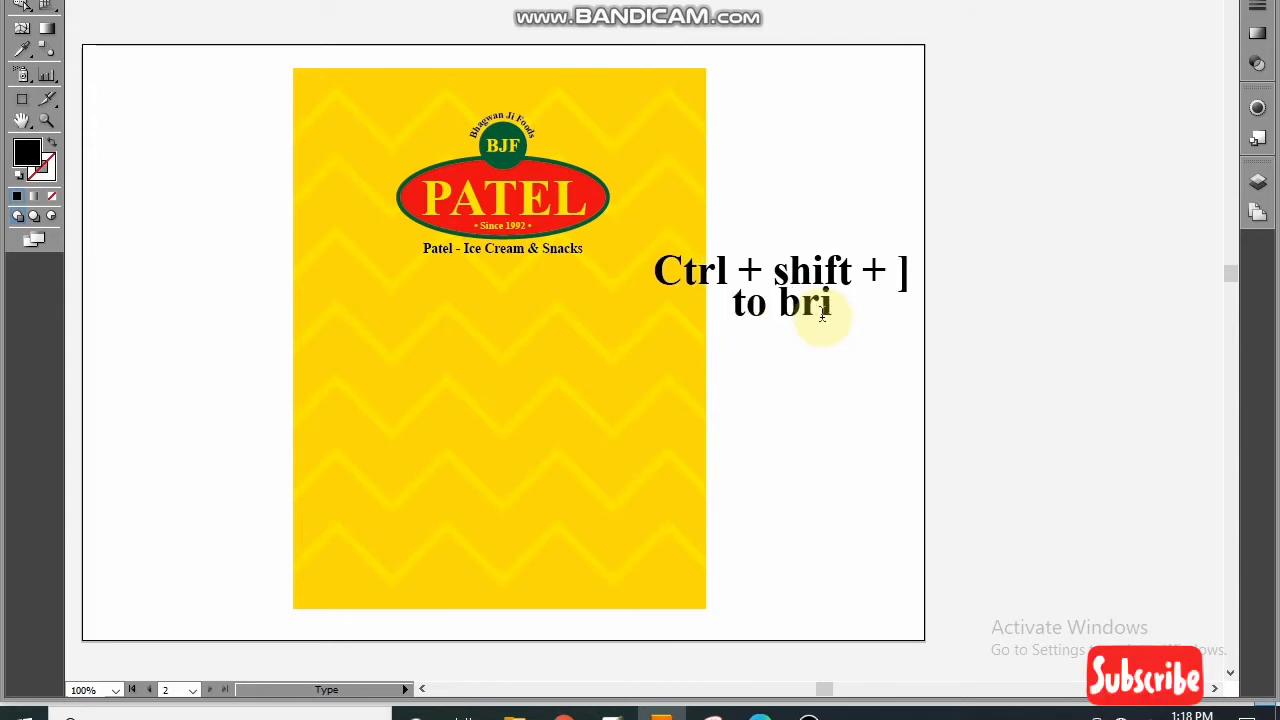
pyautogui.write('ng object')
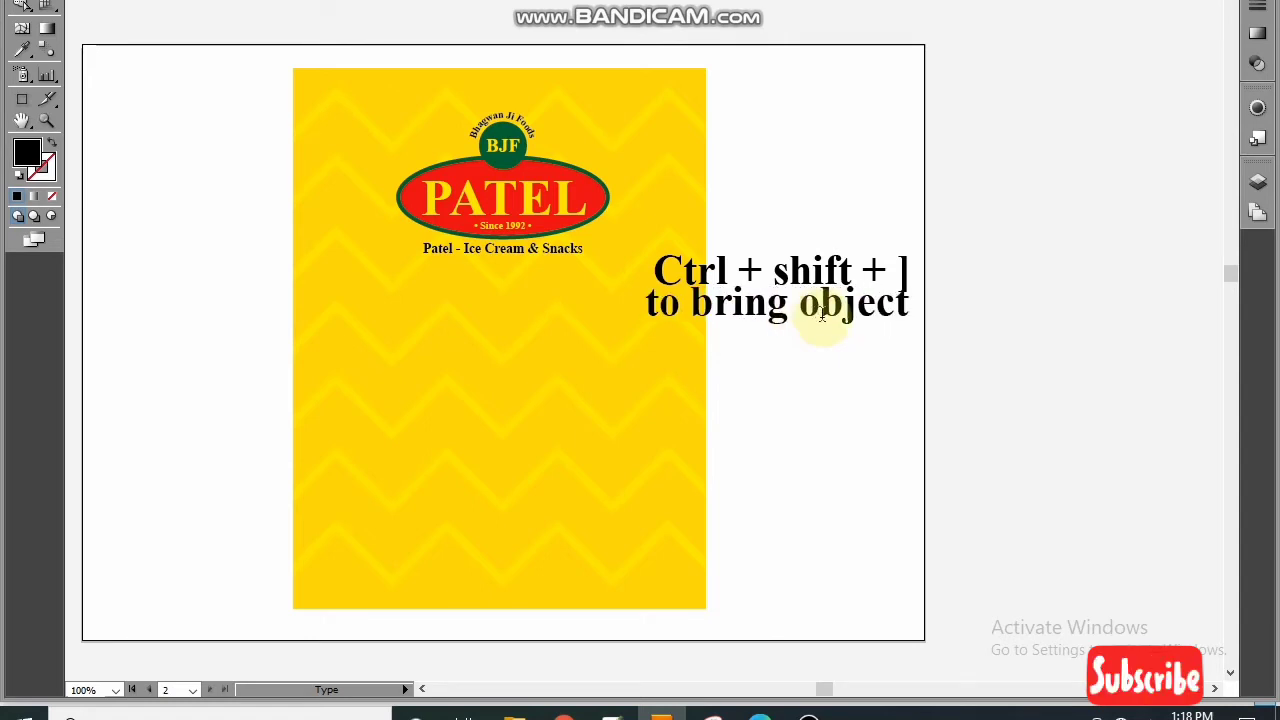
pyautogui.write(' forward')
pyautogui.press('Escape')
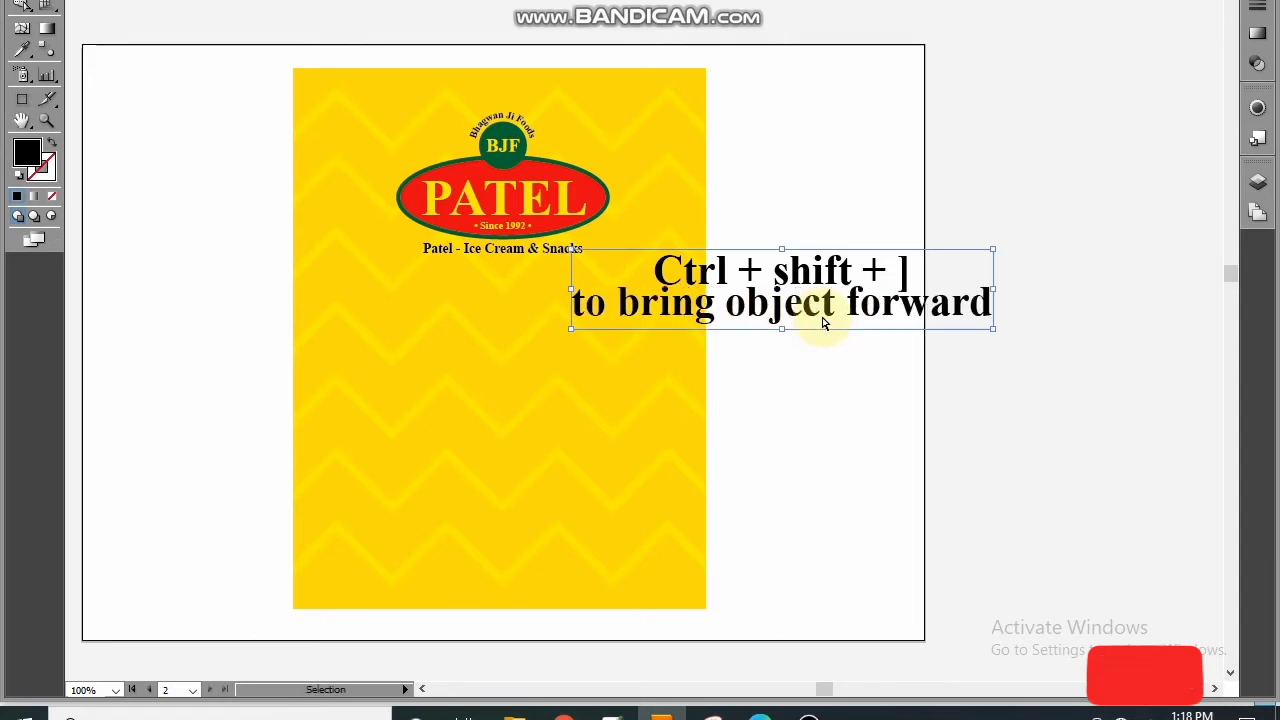
pyautogui.moveTo(886, 381); pyautogui.dragTo(827, 203)
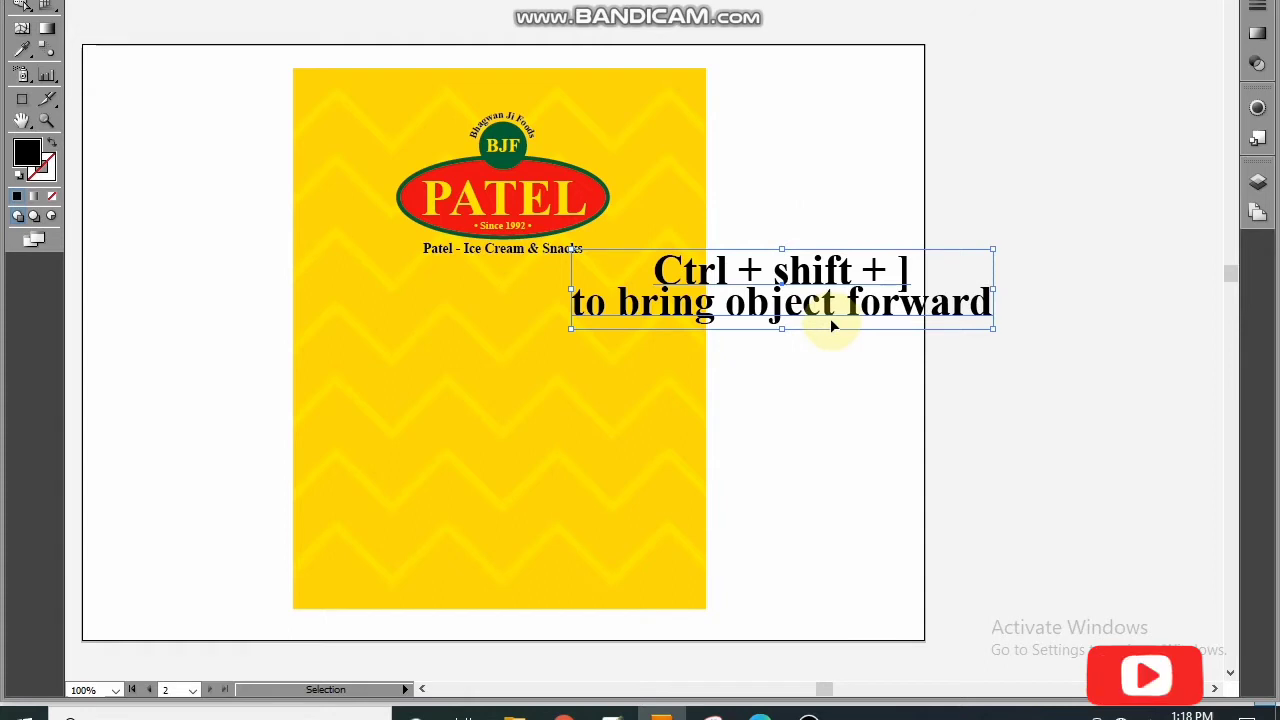
pyautogui.hotkey('ctrl', 'shift', '[')
pyautogui.hotkey('ctrl', 'shift', ']')
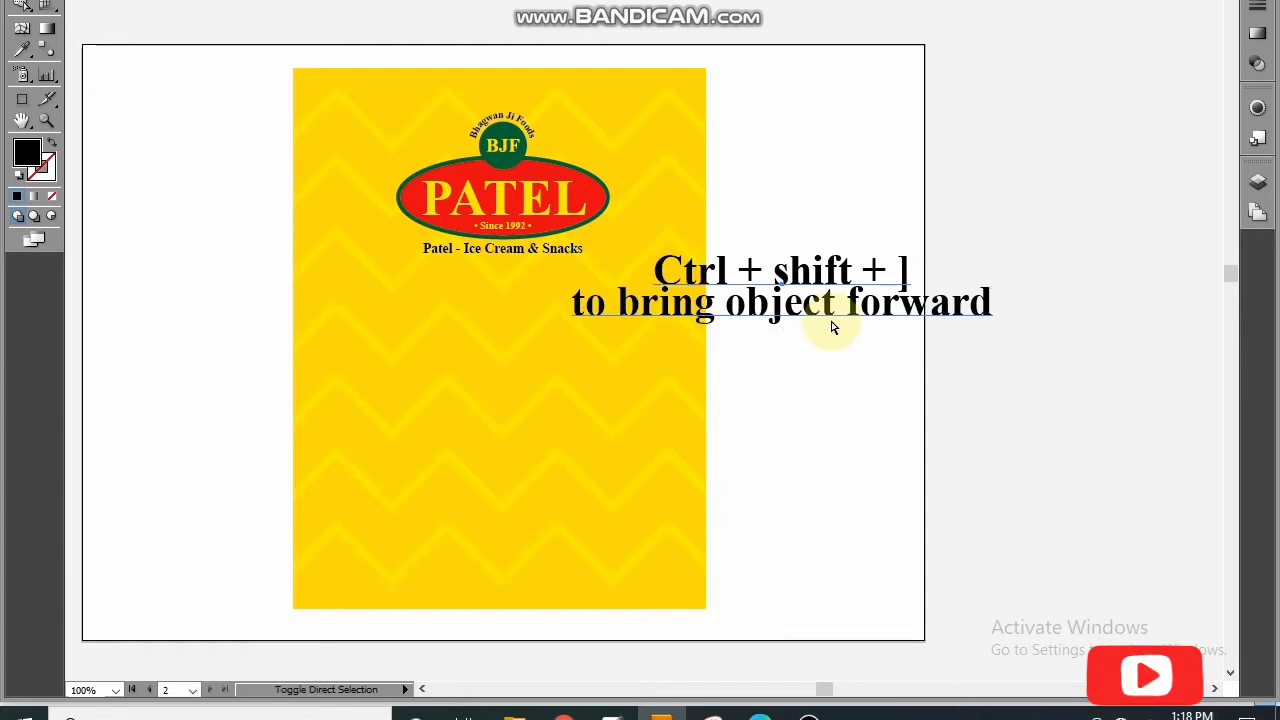
pyautogui.moveTo(842, 206); pyautogui.dragTo(838, 204)
pyautogui.press('Delete')
pyautogui.moveTo(785, 143); pyautogui.dragTo(803, 139)
# Draw a large ellipse, slightly wider than the packet, across the area below the PATEL logo
pyautogui.moveTo(53, 179); pyautogui.dragTo(88, 218)
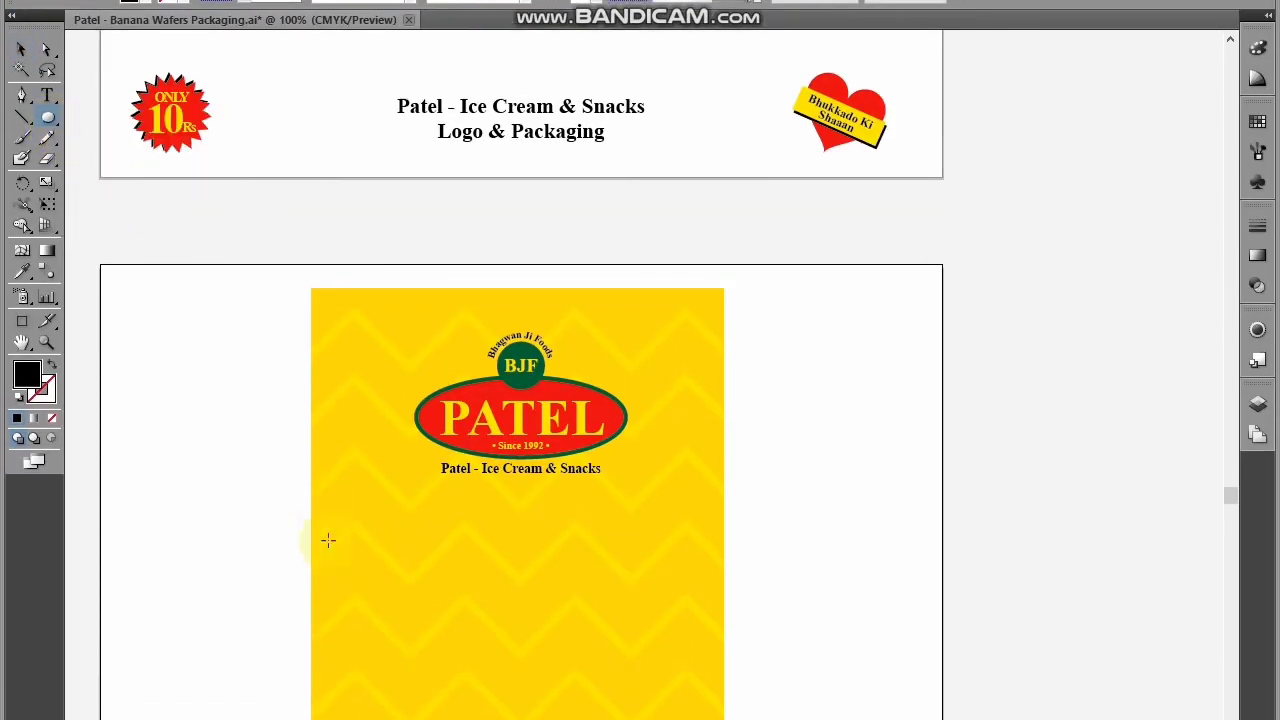
pyautogui.moveTo(279, 561); pyautogui.dragTo(792, 719)
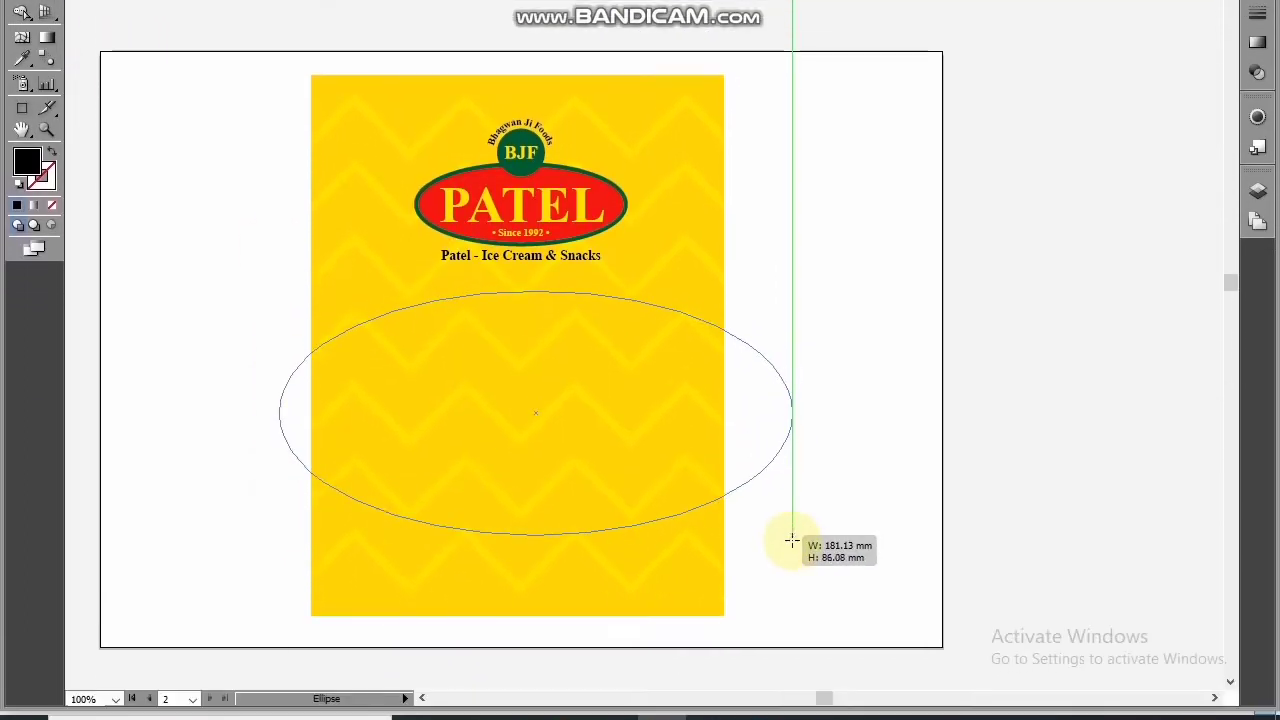
pyautogui.moveTo(791, 541); pyautogui.dragTo(767, 552)
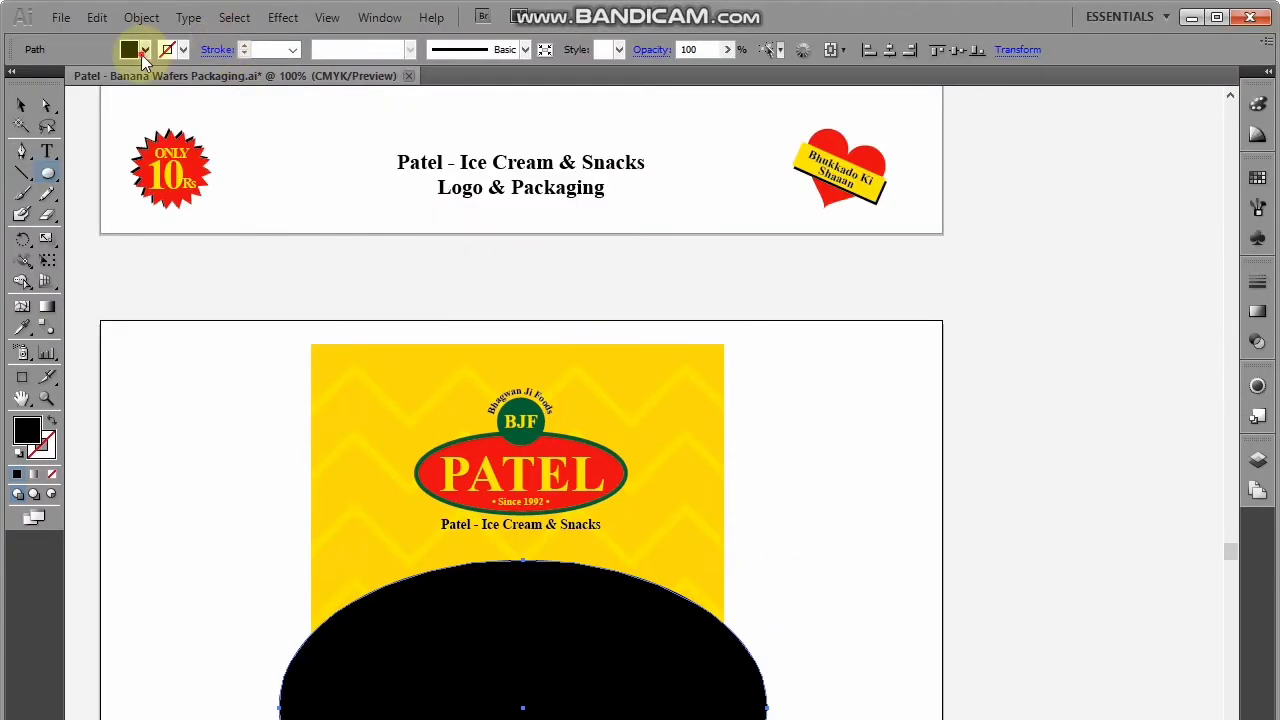
# Give the ellipse a dark green fill and a dark green 4 pt stroke
pyautogui.click(140, 49)
pyautogui.click(90, 82)
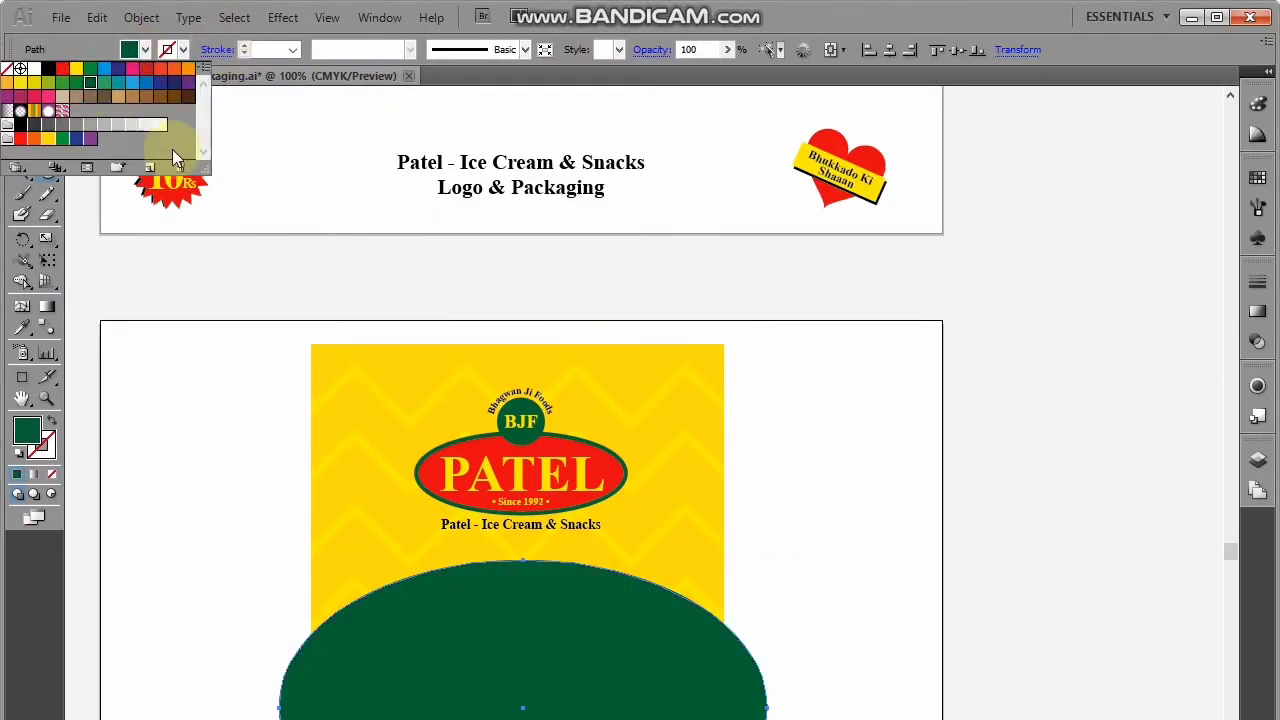
pyautogui.click(183, 50)
pyautogui.click(90, 88)
pyautogui.click(258, 49)
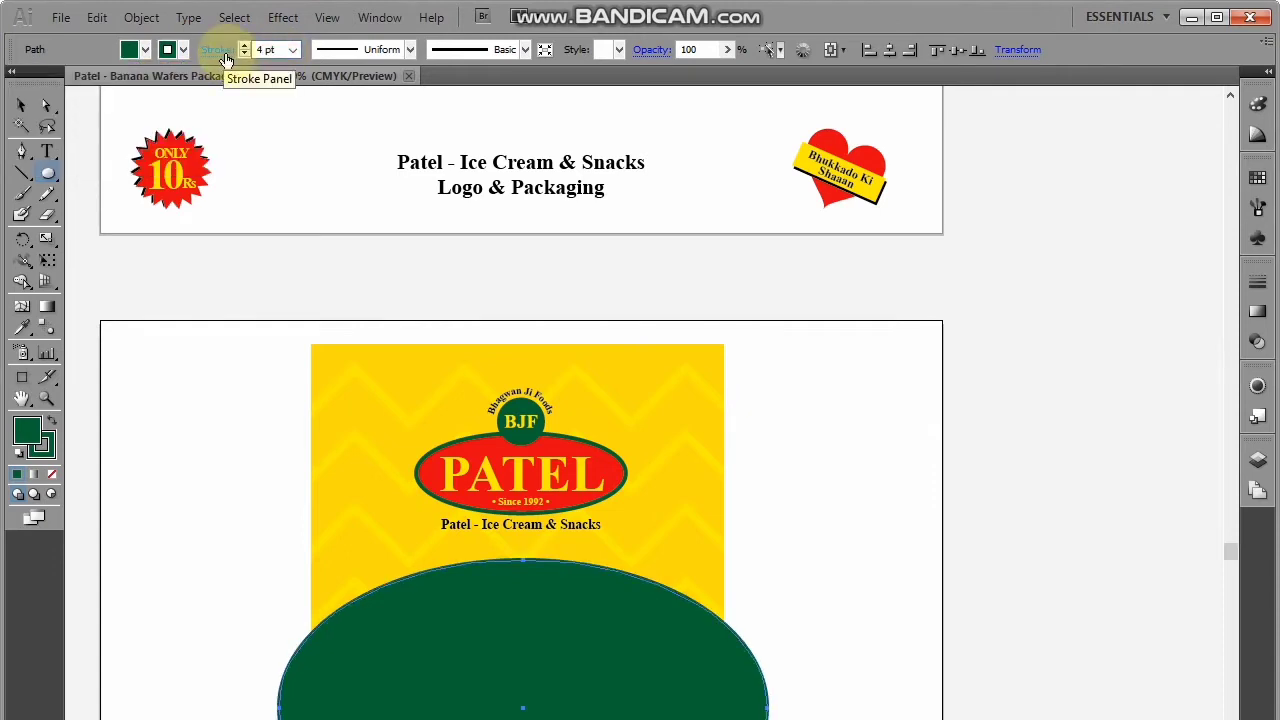
pyautogui.click(21, 104)
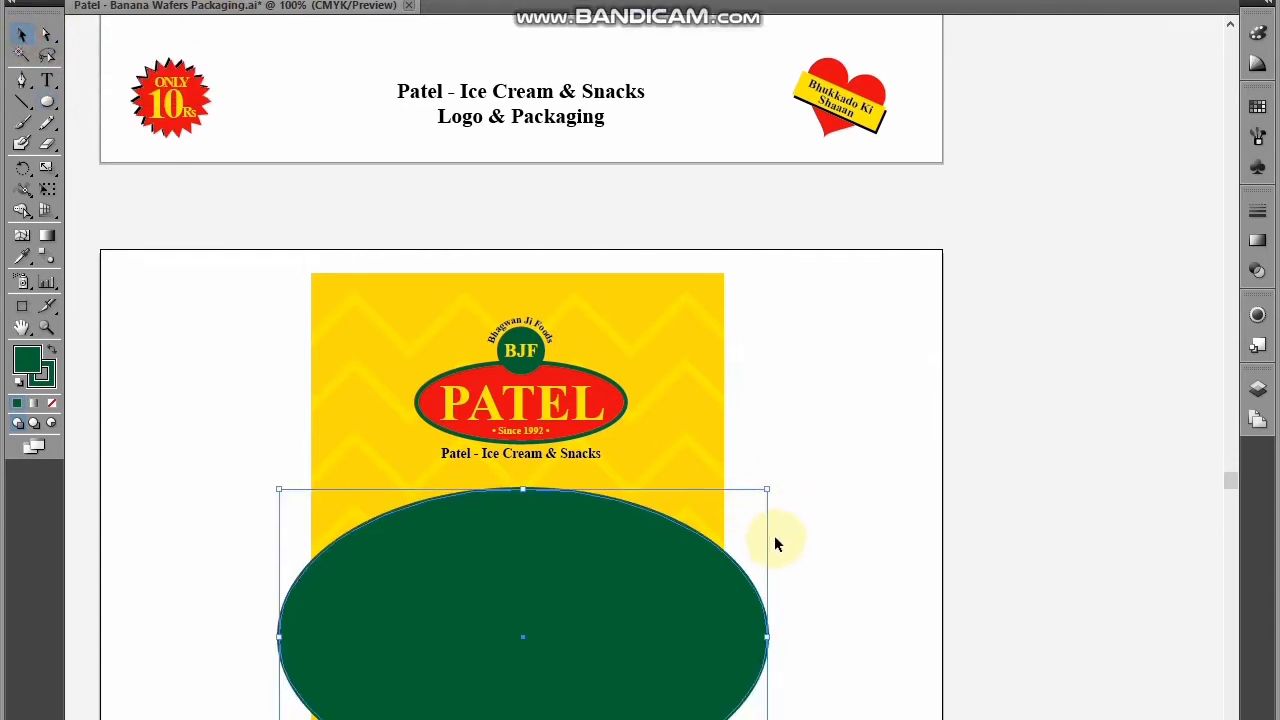
# Switch to File Explorer and open the folder "Patel - Banana Wafers Packaging" inside G: > Monarch Youtube channel
pyautogui.hotkey('alt', 'Tab')
pyautogui.hotkey('alt', 'Tab')
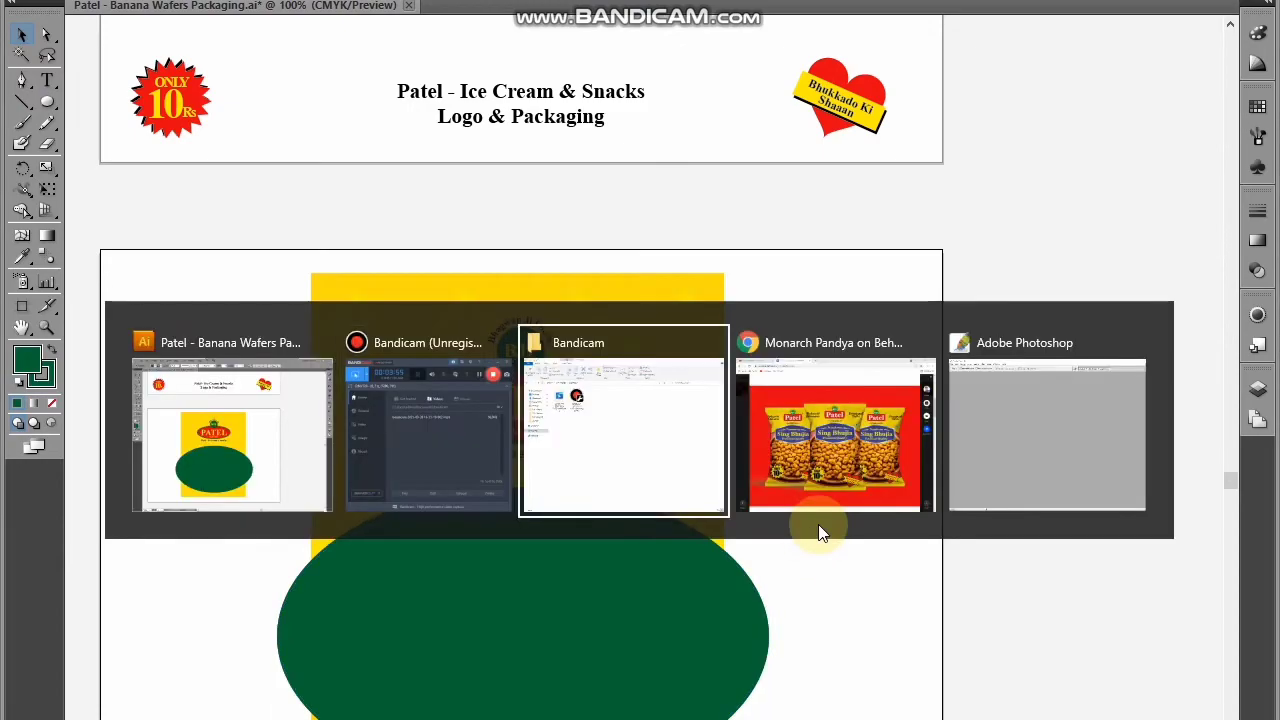
pyautogui.hotkey('alt', 'Left')
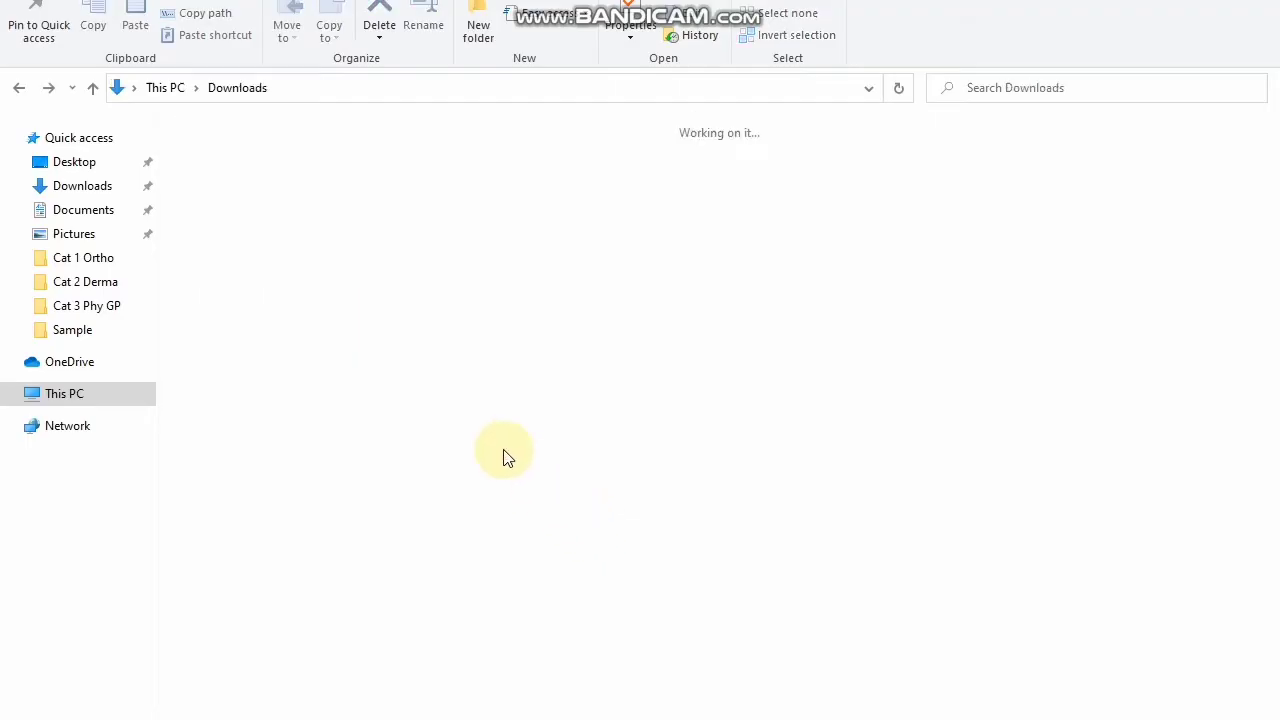
pyautogui.click(72, 393)
pyautogui.doubleClick(343, 354)
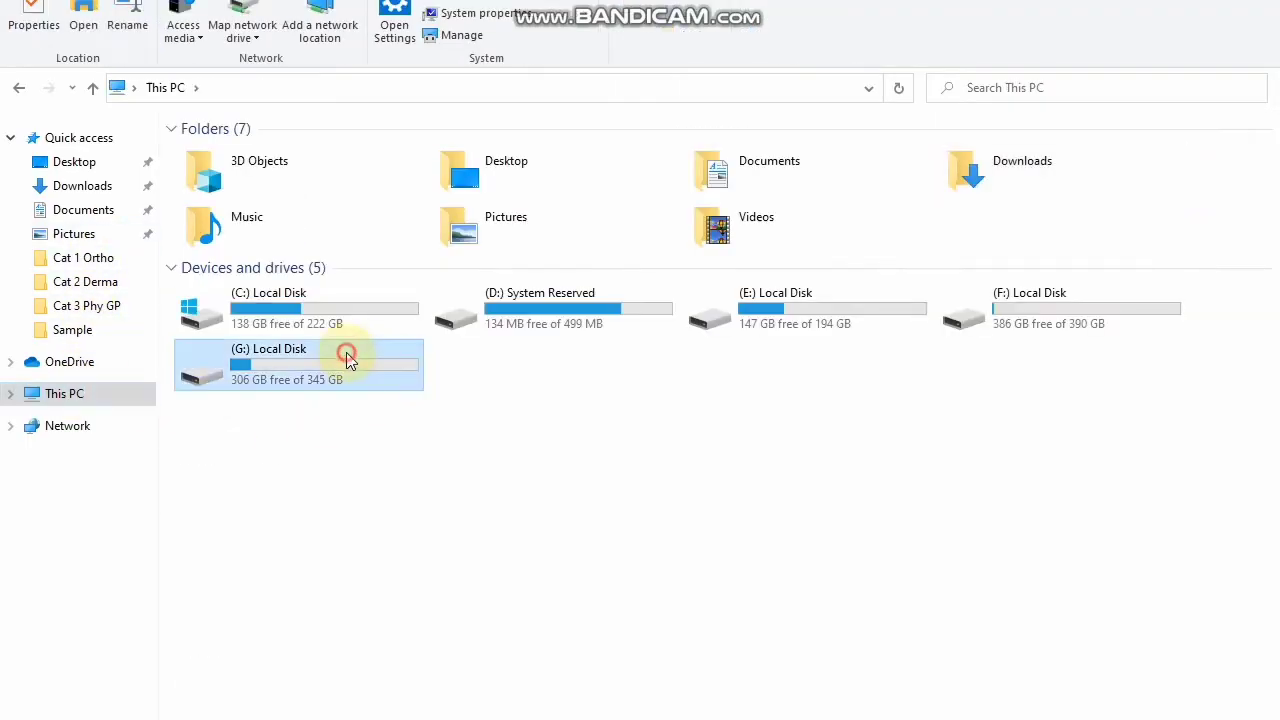
pyautogui.doubleClick(314, 463)
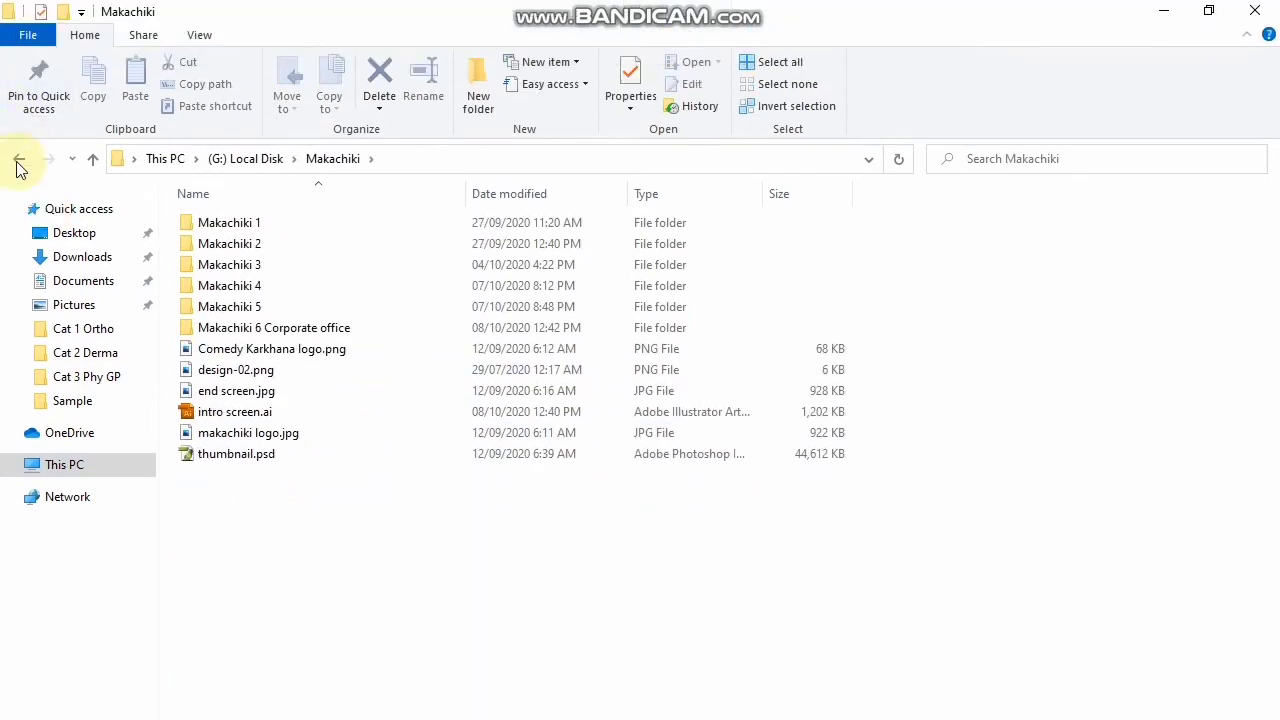
pyautogui.click(19, 88)
pyautogui.doubleClick(322, 543)
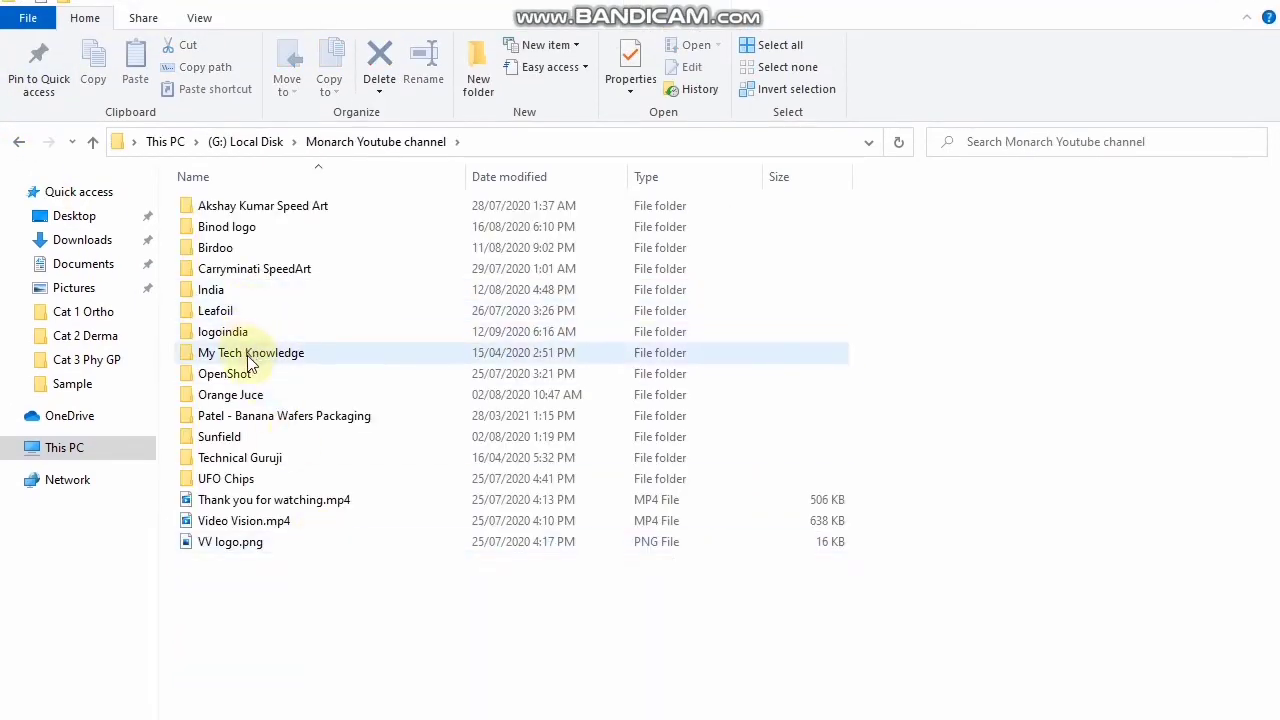
pyautogui.doubleClick(252, 413)
# Bring Banana wafers.jpg into the Illustrator document over the green ellipse and send it to the back
pyautogui.click(257, 242)
pyautogui.moveTo(257, 238); pyautogui.dragTo(429, 437)
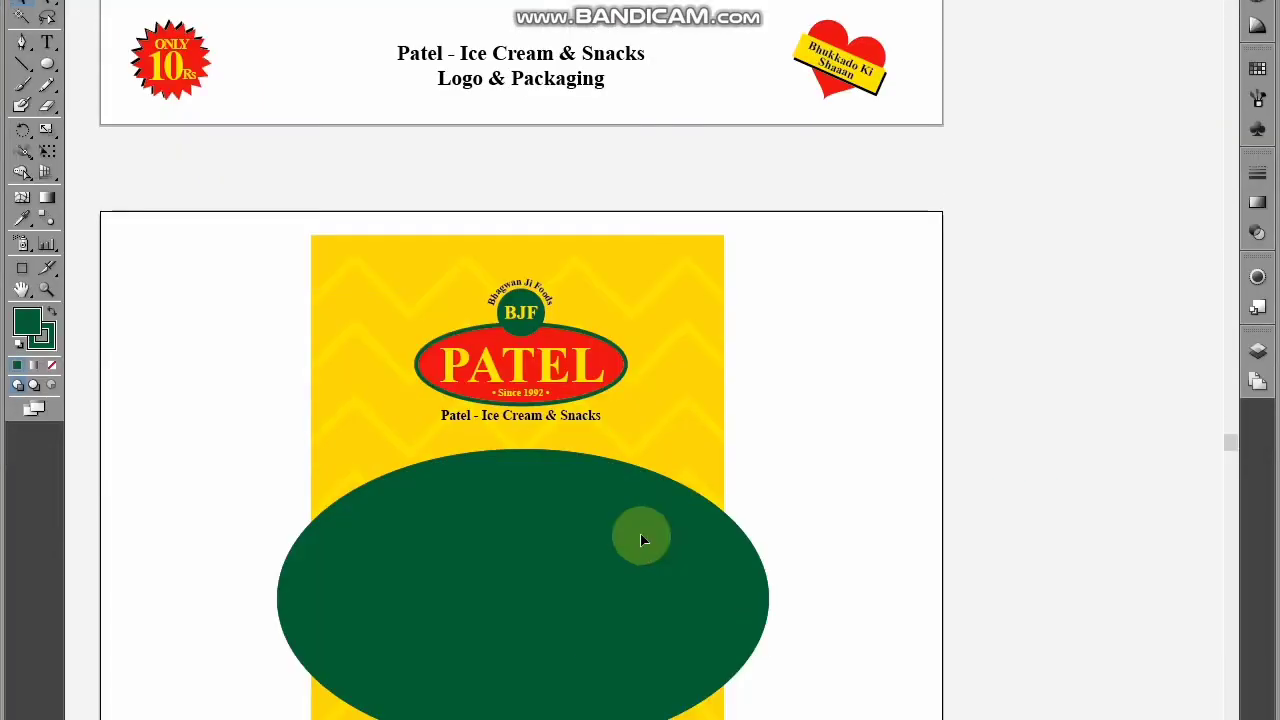
pyautogui.moveTo(646, 534); pyautogui.dragTo(473, 474)
pyautogui.hotkey('ctrl', 'shift', '[')
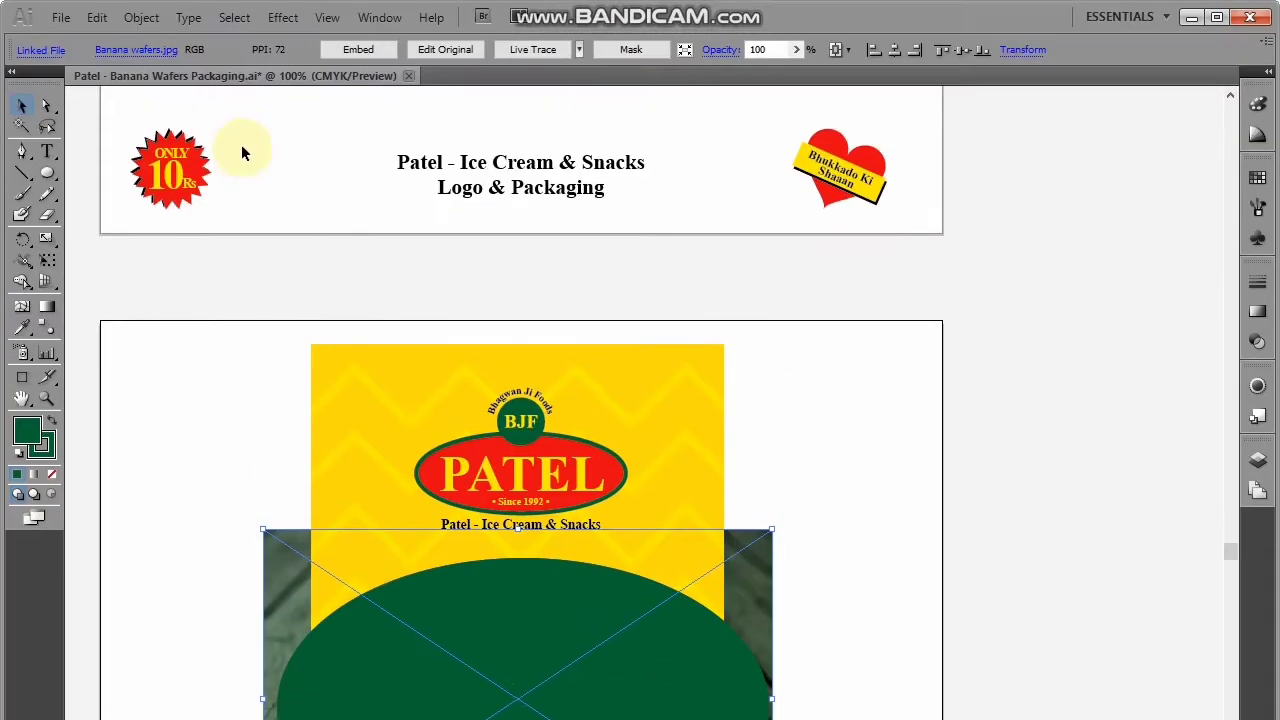
# Embed the banana wafers image and clip it to the ellipse with a clipping mask
pyautogui.click(372, 47)
pyautogui.click(718, 547)
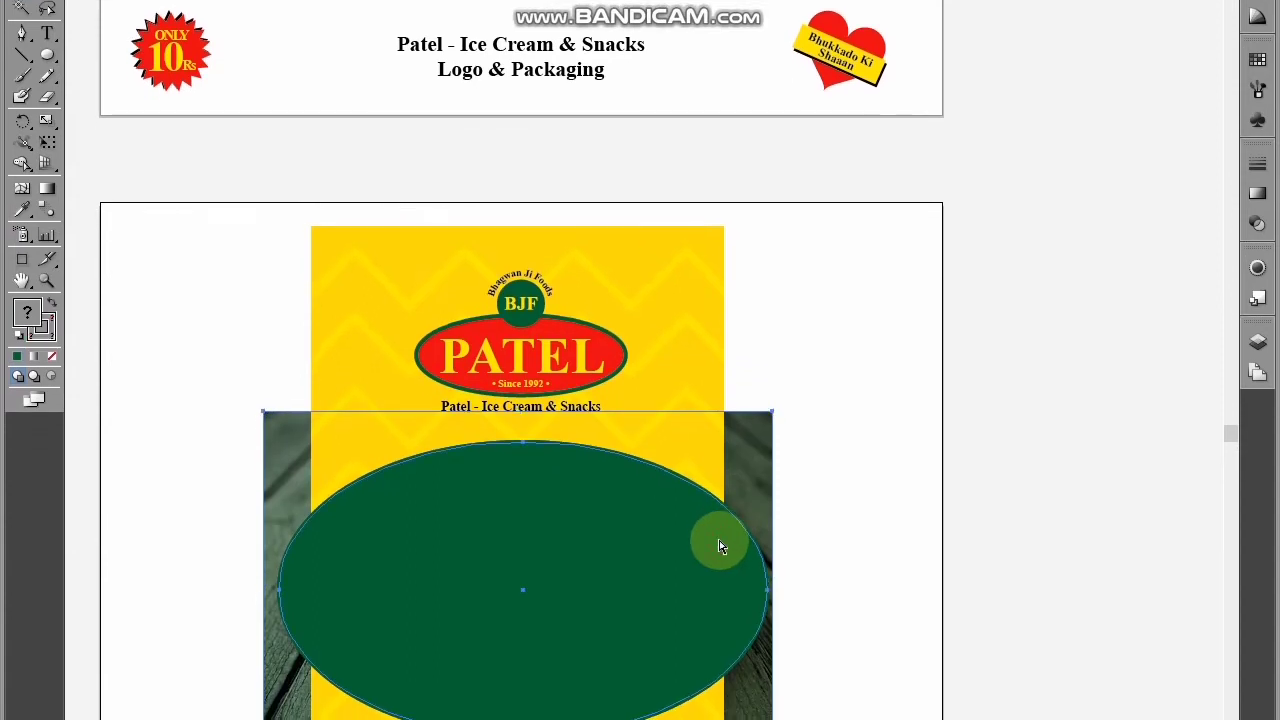
pyautogui.hotkey('ctrl', '7')
# Add the text note "Embed the image before use to disconnect with it's source location otherwise image will not show in final output or you share with others"
pyautogui.press('t')
pyautogui.click(810, 353)
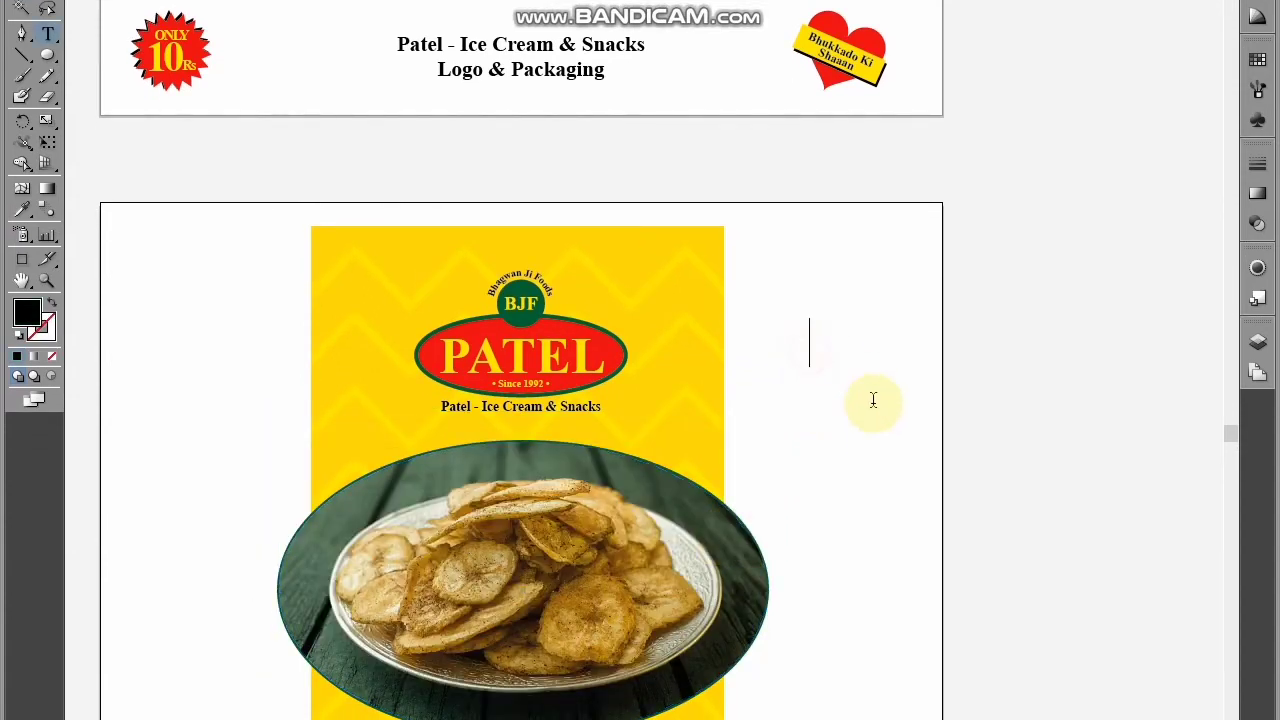
pyautogui.write('Embed the image')
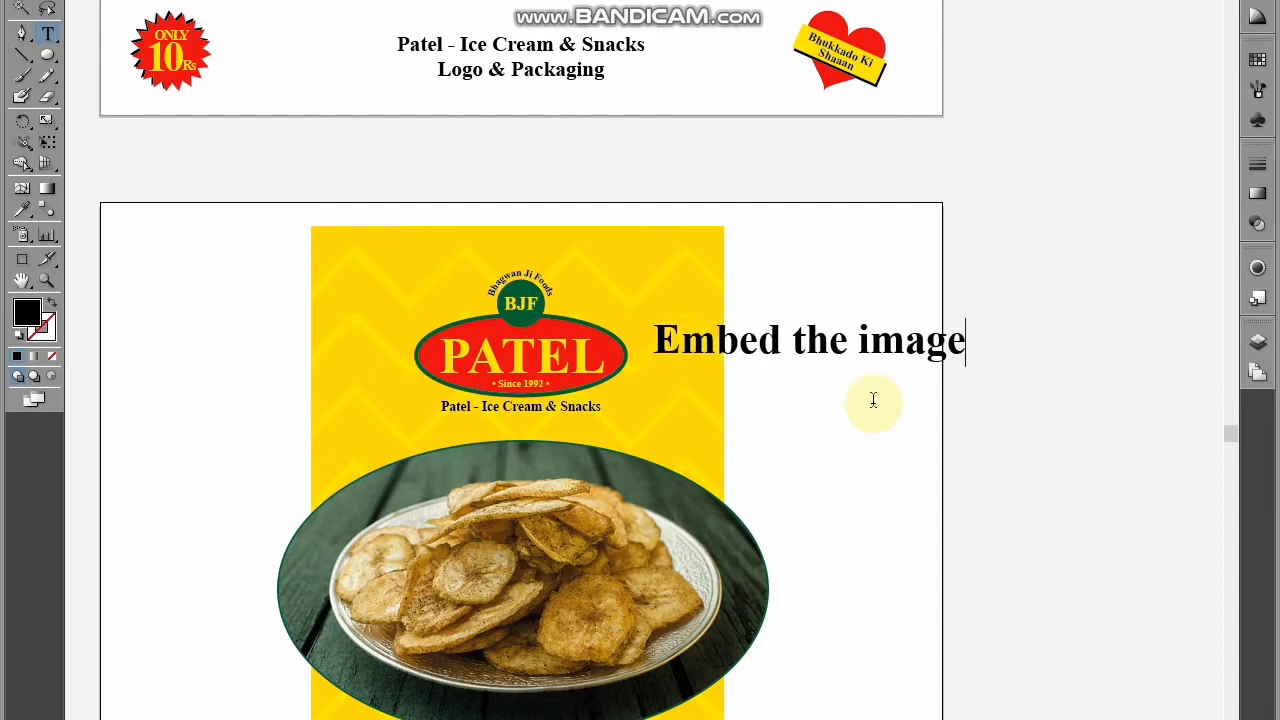
pyautogui.write(' beo')
pyautogui.press('BackSpace')
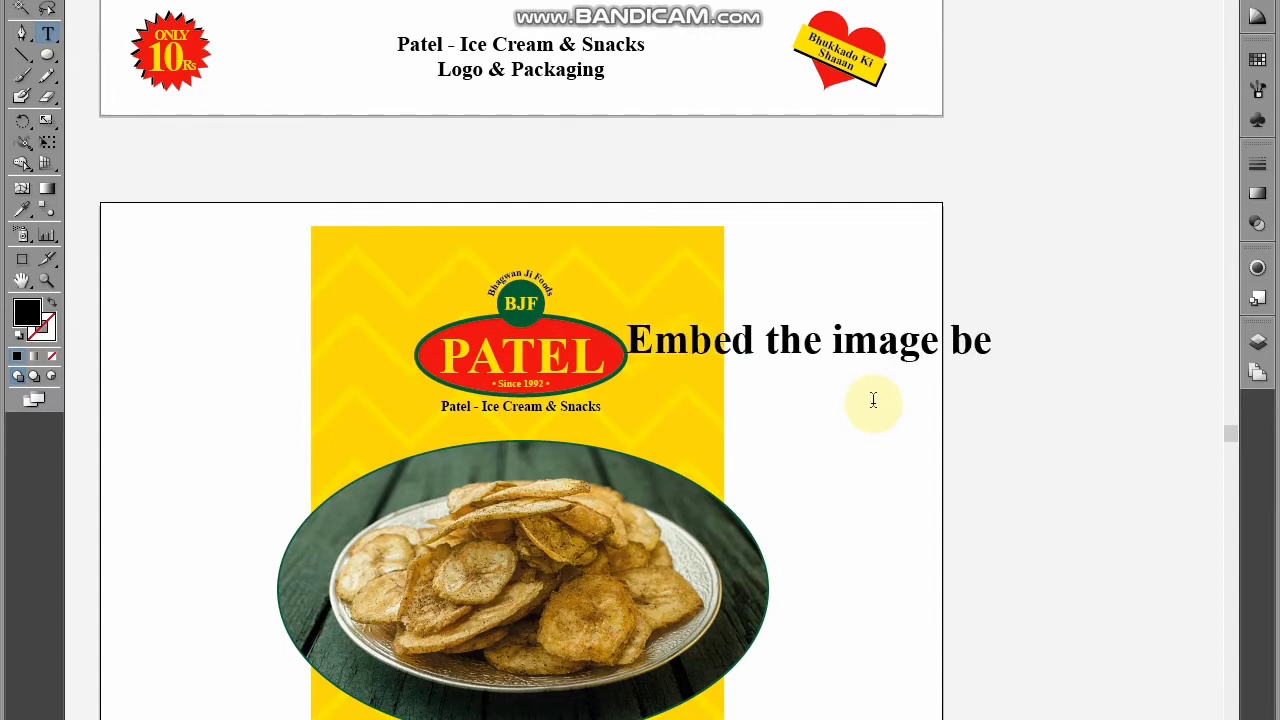
pyautogui.write('fore use')
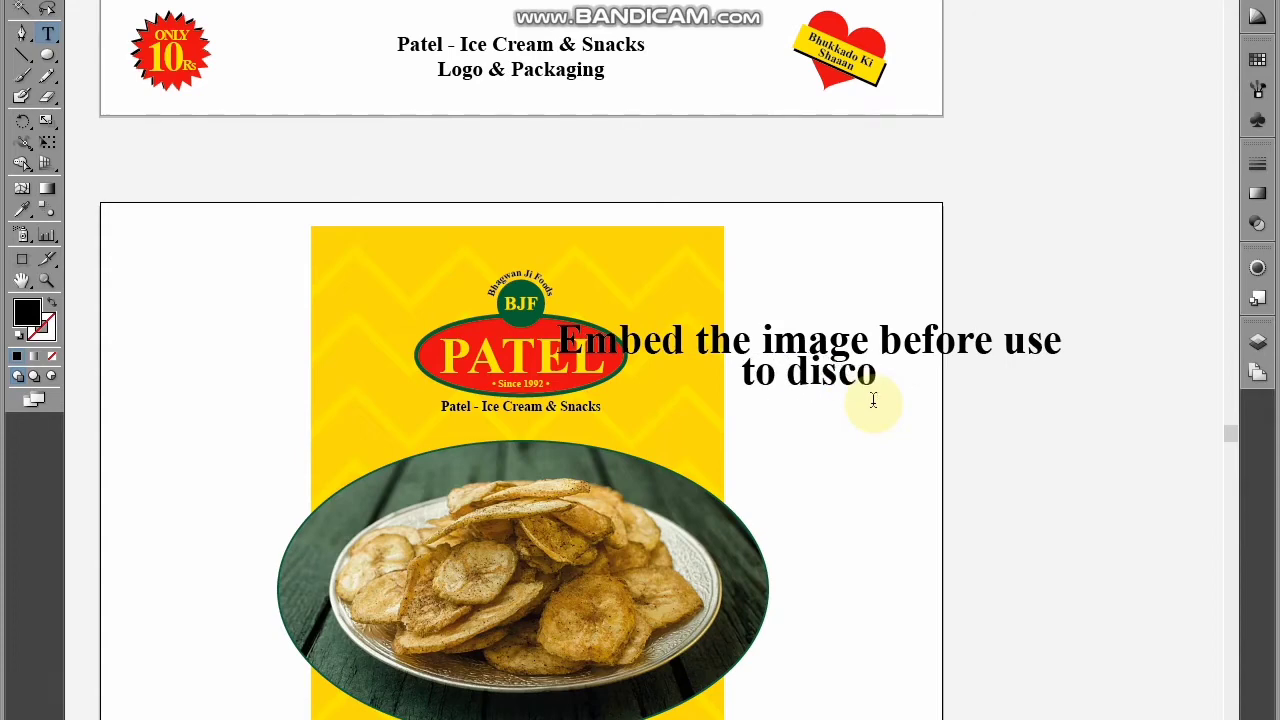
pyautogui.write('ct with')
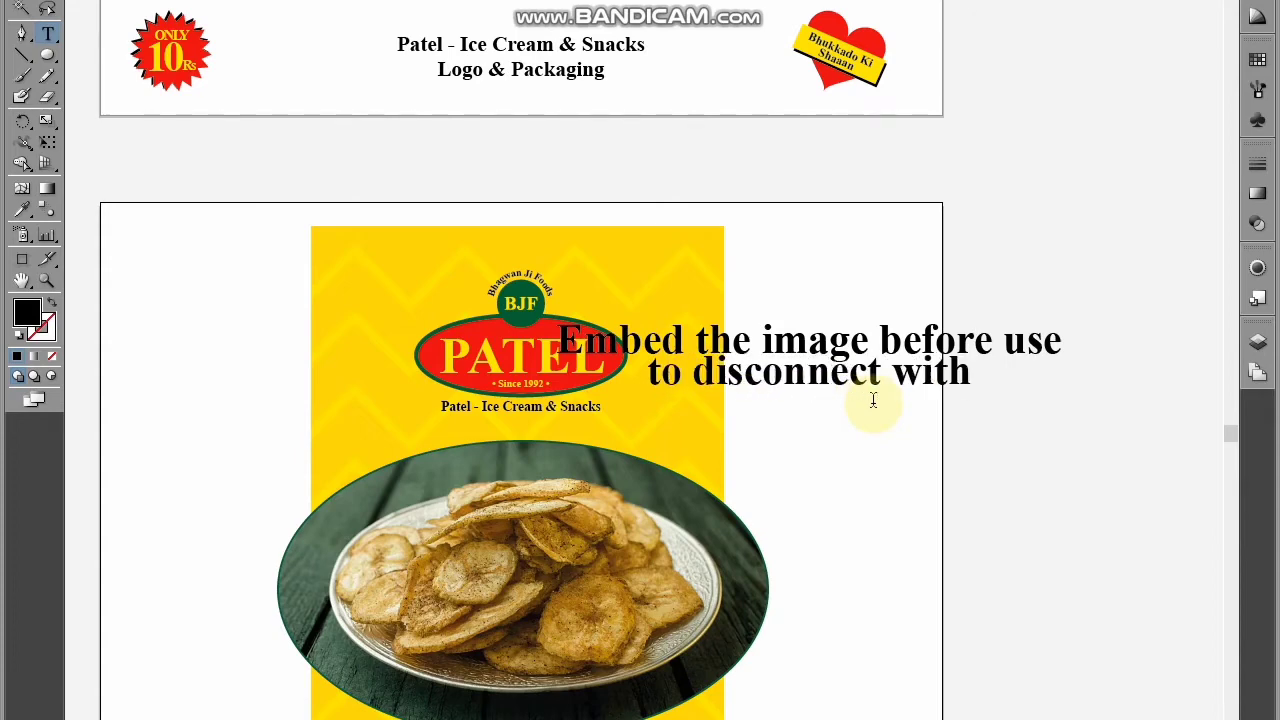
pyautogui.write(" it's sour")
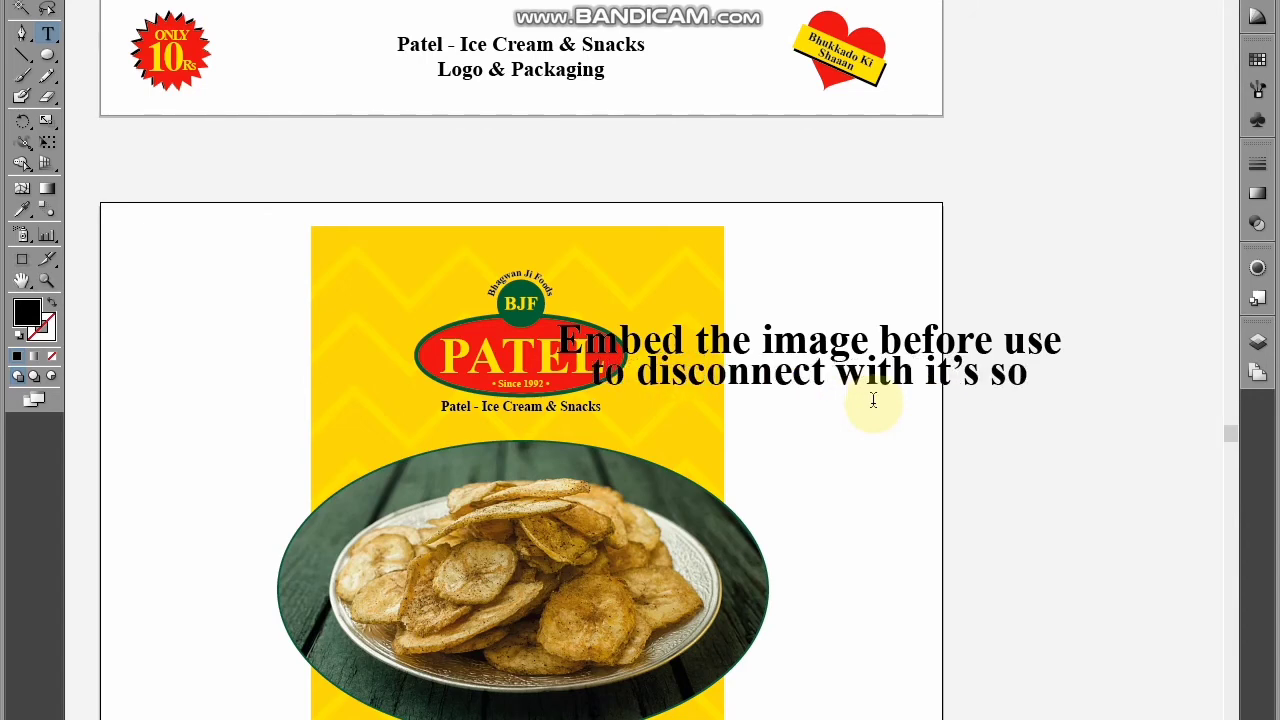
pyautogui.write('ce location')
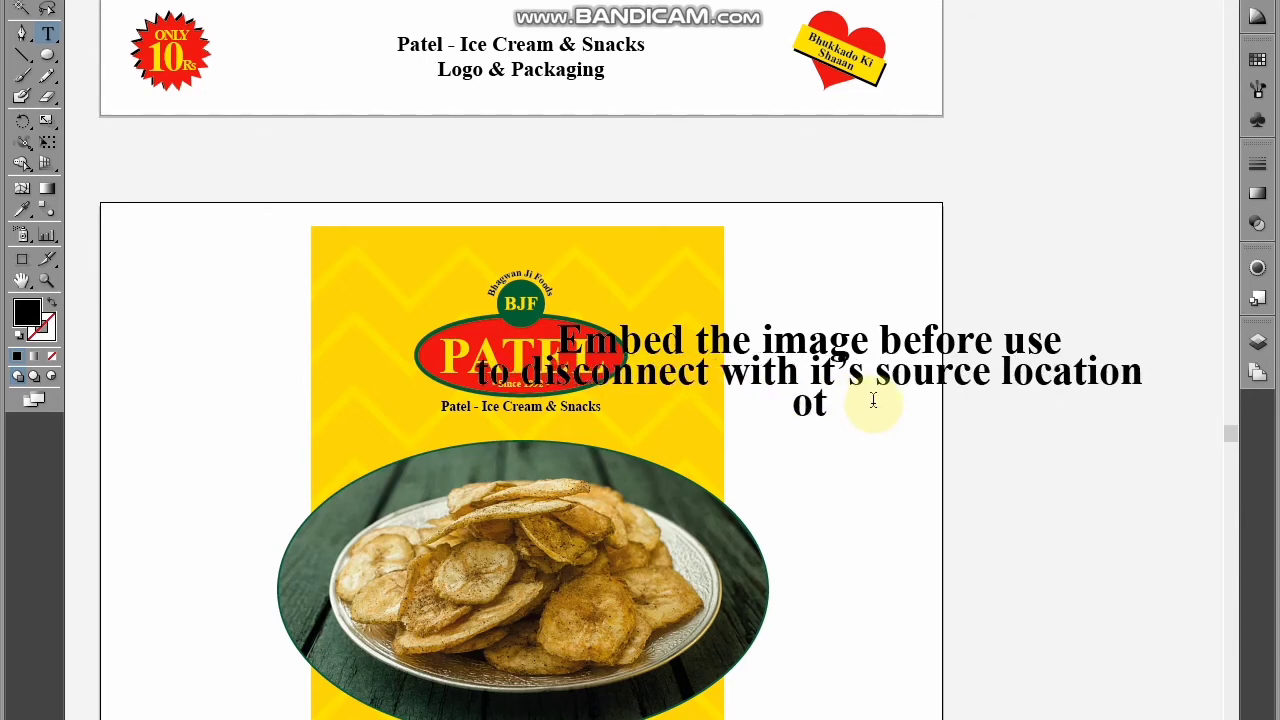
pyautogui.write('otherwise i')
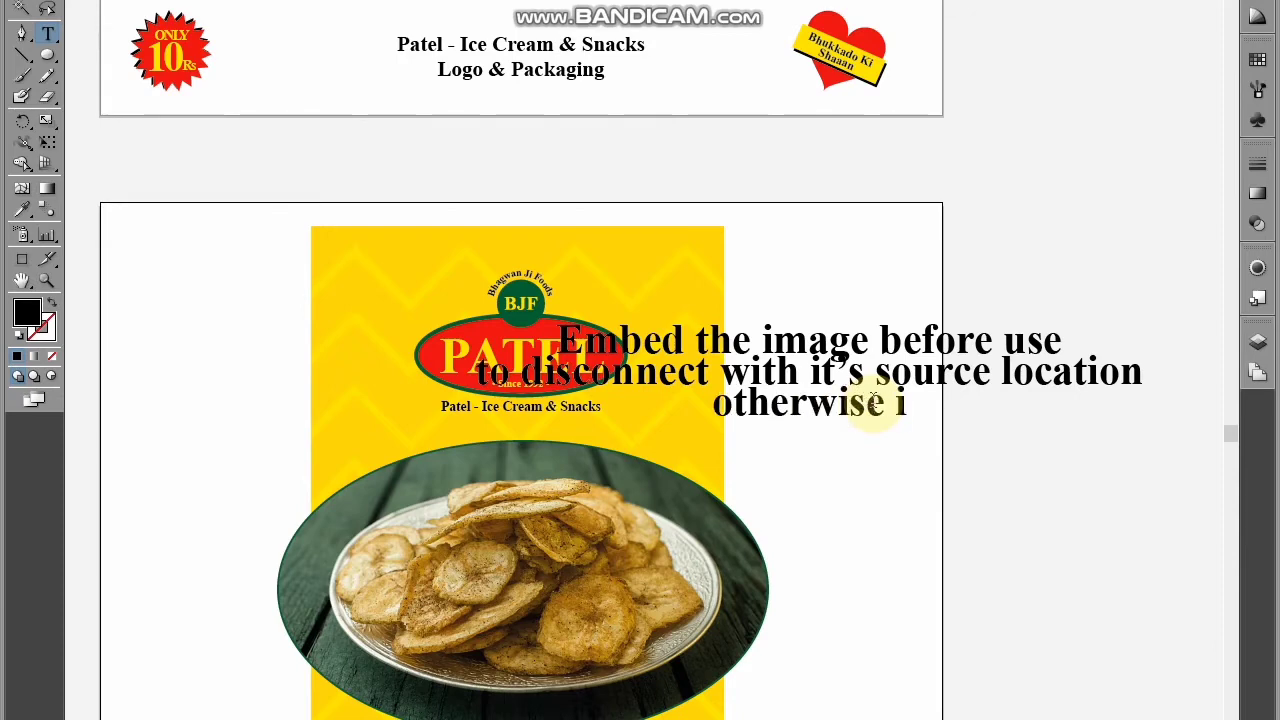
pyautogui.write('mage will b')
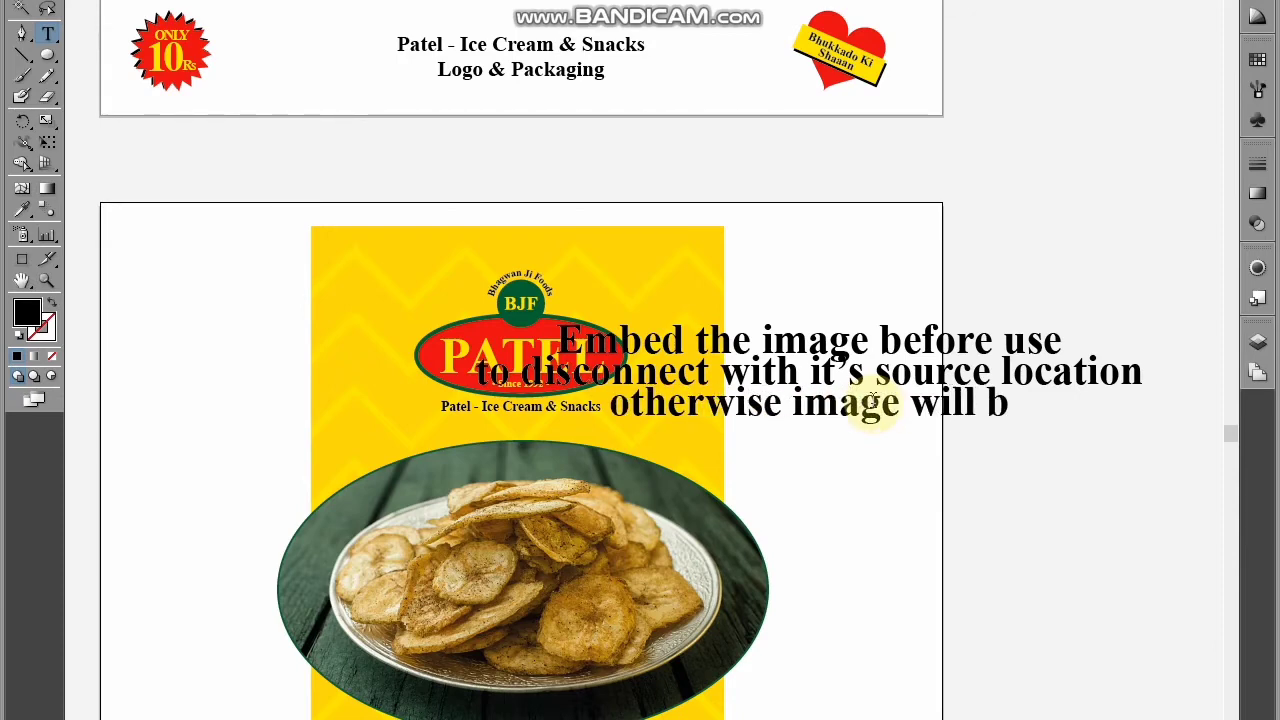
pyautogui.press('BackSpace')
pyautogui.write('not show')
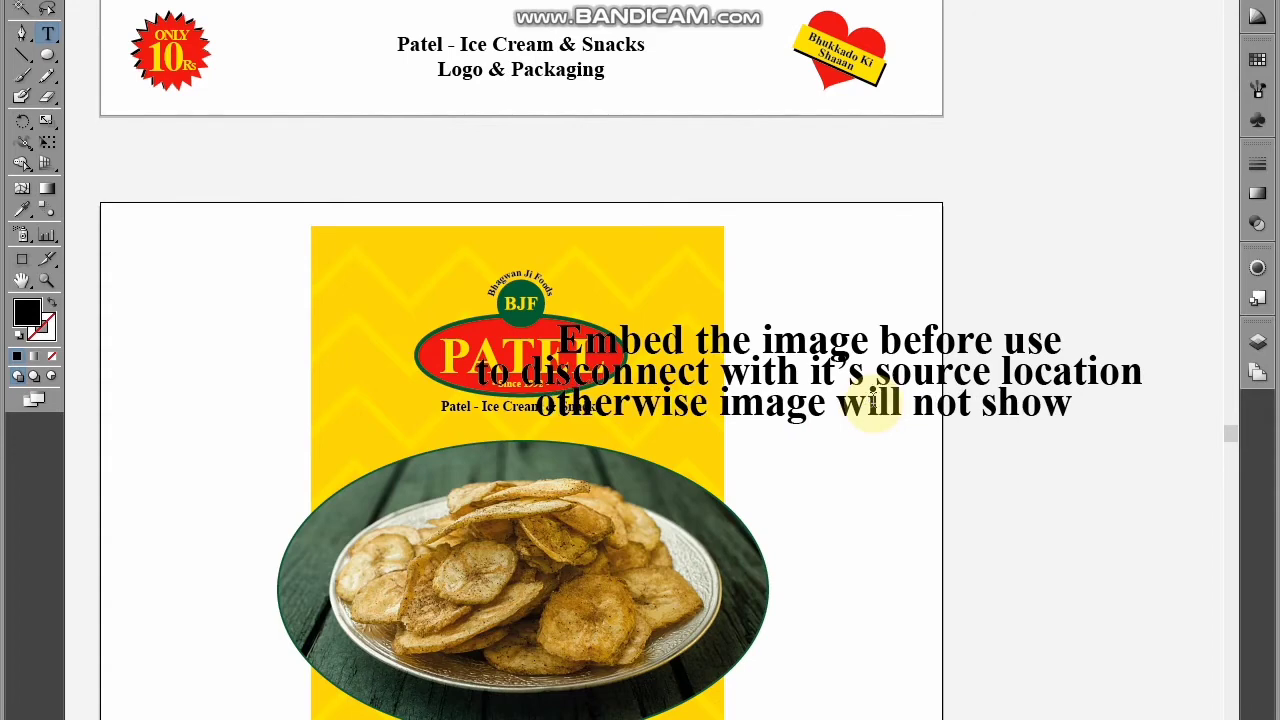
pyautogui.write(' in fin')
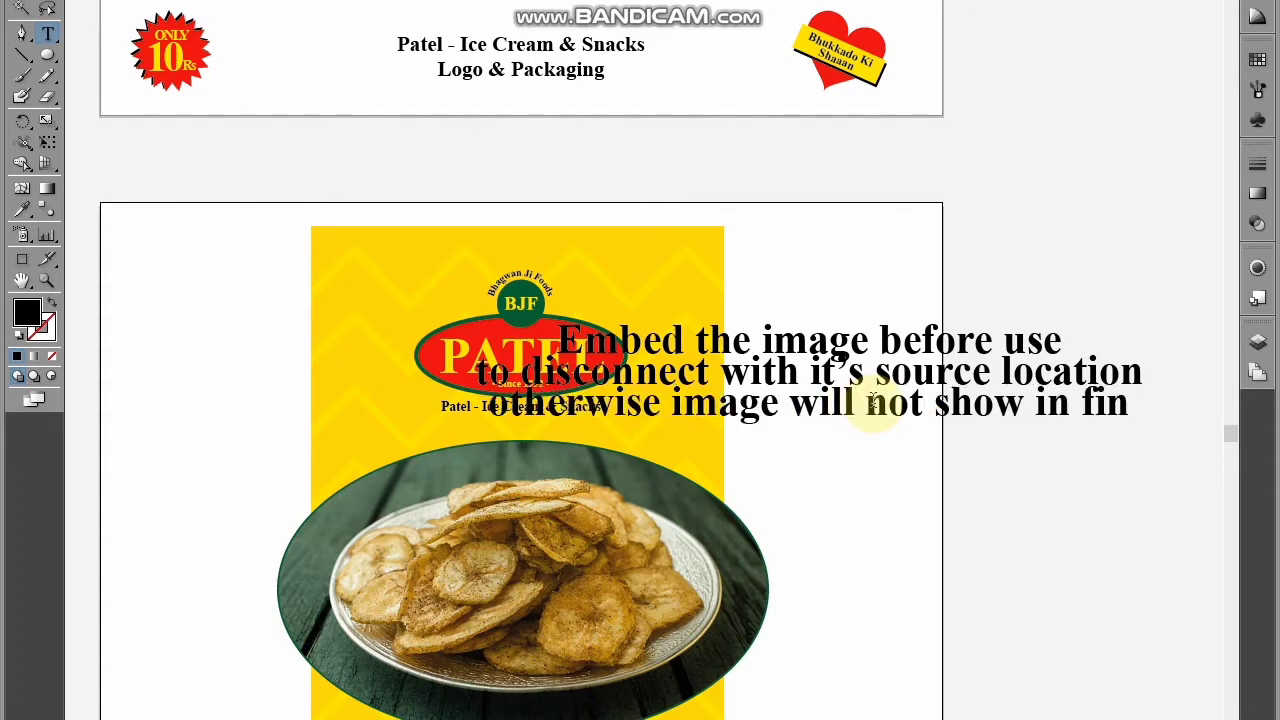
pyautogui.write('al outpur')
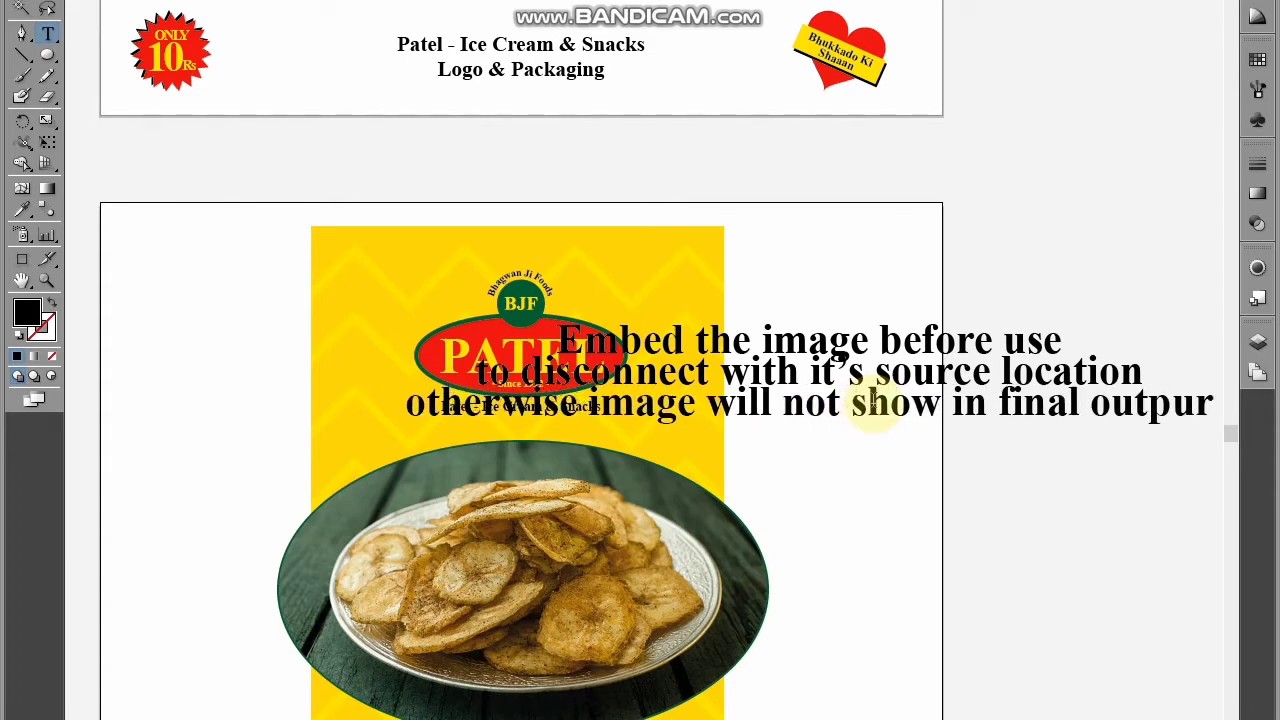
pyautogui.press('BackSpace')
pyautogui.write('t or')
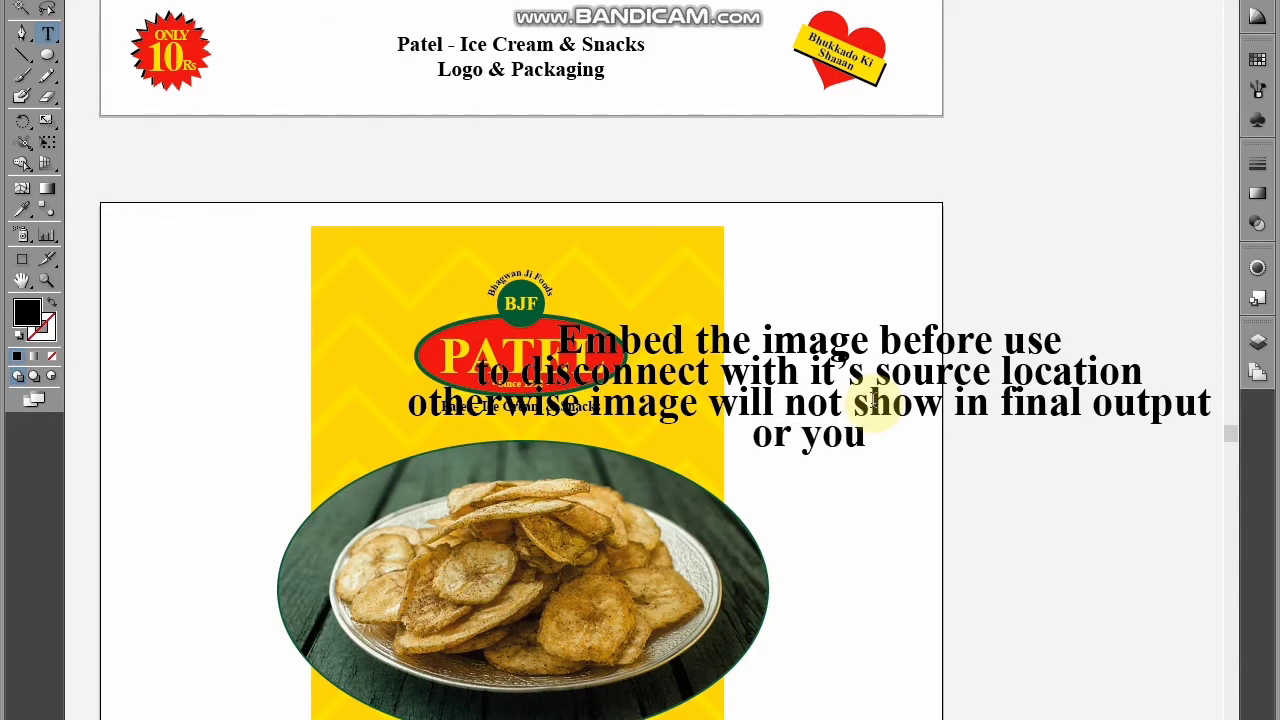
pyautogui.write(' you share with')
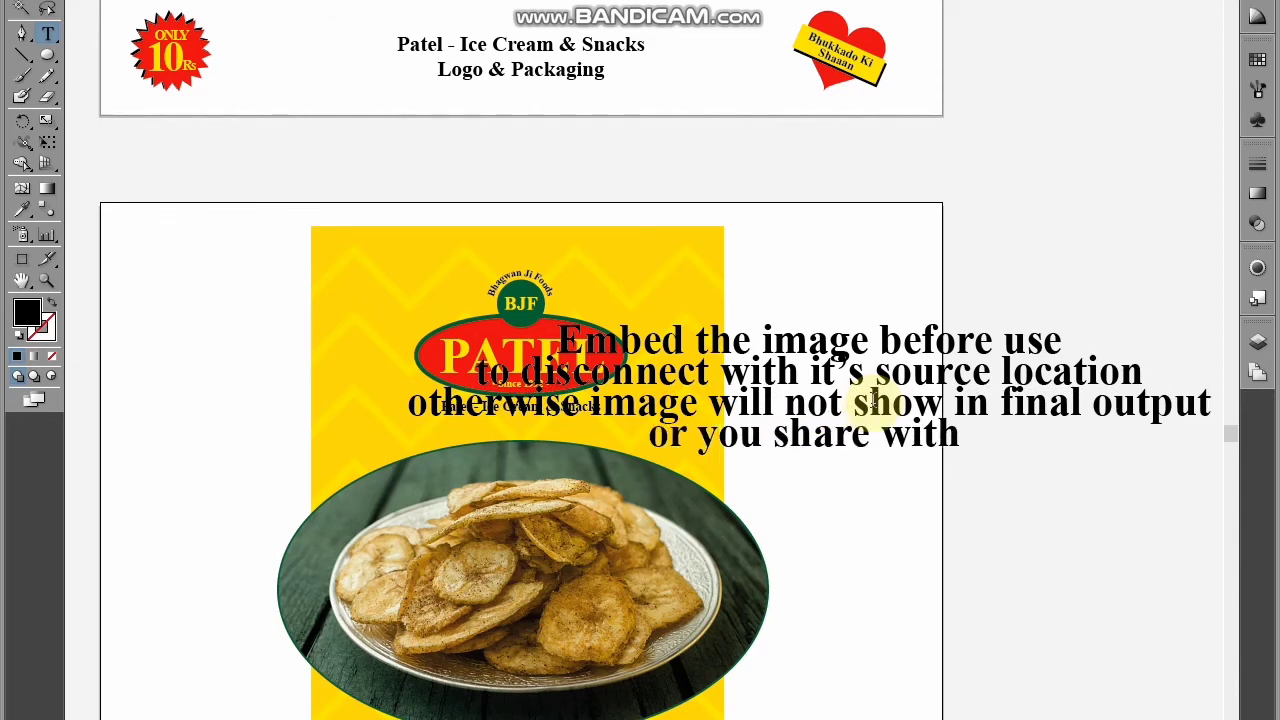
pyautogui.write(' others')
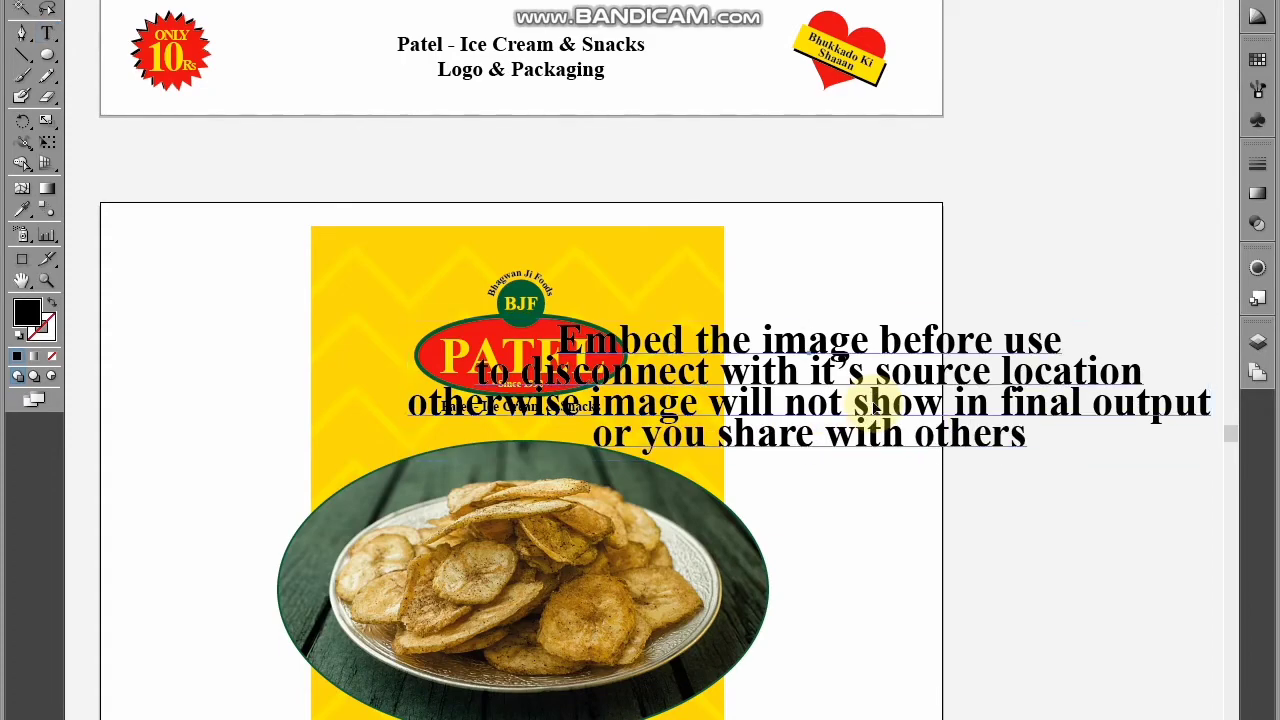
pyautogui.press('Escape')
# Move the note about embedding onto the empty canvas beside the artboard and delete it
pyautogui.moveTo(874, 400); pyautogui.dragTo(422, 454)
pyautogui.moveTo(432, 462); pyautogui.dragTo(957, 440)
pyautogui.click(966, 592)
pyautogui.moveTo(966, 594); pyautogui.dragTo(739, 606)
pyautogui.moveTo(637, 236); pyautogui.dragTo(640, 240)
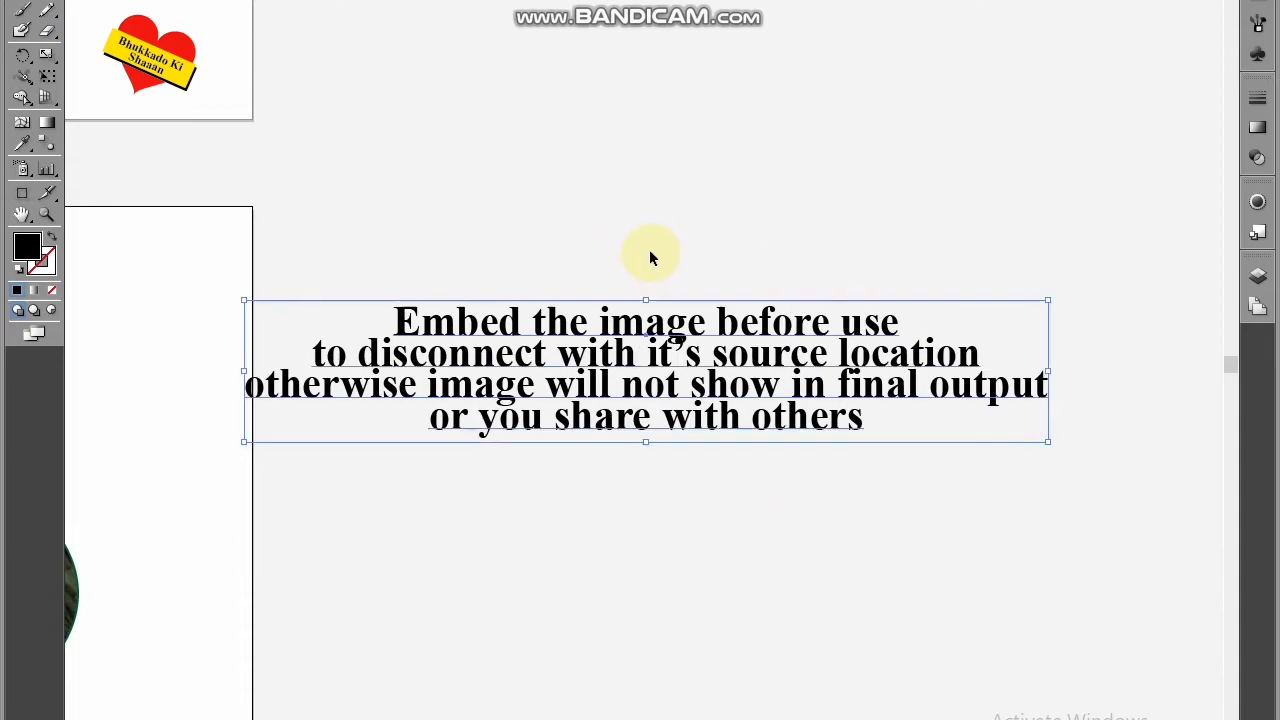
pyautogui.press('Delete')
# Shift the clipped wafers photo slightly down to expose the upper edge of the green ellipse behind it
pyautogui.moveTo(452, 457); pyautogui.dragTo(836, 272)
pyautogui.moveTo(543, 363); pyautogui.dragTo(836, 301)
pyautogui.scroll(1, 756, 276)
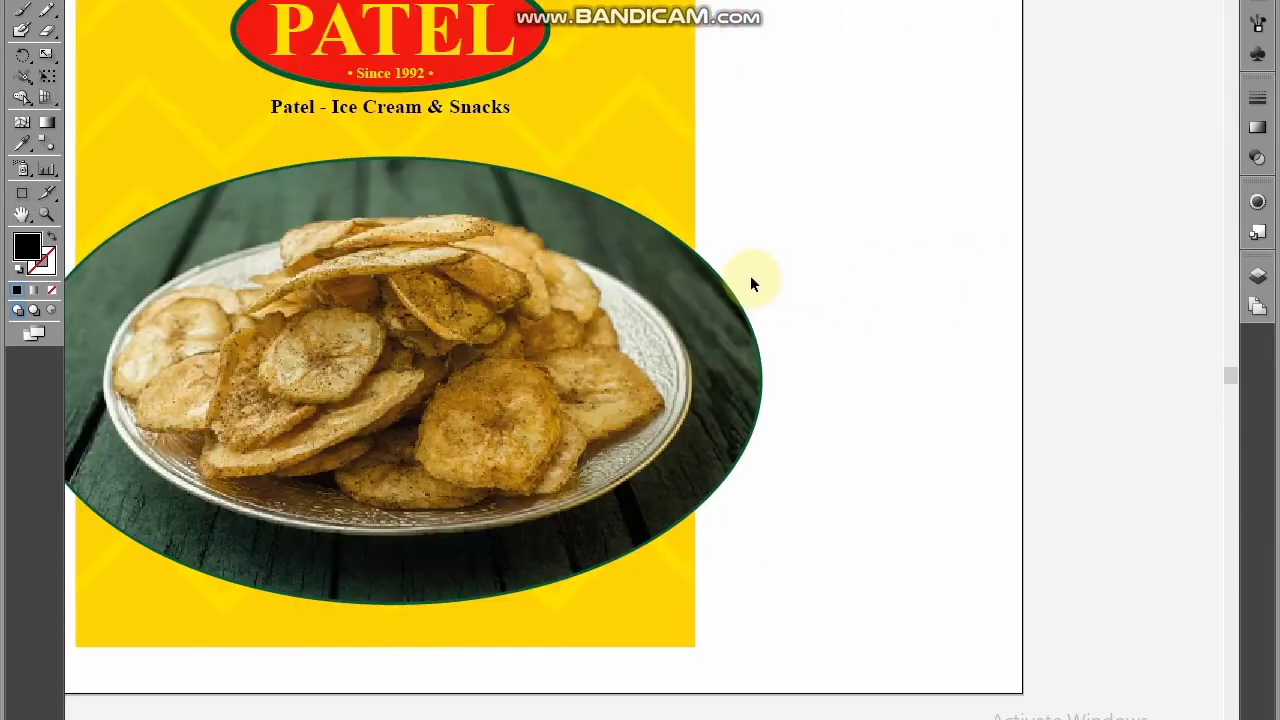
pyautogui.click(678, 347)
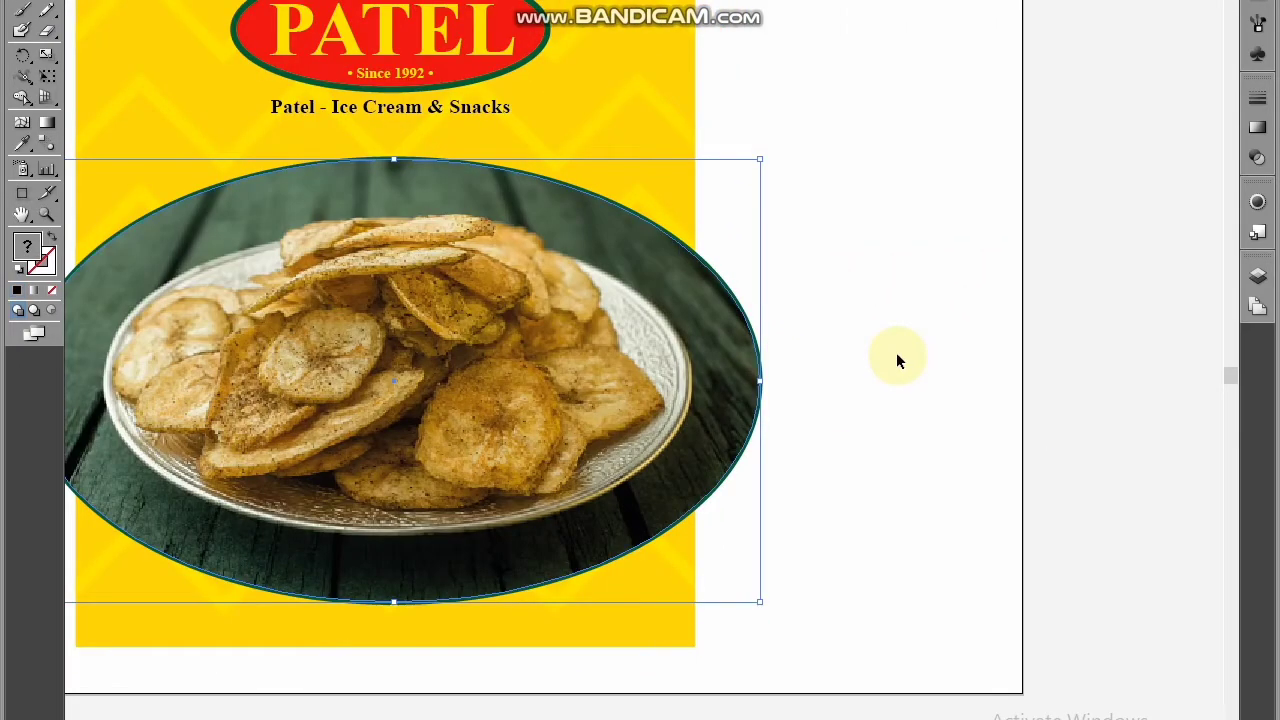
pyautogui.press('Down')
pyautogui.press('Down')
pyautogui.press('Down')
pyautogui.press('Down')
pyautogui.press('Down')
pyautogui.press('Down')
# Set the green ellipse's stroke weight to 6 pt and align the stroke to the outside
pyautogui.click(757, 132)
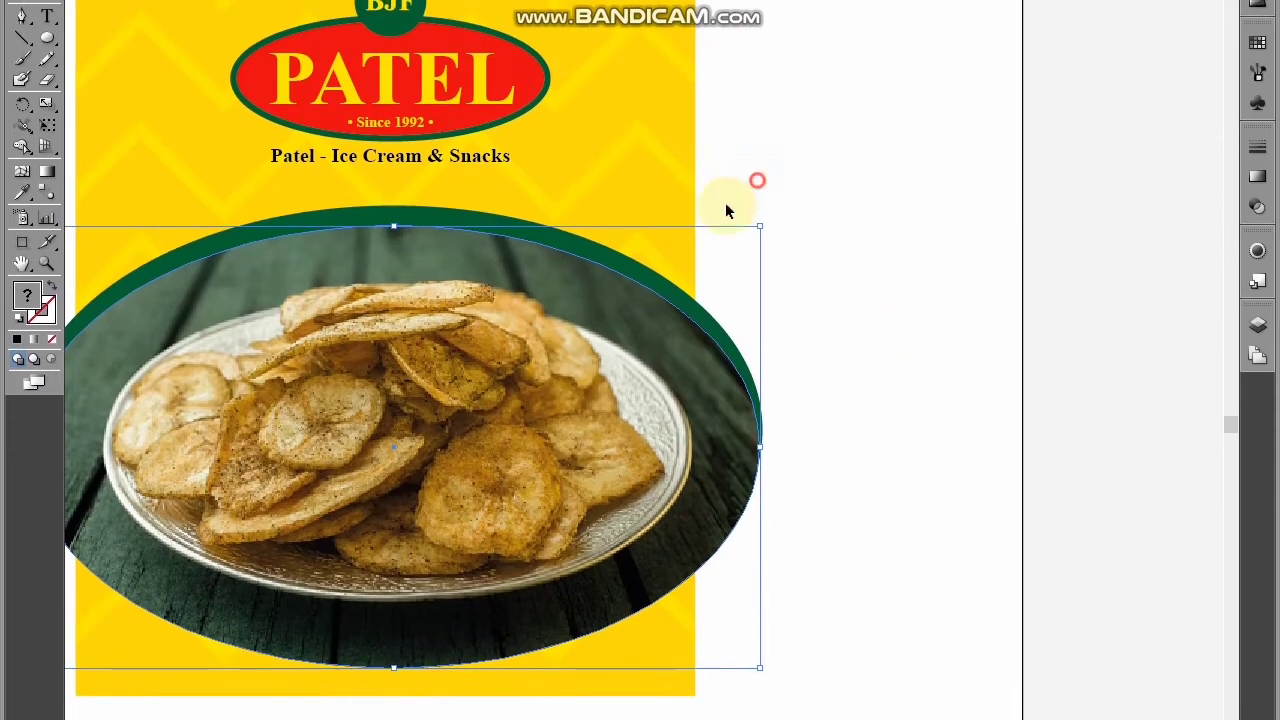
pyautogui.click(662, 236)
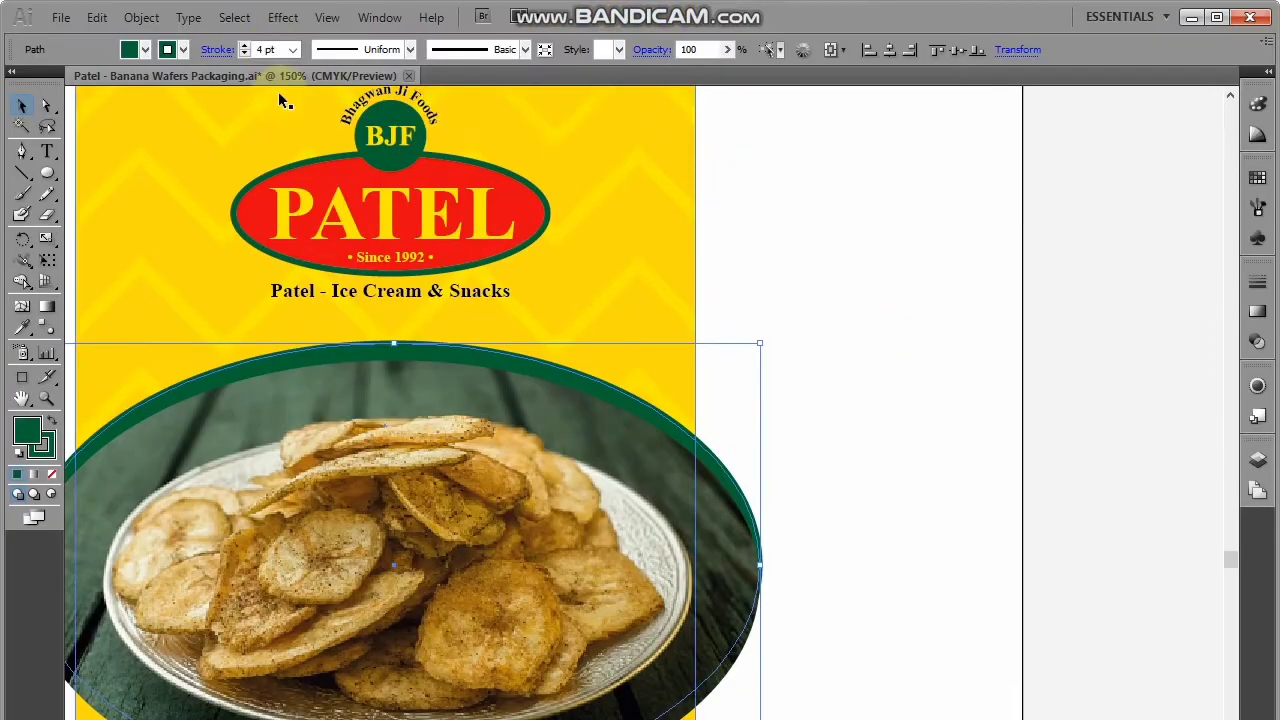
pyautogui.click(243, 45)
pyautogui.click(243, 45)
pyautogui.click(217, 49)
pyautogui.click(141, 137)
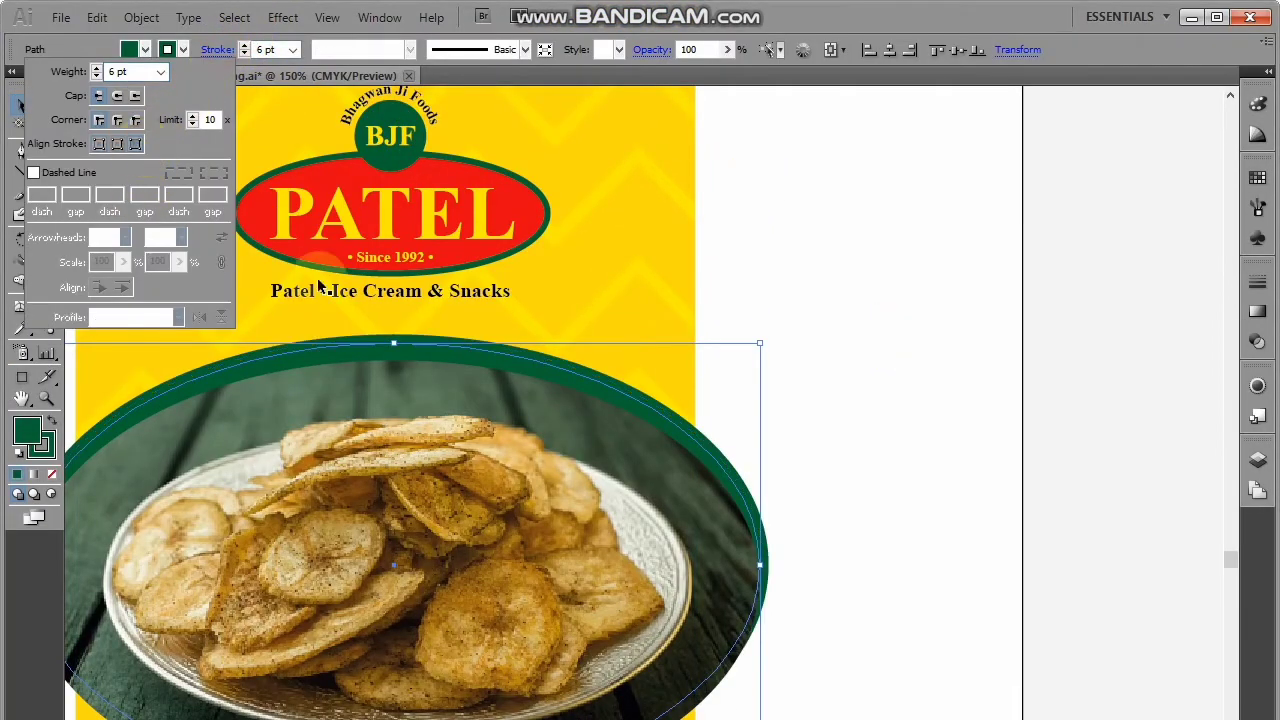
pyautogui.click(886, 429)
# Move the clipped wafers photo back up so it lines up with the green ellipse
pyautogui.click(657, 494)
pyautogui.press('Up')
pyautogui.press('Up')
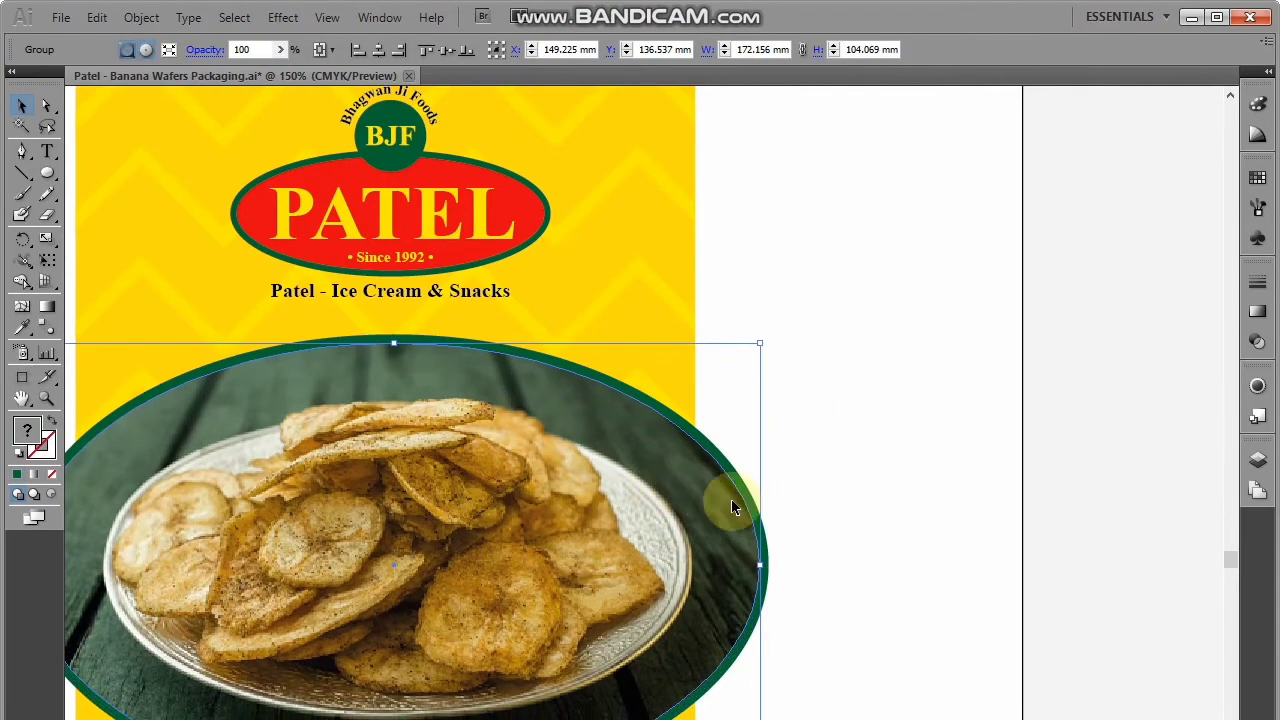
pyautogui.click(860, 402)
# Place the "ONLY 10Rs" starburst badge from the first artboard near the packet's lower-left corner, overlapping the edge of the photo
pyautogui.moveTo(826, 412); pyautogui.dragTo(938, 461)
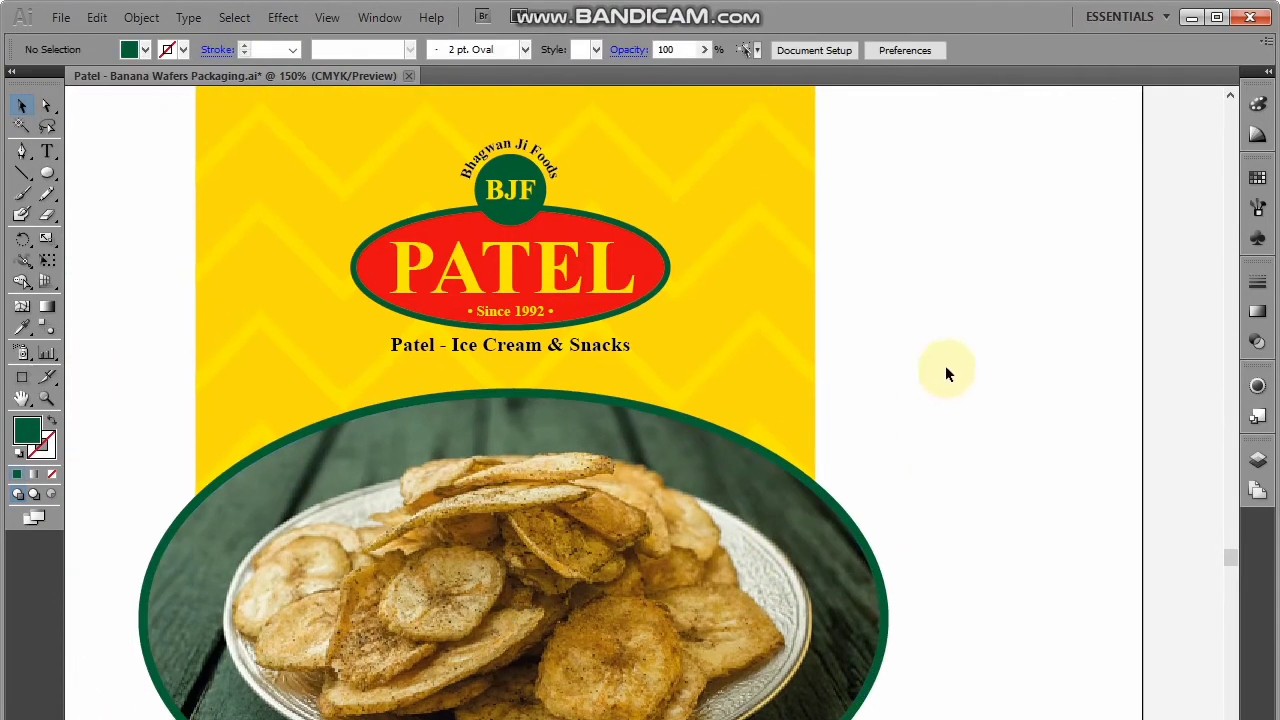
pyautogui.moveTo(900, 292); pyautogui.dragTo(993, 593)
pyautogui.moveTo(606, 376); pyautogui.dragTo(606, 463)
pyautogui.scroll(-1, 606, 463)
pyautogui.moveTo(272, 259); pyautogui.dragTo(299, 671)
pyautogui.moveTo(303, 690); pyautogui.dragTo(171, 348)
pyautogui.click(168, 423)
pyautogui.moveTo(156, 187); pyautogui.dragTo(331, 415)
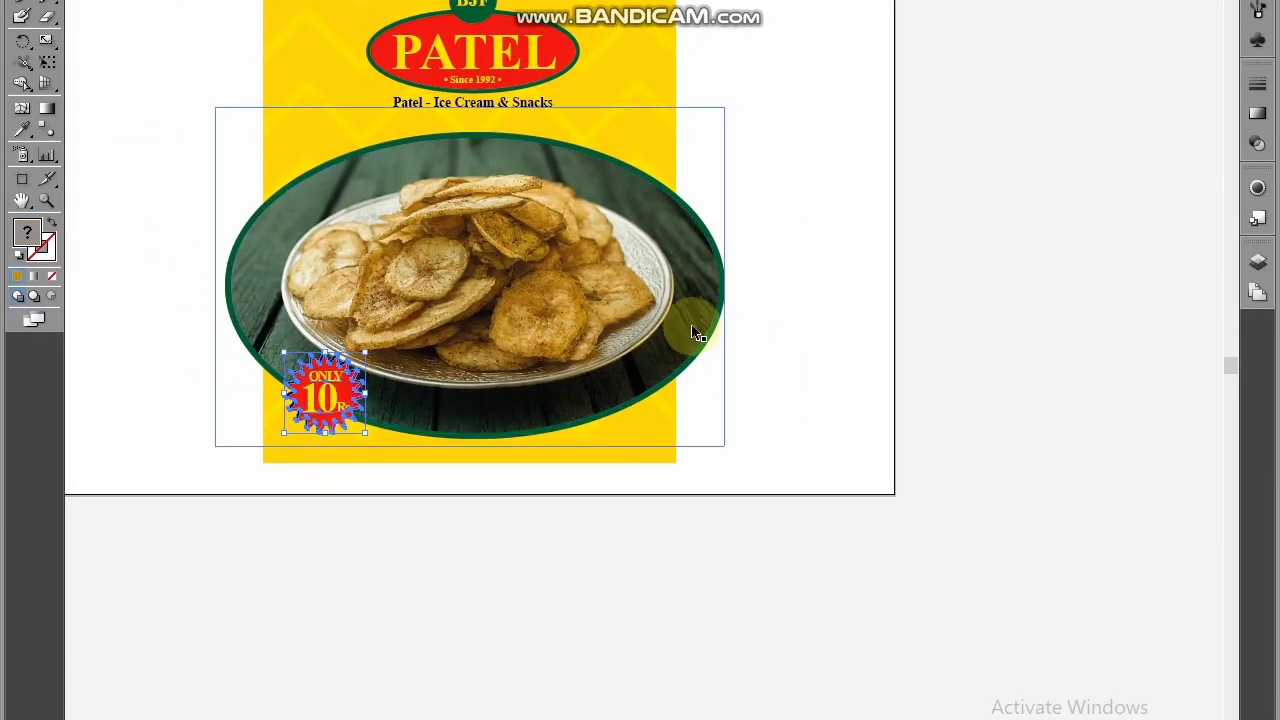
# Place the "Bhukkado Ki Shaaan" heart badge near the packet's lower-right corner, overlapping the edge of the wafers photo
pyautogui.click(799, 282)
pyautogui.moveTo(790, 187); pyautogui.dragTo(824, 368)
pyautogui.moveTo(835, 213); pyautogui.dragTo(644, 532)
pyautogui.hotkey('ctrl', 'z')
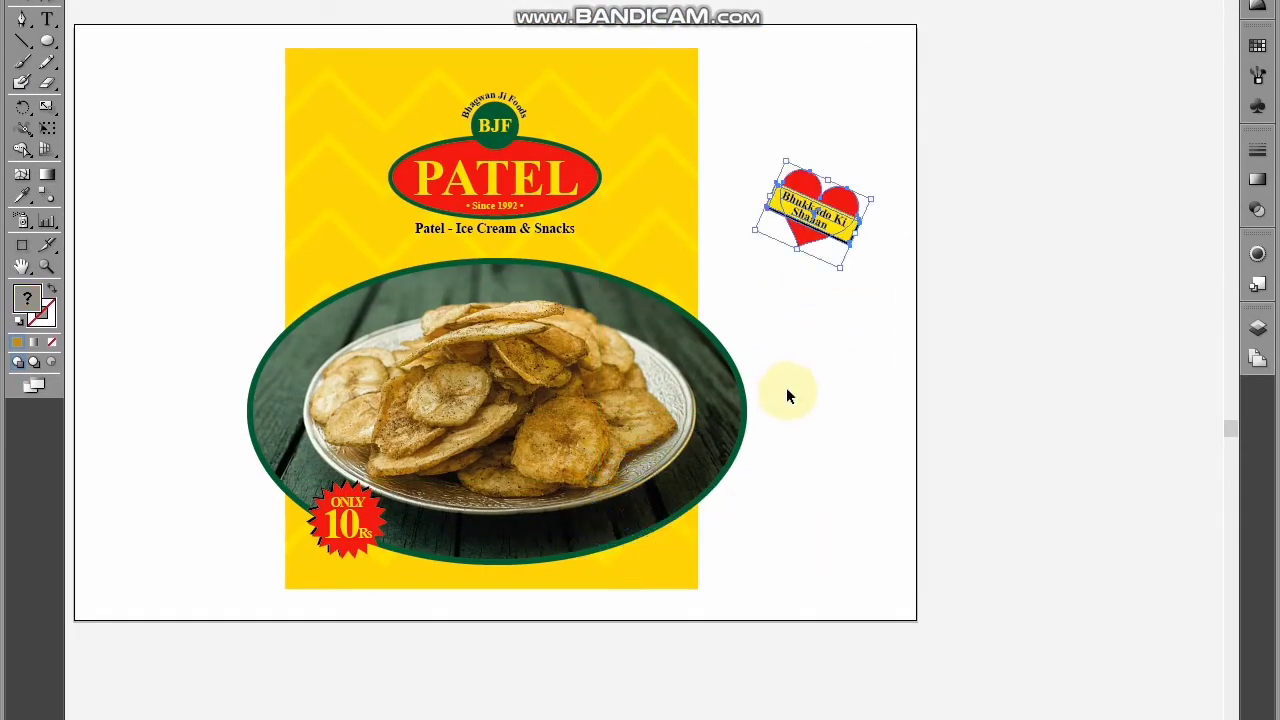
pyautogui.moveTo(813, 234); pyautogui.dragTo(613, 538)
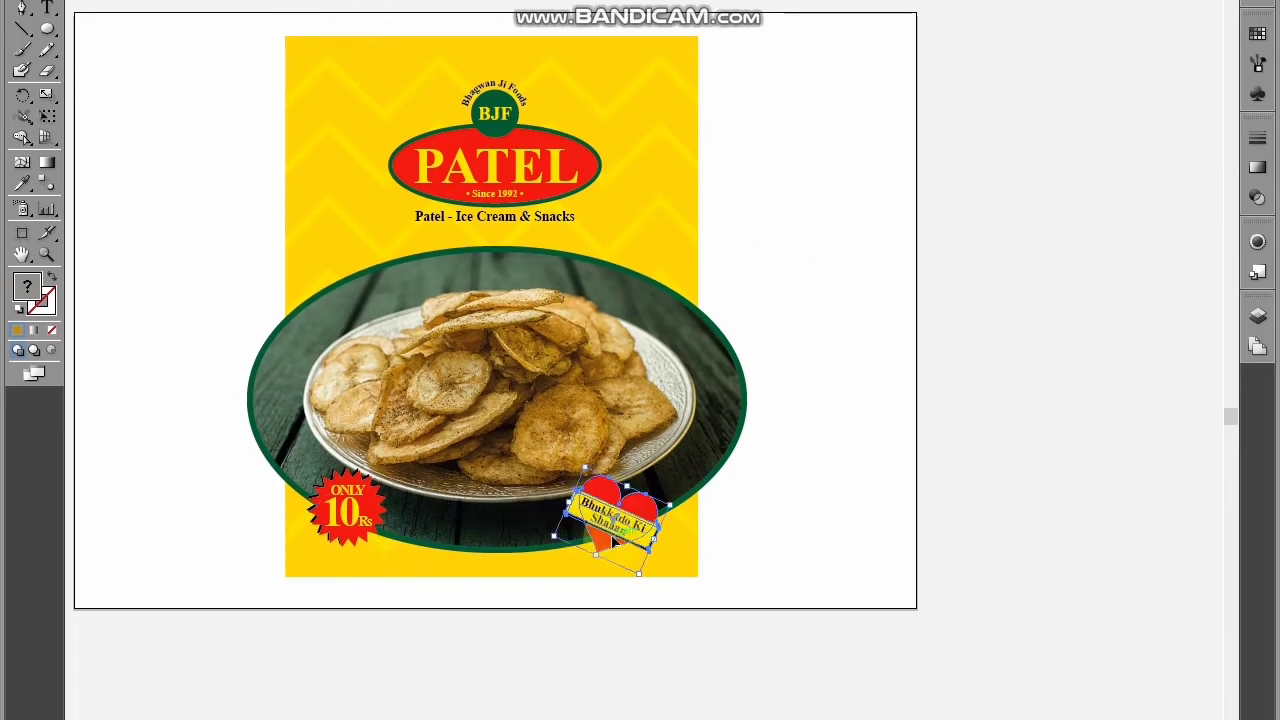
pyautogui.click(771, 246)
pyautogui.moveTo(762, 162); pyautogui.dragTo(698, 278)
pyautogui.click(680, 283)
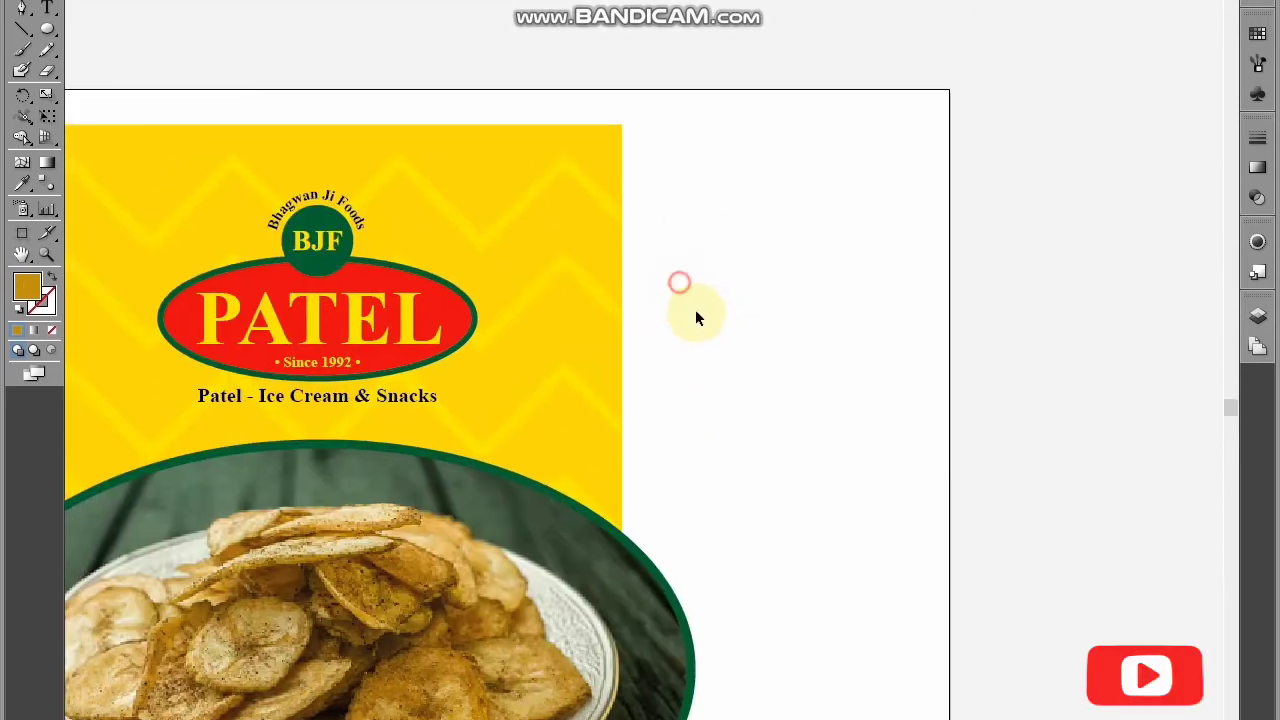
# Add the bold black two-line text "Bemisaal Taste" beside the yellow packet
pyautogui.click(720, 275)
pyautogui.write('Bemisaal')
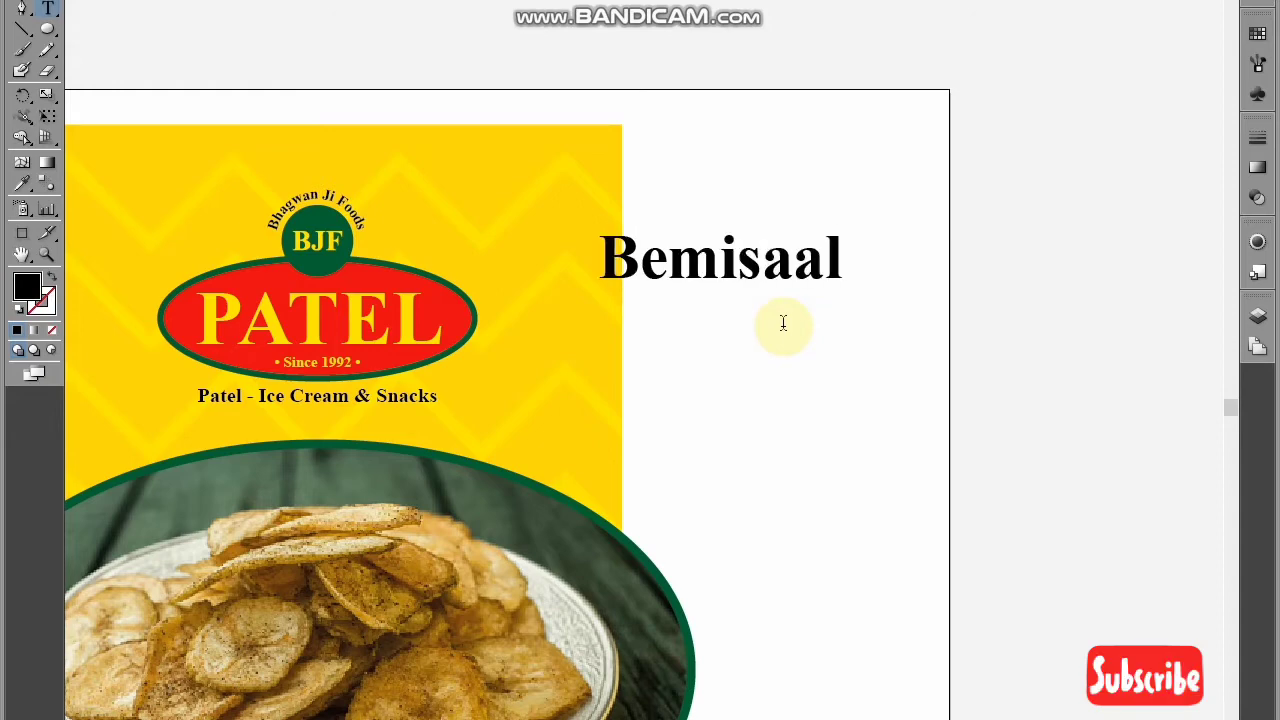
pyautogui.press('Return')
pyautogui.write('Taste')
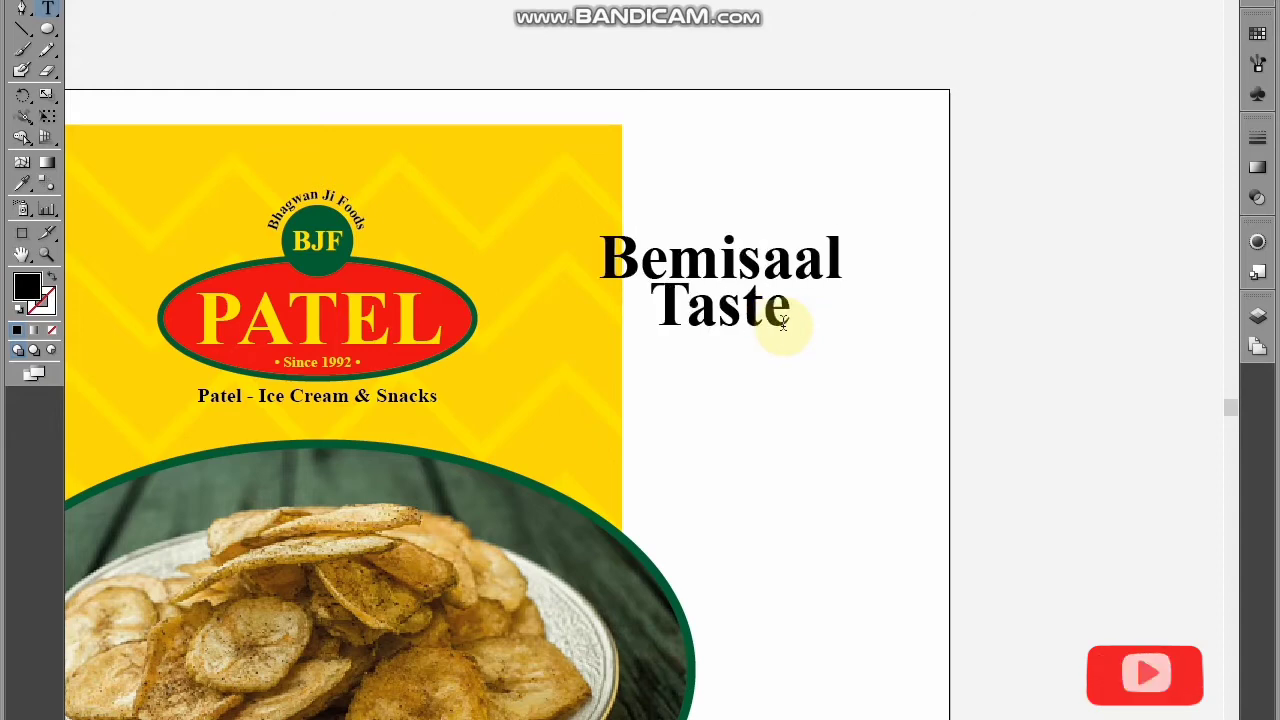
pyautogui.press('Escape')
# Move the "Bemisaal Taste" text into the packet's upper-right area and scale it down to fit beside the BJF badge
pyautogui.moveTo(784, 331); pyautogui.dragTo(489, 246)
pyautogui.moveTo(360, 220); pyautogui.dragTo(422, 220)
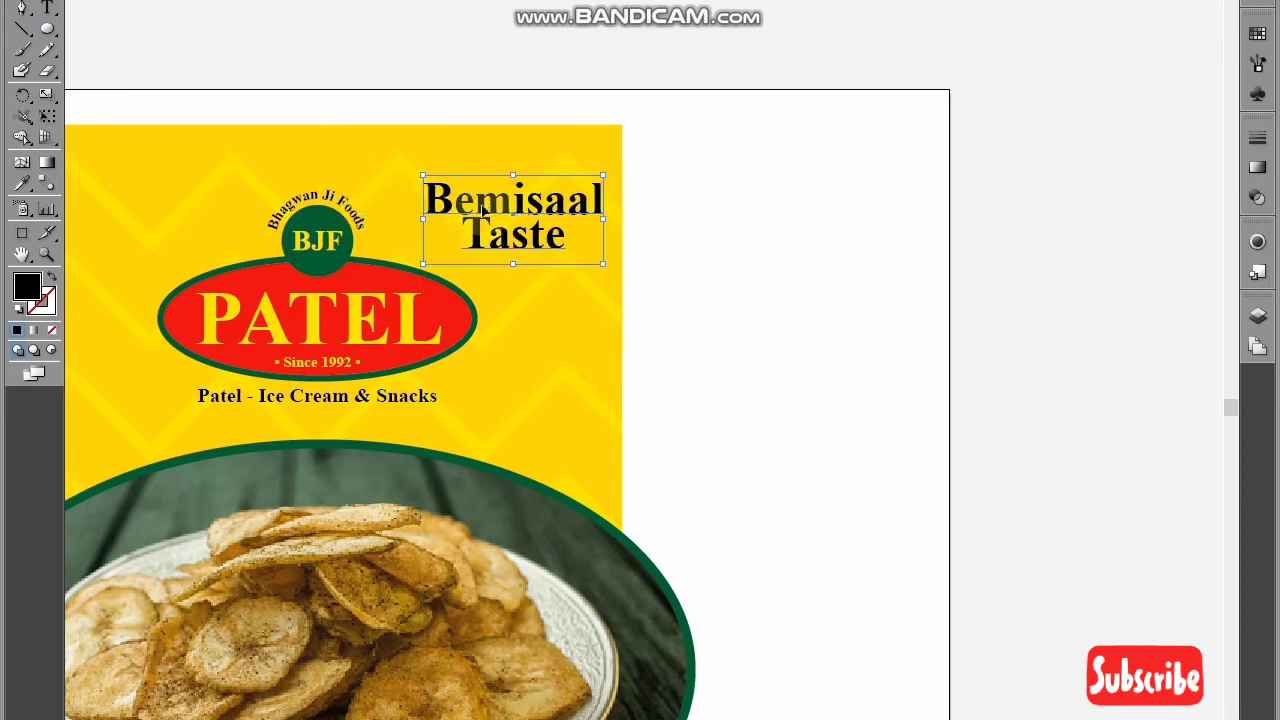
pyautogui.moveTo(491, 201); pyautogui.dragTo(465, 201)
pyautogui.click(731, 207)
pyautogui.moveTo(614, 274); pyautogui.dragTo(988, 320)
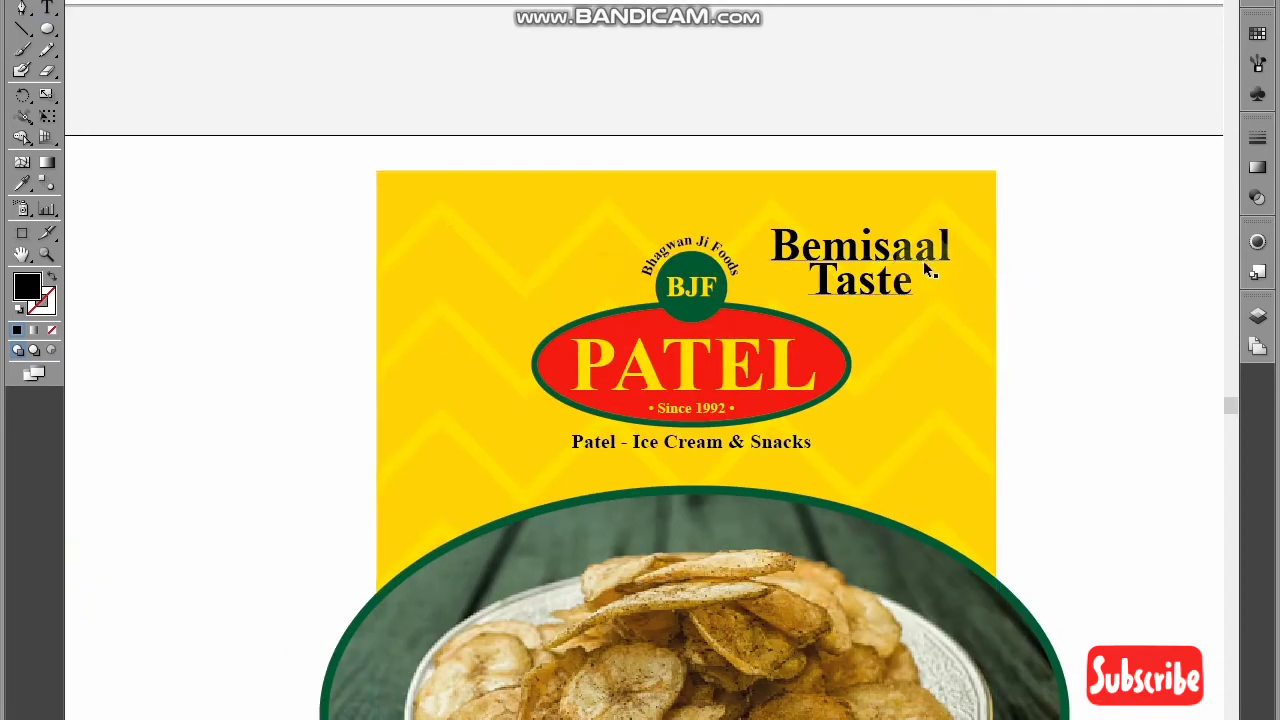
# Shrink the "Bemisaal Taste" text slightly more and nudge it up toward the packet's top edge
pyautogui.click(925, 261)
pyautogui.moveTo(865, 279); pyautogui.dragTo(873, 279)
pyautogui.moveTo(777, 267); pyautogui.dragTo(790, 267)
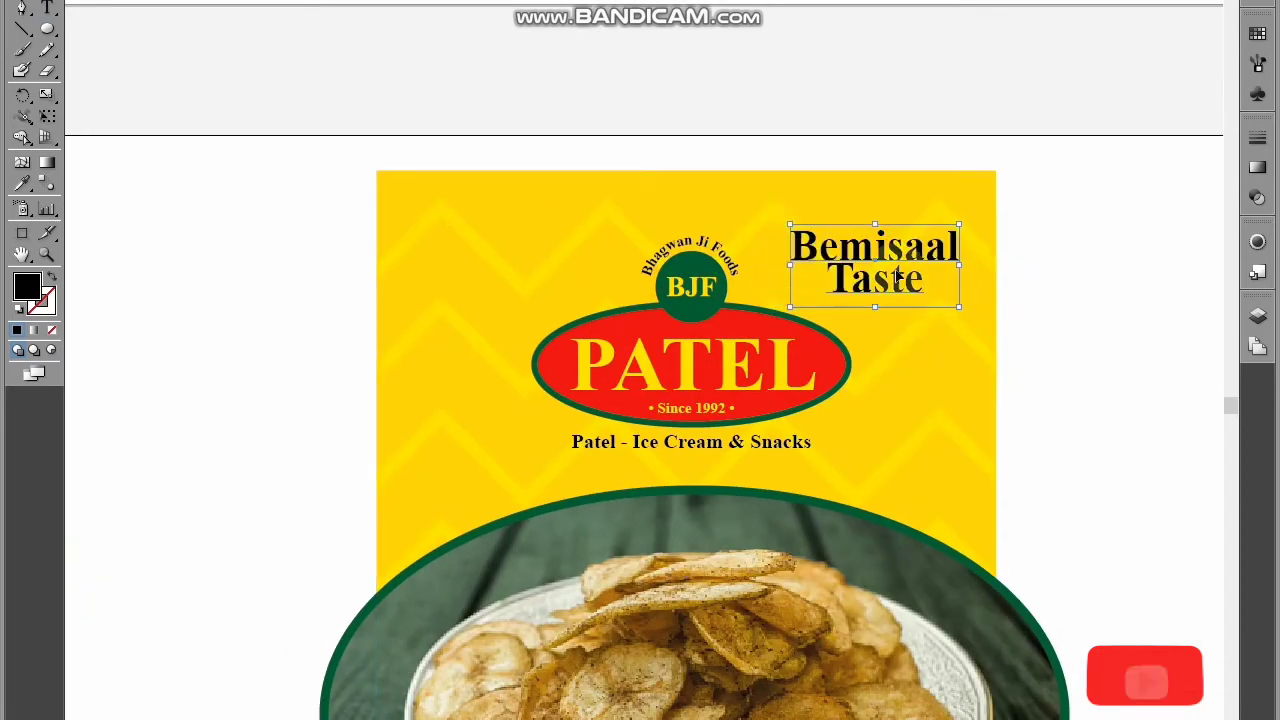
pyautogui.press('Up')
pyautogui.press('Up')
pyautogui.press('Up')
pyautogui.press('Up')
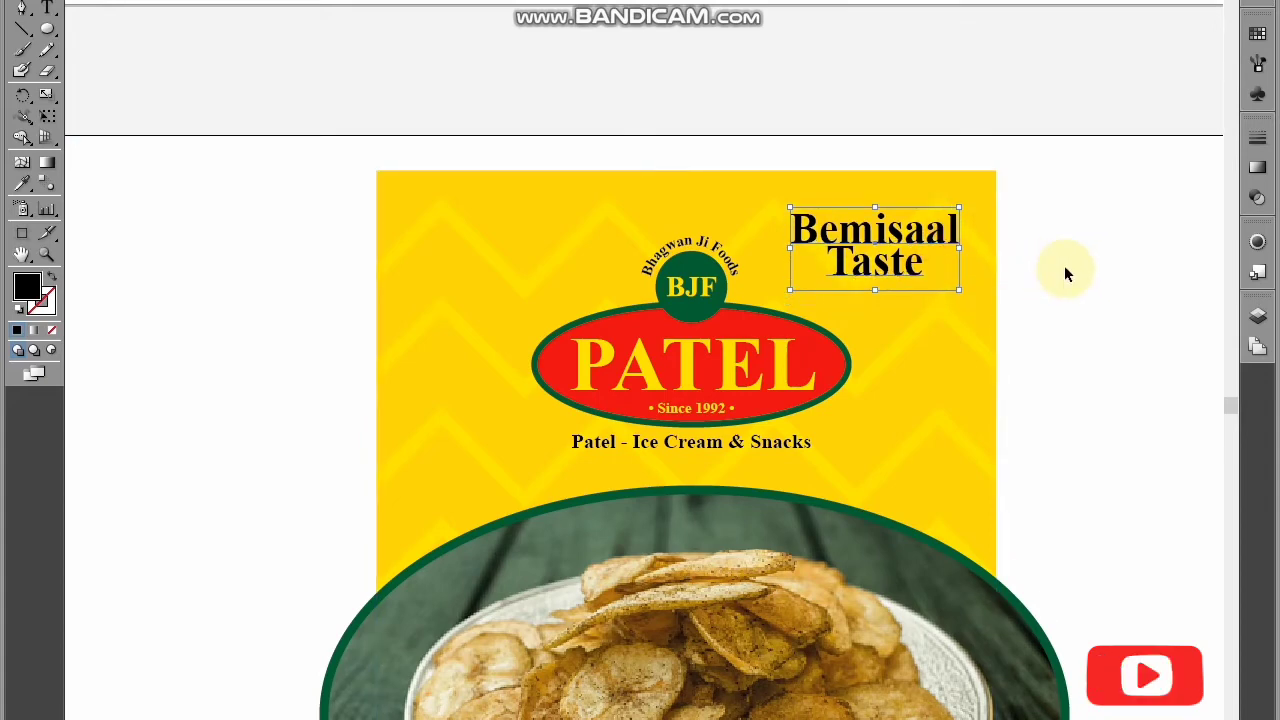
pyautogui.click(1064, 265)
# Copy the "Bemisaal Taste" text to the packet's upper-left corner and change the copy to "Bohot Khaas"
pyautogui.moveTo(938, 242); pyautogui.dragTo(554, 270)
pyautogui.press('t')
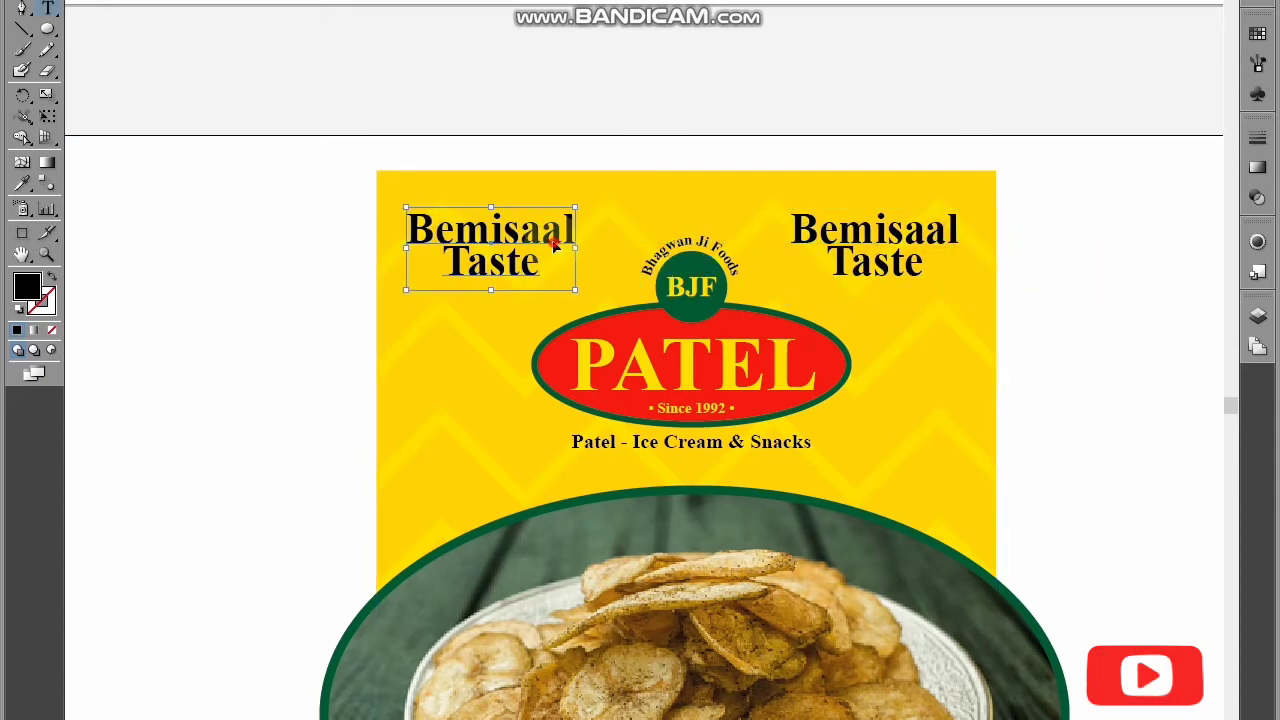
pyautogui.doubleClick(554, 241)
pyautogui.hotkey('ctrl', 'a')
pyautogui.write('B')
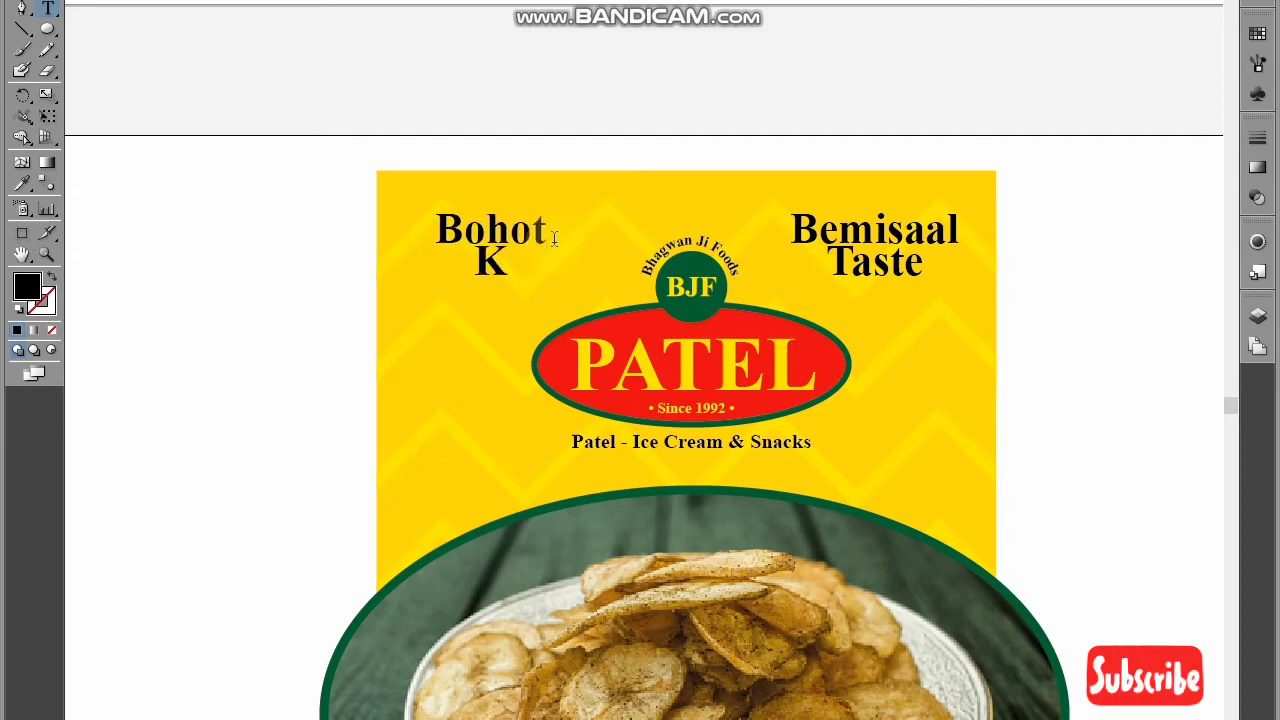
pyautogui.press('Escape')
pyautogui.click(248, 204)
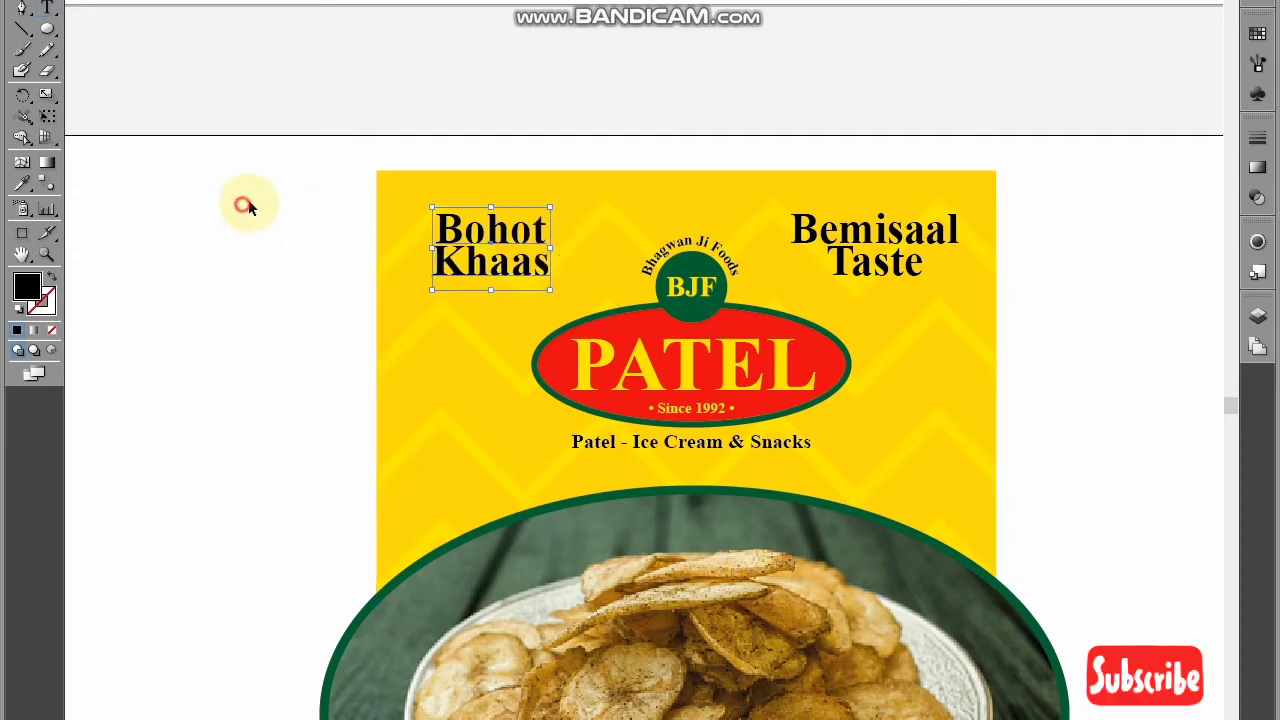
pyautogui.moveTo(501, 231); pyautogui.dragTo(476, 231)
pyautogui.click(292, 227)
pyautogui.moveTo(273, 252); pyautogui.dragTo(337, 262)
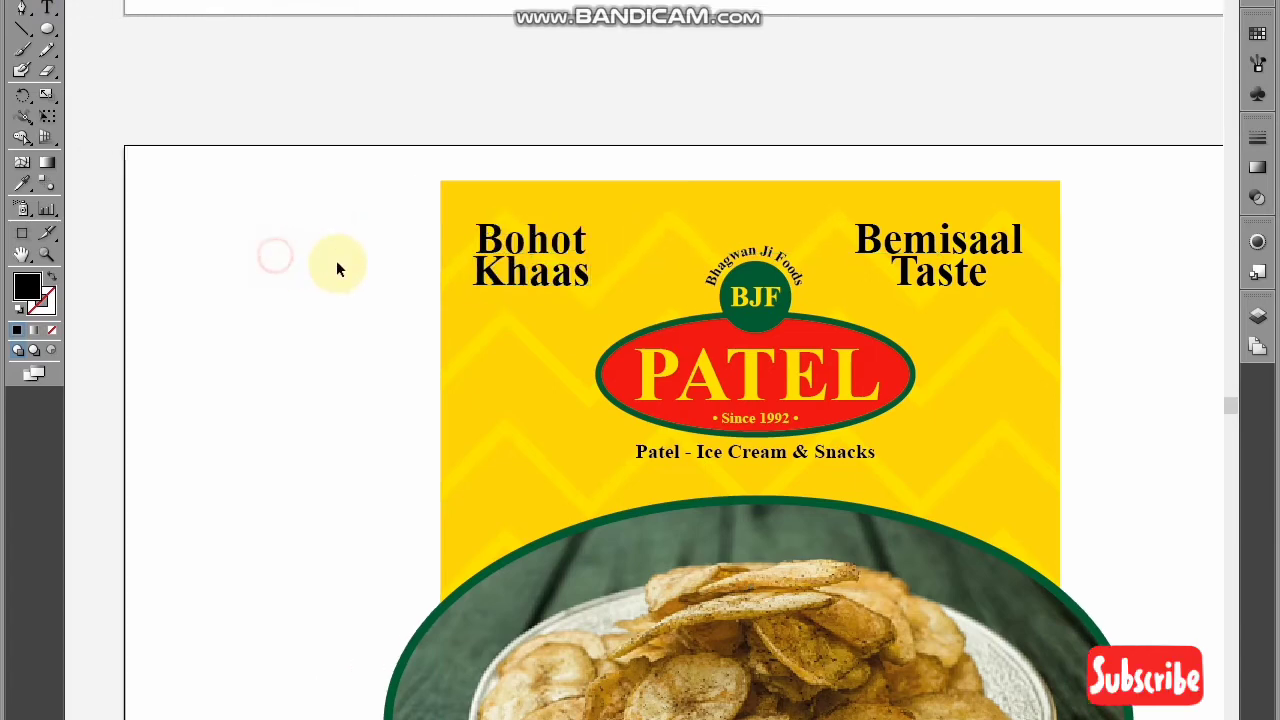
# Draw a small square beside the packet with a white fill and a 3 pt green stroke
pyautogui.press('m')
pyautogui.moveTo(284, 297); pyautogui.dragTo(335, 347)
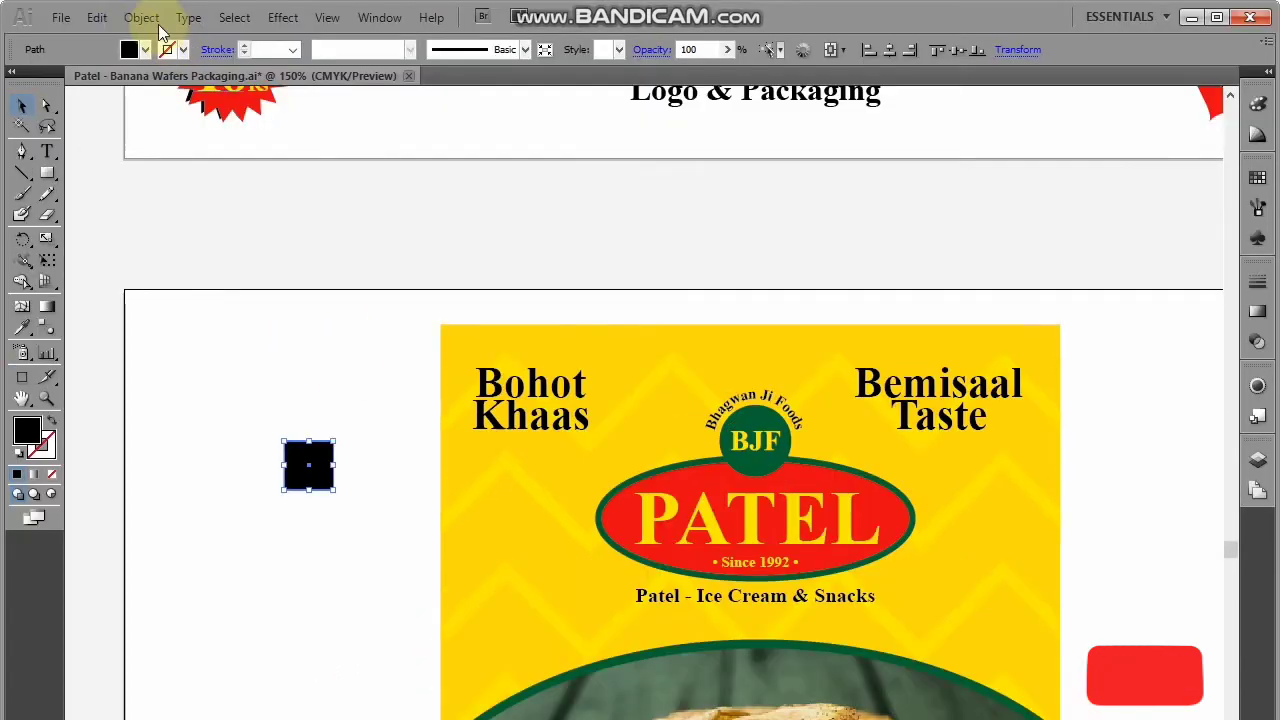
pyautogui.click(145, 49)
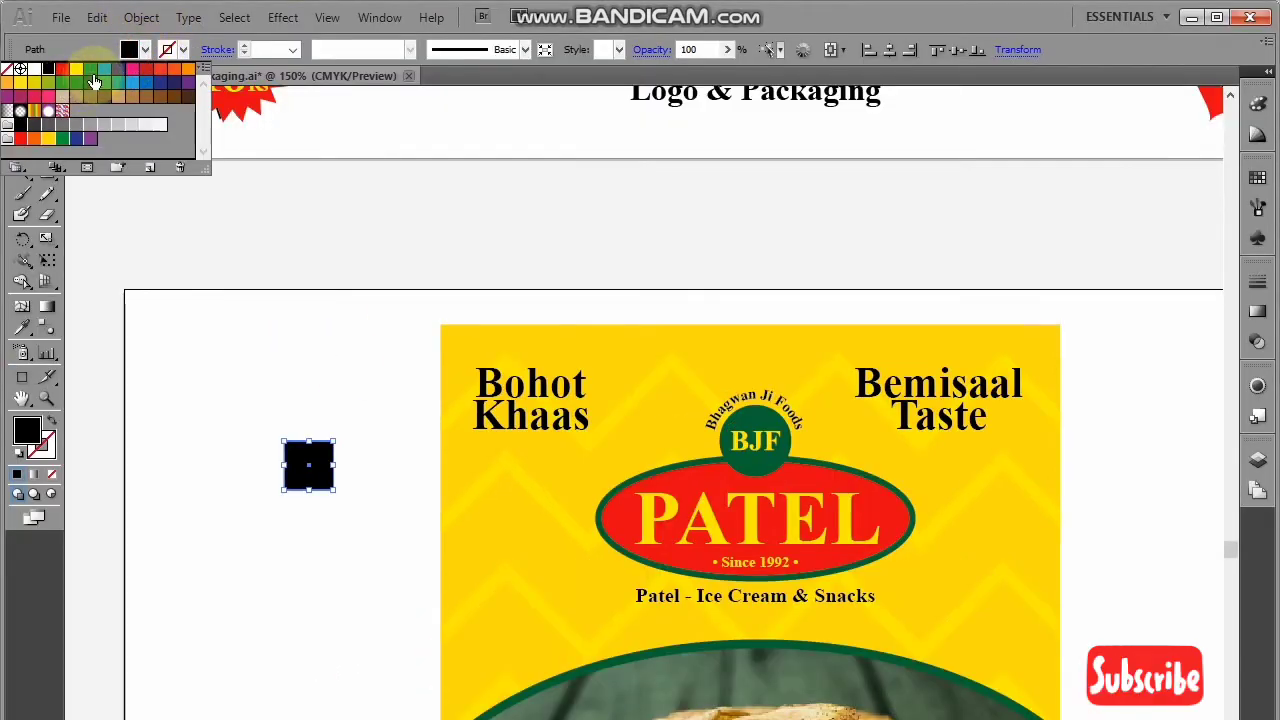
pyautogui.click(34, 68)
pyautogui.click(183, 49)
pyautogui.click(62, 82)
pyautogui.click(245, 46)
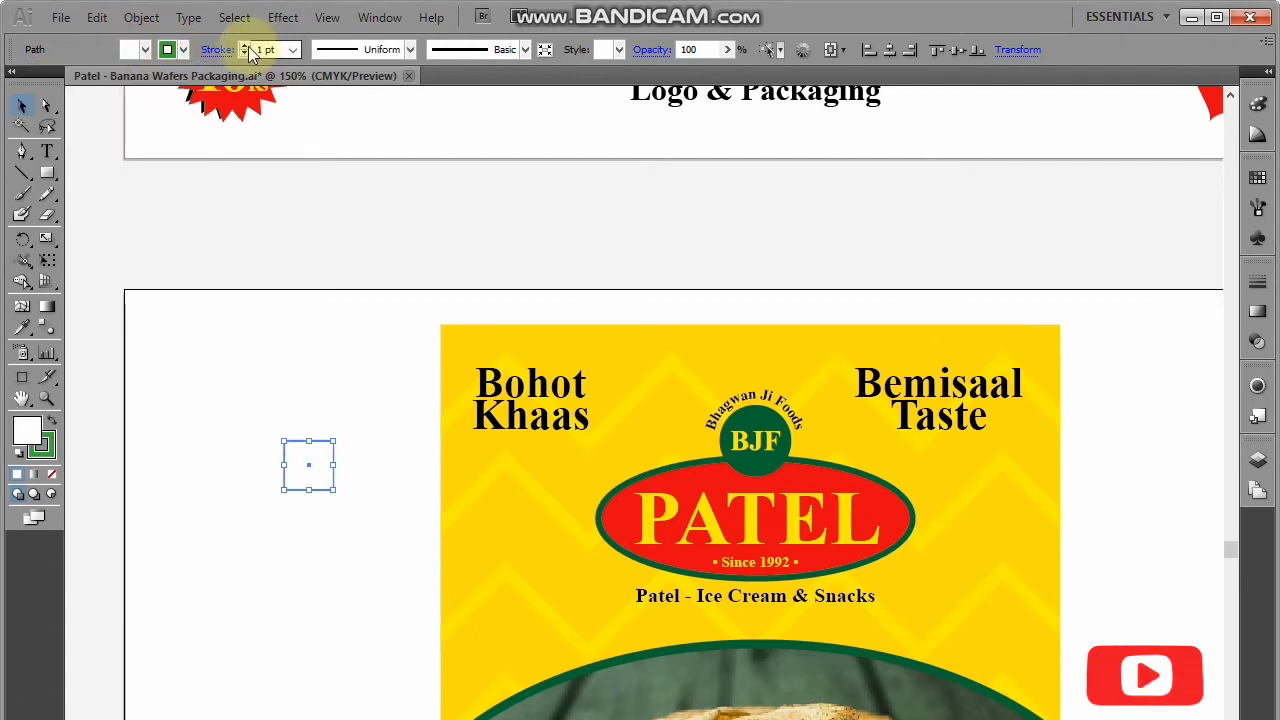
pyautogui.click(245, 46)
pyautogui.click(245, 46)
pyautogui.click(324, 391)
# Draw a small circle above the square with a green fill and no stroke
pyautogui.press('l')
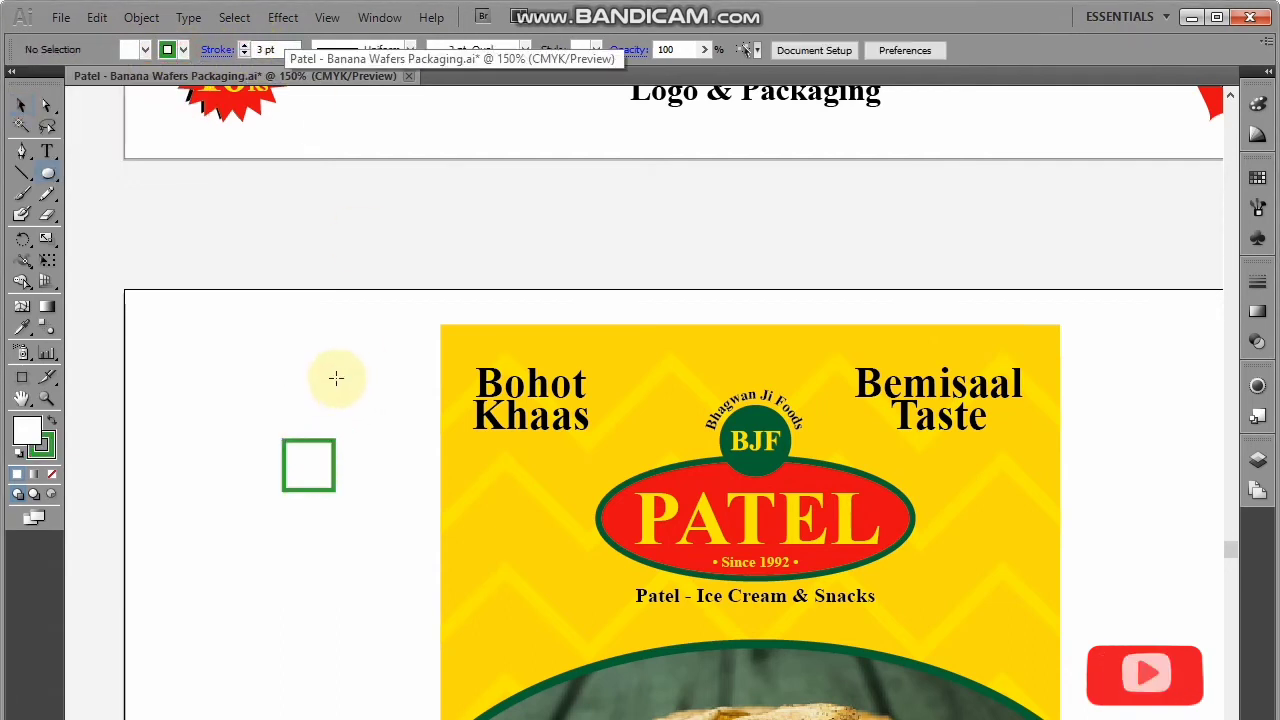
pyautogui.moveTo(322, 369); pyautogui.dragTo(353, 399)
pyautogui.press('v')
pyautogui.click(377, 423)
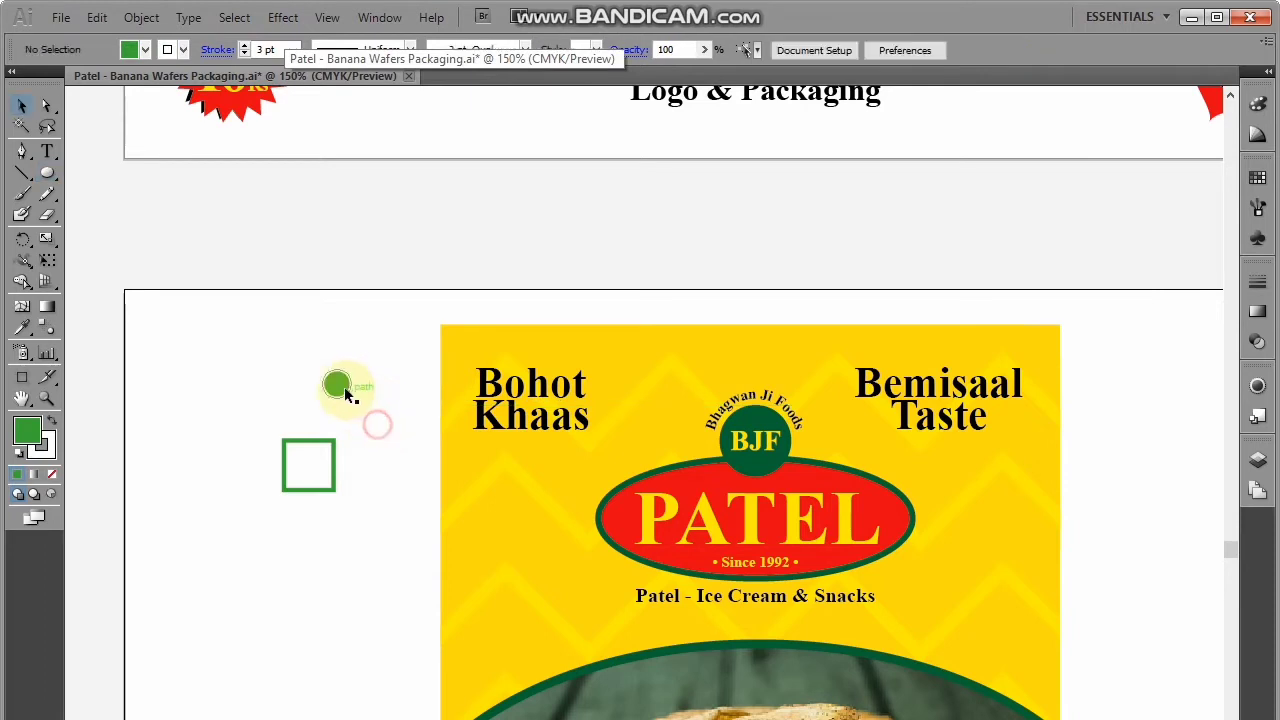
pyautogui.click(344, 386)
pyautogui.click(157, 51)
pyautogui.click(170, 53)
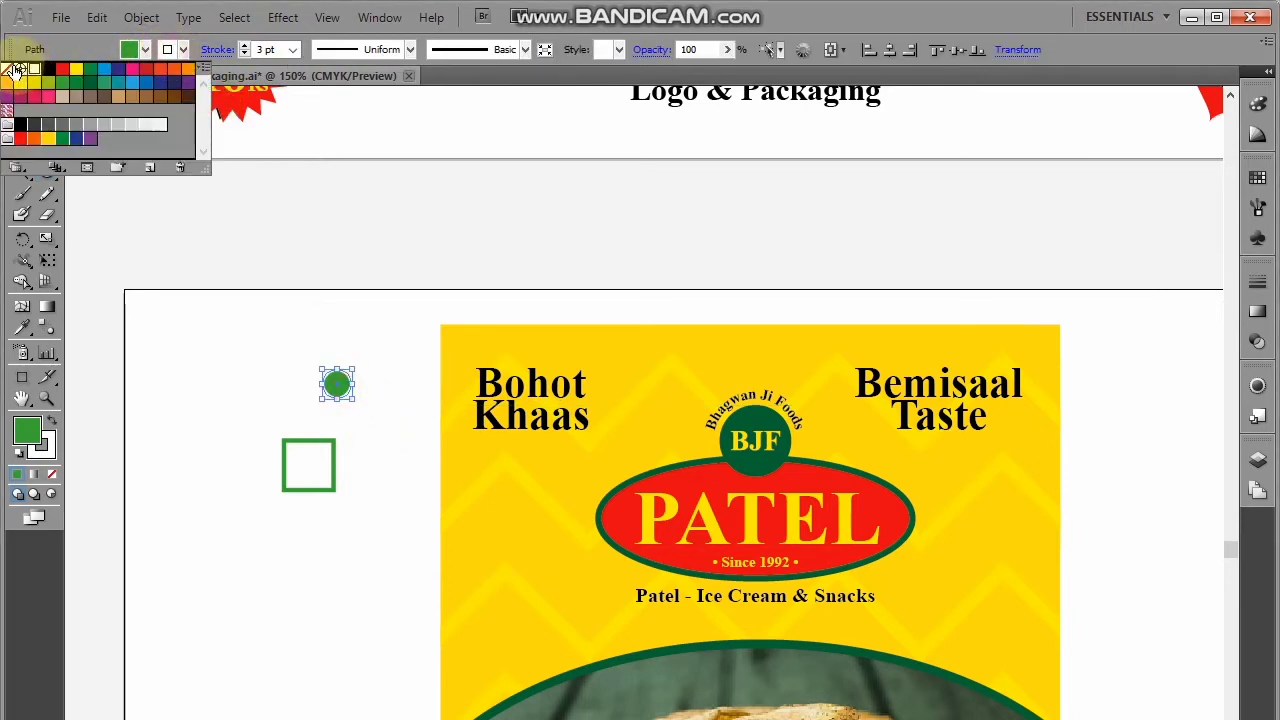
pyautogui.click(8, 69)
pyautogui.click(392, 453)
# Center the green circle inside the square and expand both shapes to complete the vegetarian mark
pyautogui.moveTo(343, 385); pyautogui.dragTo(297, 508)
pyautogui.click(141, 17)
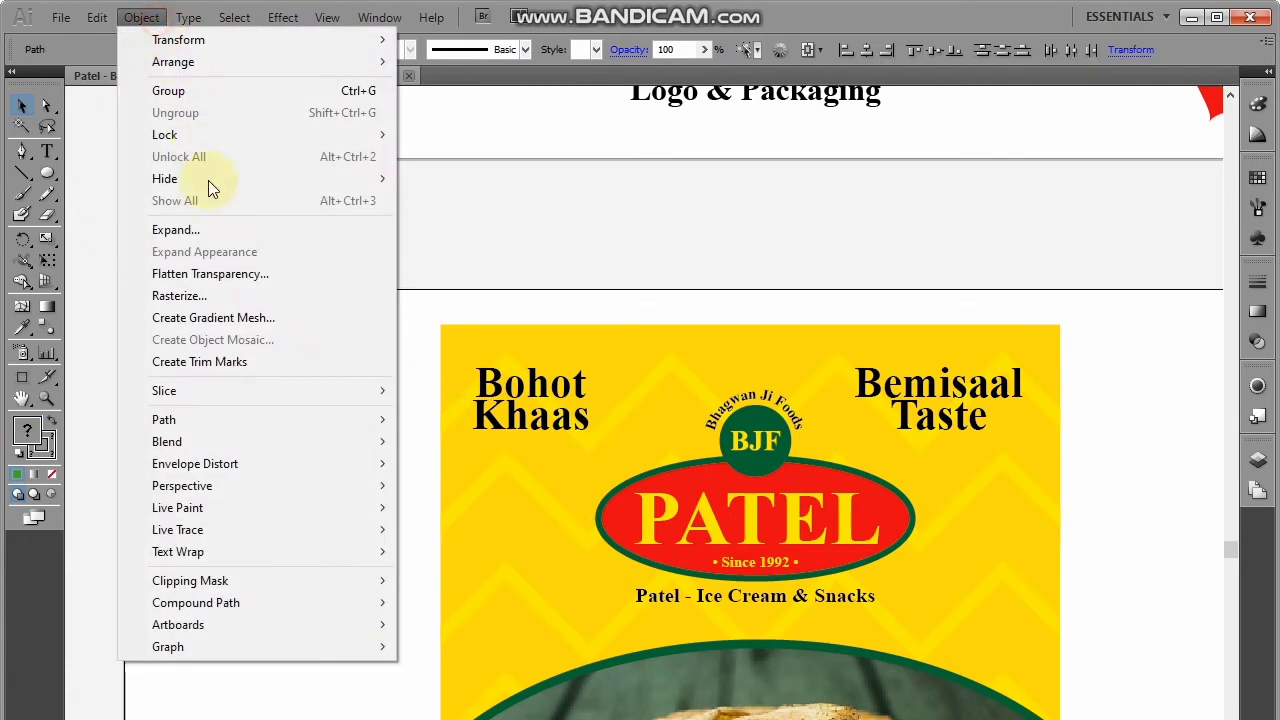
pyautogui.click(215, 230)
pyautogui.click(745, 428)
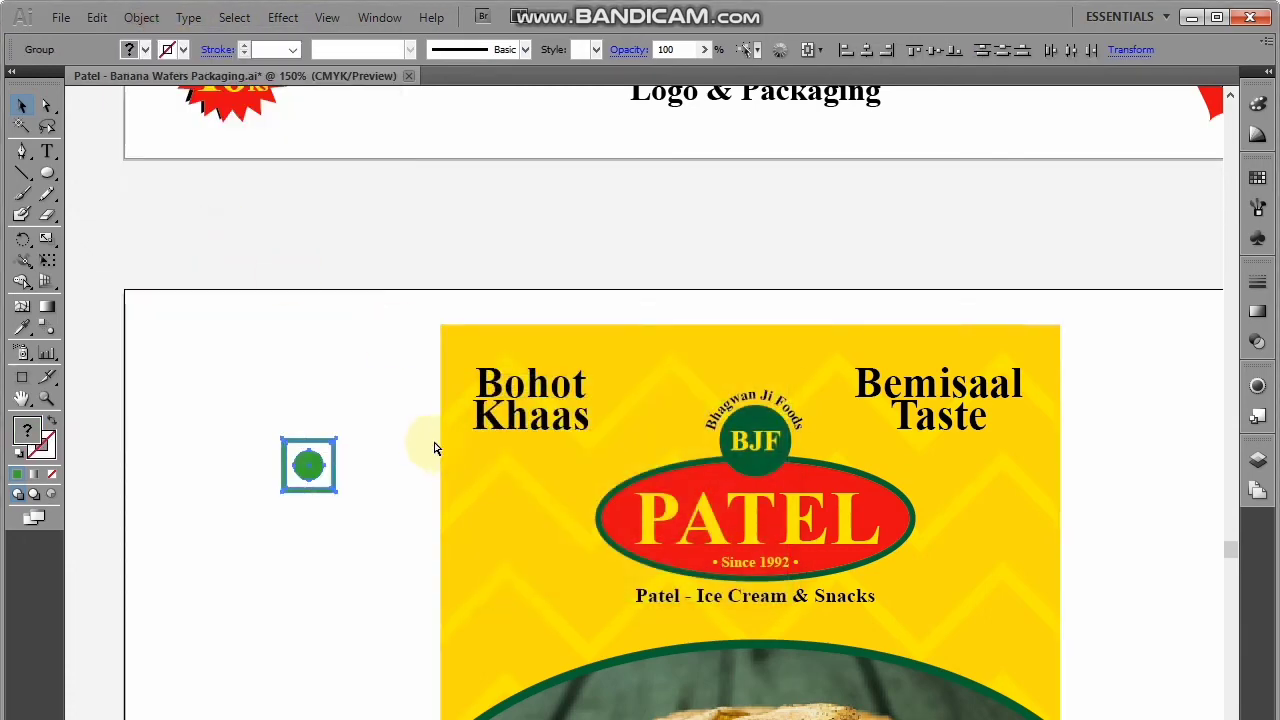
# Scale the vegetarian mark down and place it on the packet just right of the PATEL oval
pyautogui.moveTo(338, 466); pyautogui.dragTo(883, 482)
pyautogui.hotkey('ctrl', 'shift', 'a')
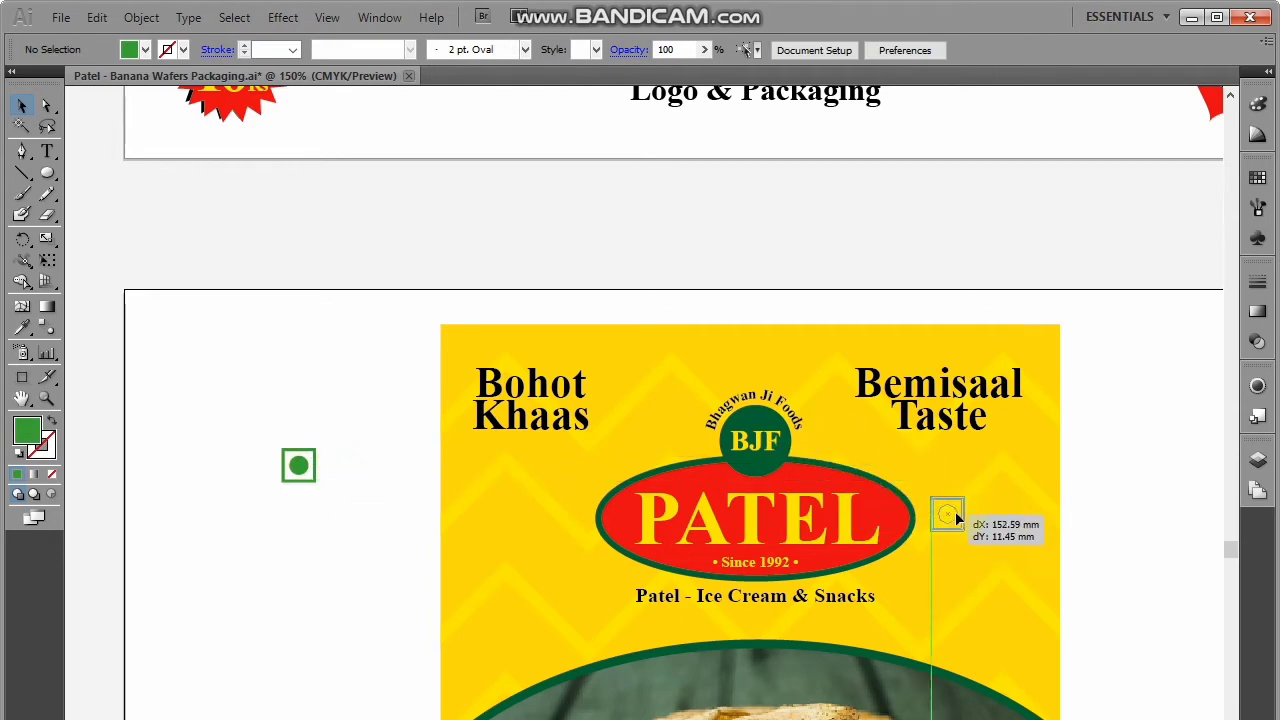
pyautogui.moveTo(958, 514); pyautogui.dragTo(961, 514)
pyautogui.click(1083, 514)
pyautogui.moveTo(1118, 604); pyautogui.dragTo(846, 520)
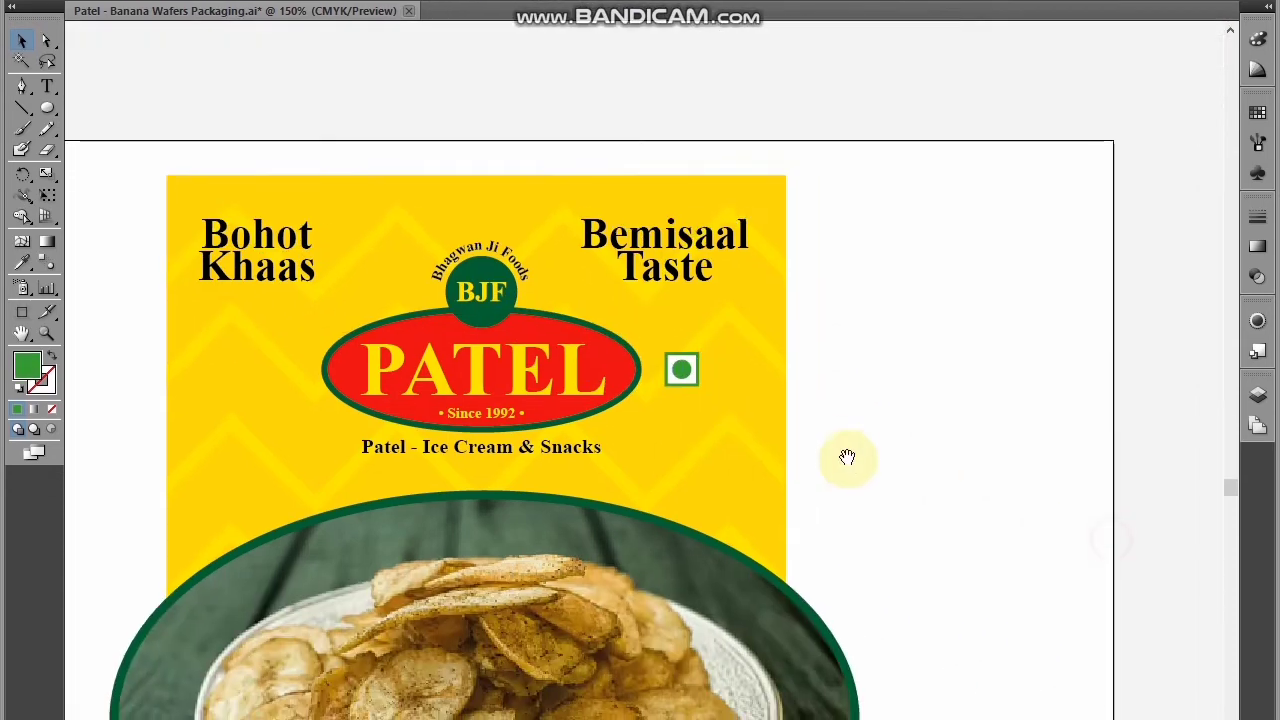
pyautogui.moveTo(997, 367); pyautogui.dragTo(871, 370)
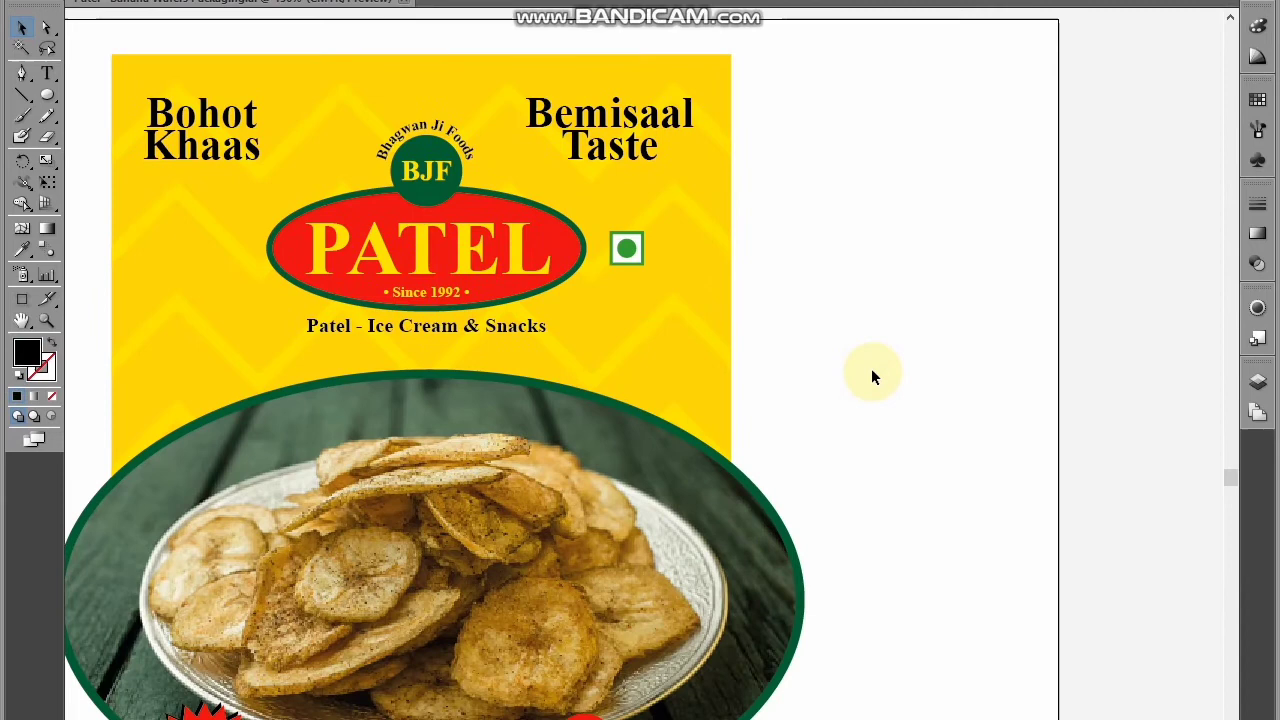
# Add the bold black text "Banana Wafers" on the blank area right of the packet
pyautogui.press('t')
pyautogui.click(871, 370)
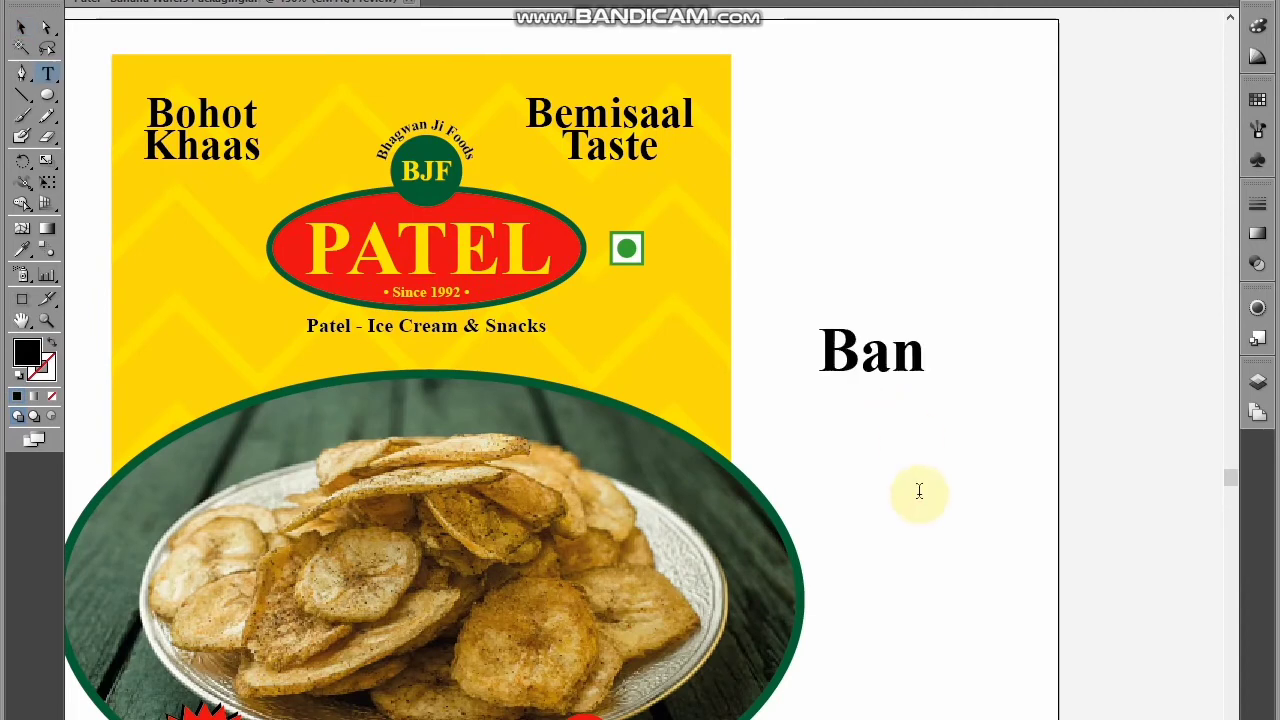
pyautogui.write('Banan')
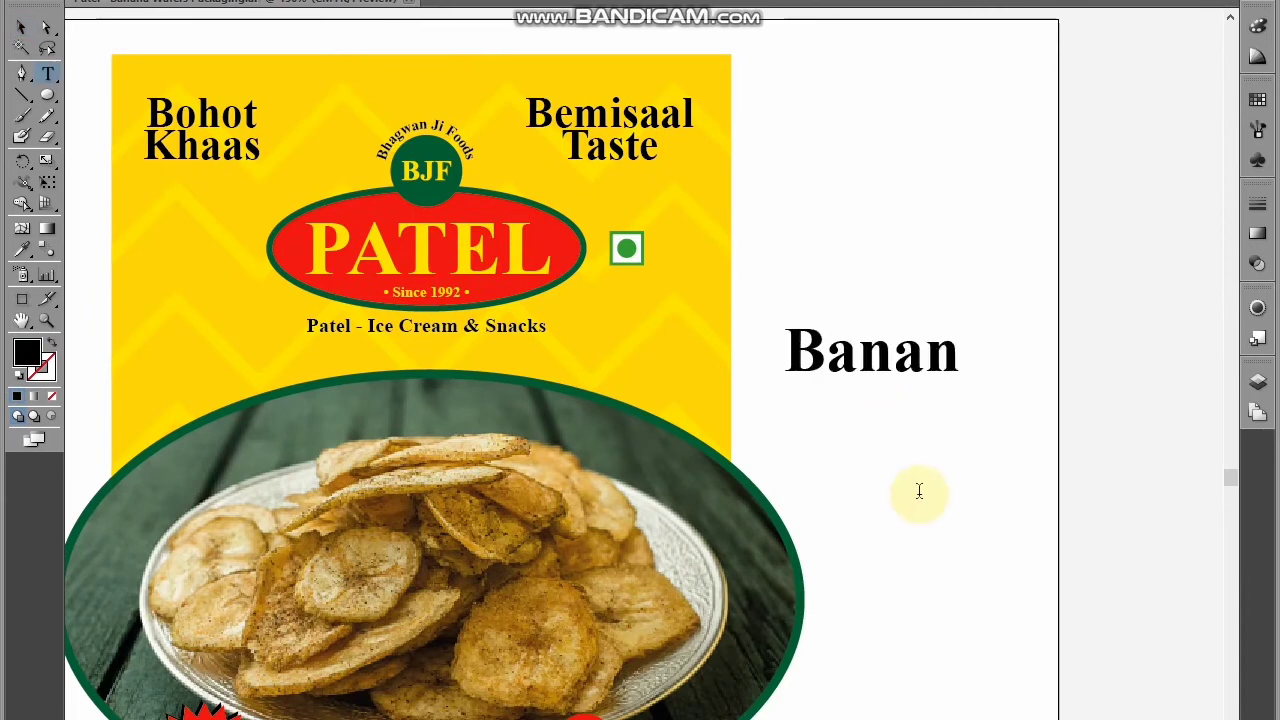
pyautogui.write('a Wafer')
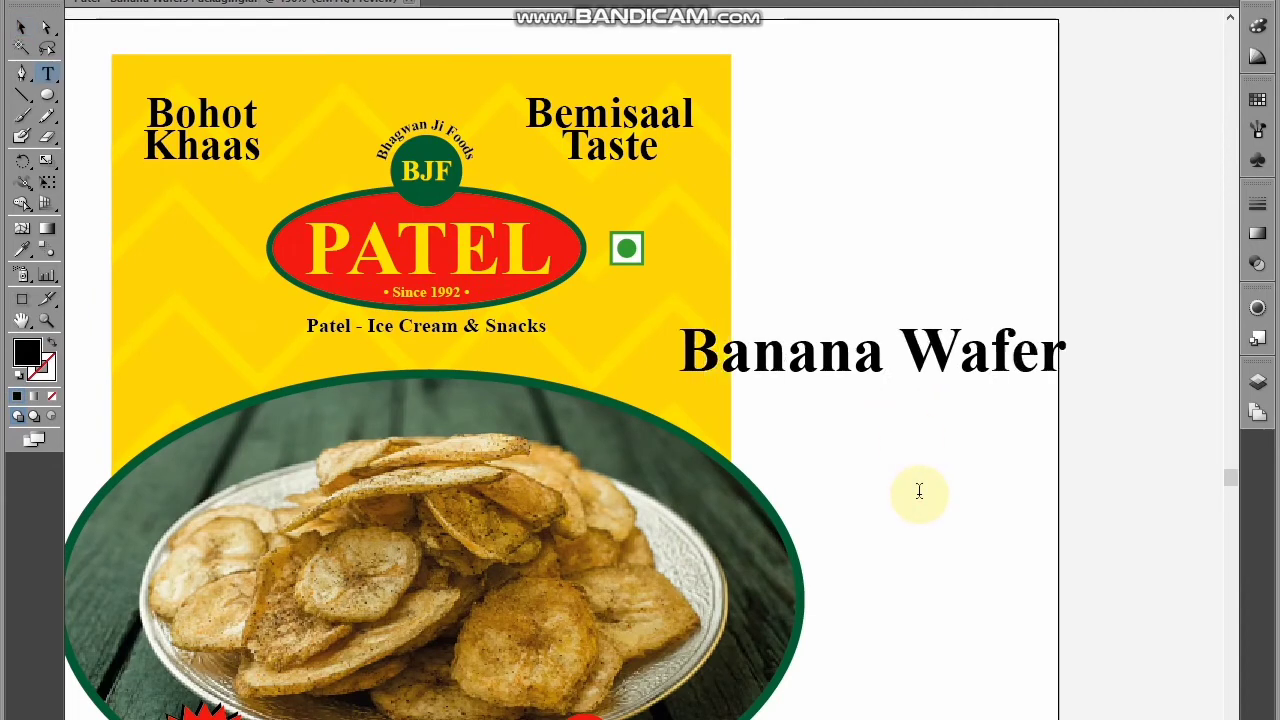
pyautogui.write('s')
pyautogui.moveTo(863, 366); pyautogui.dragTo(1007, 374)
pyautogui.click(866, 484)
pyautogui.moveTo(864, 485); pyautogui.dragTo(980, 473)
# Draw a black hexagon about 61 mm wide and 53 mm high with the Polygon tool and move it off the artboard
pyautogui.moveTo(50, 97); pyautogui.dragTo(103, 172)
pyautogui.moveTo(105, 251); pyautogui.dragTo(100, 243)
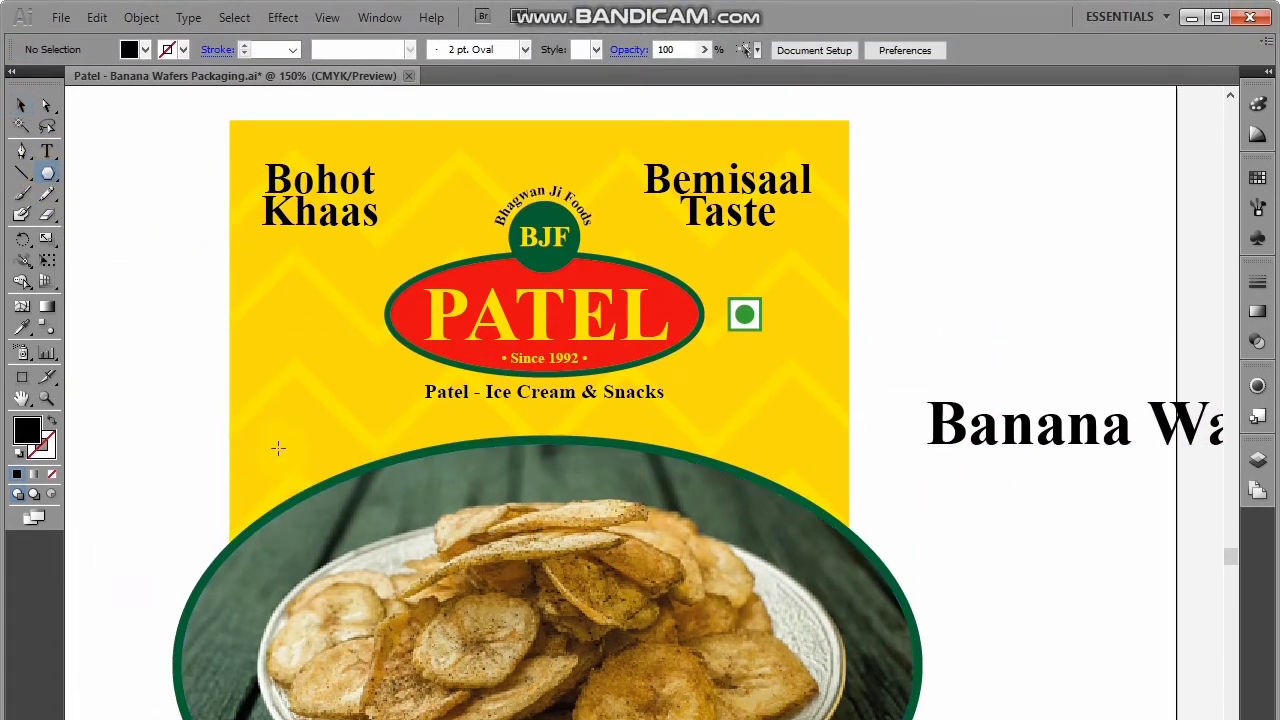
pyautogui.moveTo(278, 443); pyautogui.dragTo(389, 437)
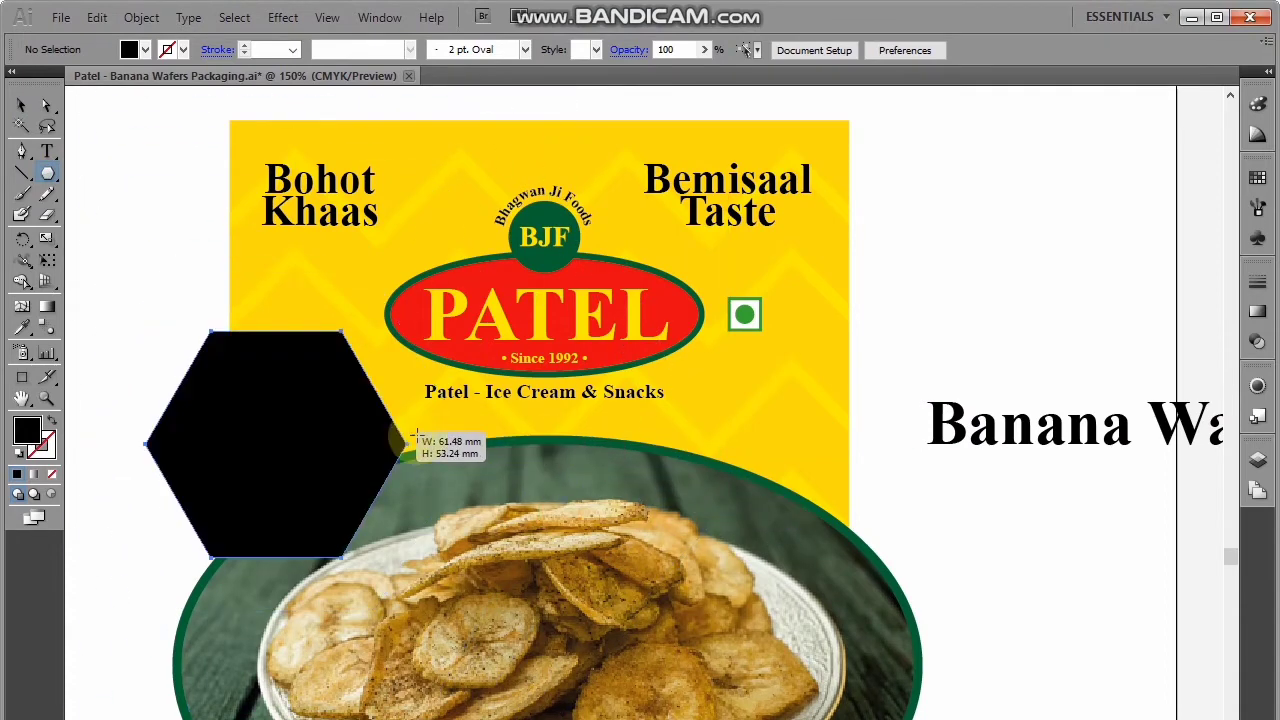
pyautogui.press('v')
pyautogui.moveTo(340, 500); pyautogui.dragTo(357, 476)
pyautogui.moveTo(411, 532); pyautogui.dragTo(582, 544)
# Add an anchor point at the middle of the hexagon's top and bottom edges
pyautogui.press('p')
pyautogui.click(504, 343)
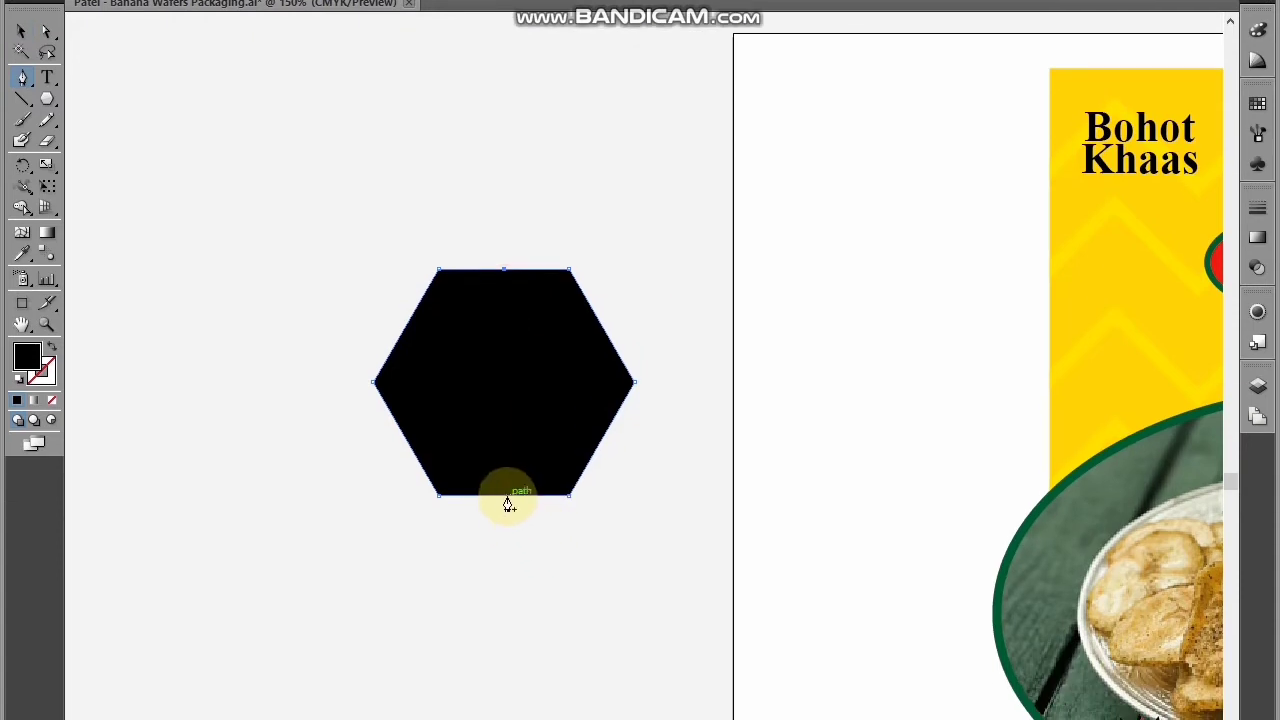
pyautogui.click(505, 496)
pyautogui.press('v')
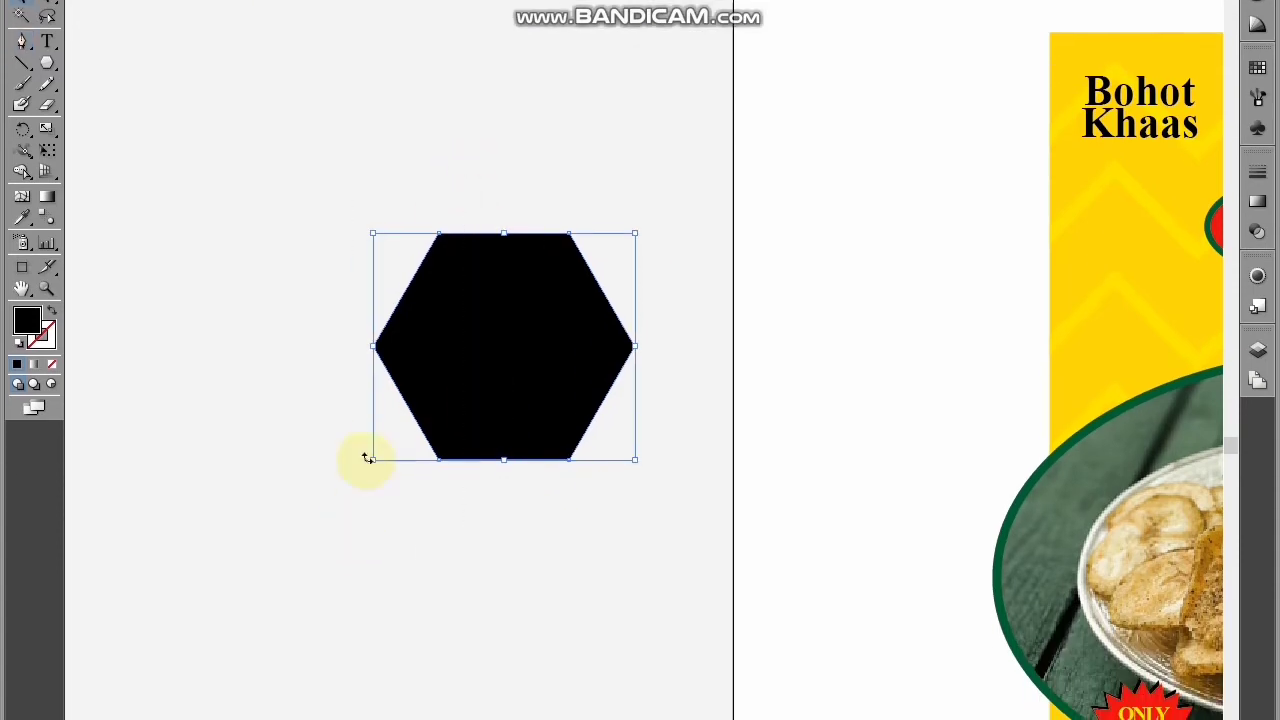
# Shift the hexagon's left-side anchor points outward to stretch it into a banner about 124 mm wide
pyautogui.press('a')
pyautogui.moveTo(462, 201); pyautogui.dragTo(315, 574)
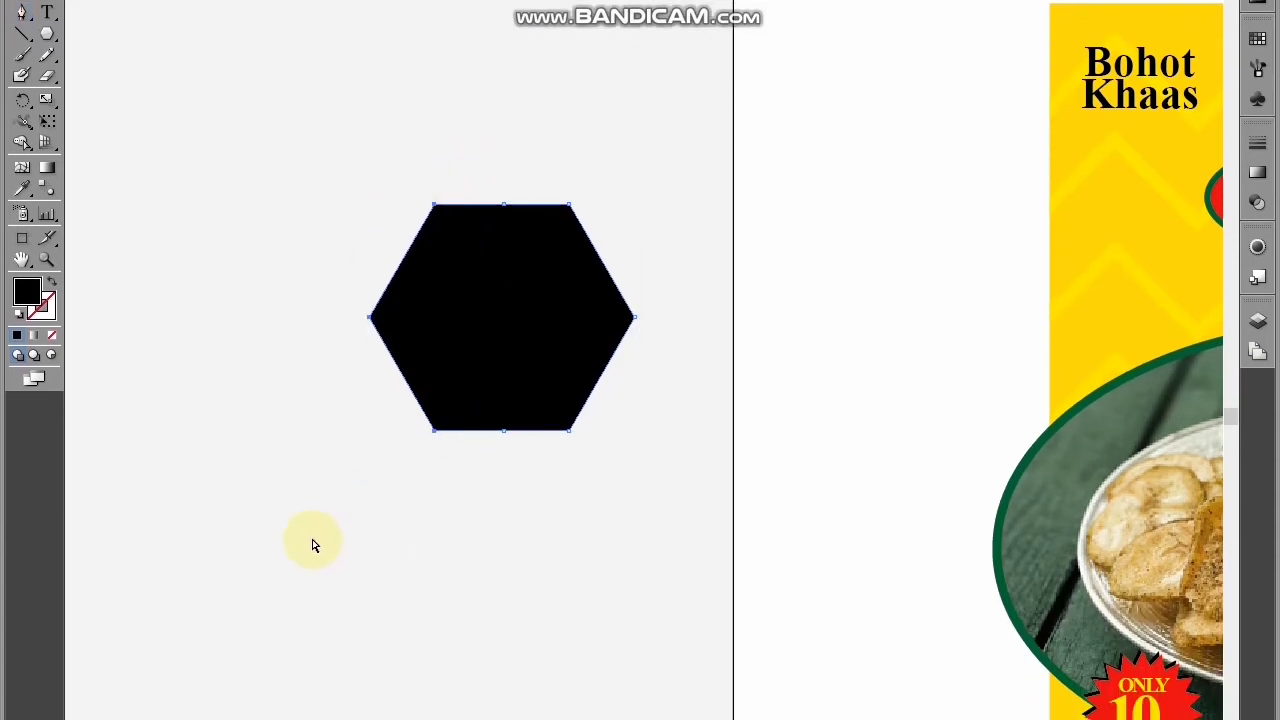
pyautogui.hotkey('shift', 'Left')
pyautogui.hotkey('shift', 'Left')
pyautogui.hotkey('shift', 'Left')
pyautogui.hotkey('shift', 'Left')
pyautogui.hotkey('shift', 'Left')
pyautogui.hotkey('shift', 'Left')
pyautogui.hotkey('shift', 'Left')
pyautogui.hotkey('shift', 'Left')
pyautogui.hotkey('shift', 'Left')
pyautogui.hotkey('shift', 'Left')
pyautogui.hotkey('shift', 'Left')
pyautogui.hotkey('shift', 'Left')
pyautogui.hotkey('shift', 'Left')
pyautogui.hotkey('shift', 'Left')
pyautogui.hotkey('shift', 'Left')
pyautogui.hotkey('shift', 'Left')
pyautogui.hotkey('shift', 'Left')
pyautogui.hotkey('shift', 'Left')
pyautogui.hotkey('shift', 'Left')
pyautogui.hotkey('shift', 'Left')
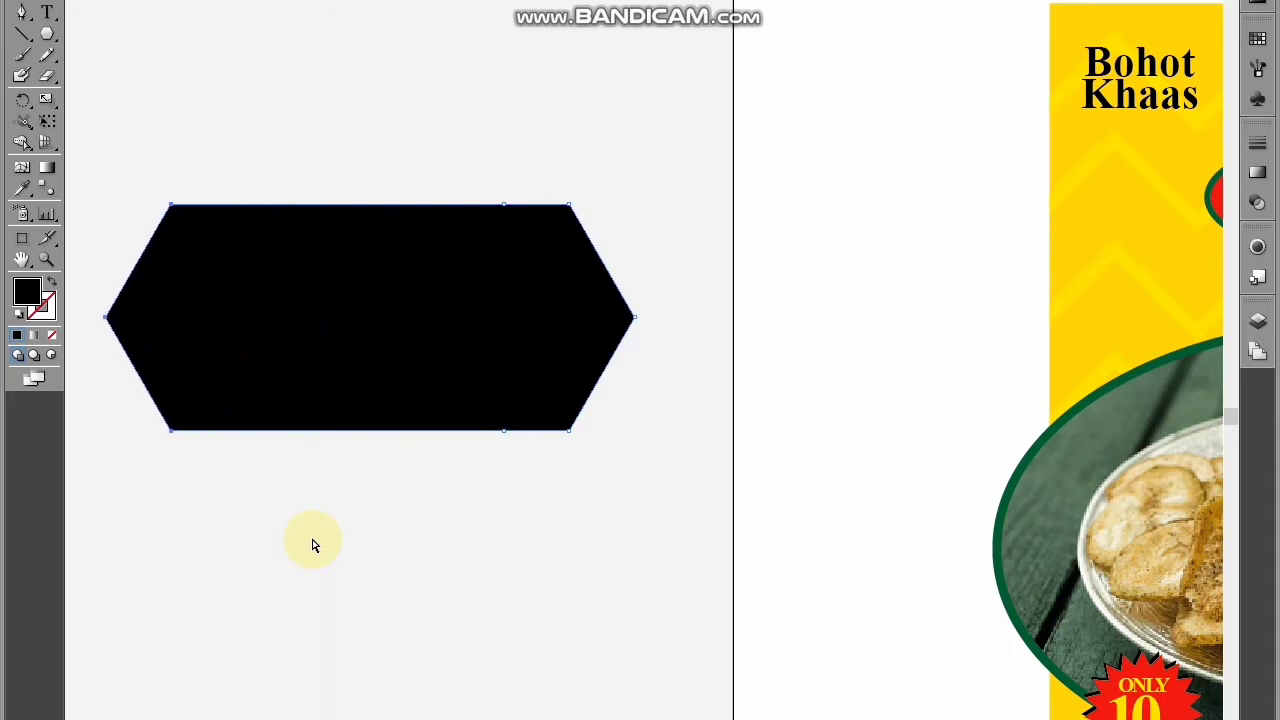
# Remove the two extra anchor points from the stretched hexagon's top and bottom edges
pyautogui.moveTo(317, 508); pyautogui.dragTo(388, 519)
pyautogui.click(423, 506)
pyautogui.click(537, 274)
pyautogui.moveTo(533, 181); pyautogui.dragTo(603, 482)
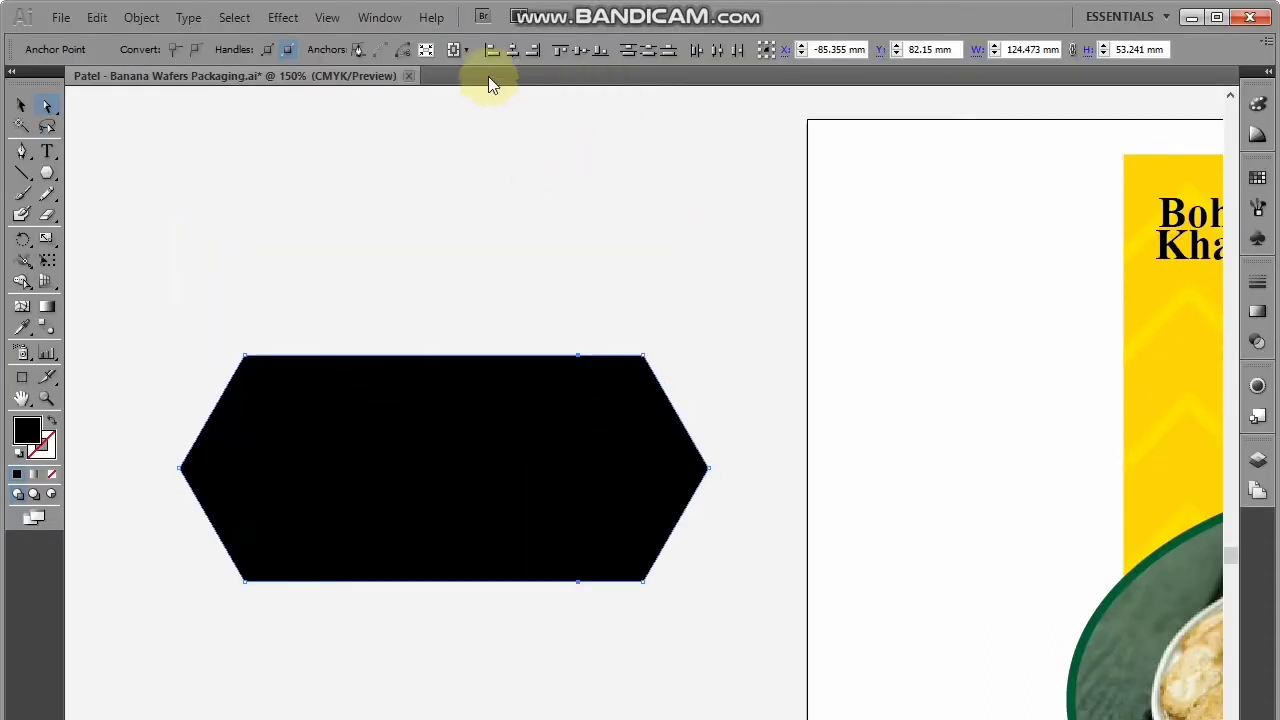
pyautogui.click(26, 106)
pyautogui.click(334, 203)
# Reduce the banner's height and center it on the packet below the tagline, overlapping the top of the wafers photo
pyautogui.click(509, 484)
pyautogui.moveTo(446, 583); pyautogui.dragTo(451, 498)
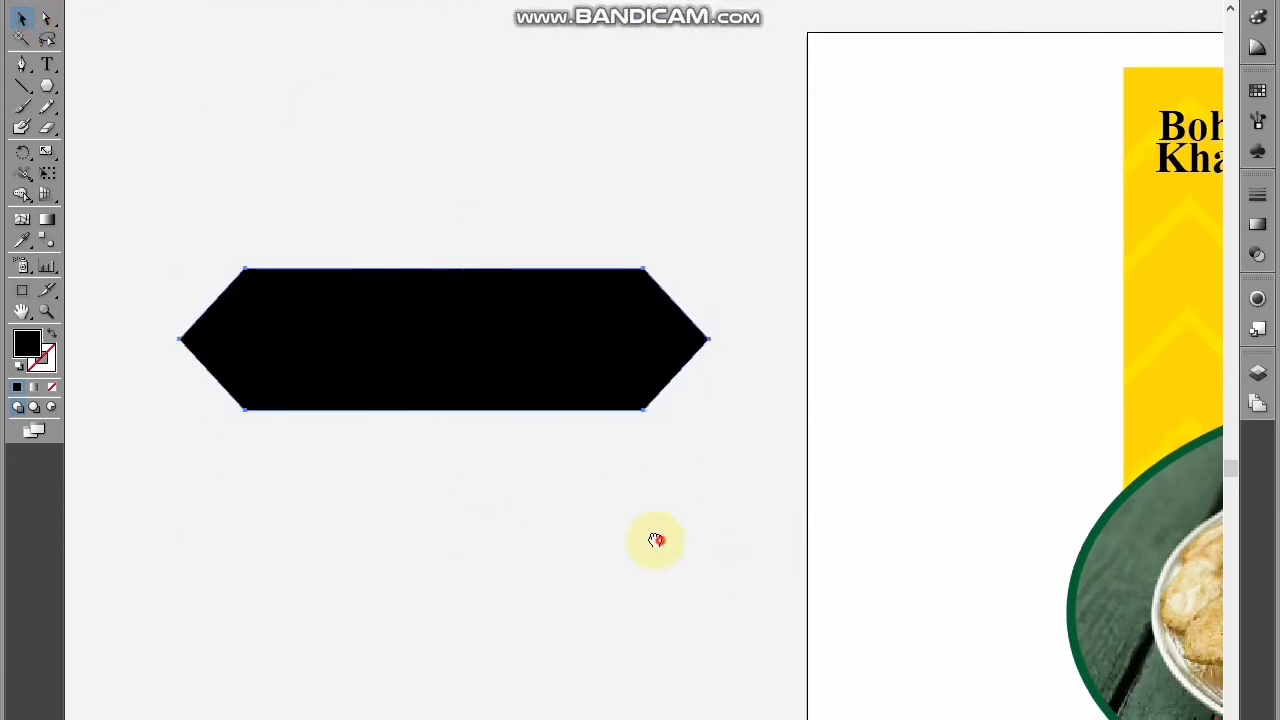
pyautogui.moveTo(655, 540); pyautogui.dragTo(404, 533)
pyautogui.moveTo(351, 320); pyautogui.dragTo(918, 500)
pyautogui.moveTo(880, 574); pyautogui.dragTo(368, 494)
pyautogui.moveTo(338, 434); pyautogui.dragTo(764, 362)
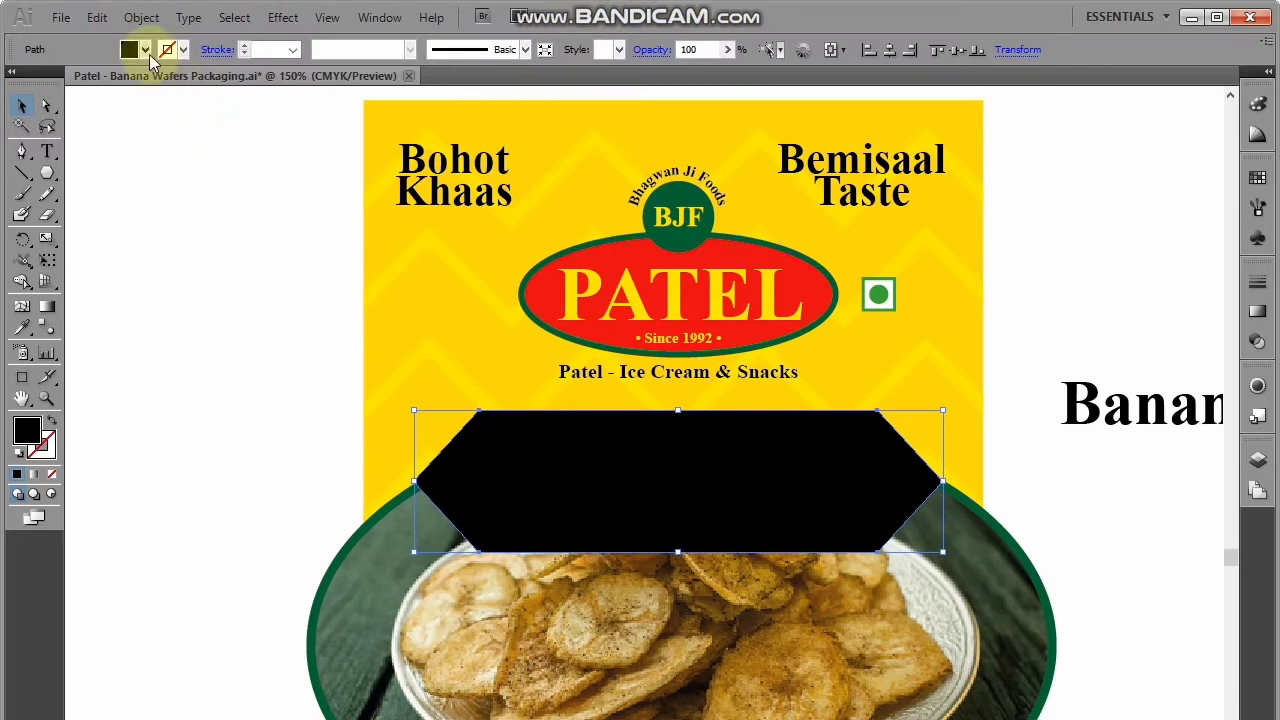
# Fill the hexagonal banner with the blue swatch C=85 M=50 Y=0 K=0
pyautogui.click(145, 49)
pyautogui.click(133, 84)
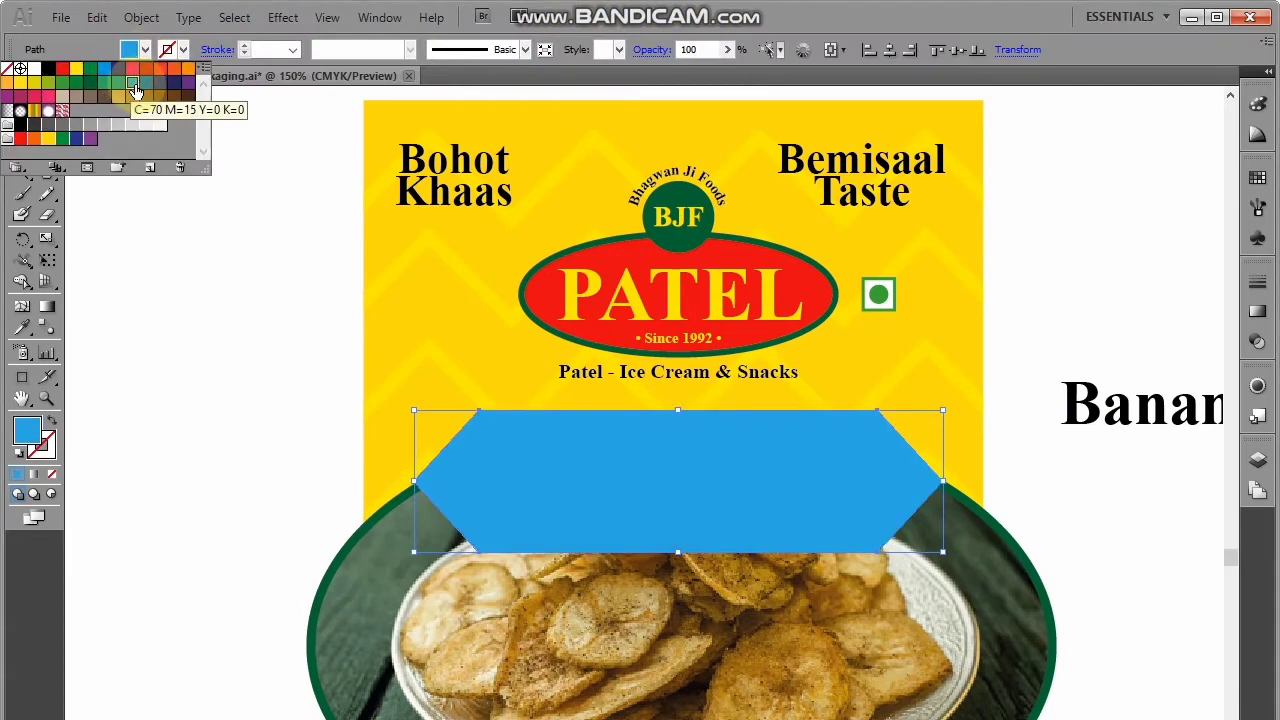
pyautogui.click(146, 88)
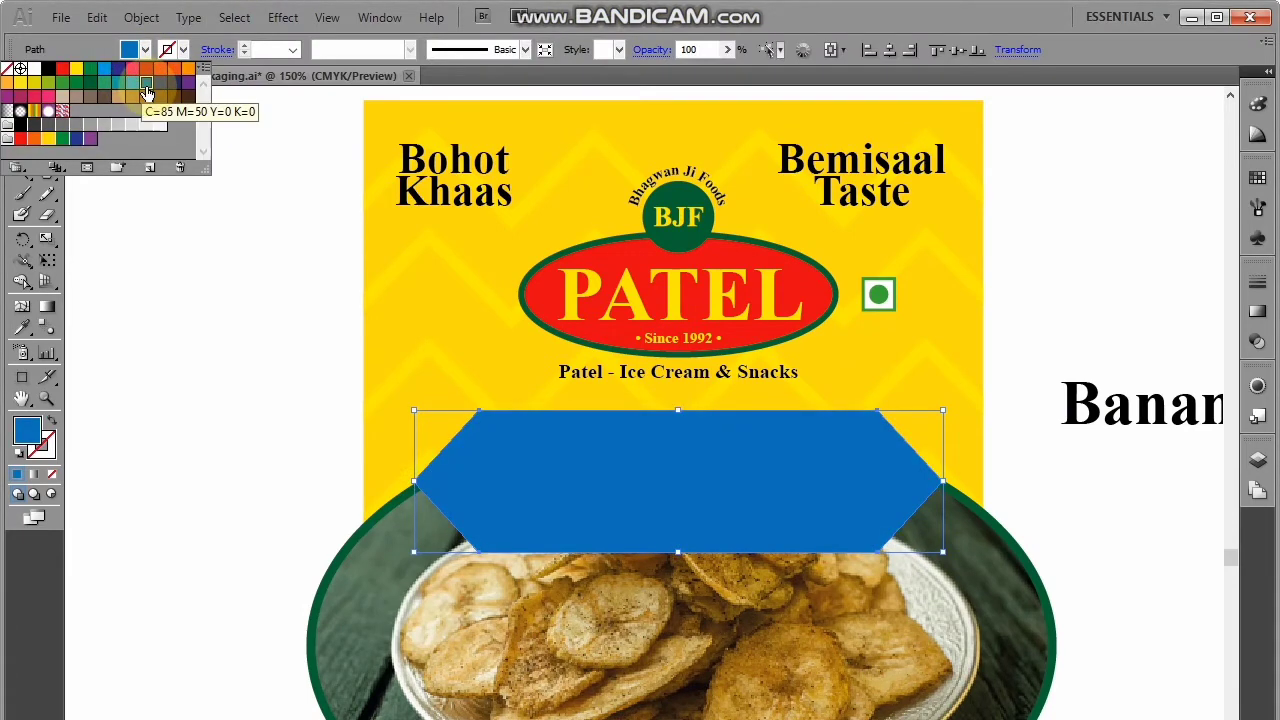
# Give the blue hexagonal banner a 6 pt dark green outline
pyautogui.click(184, 51)
pyautogui.click(91, 93)
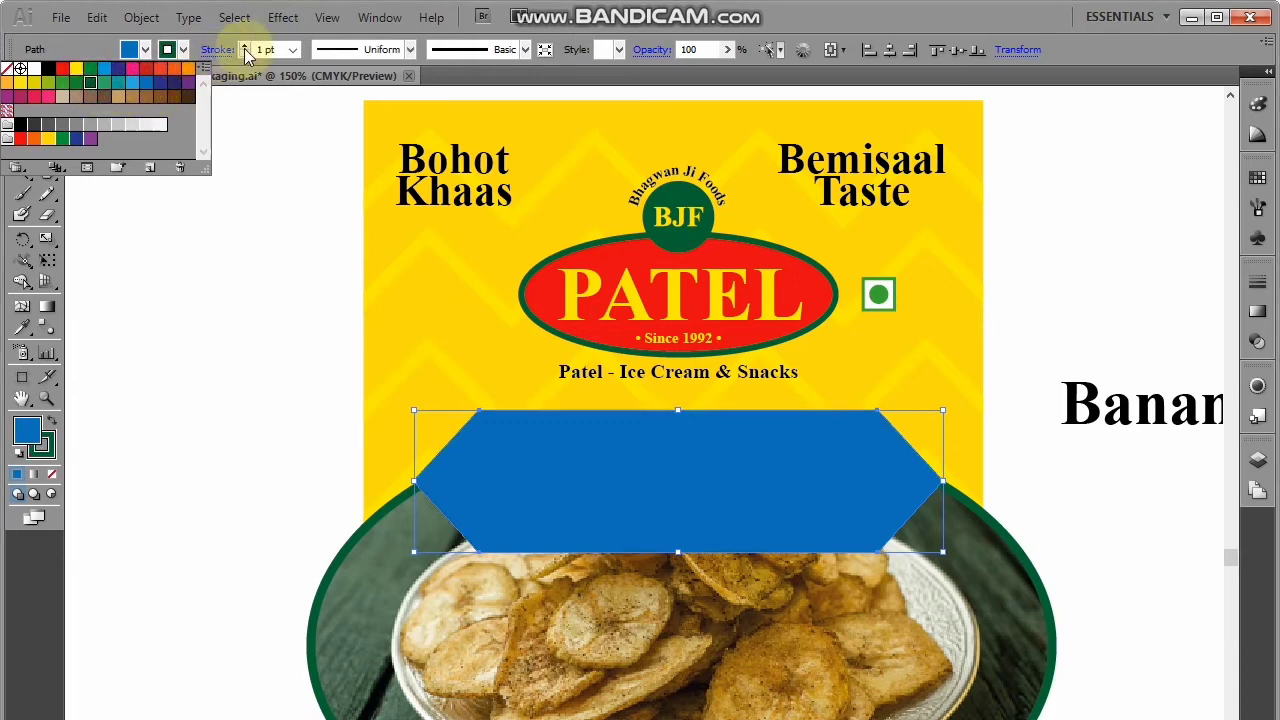
pyautogui.click(246, 46)
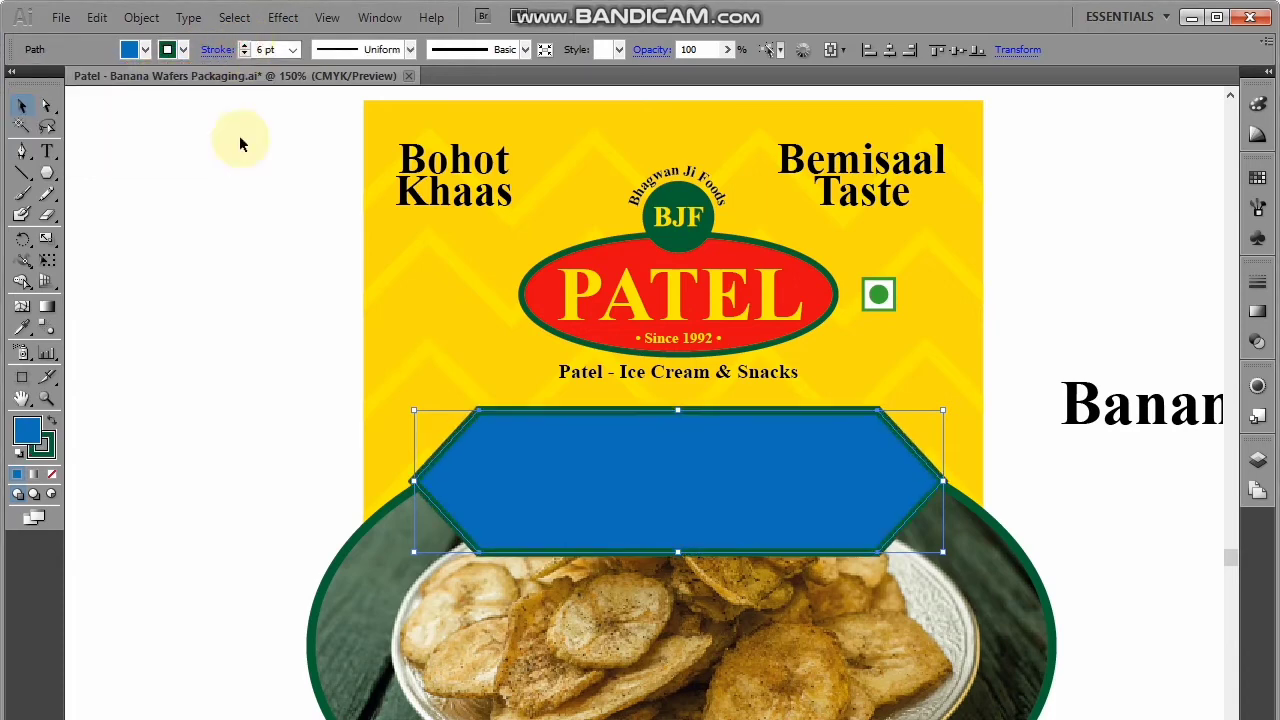
pyautogui.click(203, 397)
# Nudge the banner slightly down and right so its side points line up with the oval photo's green outline
pyautogui.click(660, 482)
pyautogui.press('Down')
pyautogui.press('Down')
pyautogui.press('Down')
pyautogui.press('Down')
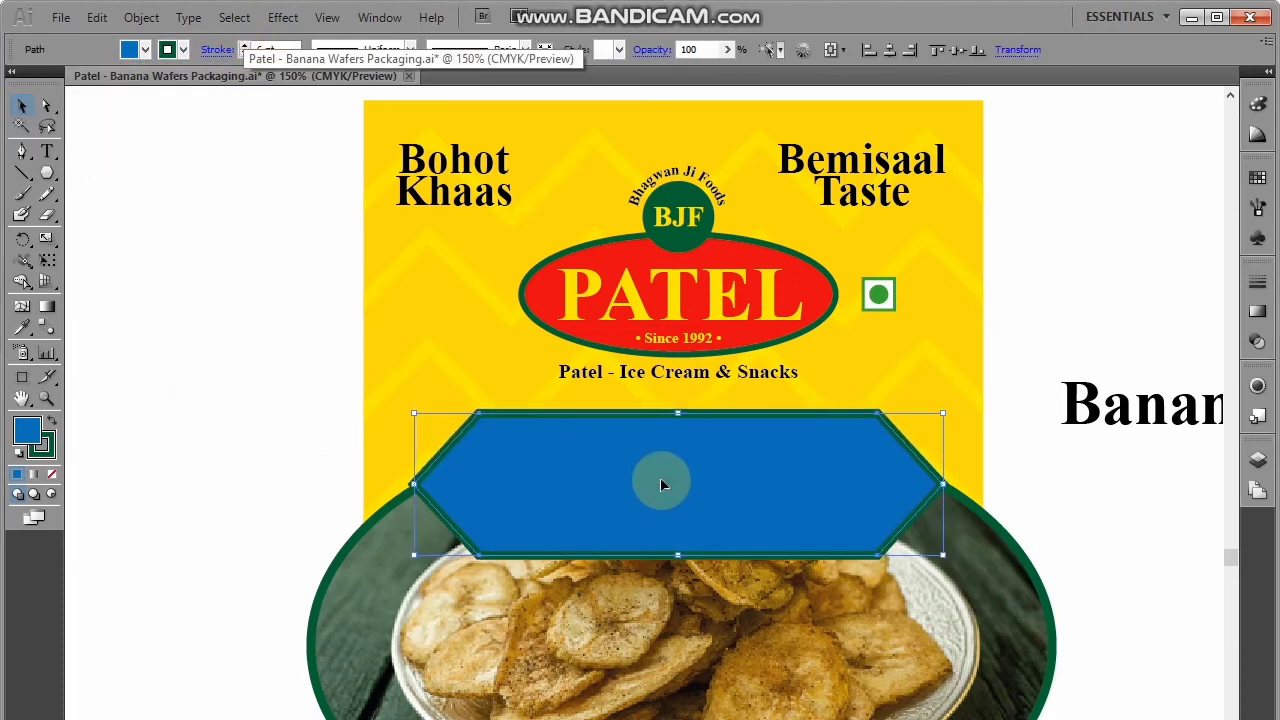
pyautogui.press('Right')
pyautogui.press('Right')
pyautogui.press('Right')
pyautogui.press('Down')
pyautogui.press('Left')
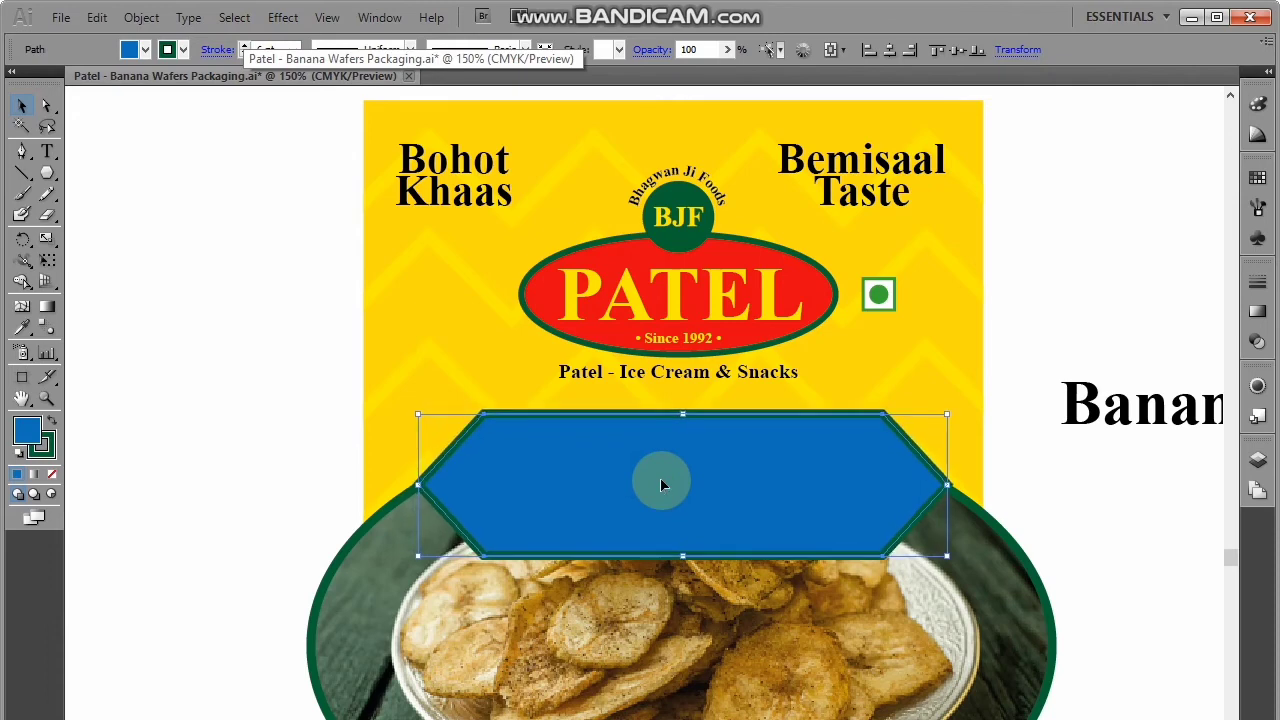
pyautogui.click(241, 495)
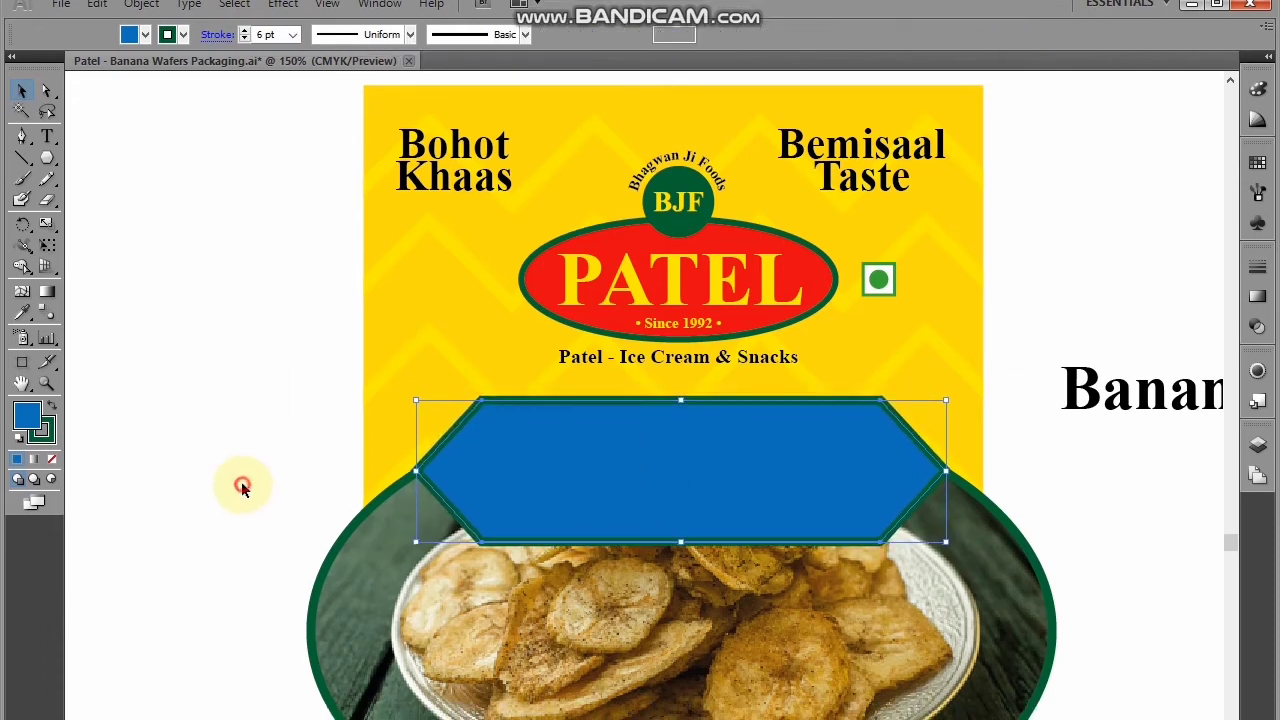
pyautogui.click(562, 484)
pyautogui.click(209, 425)
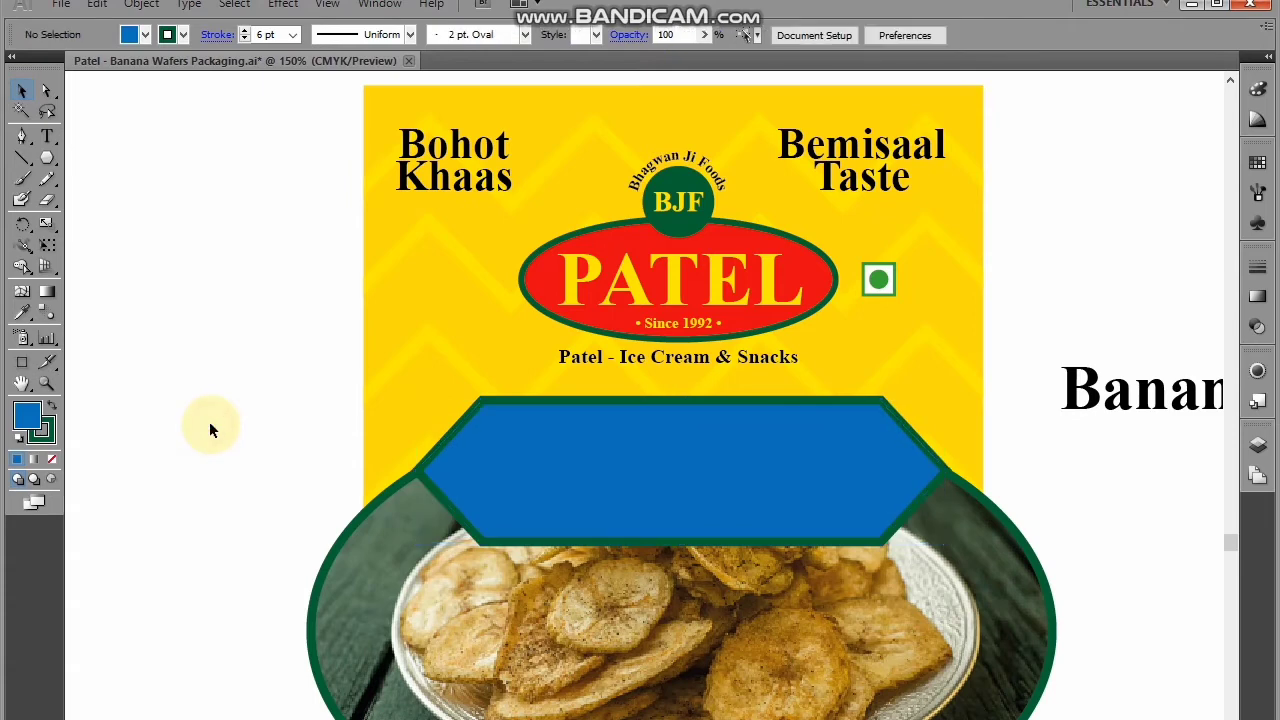
# Place the "Banana Wafers" title inside the blue banner and fill it yellow
pyautogui.moveTo(830, 507); pyautogui.dragTo(704, 508)
pyautogui.click(652, 489)
pyautogui.moveTo(1046, 480); pyautogui.dragTo(909, 482)
pyautogui.click(909, 483)
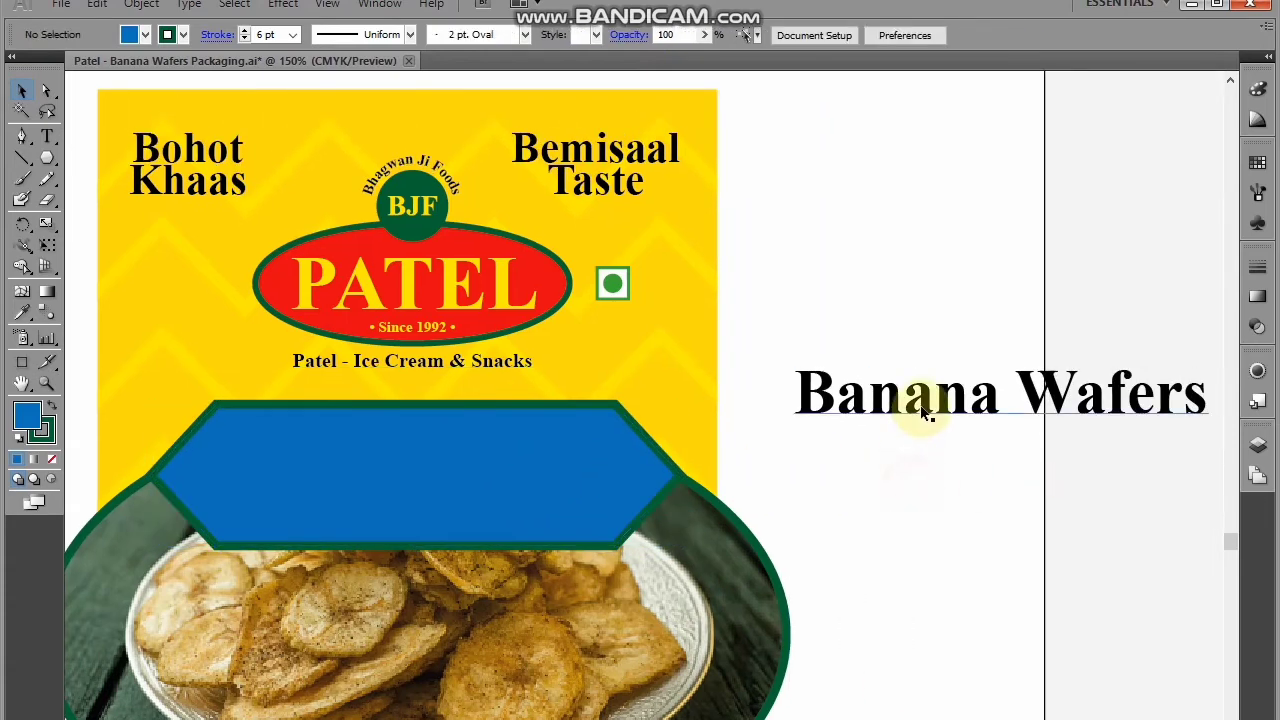
pyautogui.moveTo(904, 417); pyautogui.dragTo(341, 473)
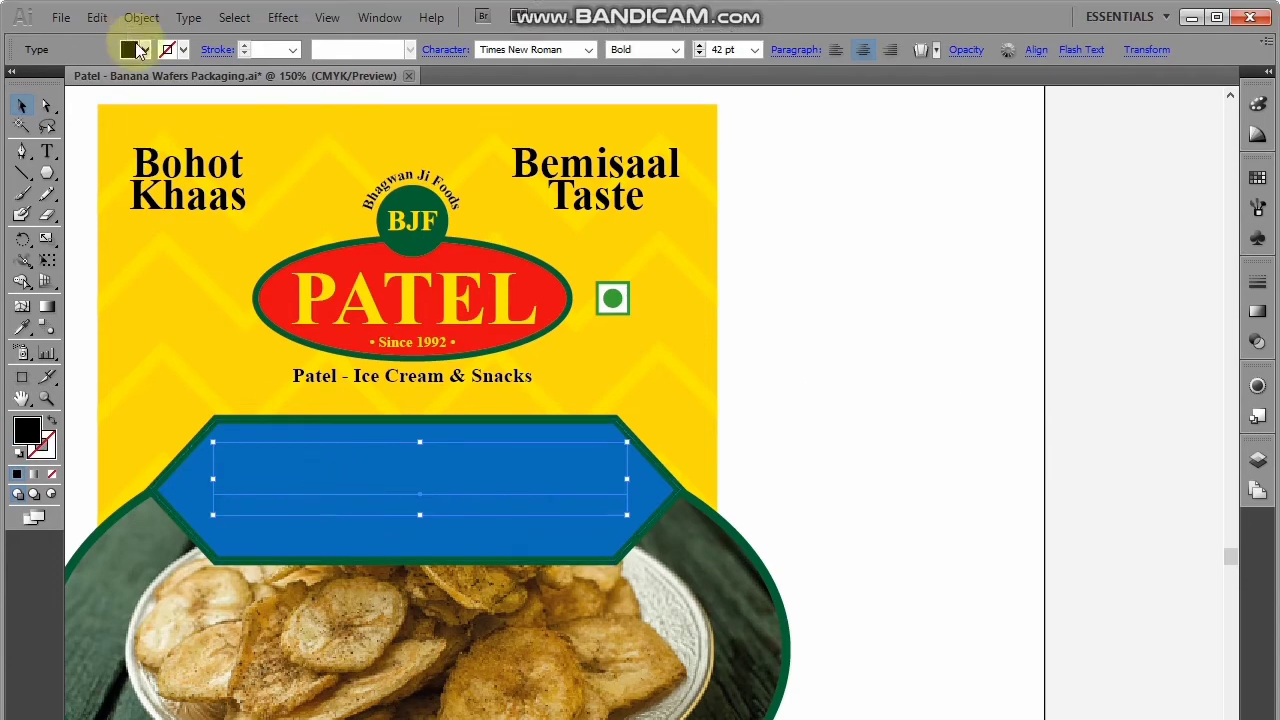
pyautogui.click(145, 49)
pyautogui.click(76, 68)
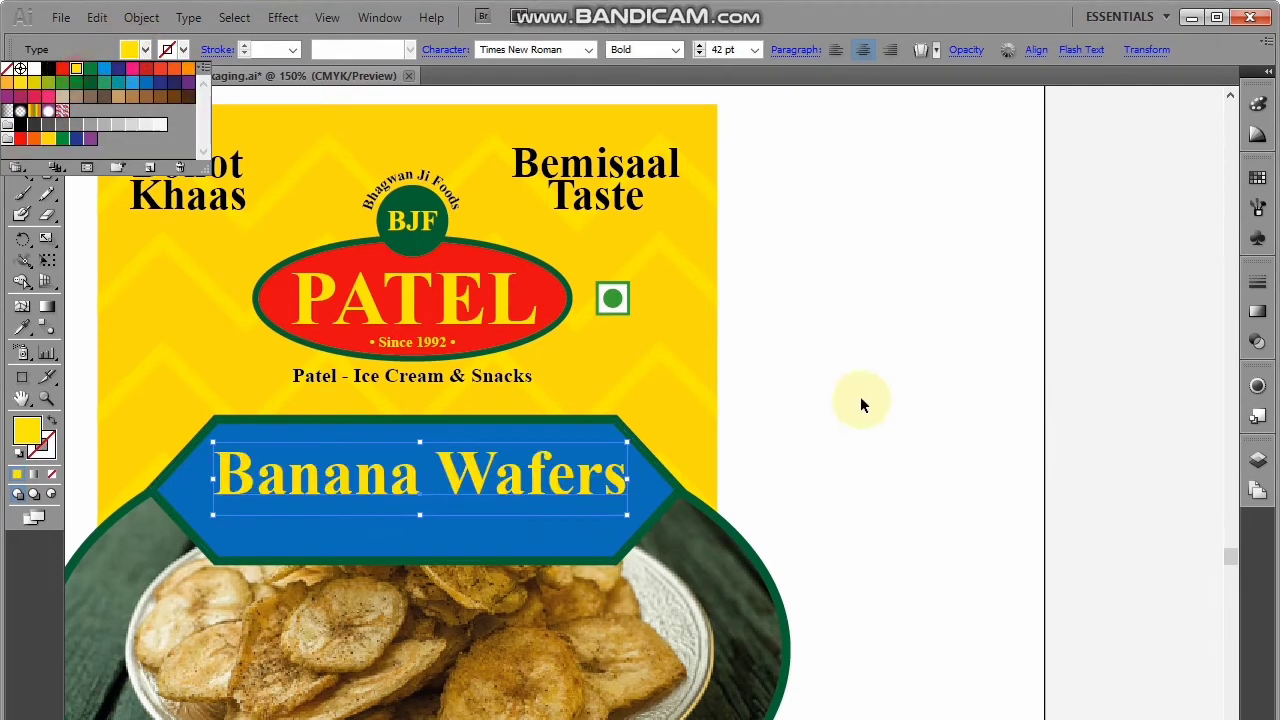
pyautogui.click(860, 400)
# Duplicate the "Banana Wafers" title just below itself and replace the copy's text with "Har Tyohar Mein Khaas"
pyautogui.moveTo(752, 426); pyautogui.dragTo(870, 386)
pyautogui.moveTo(652, 441); pyautogui.dragTo(652, 488)
pyautogui.press('t')
pyautogui.click(637, 493)
pyautogui.hotkey('ctrl', 'a')
pyautogui.write('H')
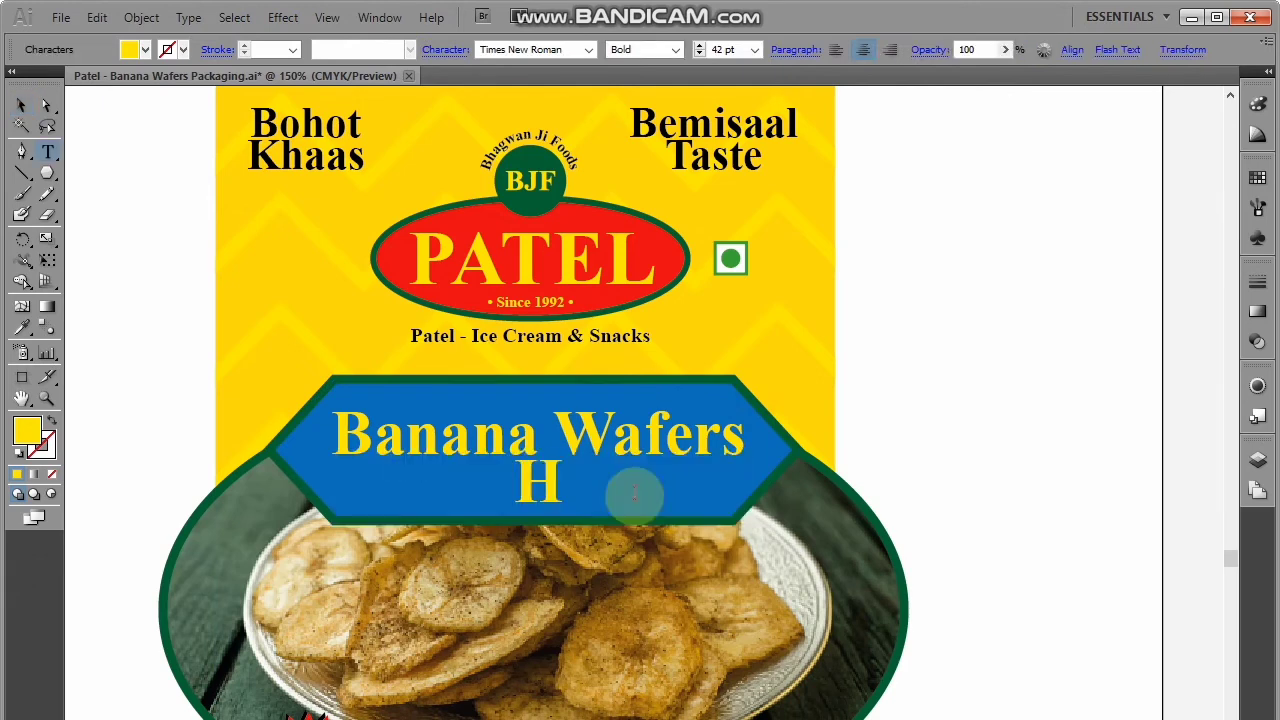
pyautogui.write('ar Tyo')
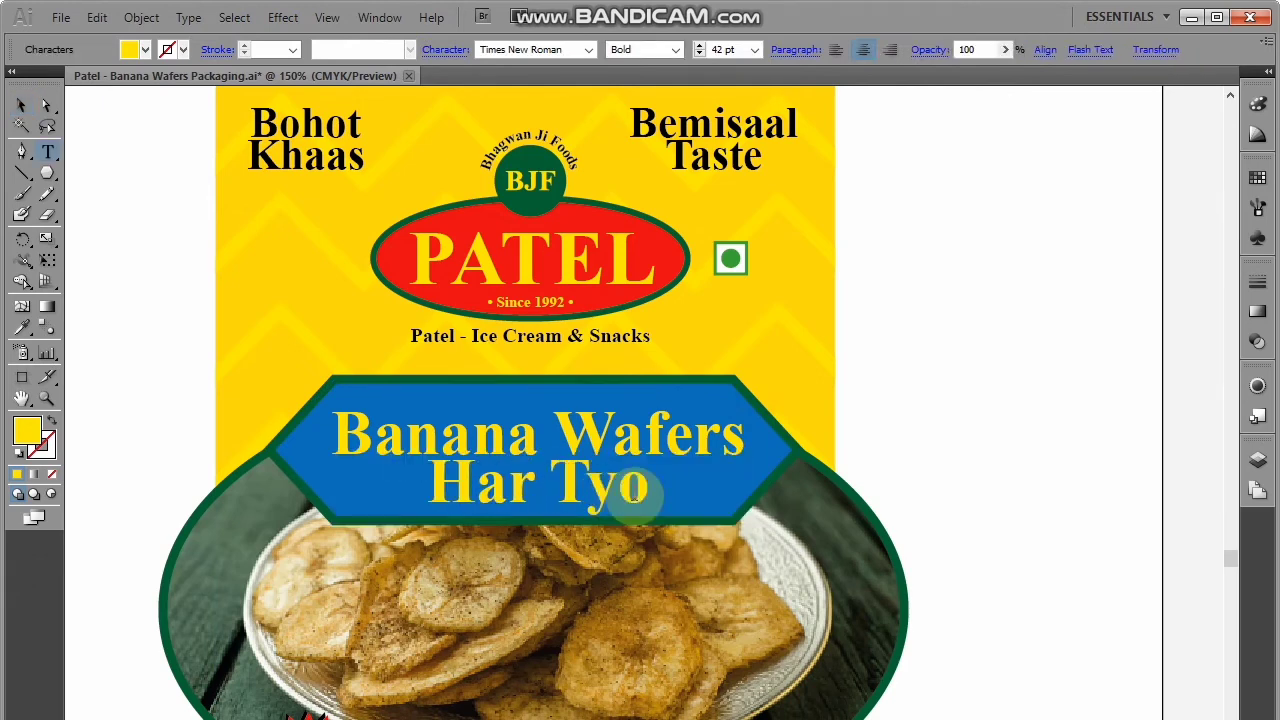
pyautogui.write('har')
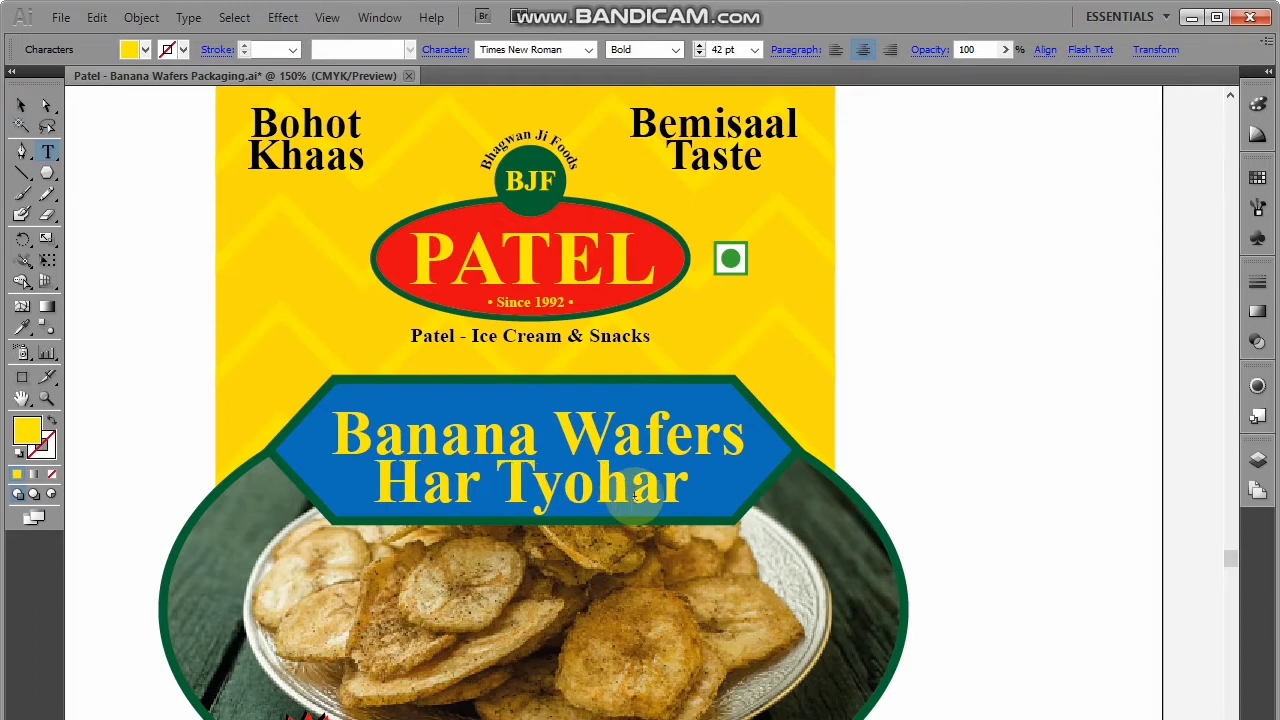
pyautogui.write(' Mein Khaas')
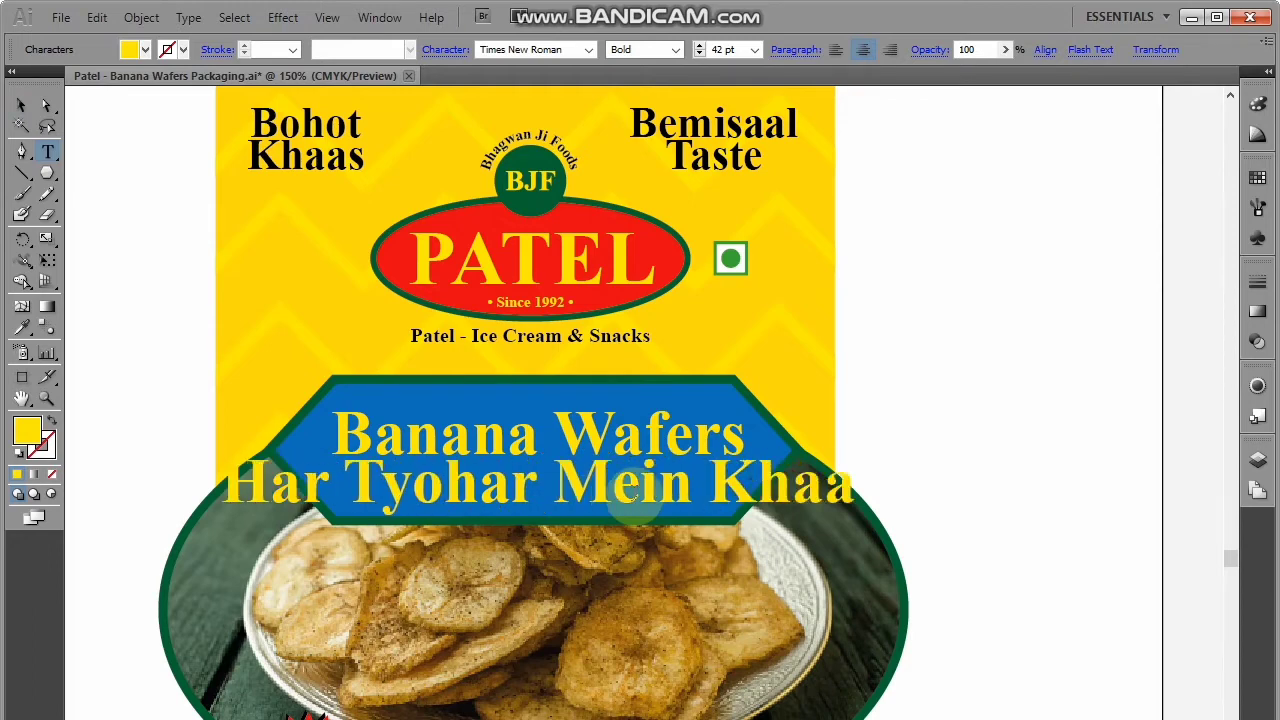
pyautogui.press('Escape')
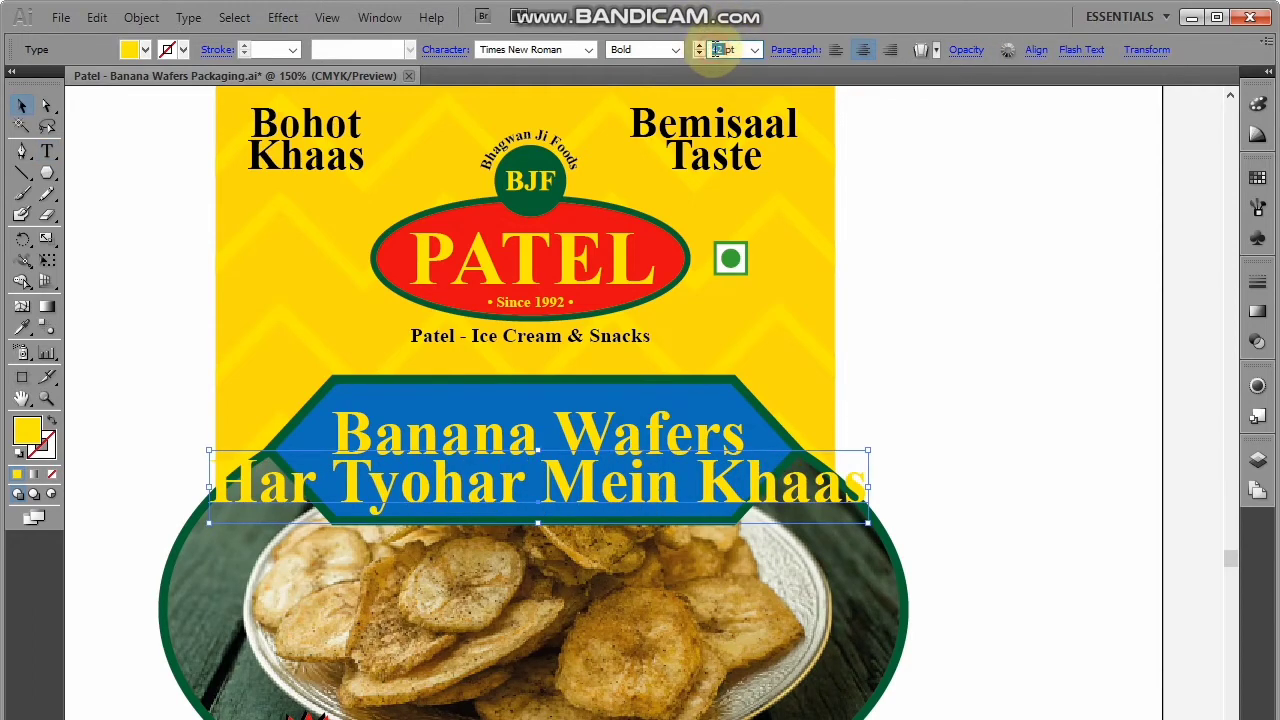
# Set the "Har Tyohar Mein Khaas" slogan to 18 pt and add a bullet at each end of it
pyautogui.scroll(-20, 715, 49)
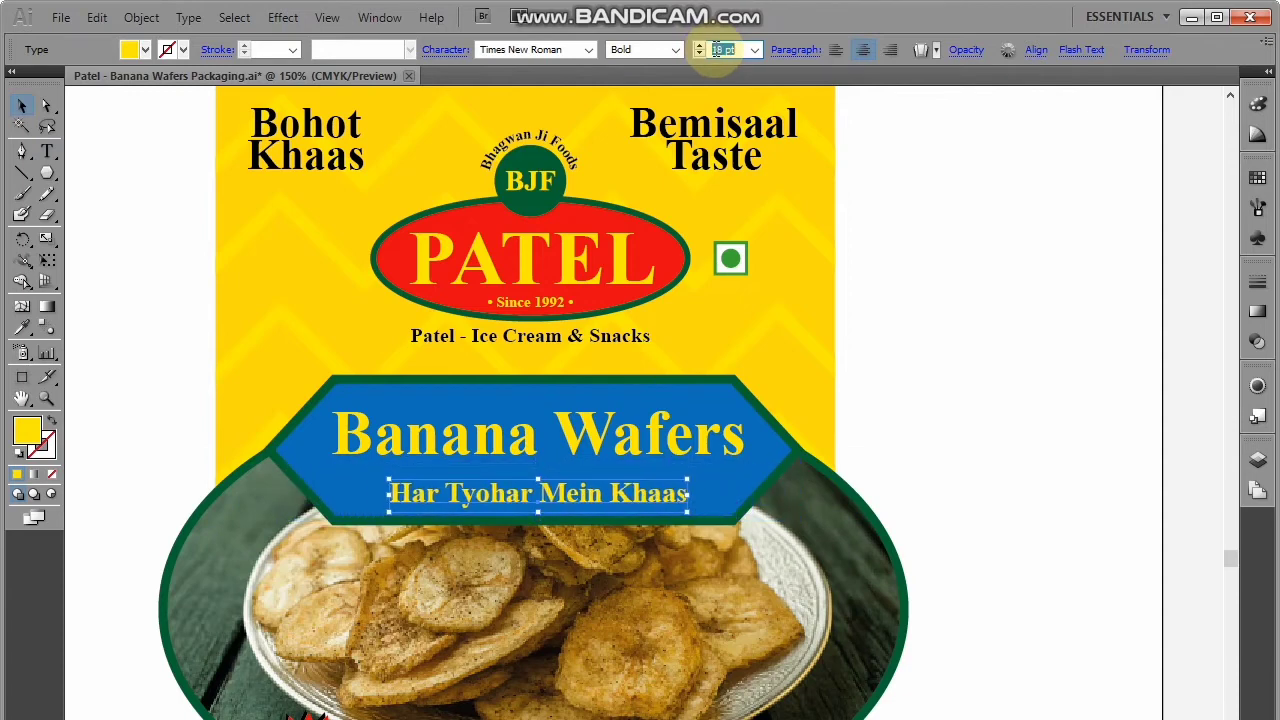
pyautogui.click(1000, 471)
pyautogui.doubleClick(666, 497)
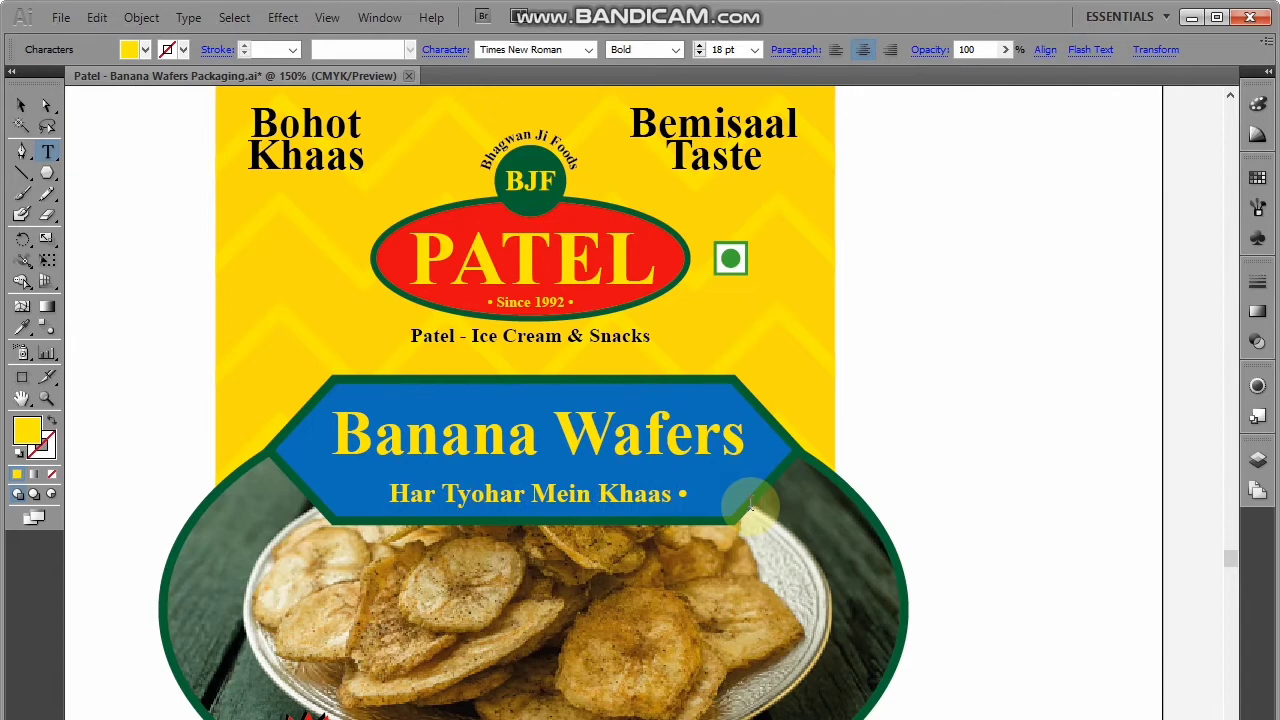
pyautogui.press('Escape')
pyautogui.moveTo(887, 511); pyautogui.dragTo(691, 567)
pyautogui.click(780, 422)
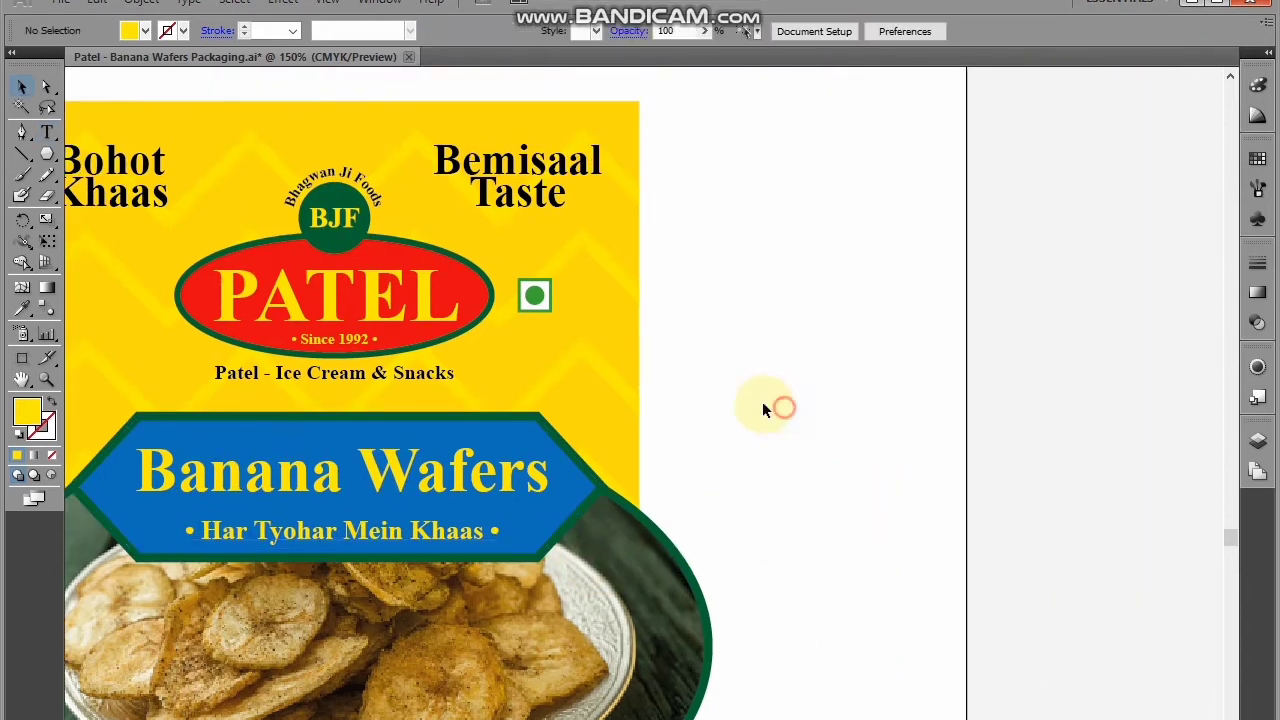
# Write the note "Altr + 0149 to create bullet" beside the packet and delete it again
pyautogui.press('t')
pyautogui.click(752, 421)
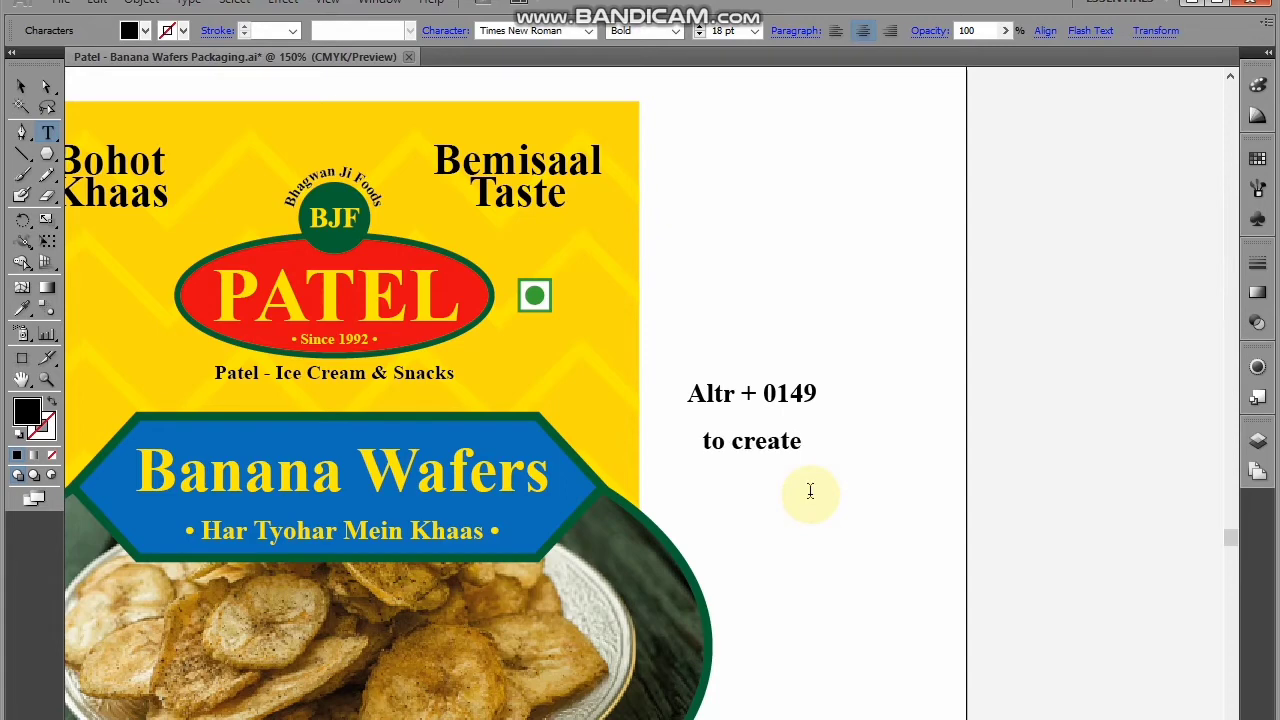
pyautogui.write('ullet')
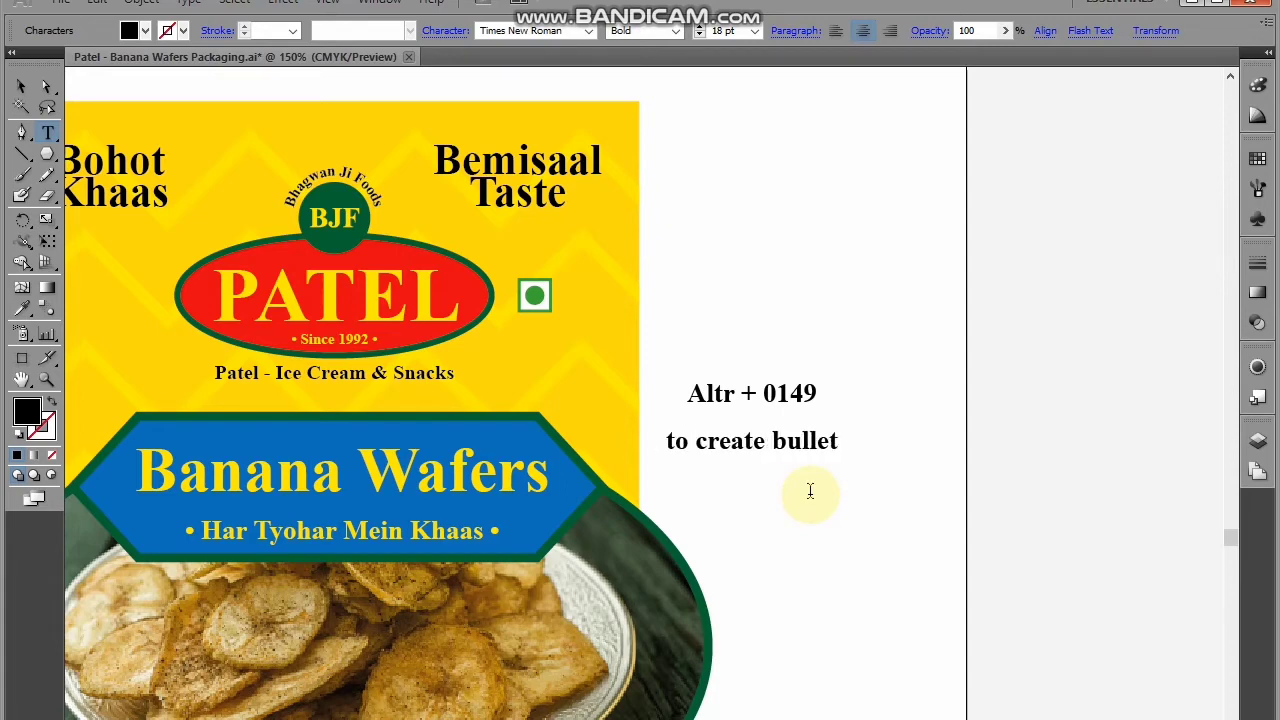
pyautogui.press('Escape')
pyautogui.click(809, 491)
pyautogui.moveTo(814, 511); pyautogui.dragTo(754, 287)
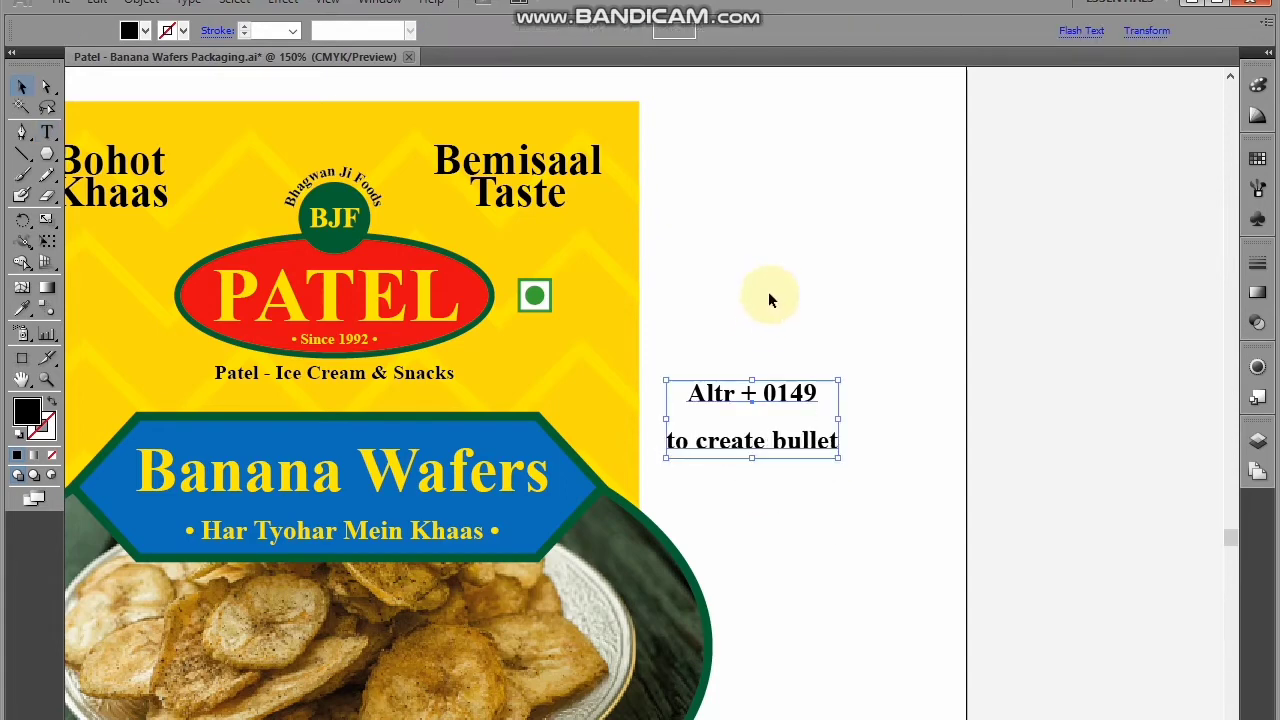
pyautogui.press('Delete')
# Move the slogan up closer to "Banana Wafers" and nudge both lines together to center them vertically in the banner
pyautogui.moveTo(763, 460); pyautogui.dragTo(897, 454)
pyautogui.click(597, 528)
pyautogui.moveTo(597, 528); pyautogui.dragTo(600, 510)
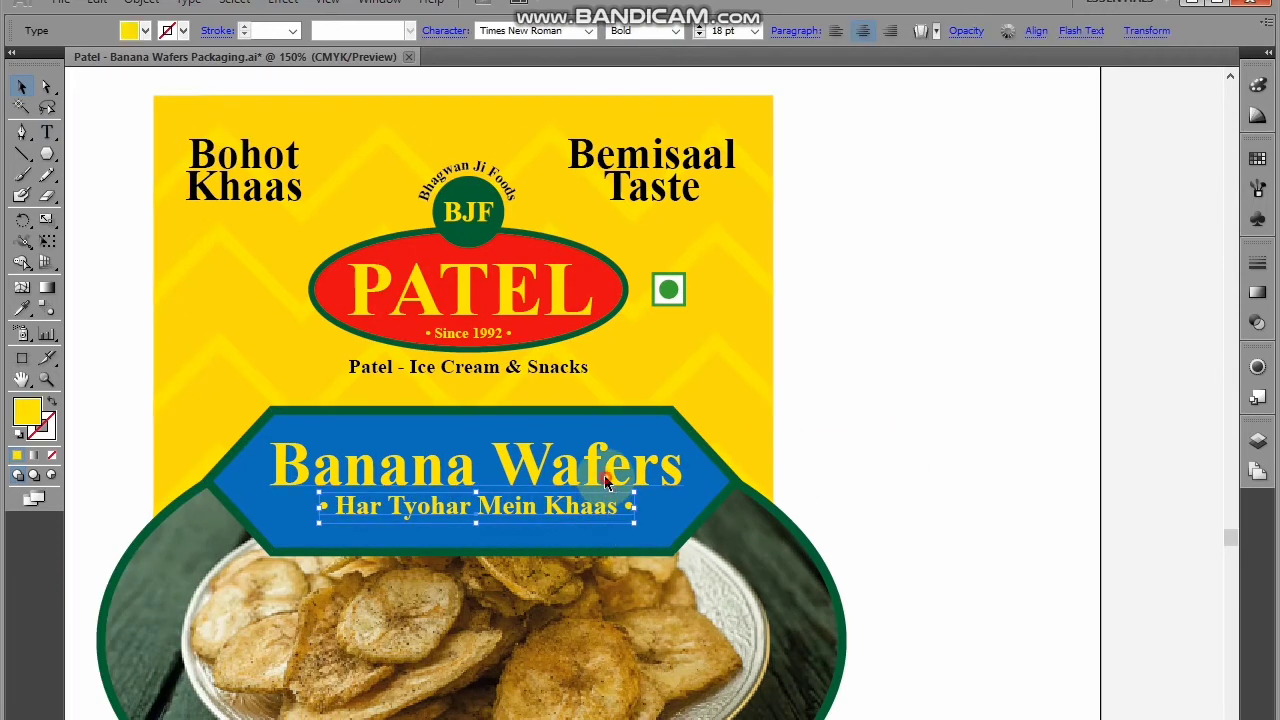
pyautogui.keyDown('shift'); pyautogui.click(606, 481); pyautogui.keyUp('shift')
pyautogui.hotkey('shift', 'Down')
pyautogui.press('Up')
pyautogui.press('Up')
pyautogui.press('Up')
pyautogui.press('Up')
pyautogui.press('Up')
pyautogui.press('Up')
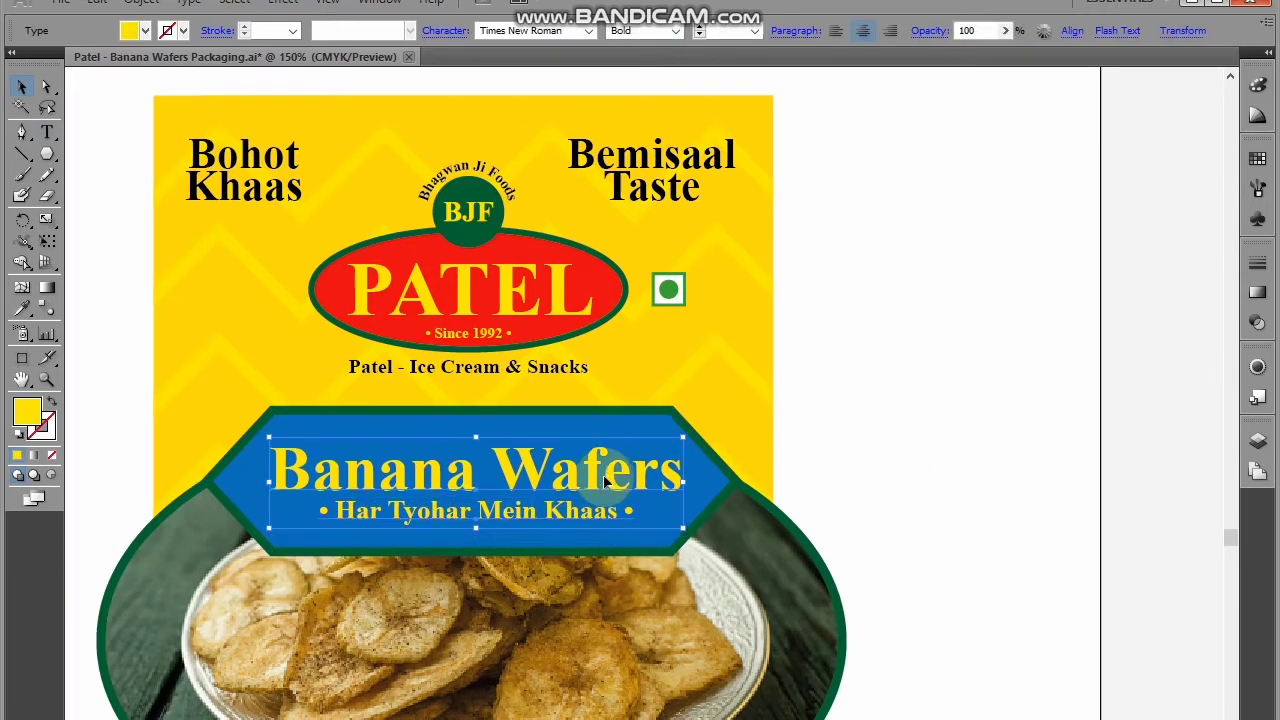
pyautogui.click(889, 431)
pyautogui.moveTo(838, 435); pyautogui.dragTo(888, 423)
pyautogui.click(929, 396)
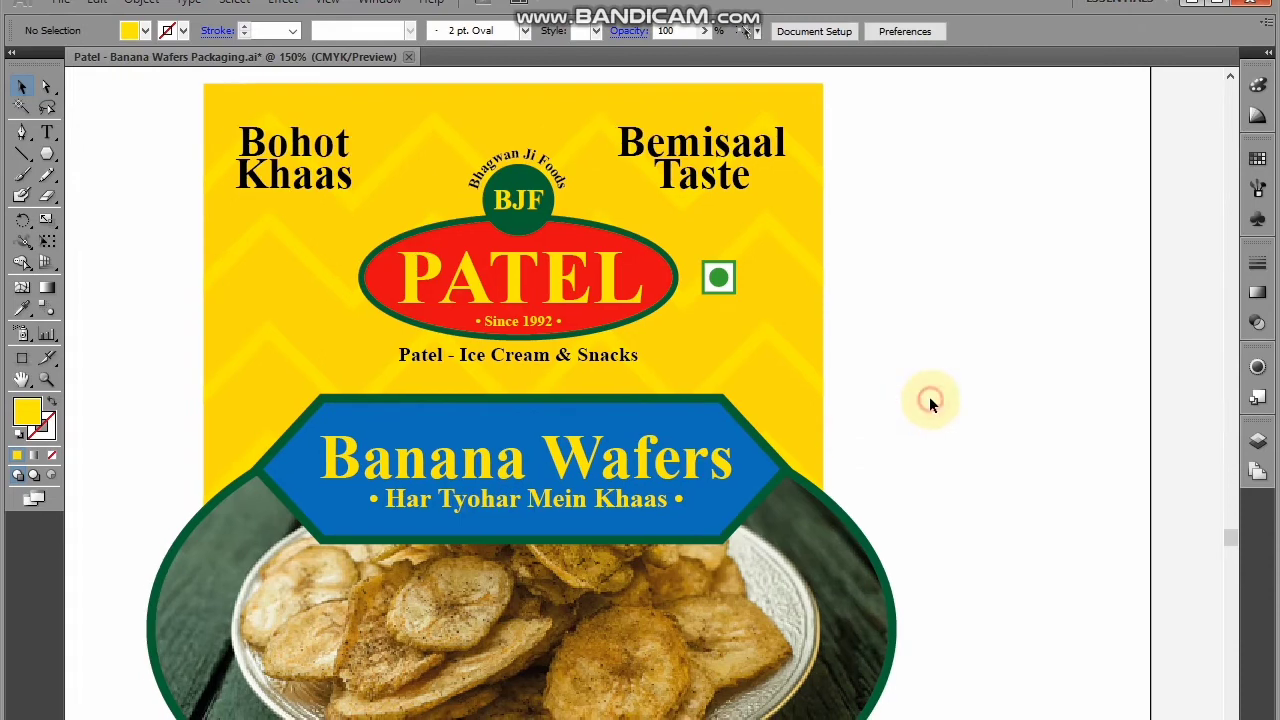
# Write the note "Now we will see how to place this design in Mockup for final output" and place it outside the artboard
pyautogui.scroll(-1, 929, 396)
pyautogui.moveTo(984, 424); pyautogui.dragTo(844, 451)
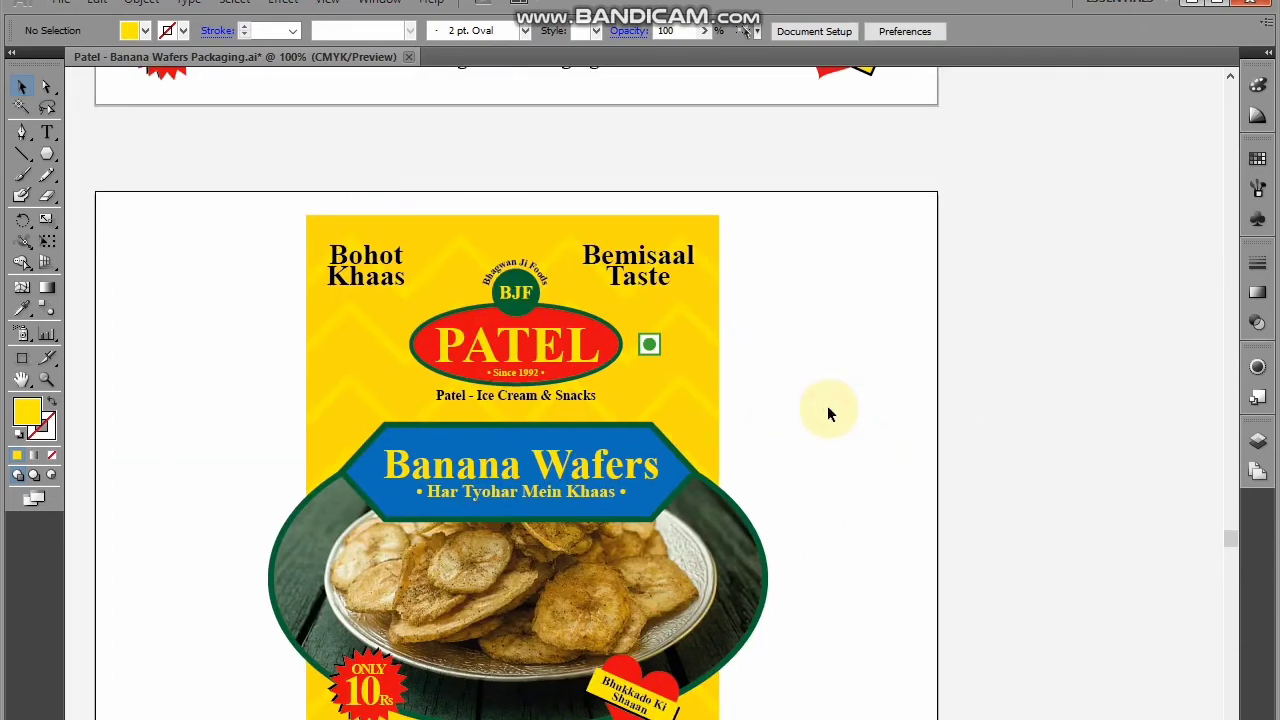
pyautogui.click(811, 405)
pyautogui.press('t')
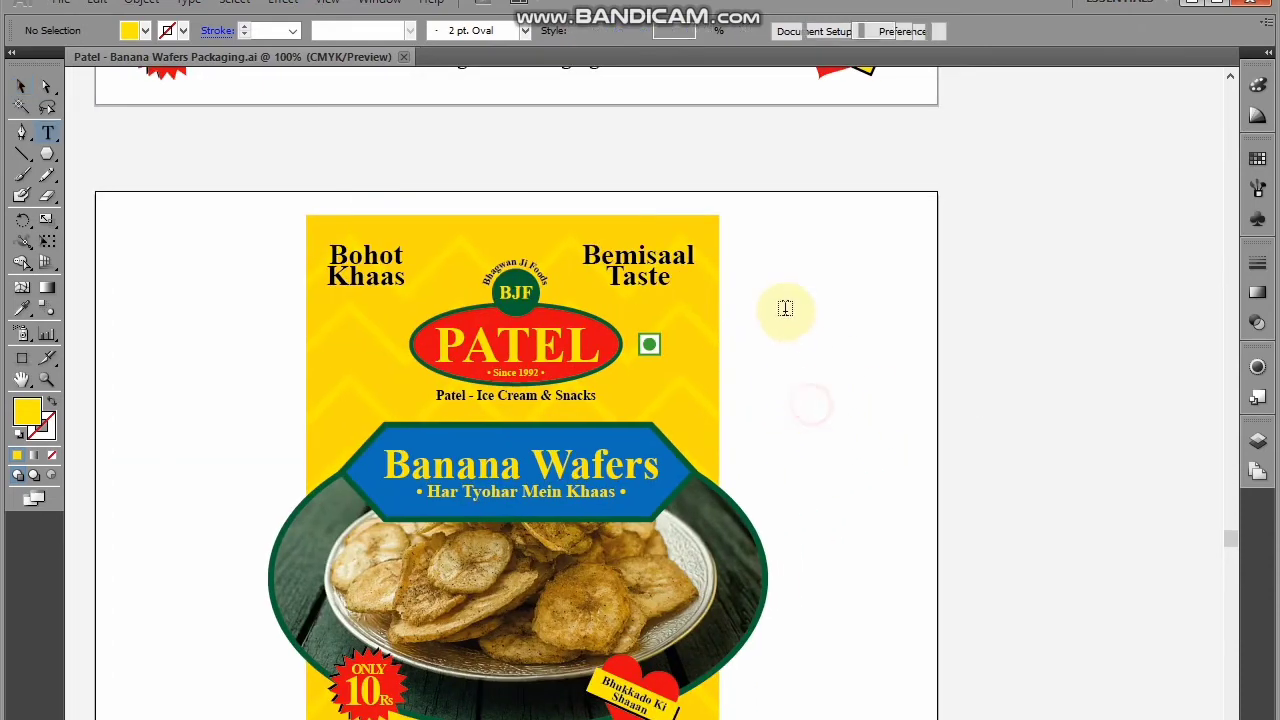
pyautogui.click(779, 357)
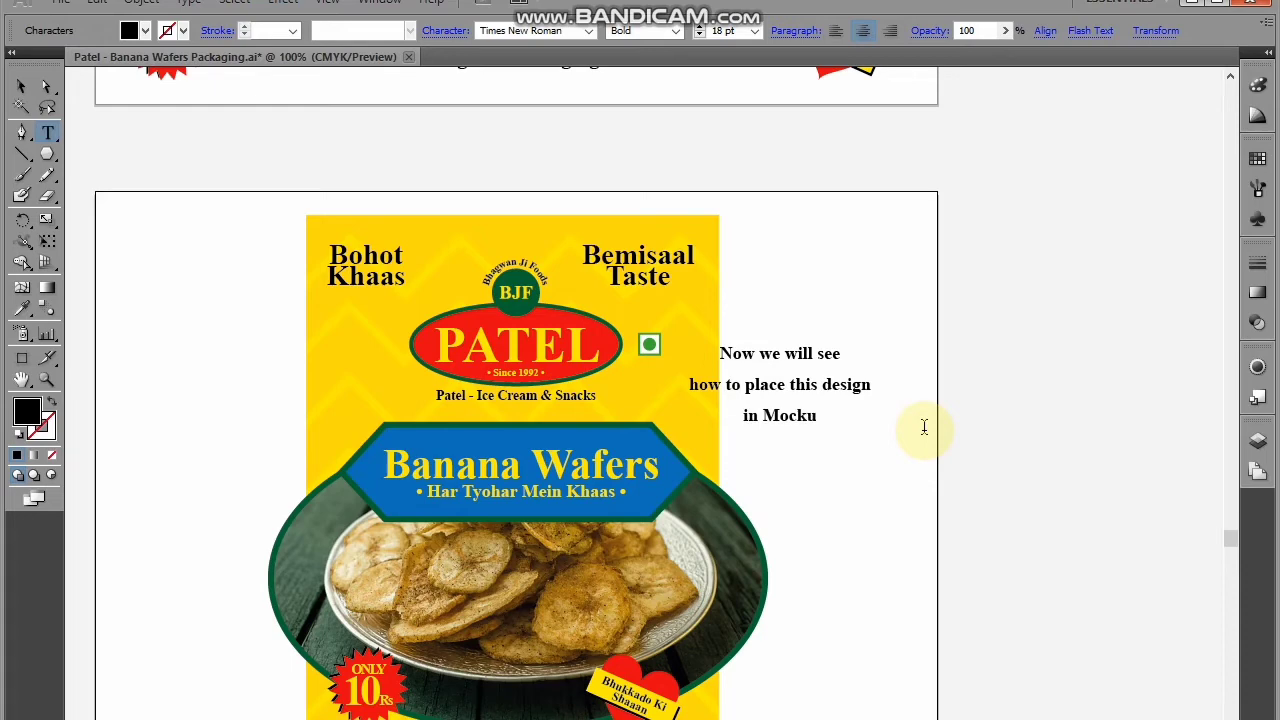
pyautogui.write('inal')
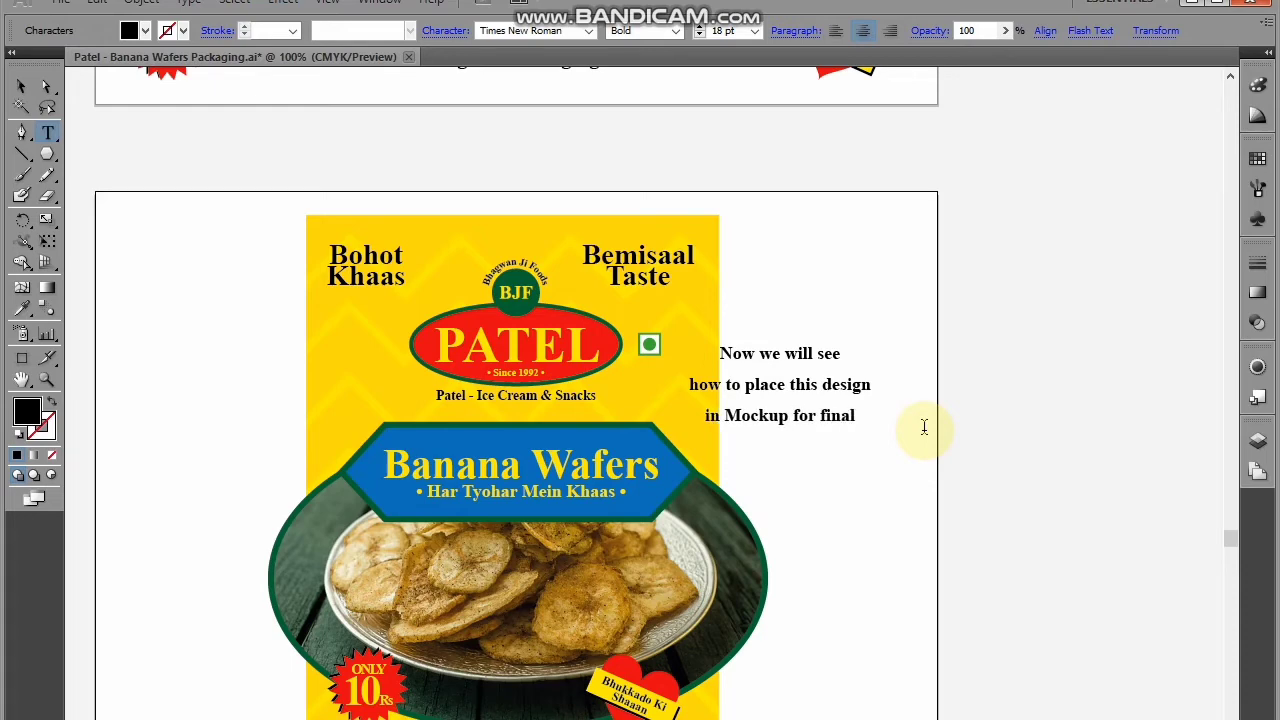
pyautogui.write(' output')
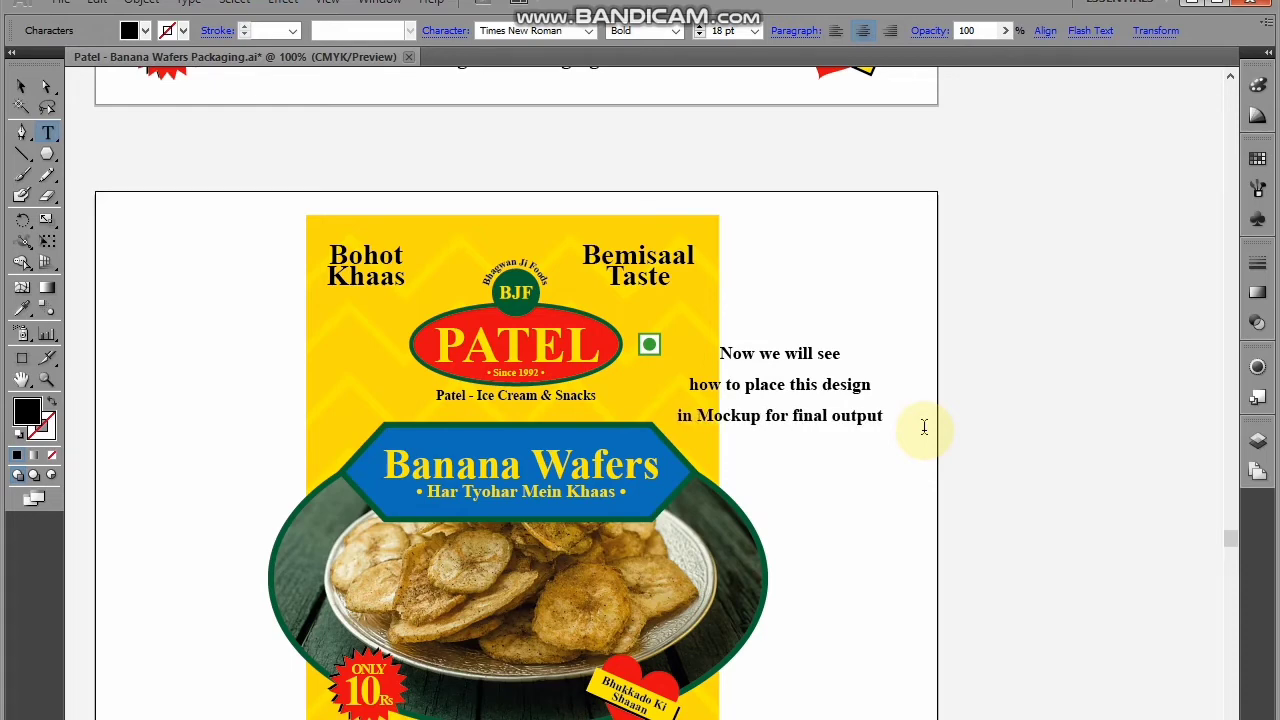
pyautogui.press('Escape')
pyautogui.moveTo(862, 425); pyautogui.dragTo(1154, 428)
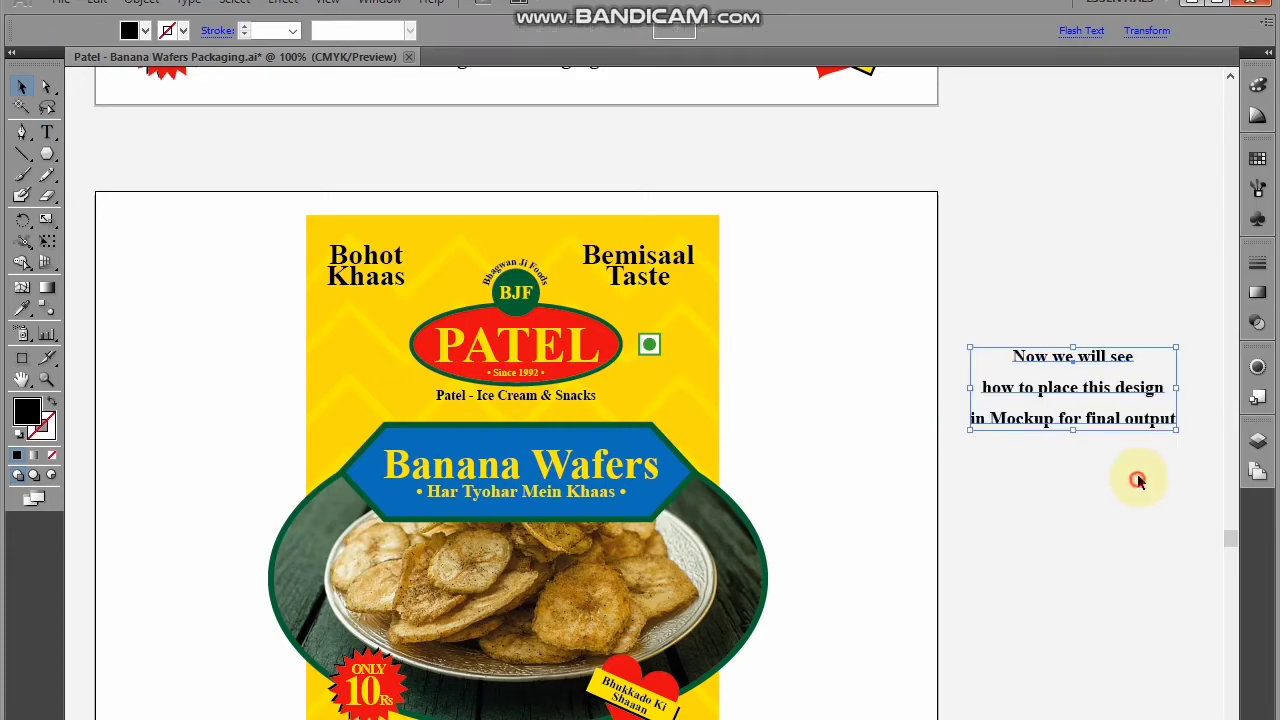
pyautogui.click(1125, 450)
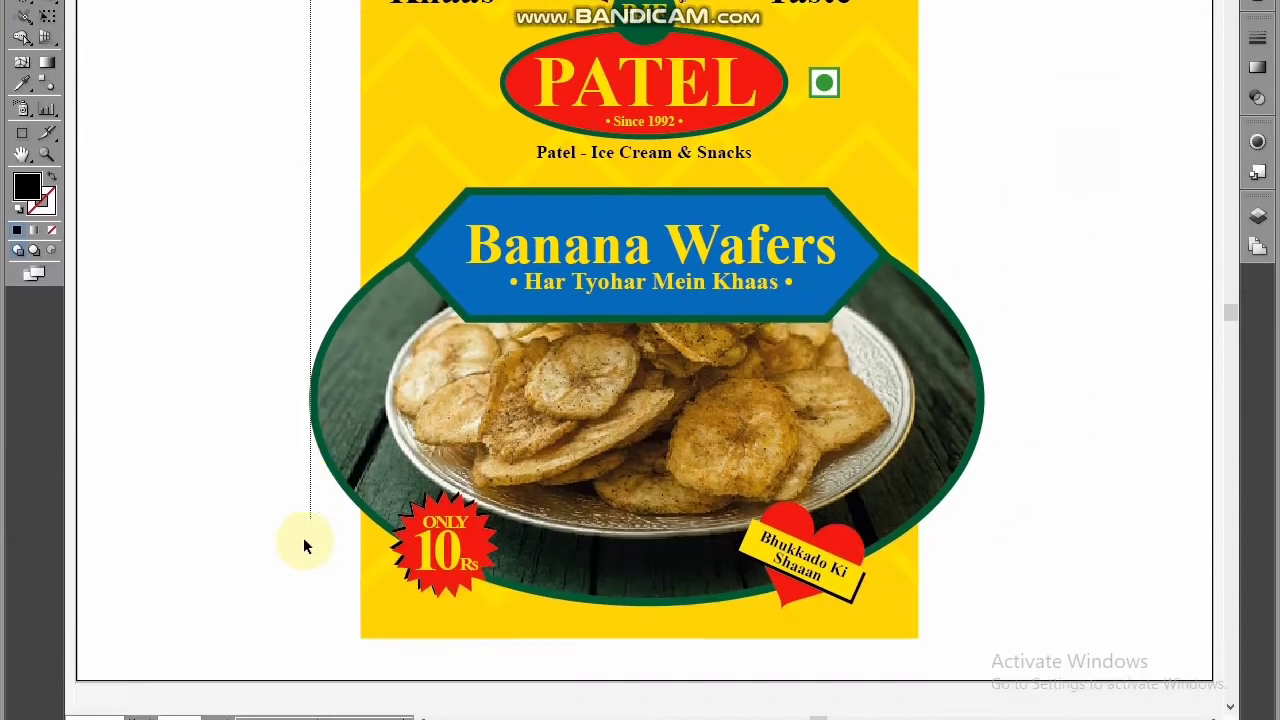
# Switch to Photoshop and paste the packet design into the blank pouch mockup
pyautogui.click(616, 701)
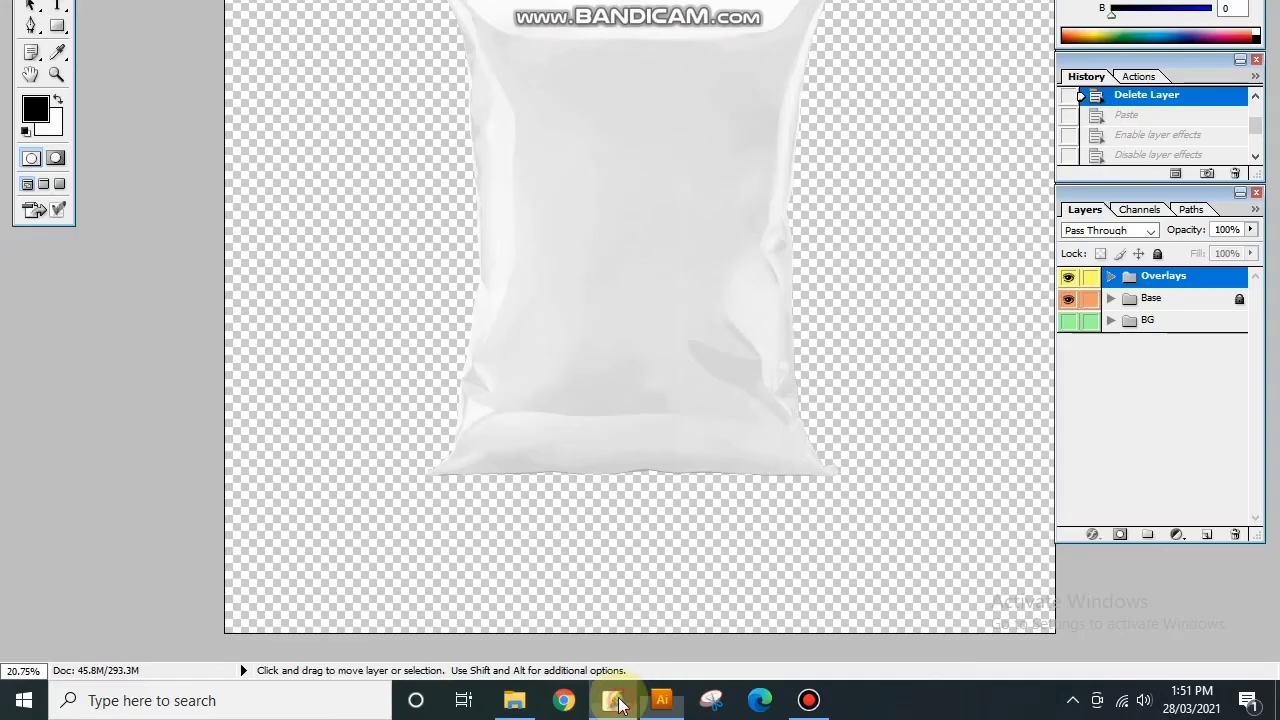
pyautogui.hotkey('ctrl', 'v')
pyautogui.click(684, 24)
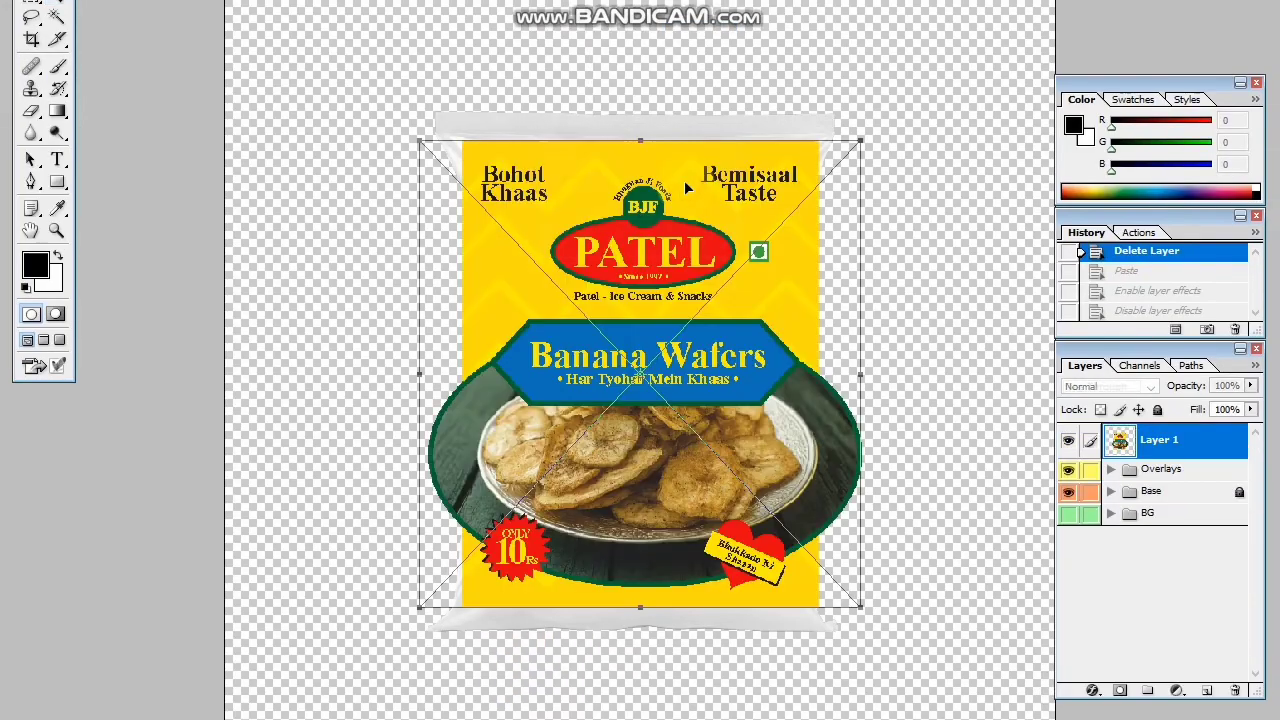
# Stretch the pasted packet design until it covers the whole pouch, and move its layer between the Overlays and Base groups
pyautogui.moveTo(642, 140); pyautogui.dragTo(645, 111)
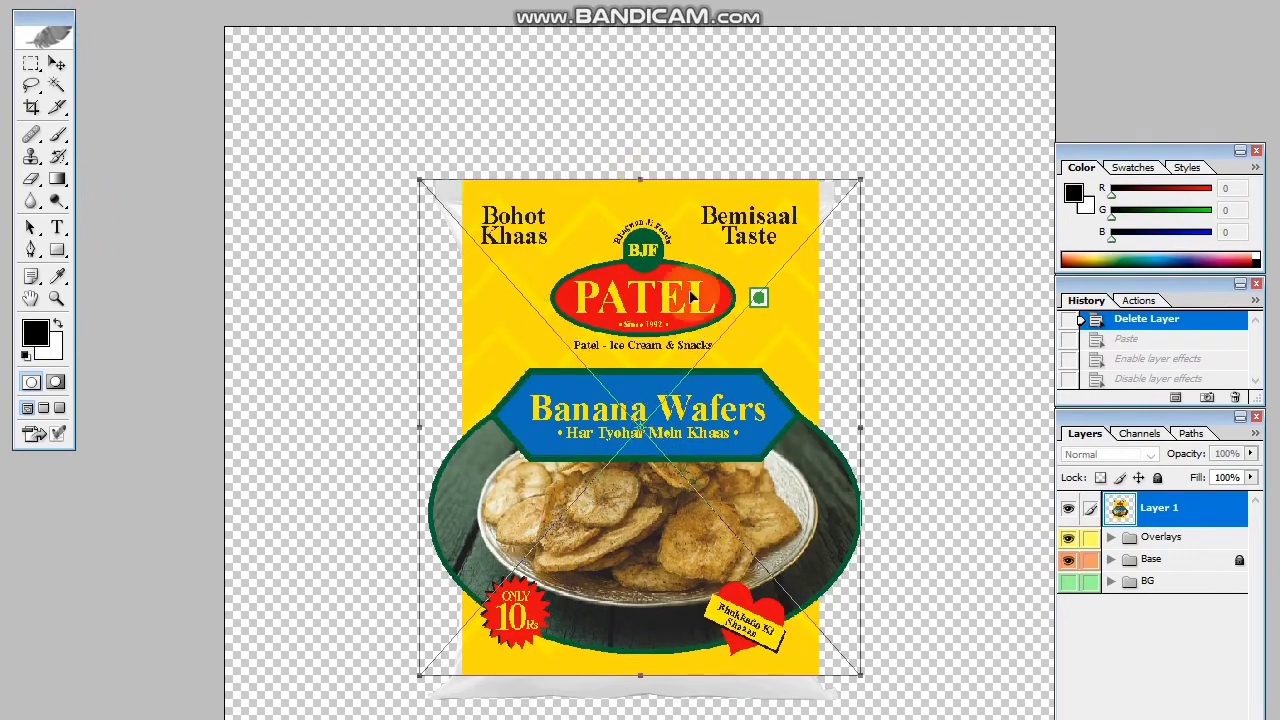
pyautogui.moveTo(651, 492); pyautogui.dragTo(645, 506)
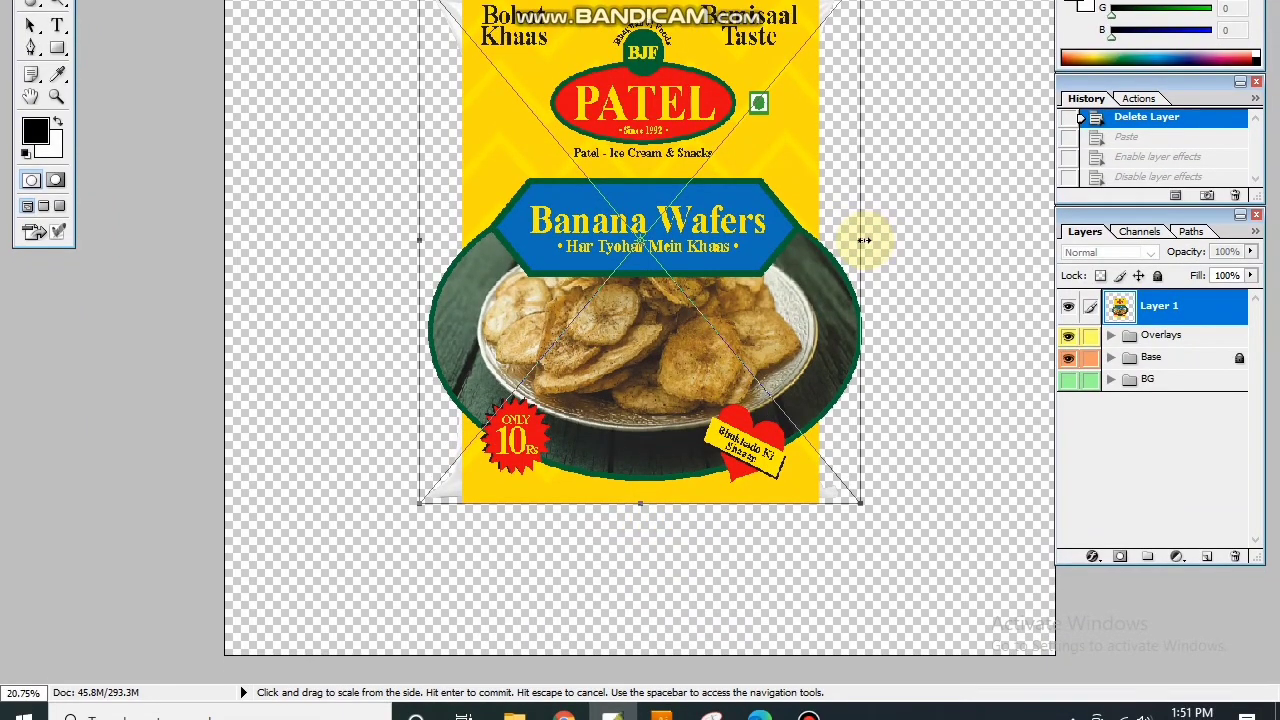
pyautogui.moveTo(864, 240); pyautogui.dragTo(882, 241)
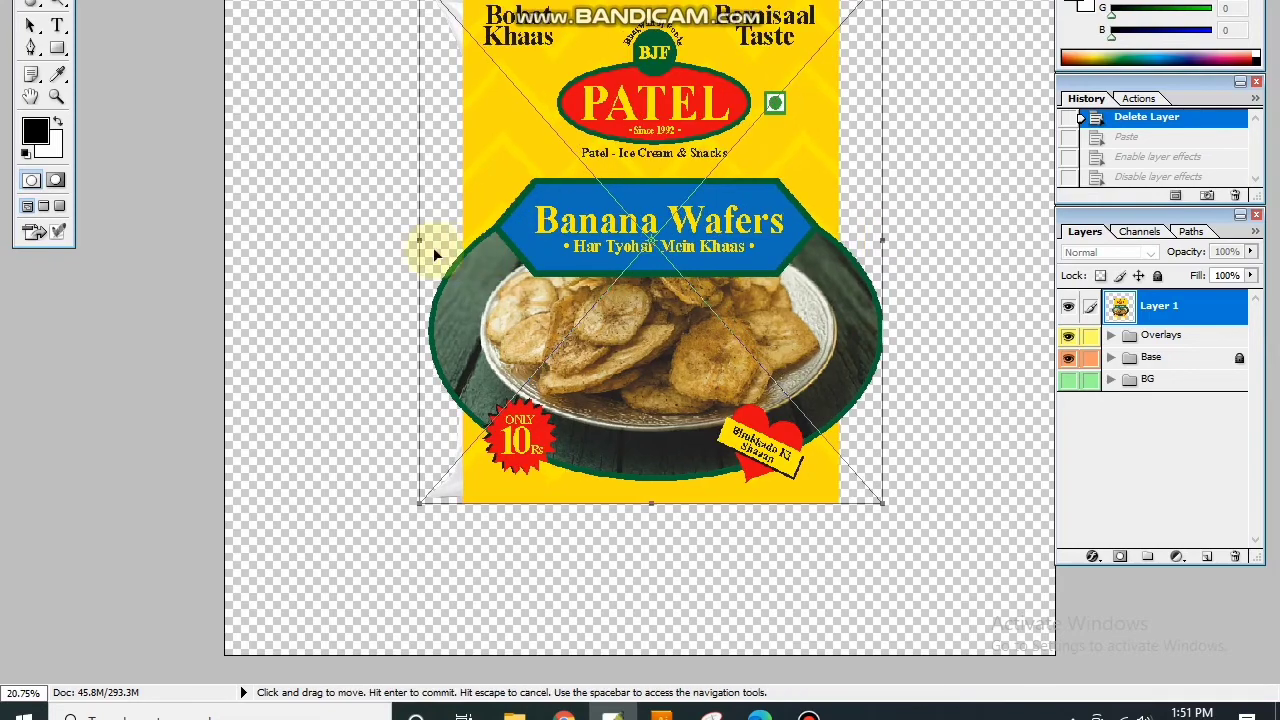
pyautogui.moveTo(419, 241); pyautogui.dragTo(381, 241)
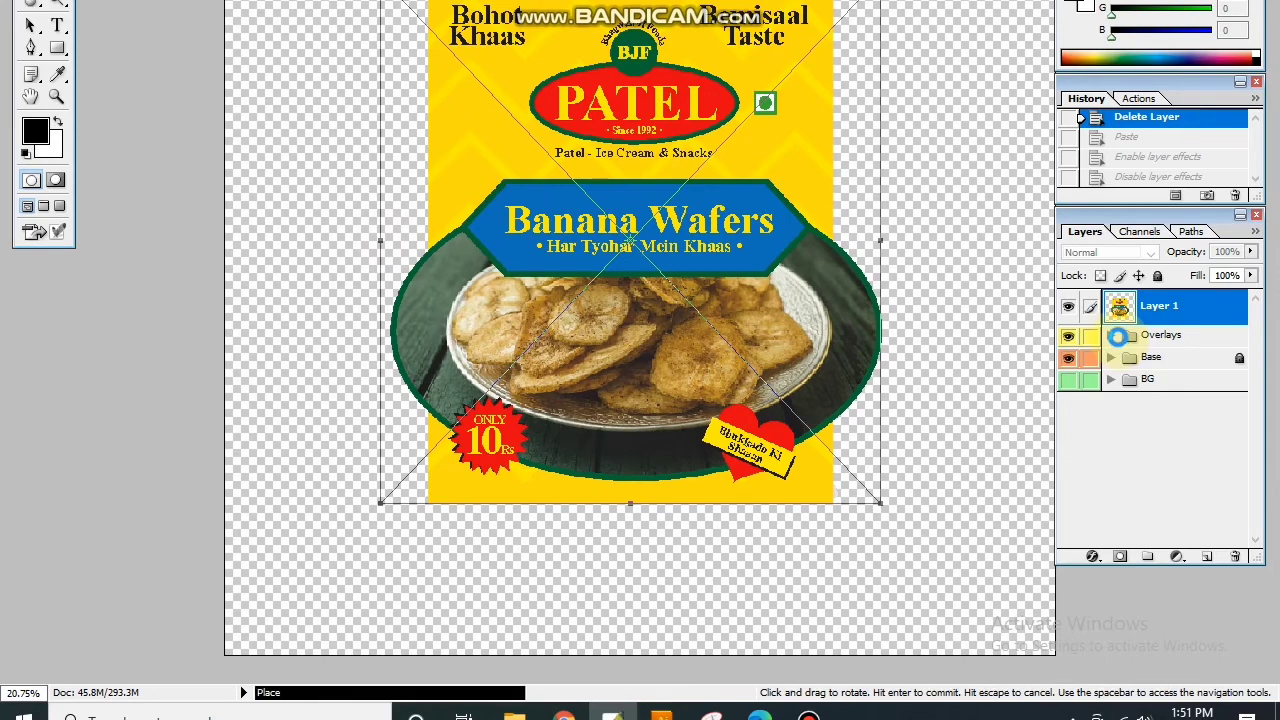
pyautogui.moveTo(1140, 306); pyautogui.dragTo(1163, 356)
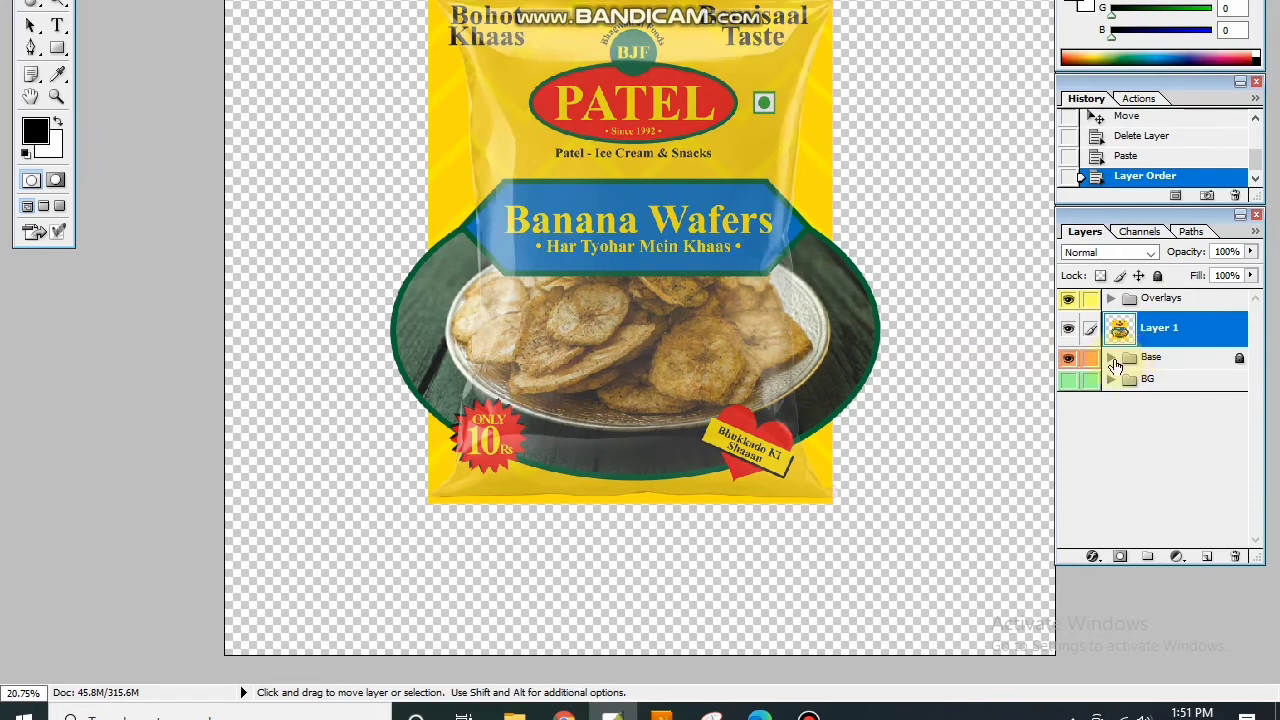
# Load the pouch outline from layer 01 in the Overlays group, invert the selection, delete the design outside it and deselect
pyautogui.click(1110, 298)
pyautogui.scroll(-5, 1140, 420)
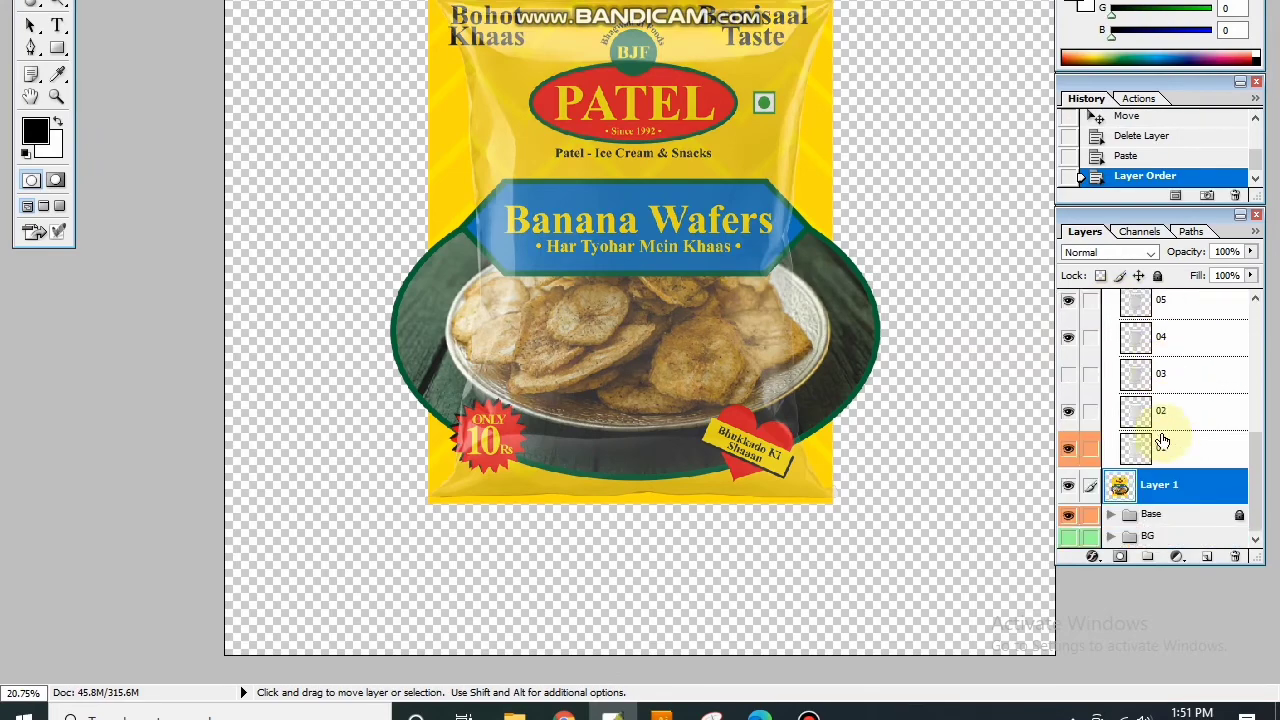
pyautogui.keyDown('ctrl'); pyautogui.click(1141, 457); pyautogui.keyUp('ctrl')
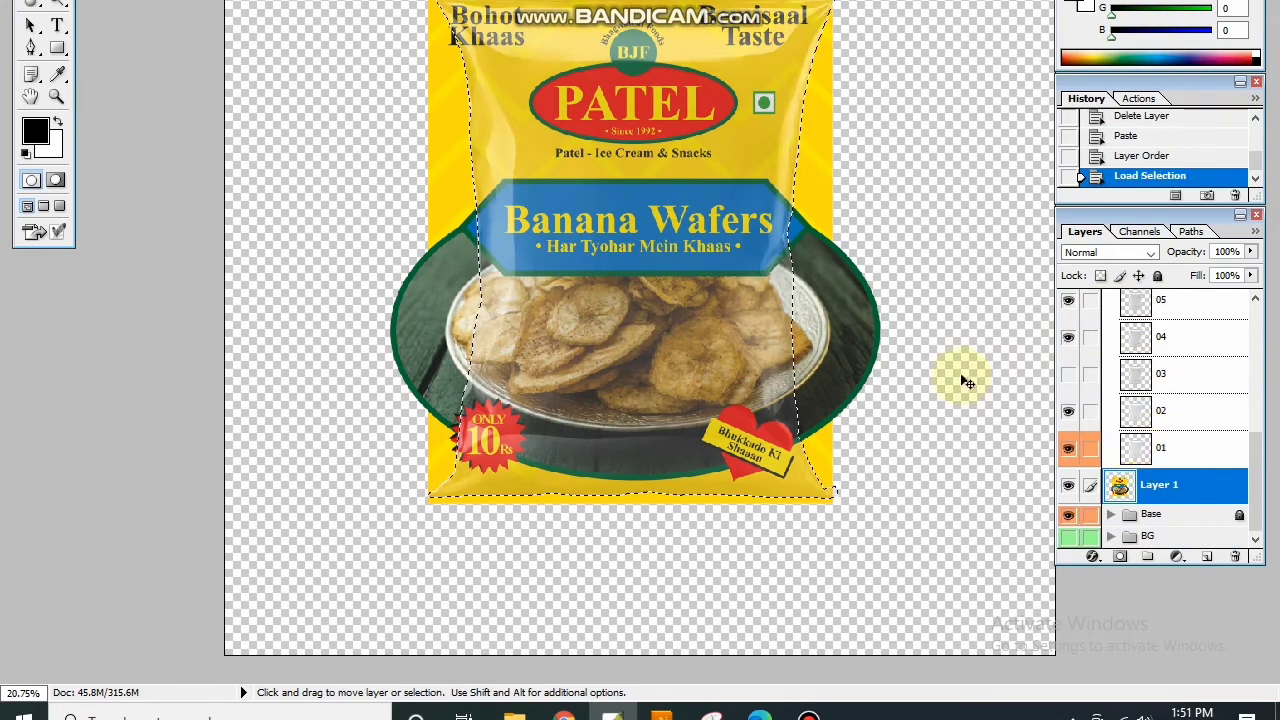
pyautogui.hotkey('ctrl', 'shift', 'i')
pyautogui.press('Delete')
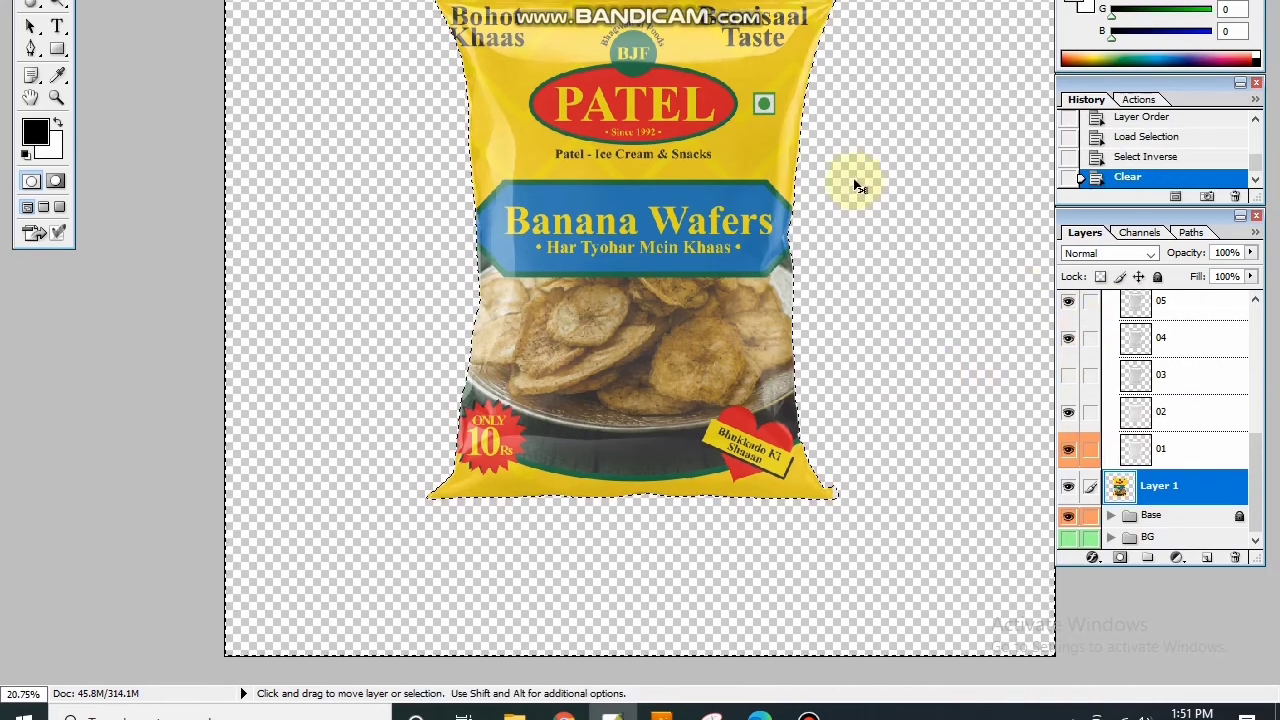
pyautogui.hotkey('ctrl', 'd')
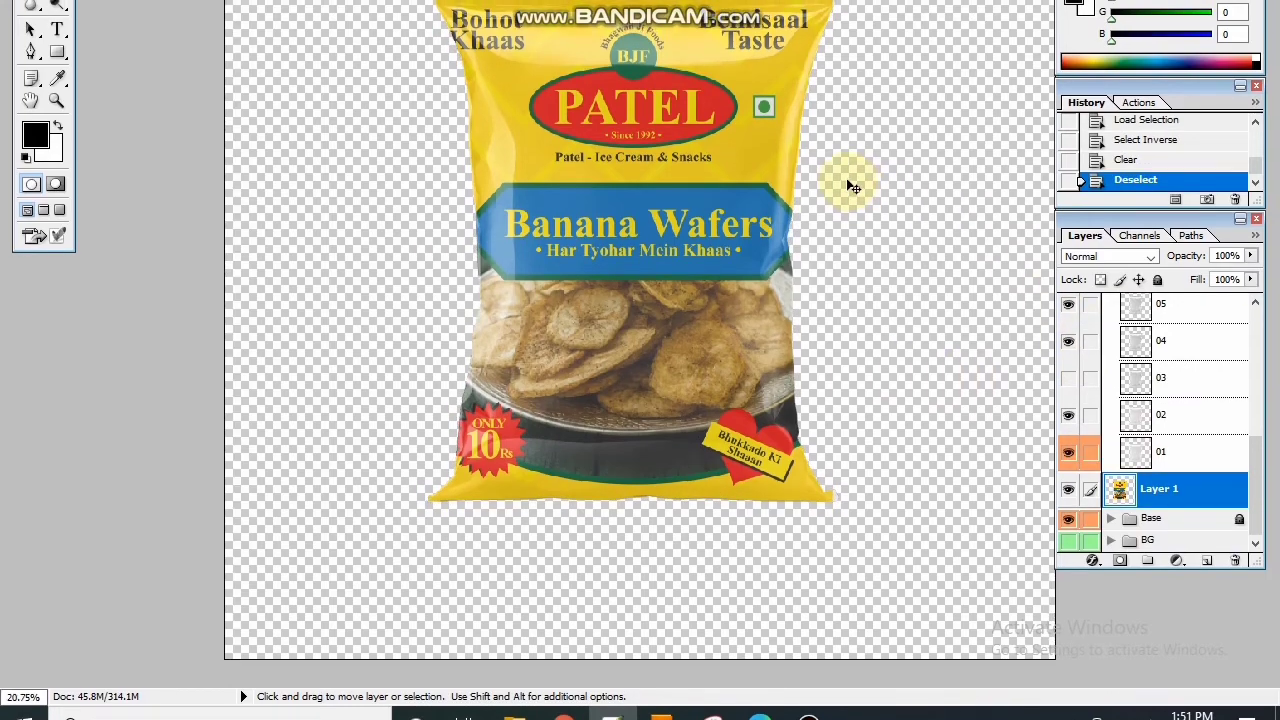
# Enlarge the view of the pouch and close the Color, History and Layers palettes
pyautogui.hotkey('ctrl', 'alt', '0')
pyautogui.hotkey('ctrl', '0')
pyautogui.hotkey('ctrl', '-')
pyautogui.hotkey('ctrl', 'alt', '0')
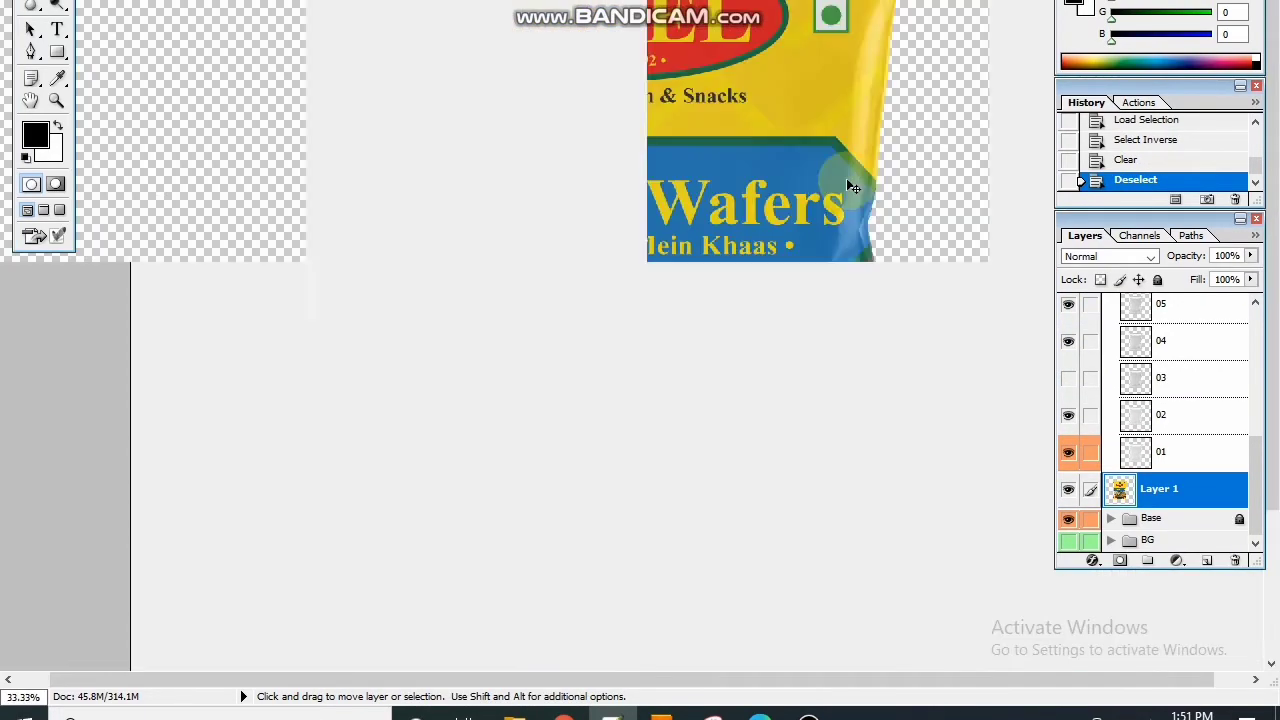
pyautogui.hotkey('ctrl', '0')
pyautogui.hotkey('ctrl', '-')
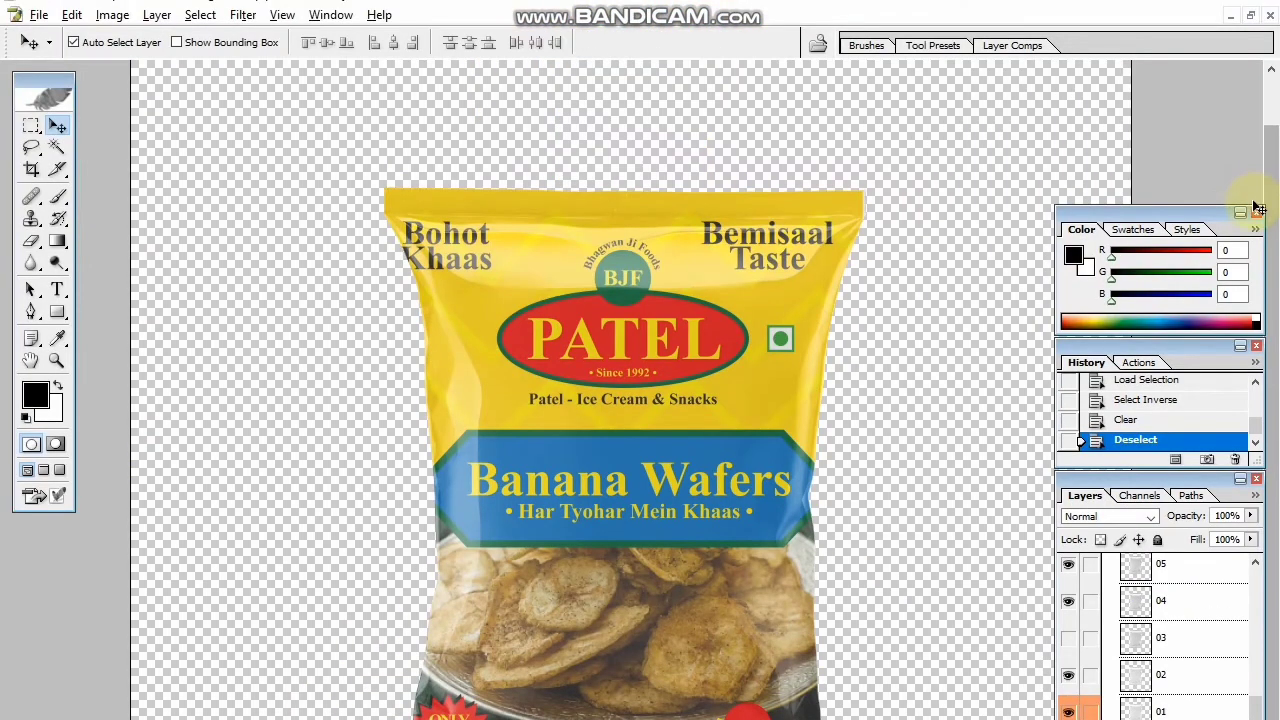
pyautogui.click(1256, 212)
pyautogui.click(1257, 347)
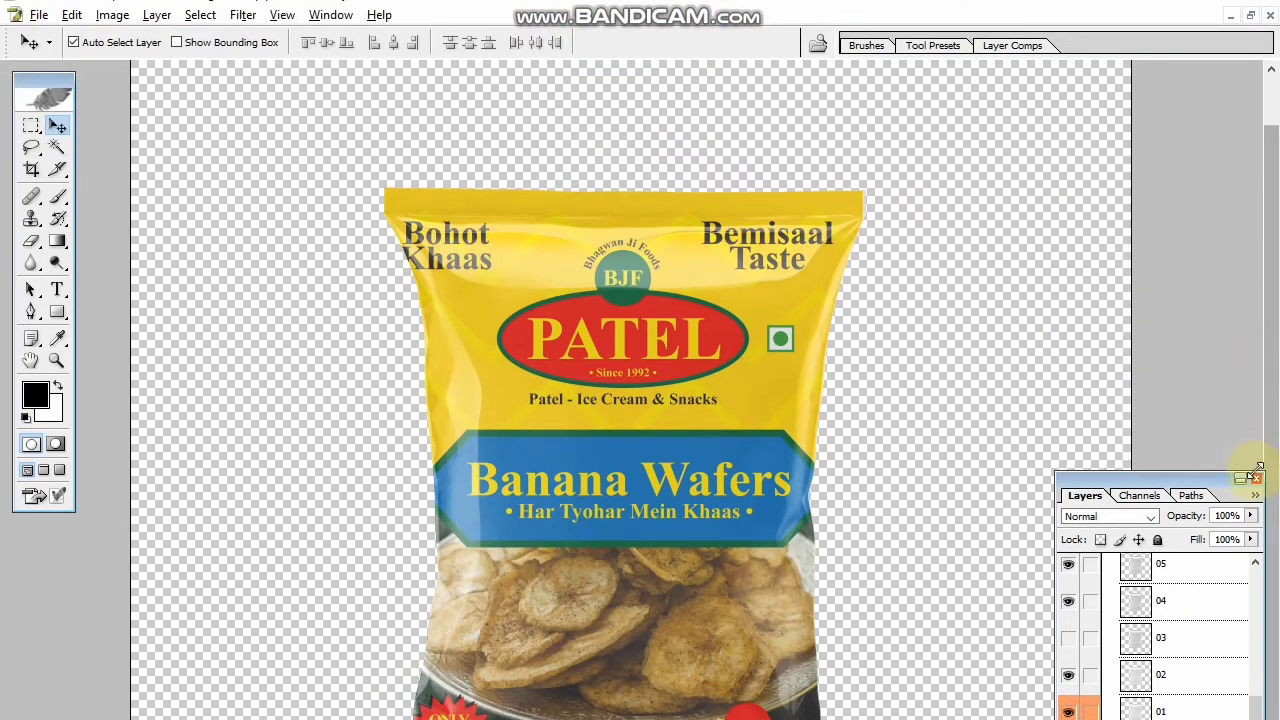
pyautogui.click(1256, 479)
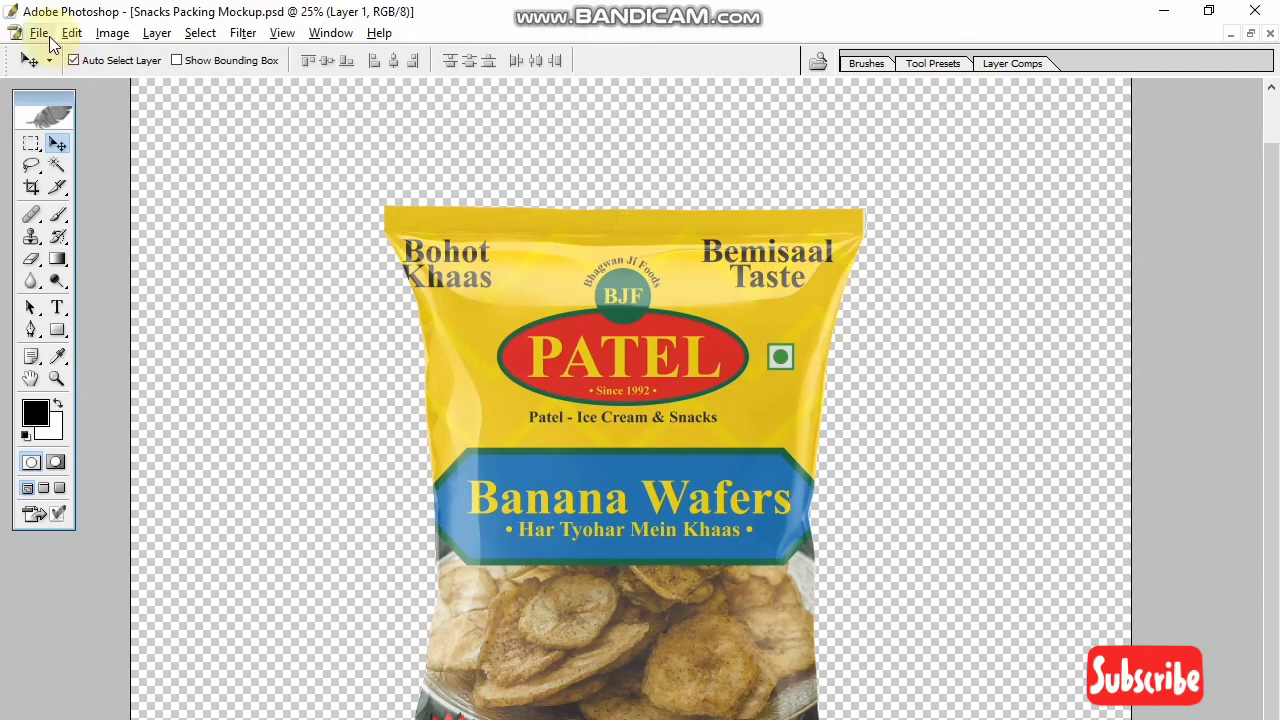
# Start a new document named "Final output" with a width of 1280 pixels and a height of 720 pixels
pyautogui.click(39, 33)
pyautogui.click(70, 57)
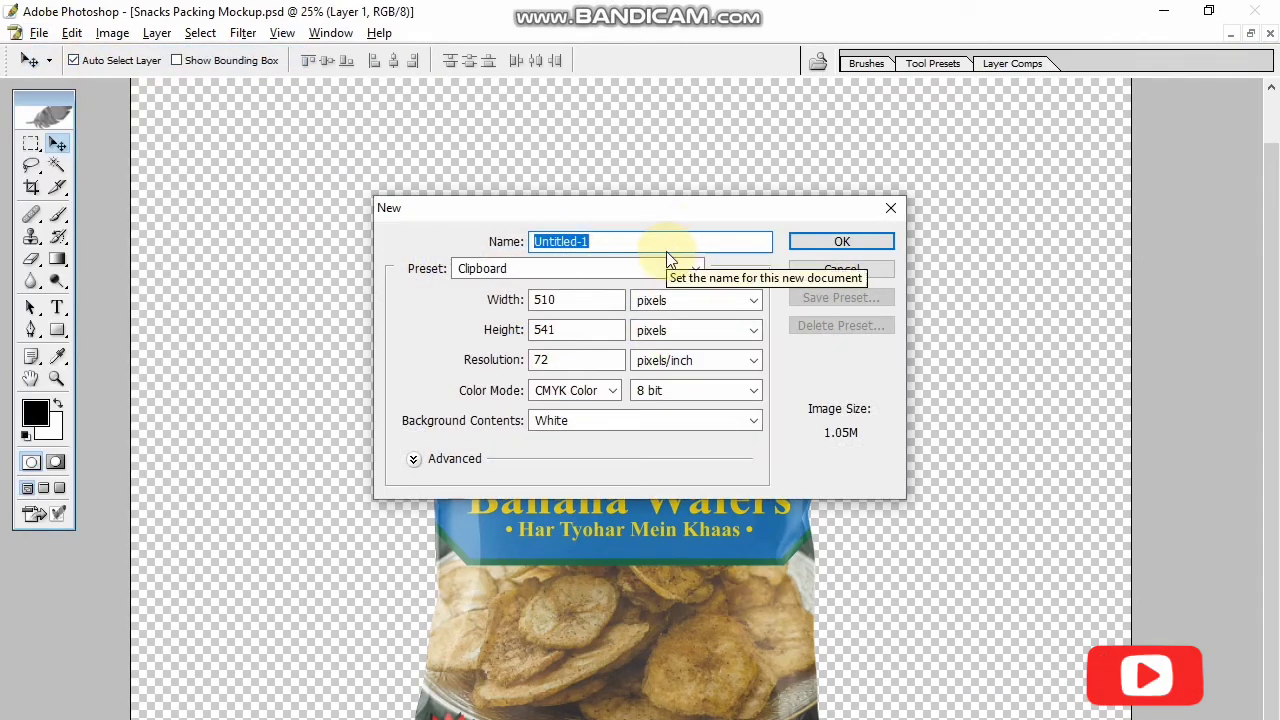
pyautogui.write('Final out')
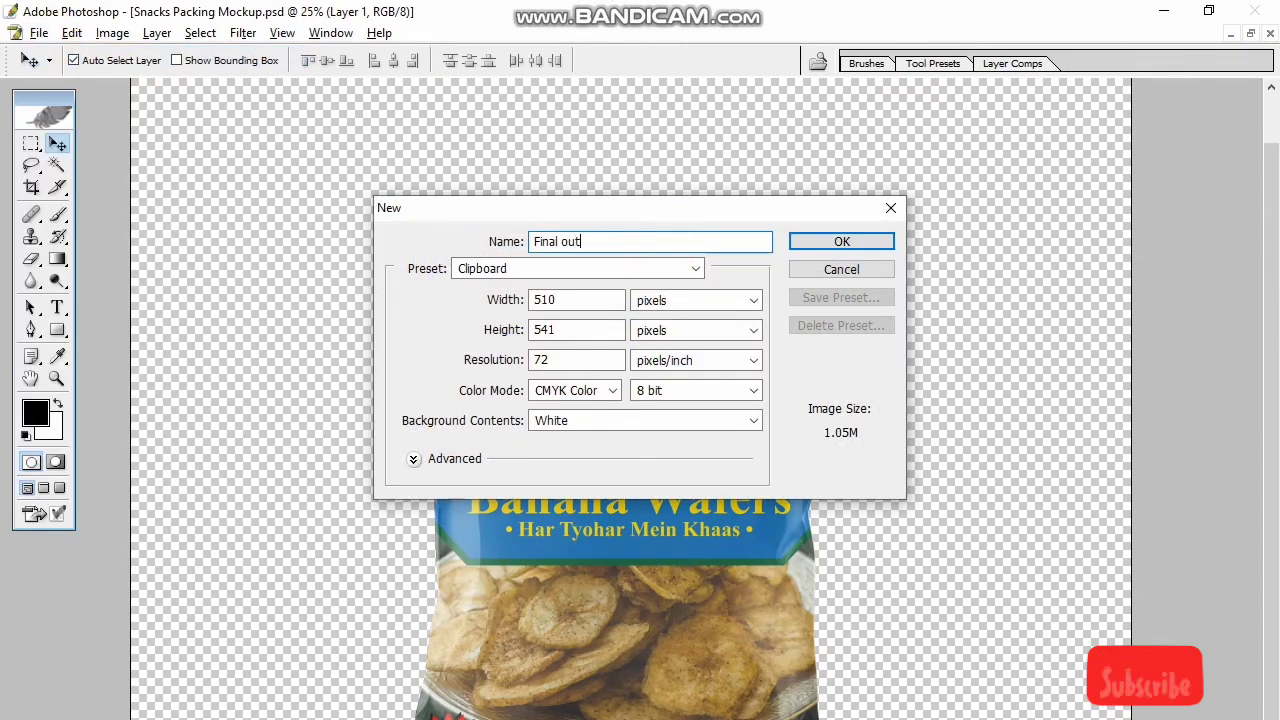
pyautogui.write('put')
pyautogui.click(602, 299)
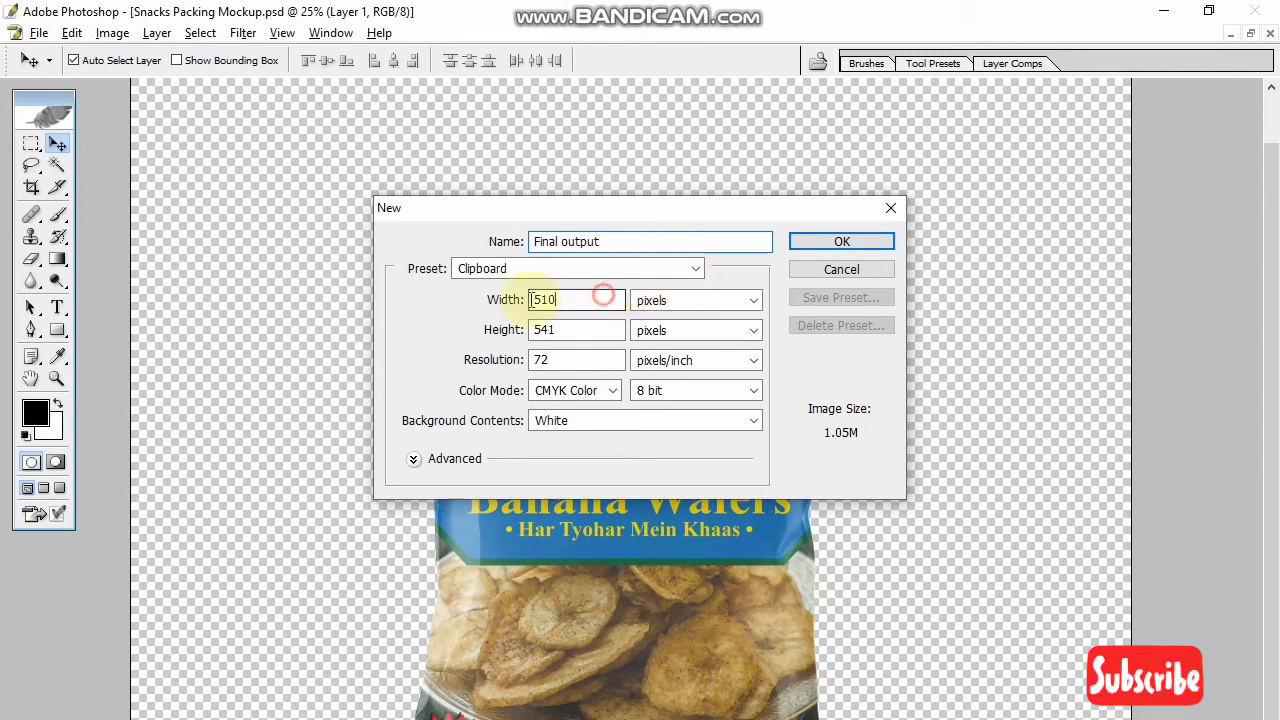
pyautogui.write('1280')
pyautogui.press('Tab')
pyautogui.press('Tab')
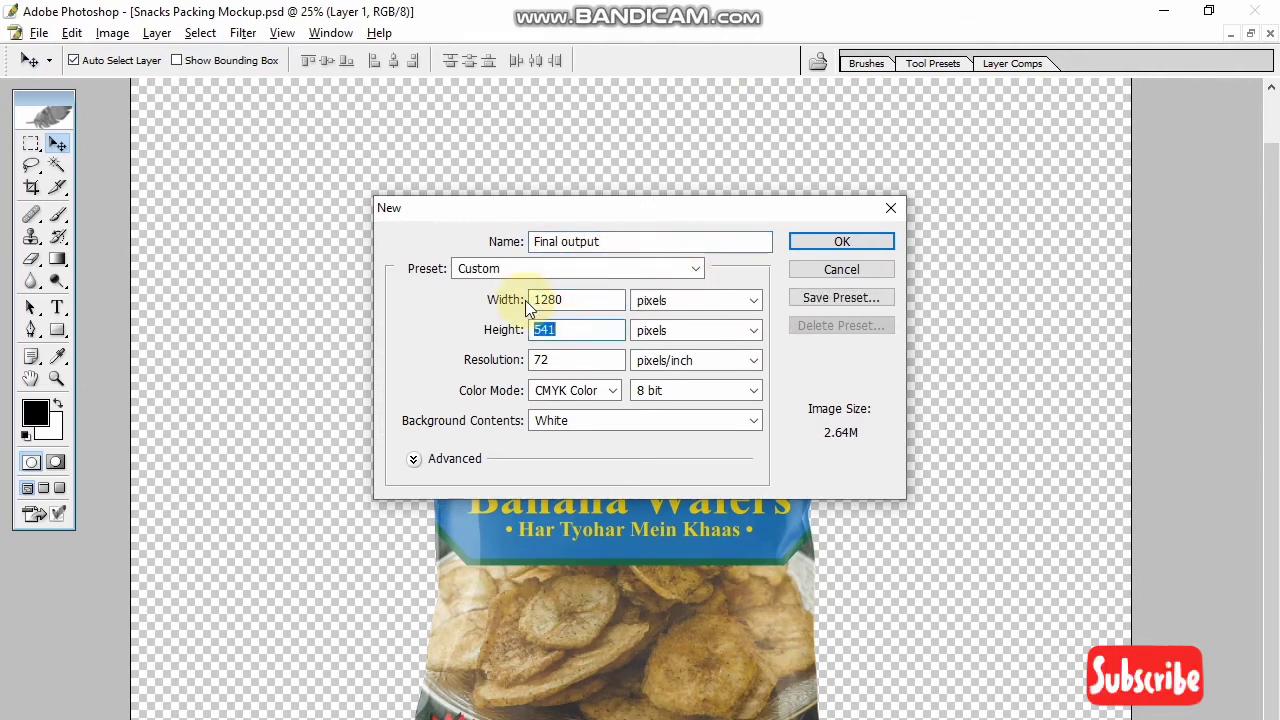
pyautogui.write('720')
pyautogui.press('Tab')
# Set the new document's resolution to 150 pixels/inch and its color mode to RGB Color, and create it
pyautogui.click(562, 358)
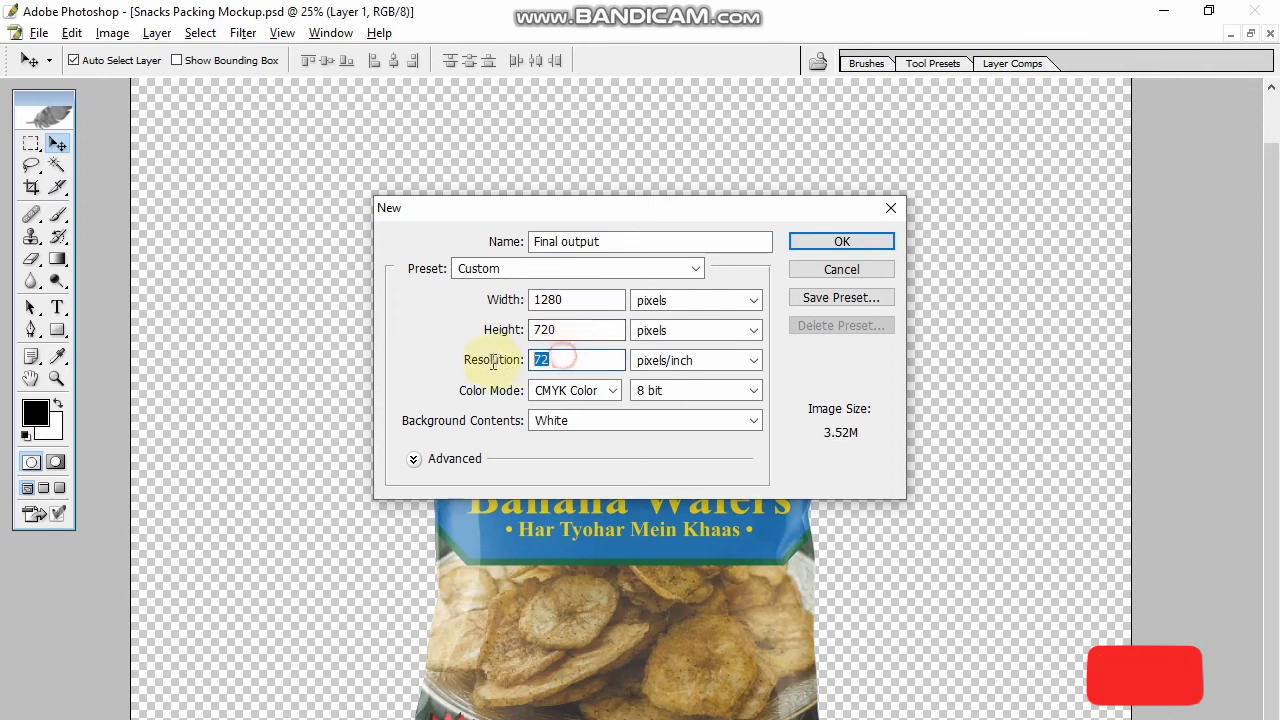
pyautogui.write('150')
pyautogui.press('Tab')
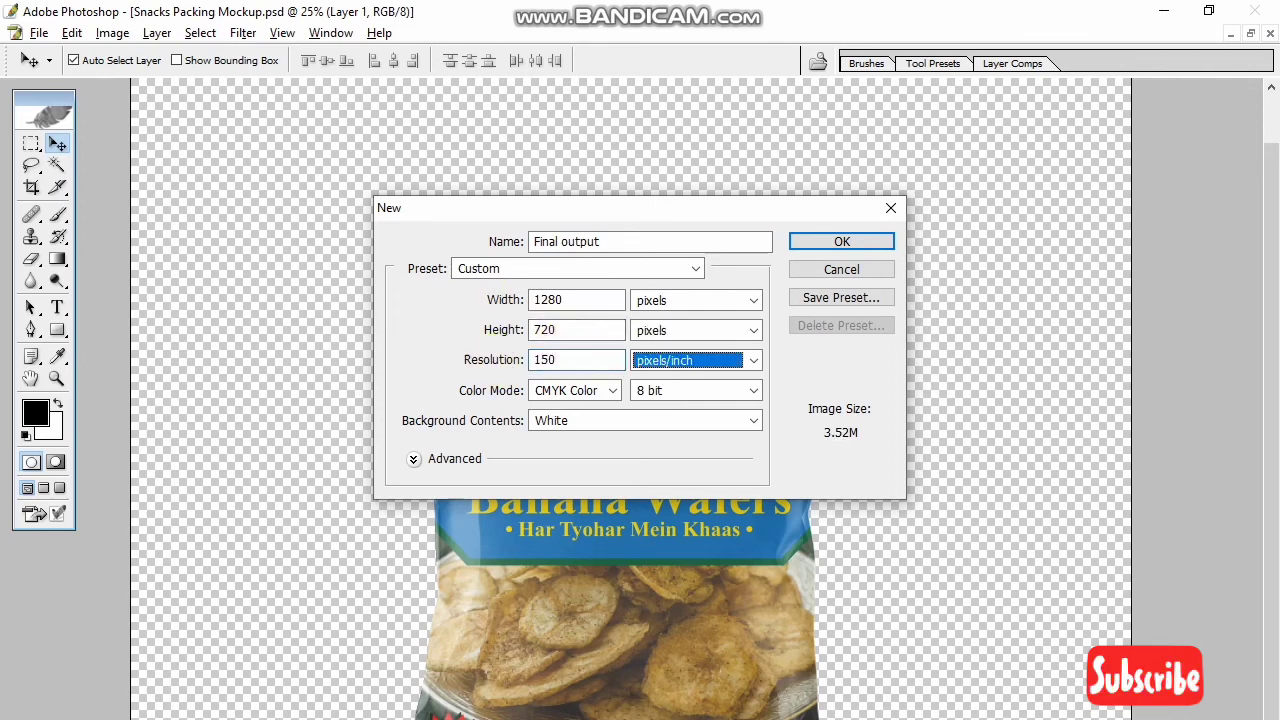
pyautogui.click(612, 390)
pyautogui.click(565, 440)
pyautogui.click(812, 243)
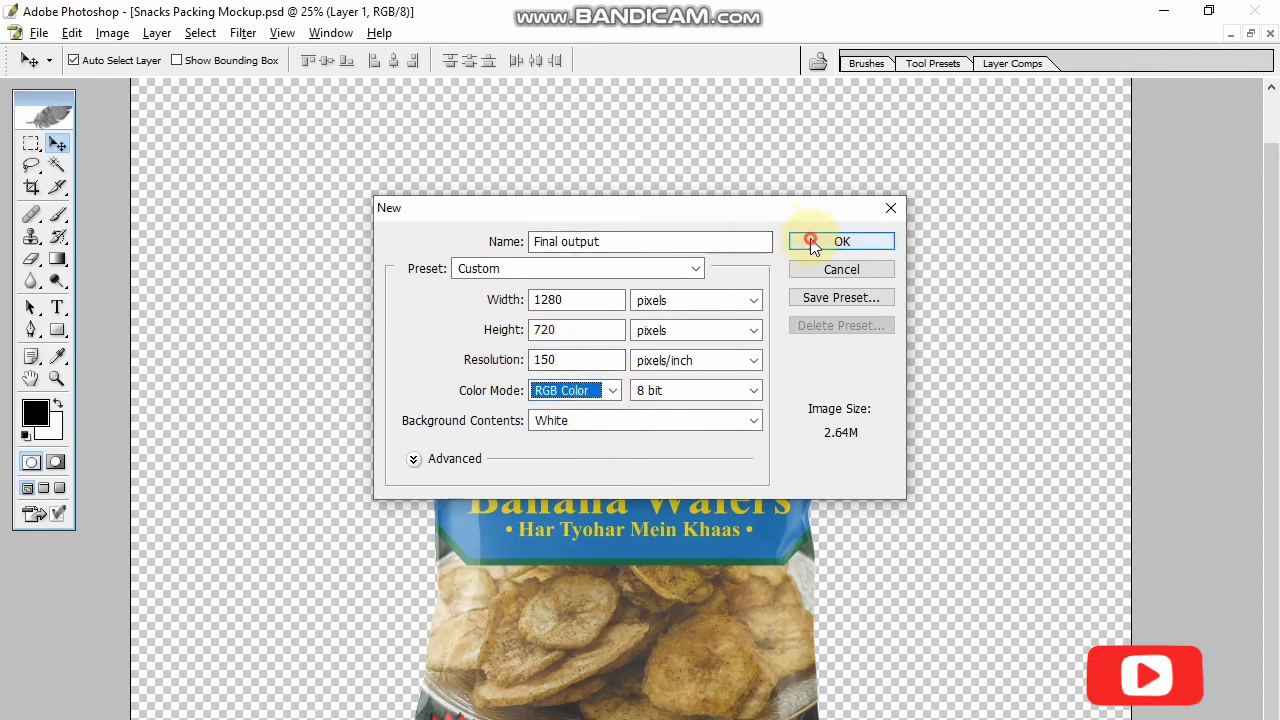
# Show the documents as floating windows, move Final output aside and bring the Snacks Packing Mockup window to the front
pyautogui.click(1250, 34)
pyautogui.moveTo(500, 106); pyautogui.dragTo(755, 257)
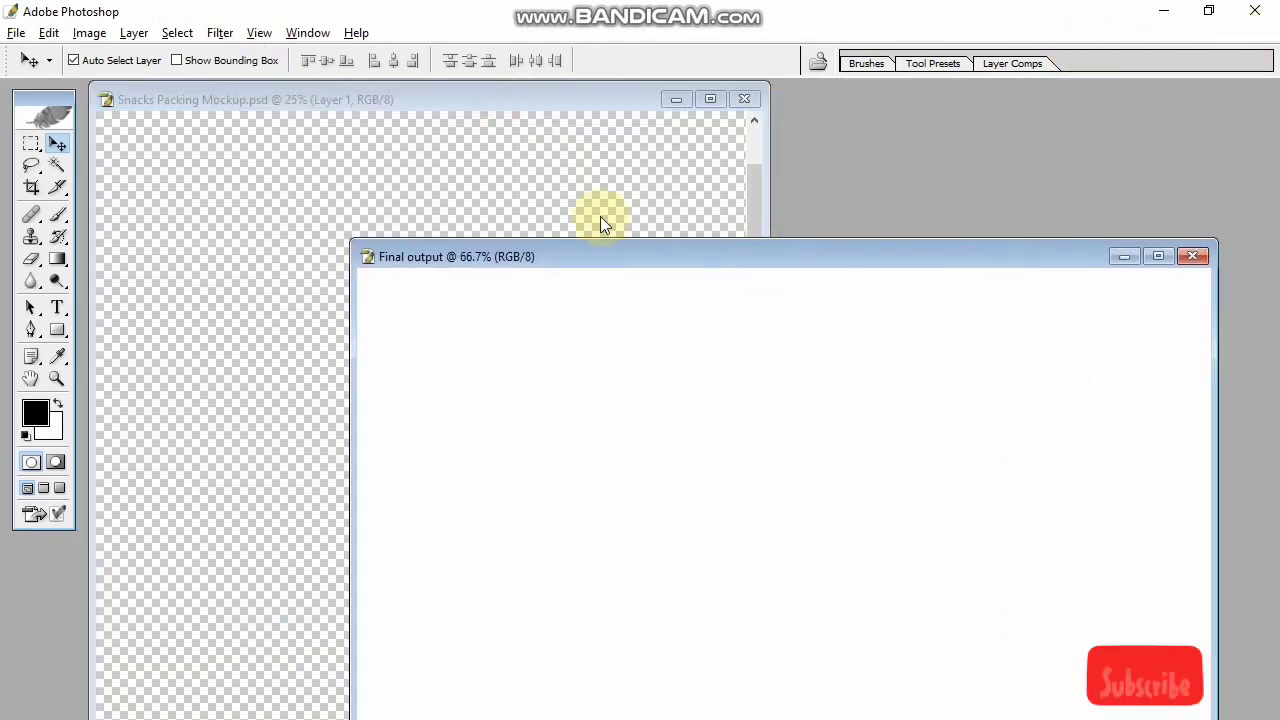
pyautogui.click(600, 216)
pyautogui.click(16, 32)
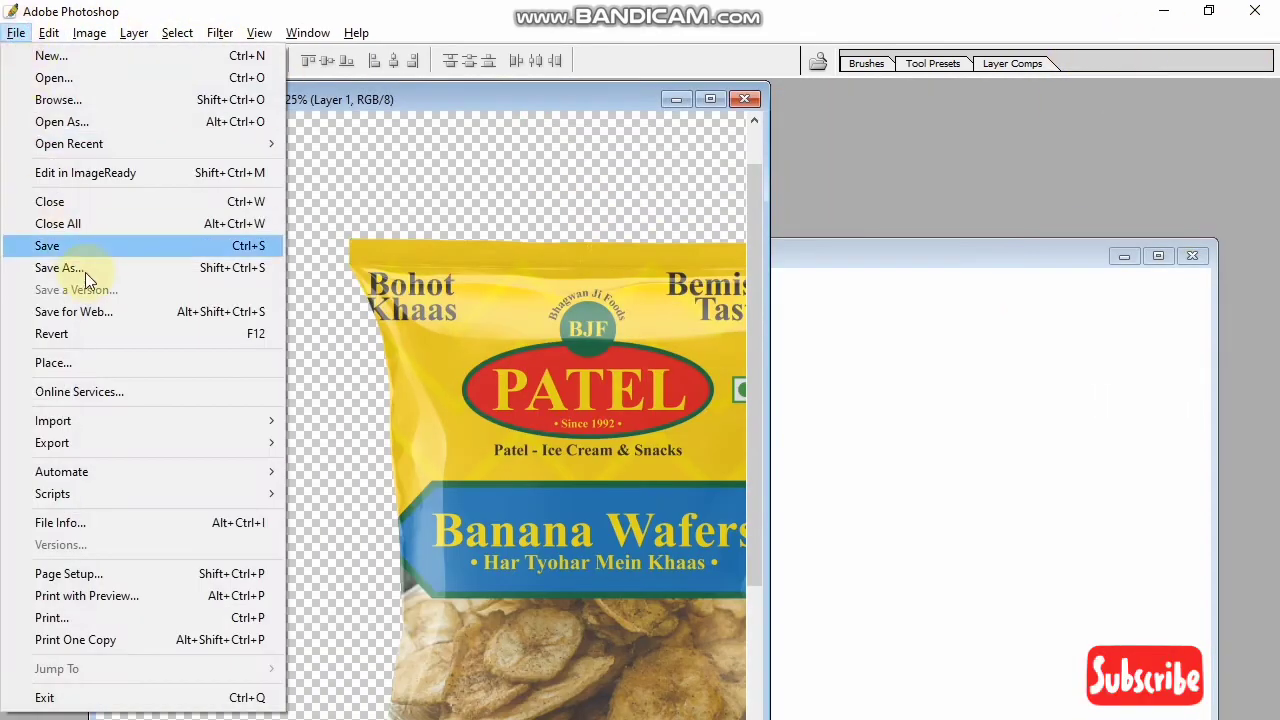
pyautogui.press('Escape')
pyautogui.press('Escape')
pyautogui.press('Escape')
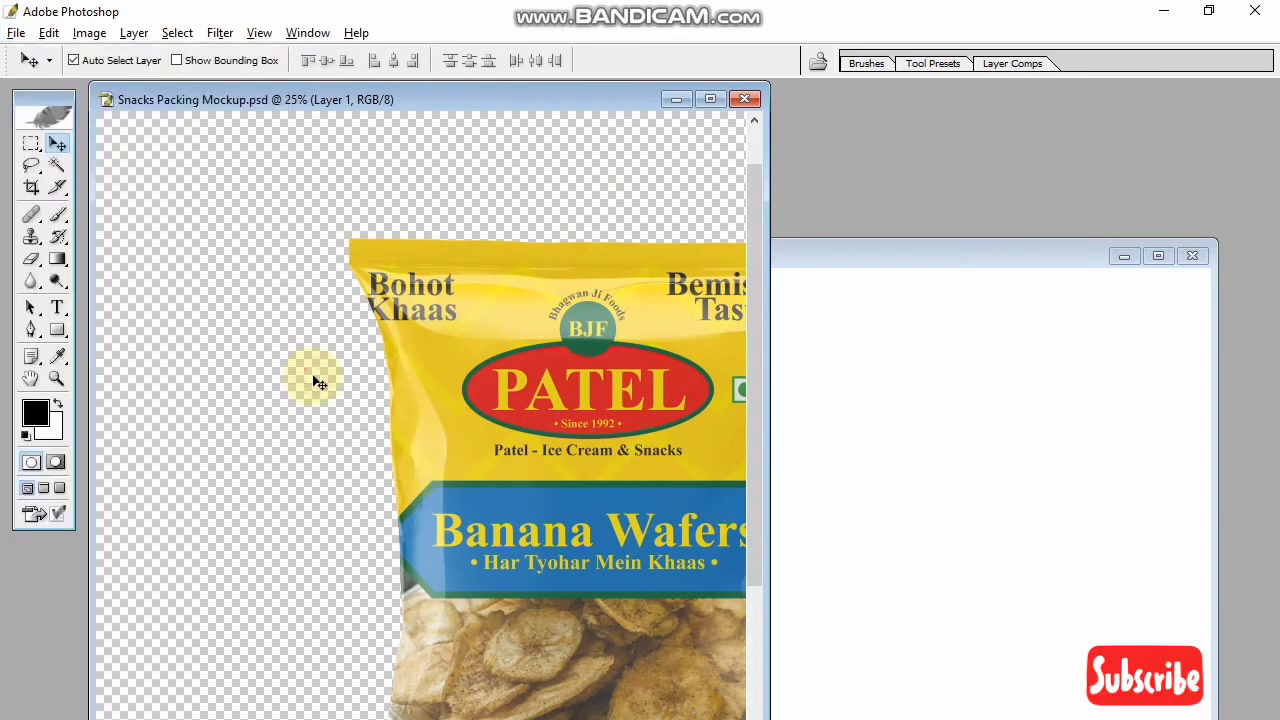
# Save a copy of the mockup to the Desktop in PNG format as Snacks Packing Mockup.png
pyautogui.hotkey('ctrl', 'shift', 's')
pyautogui.click(585, 500)
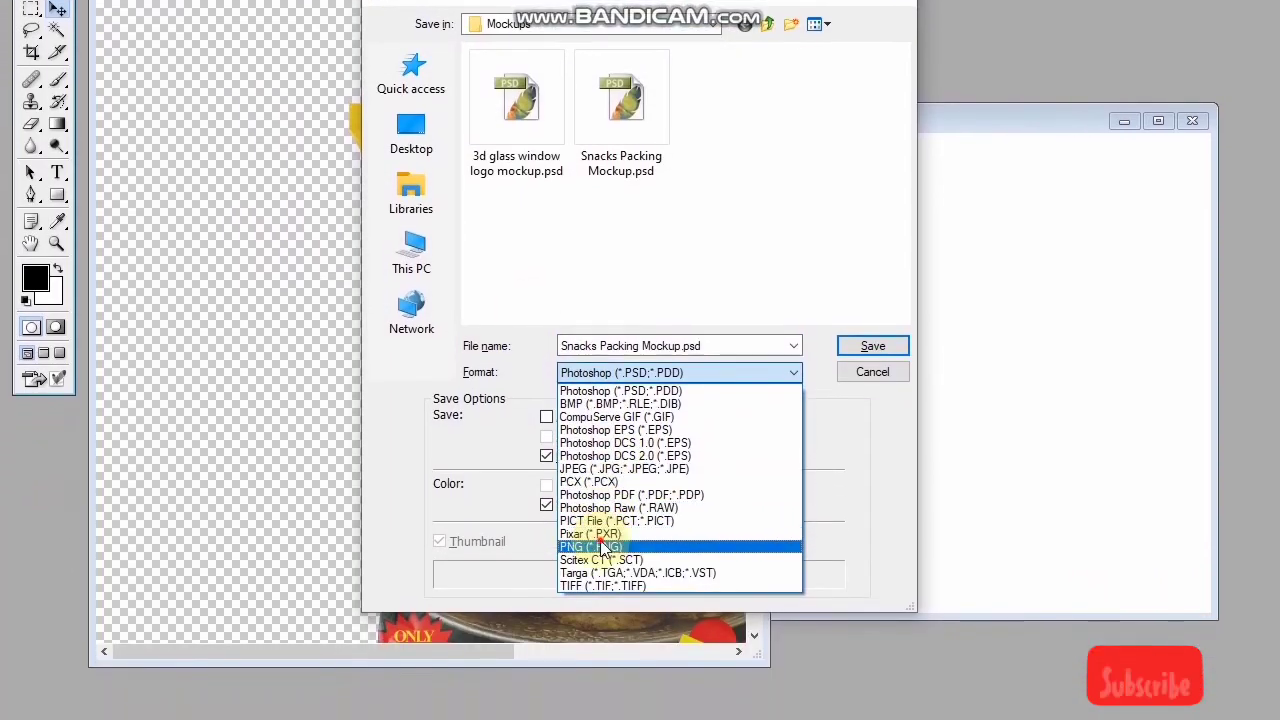
pyautogui.click(603, 547)
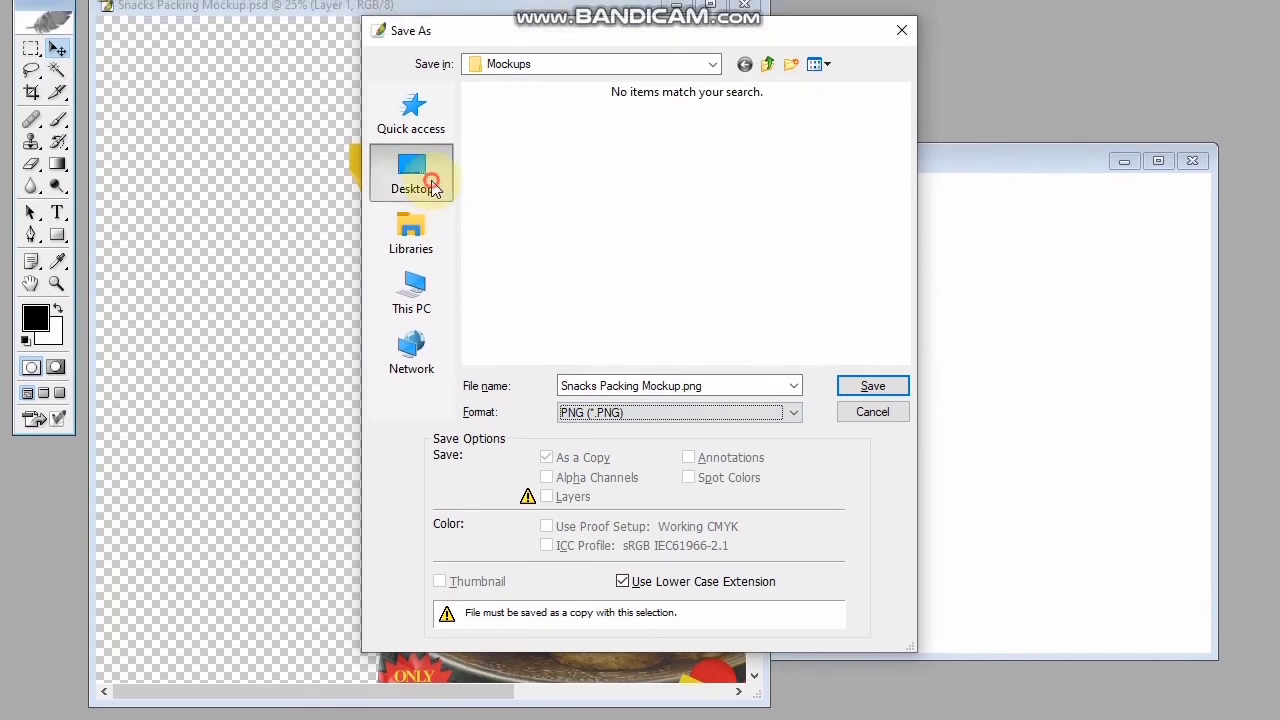
pyautogui.click(430, 140)
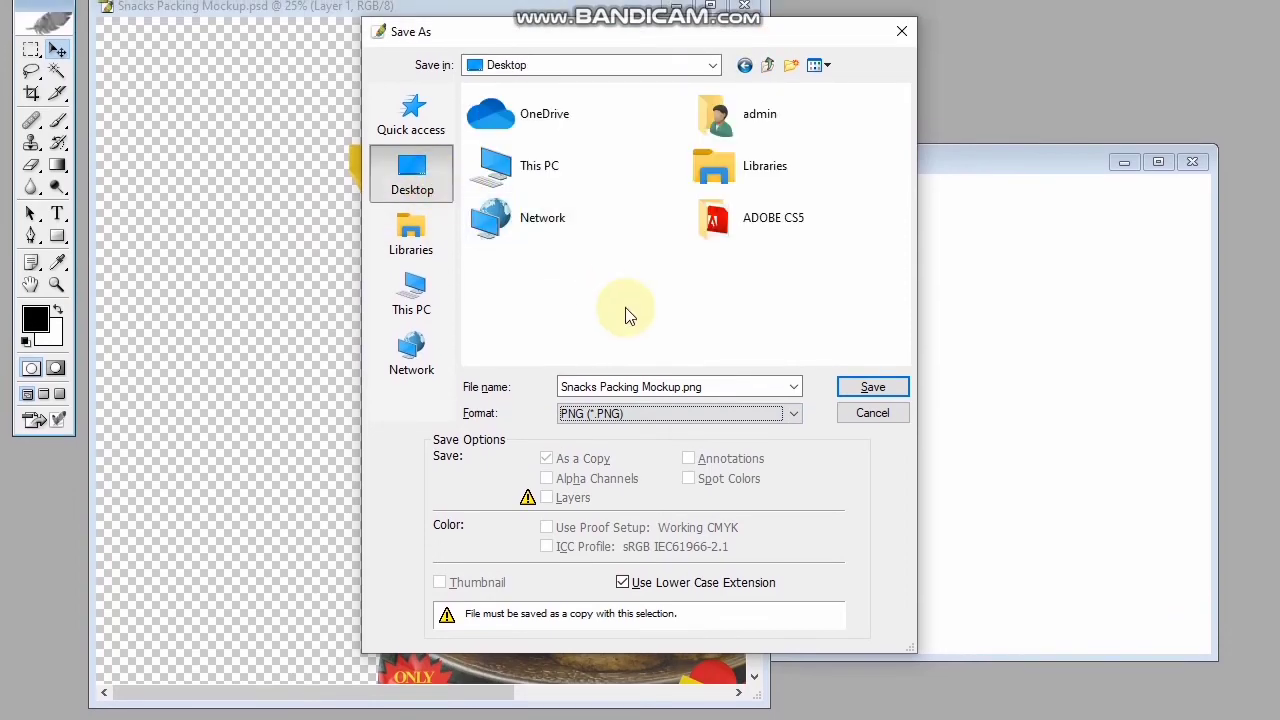
pyautogui.click(855, 392)
pyautogui.click(730, 392)
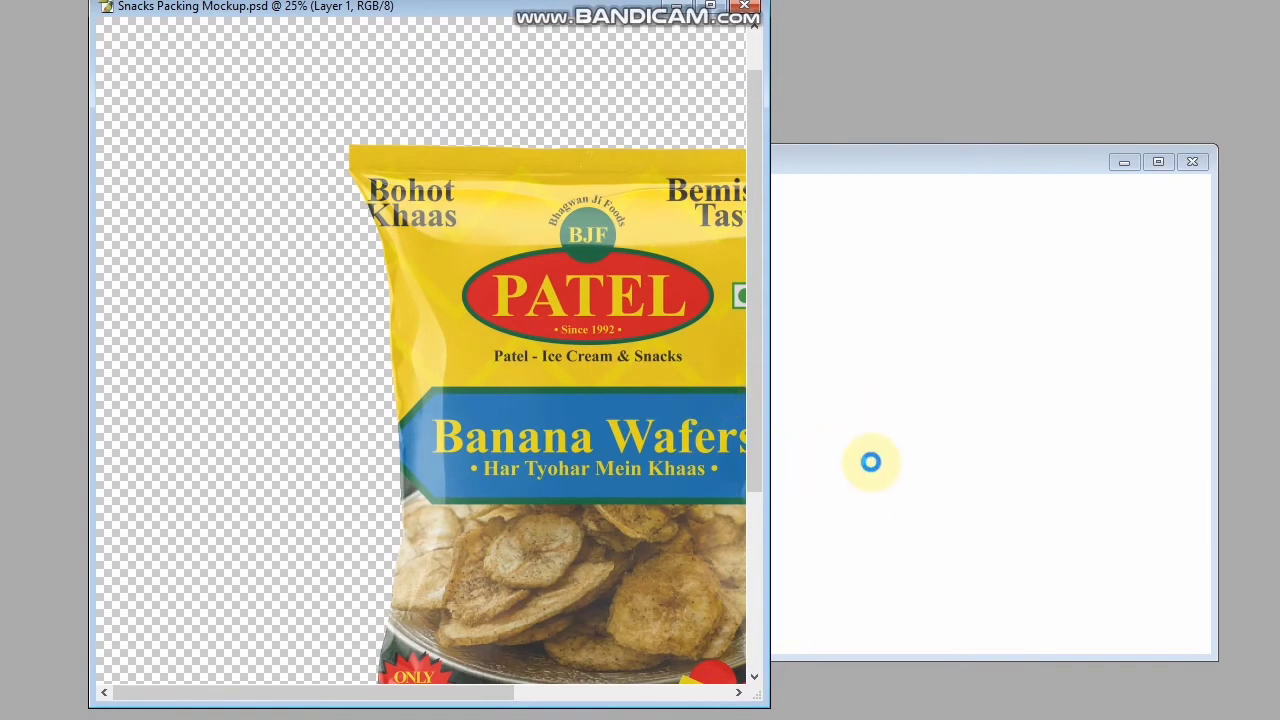
# Maximize the Final output document and open wooden-table-background.jpg from the Patel - Banana Wafers Packaging folder in Photoshop
pyautogui.click(848, 183)
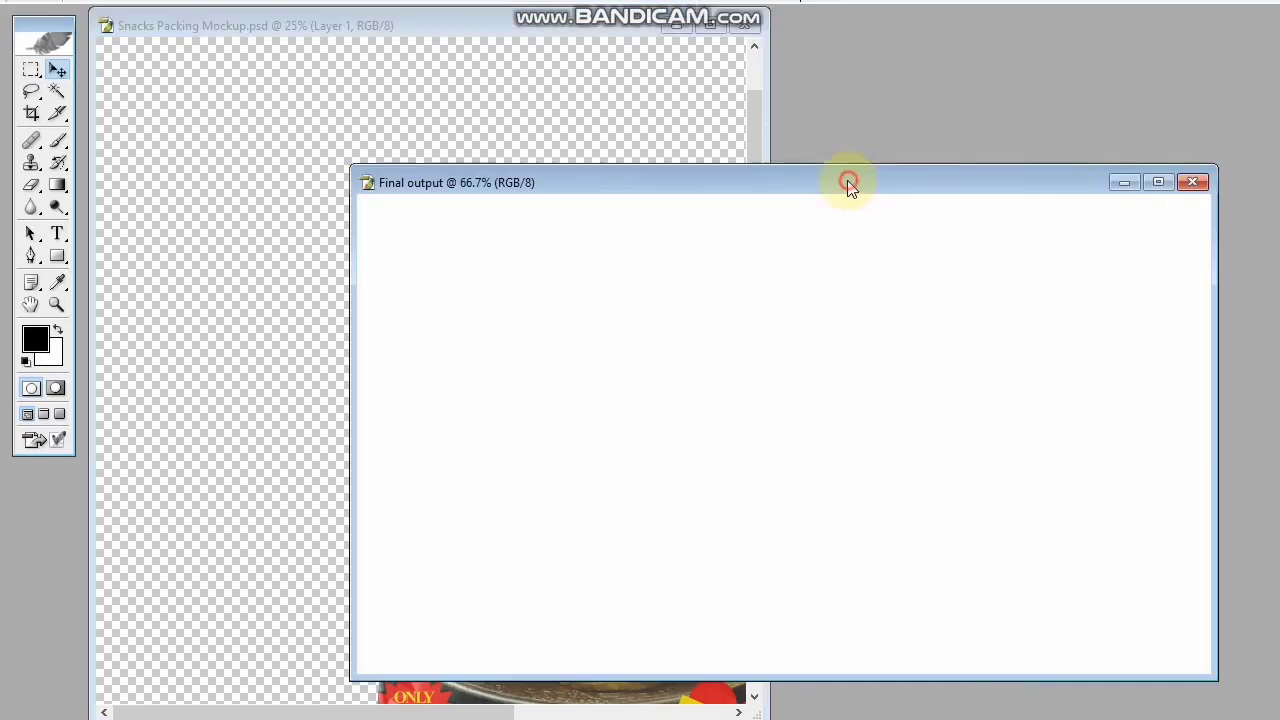
pyautogui.click(1158, 183)
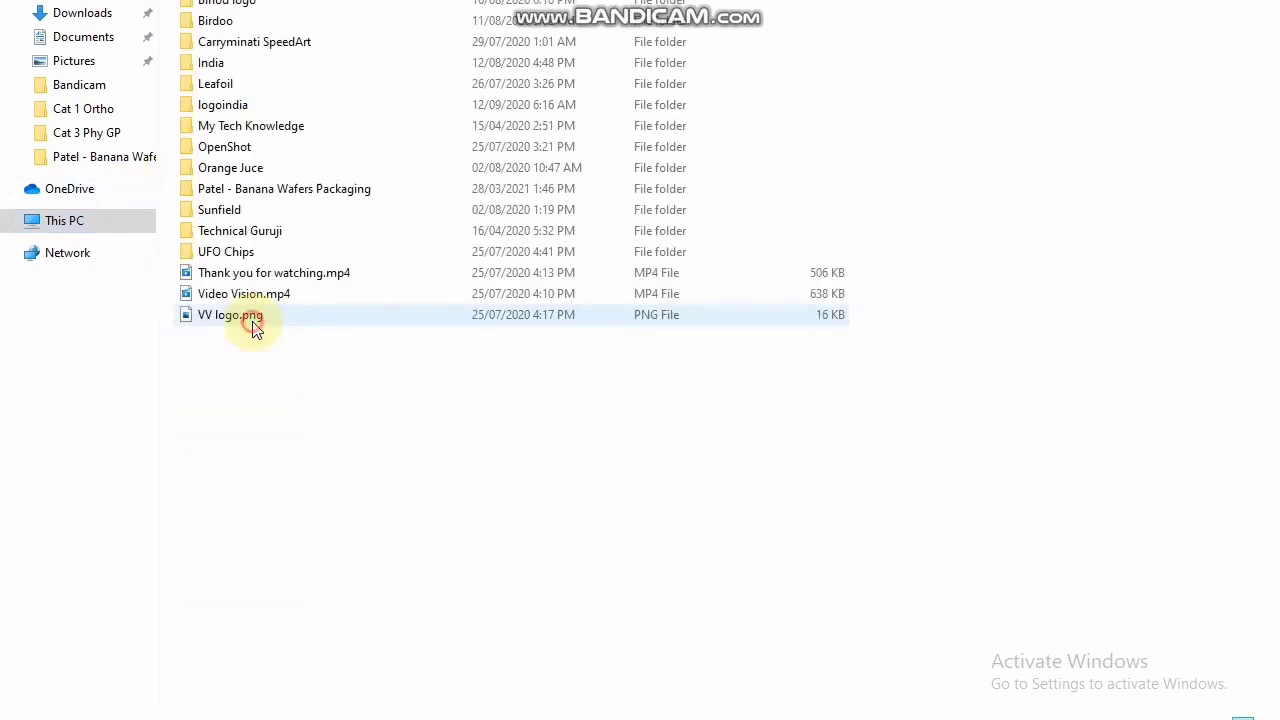
pyautogui.doubleClick(251, 215)
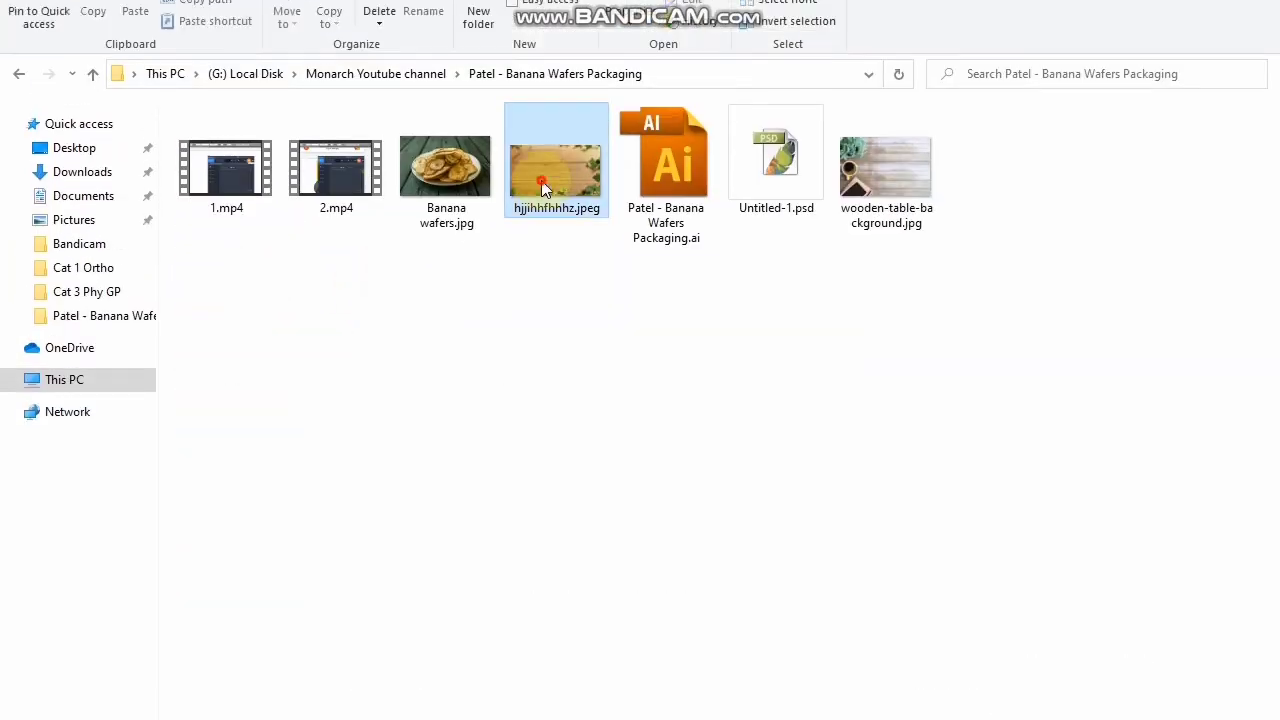
pyautogui.moveTo(546, 82); pyautogui.dragTo(584, 290)
pyautogui.moveTo(586, 397); pyautogui.dragTo(570, 214)
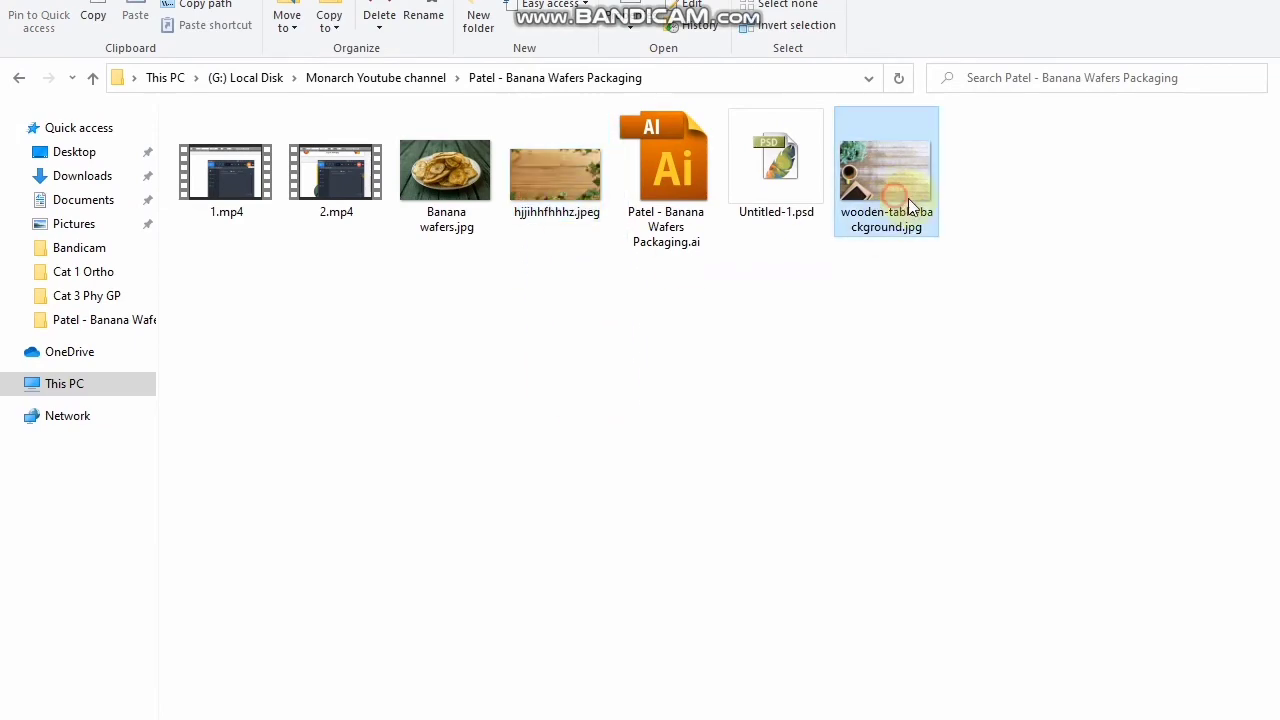
pyautogui.moveTo(908, 198); pyautogui.dragTo(670, 479)
pyautogui.hotkey('alt', 'Tab')
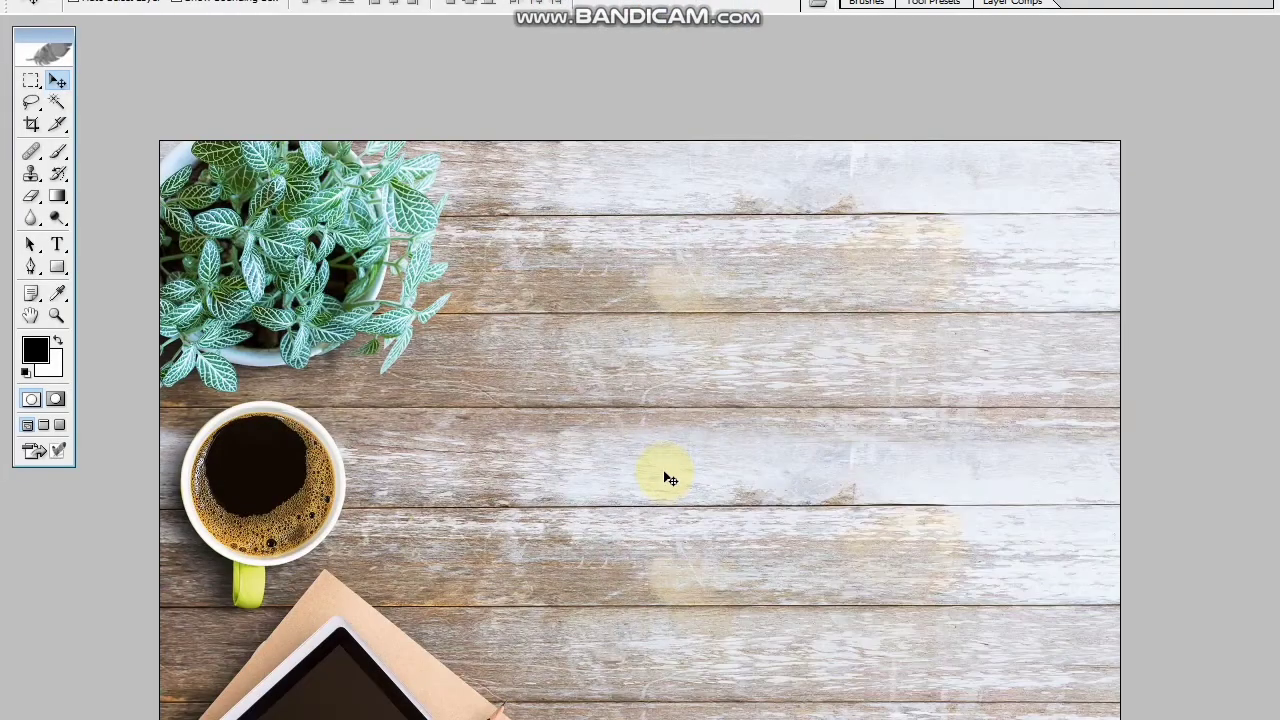
# Copy the wooden table image into Final output, close wooden-table-background.jpg and maximize the Final output document
pyautogui.click(1255, 36)
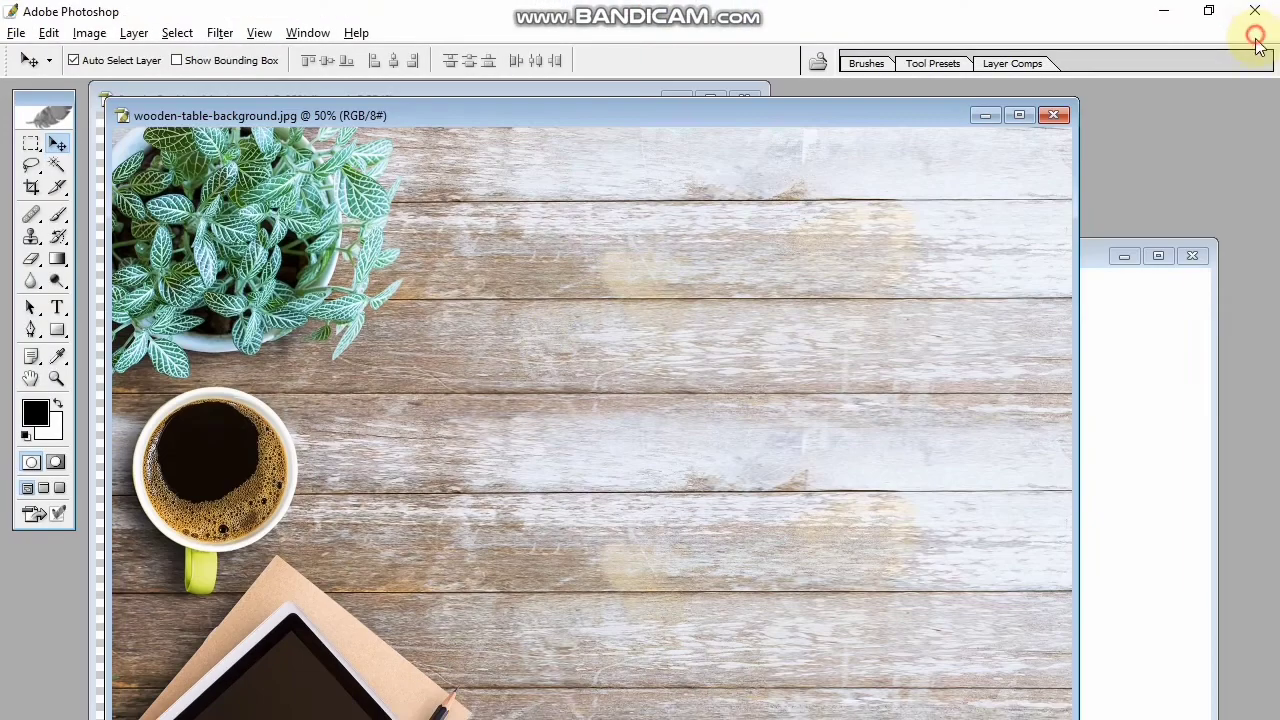
pyautogui.click(1125, 488)
pyautogui.click(1052, 115)
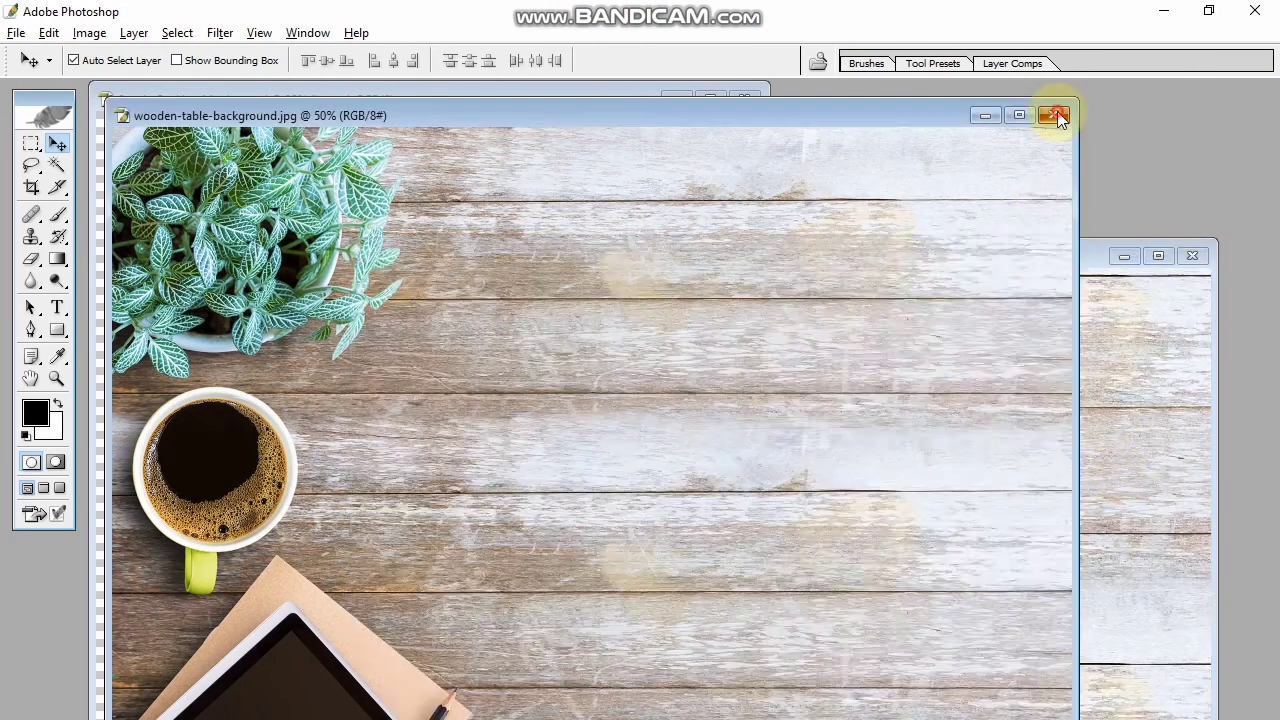
pyautogui.click(1157, 257)
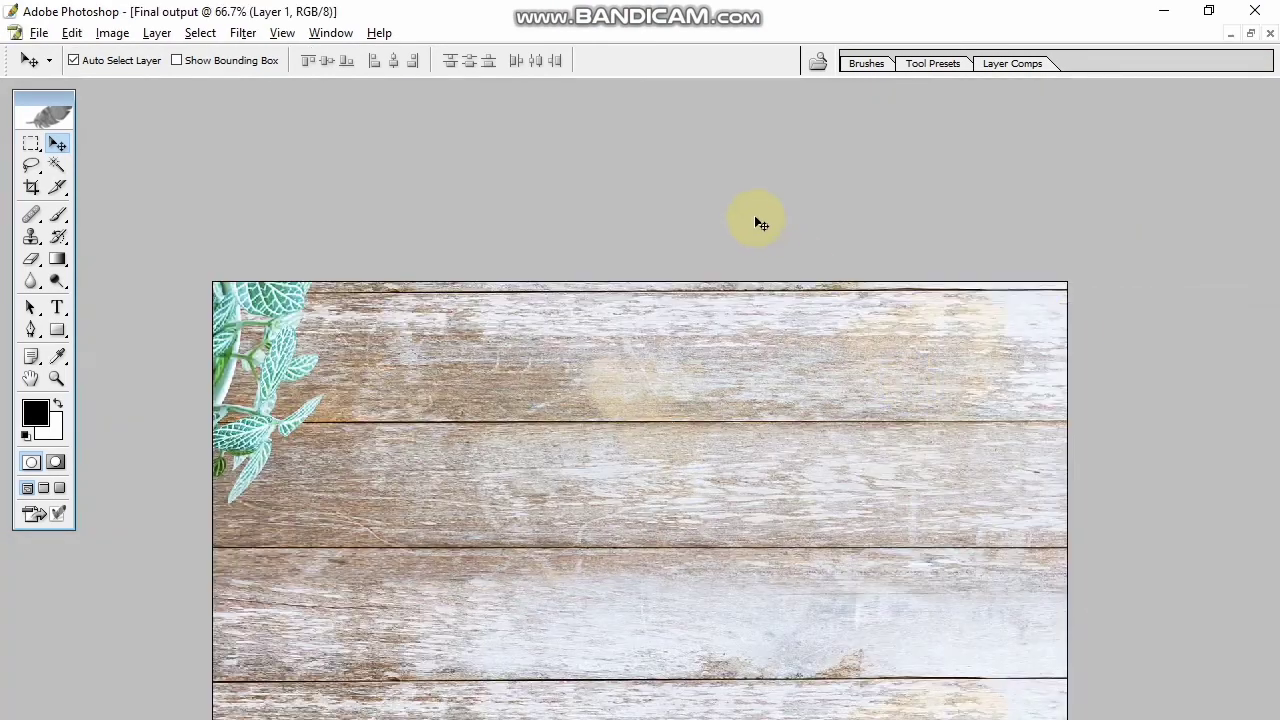
# Scale the wooden table layer down proportionally so it just covers the canvas width, with the plant and coffee cup inside the frame
pyautogui.hotkey('ctrl', 't')
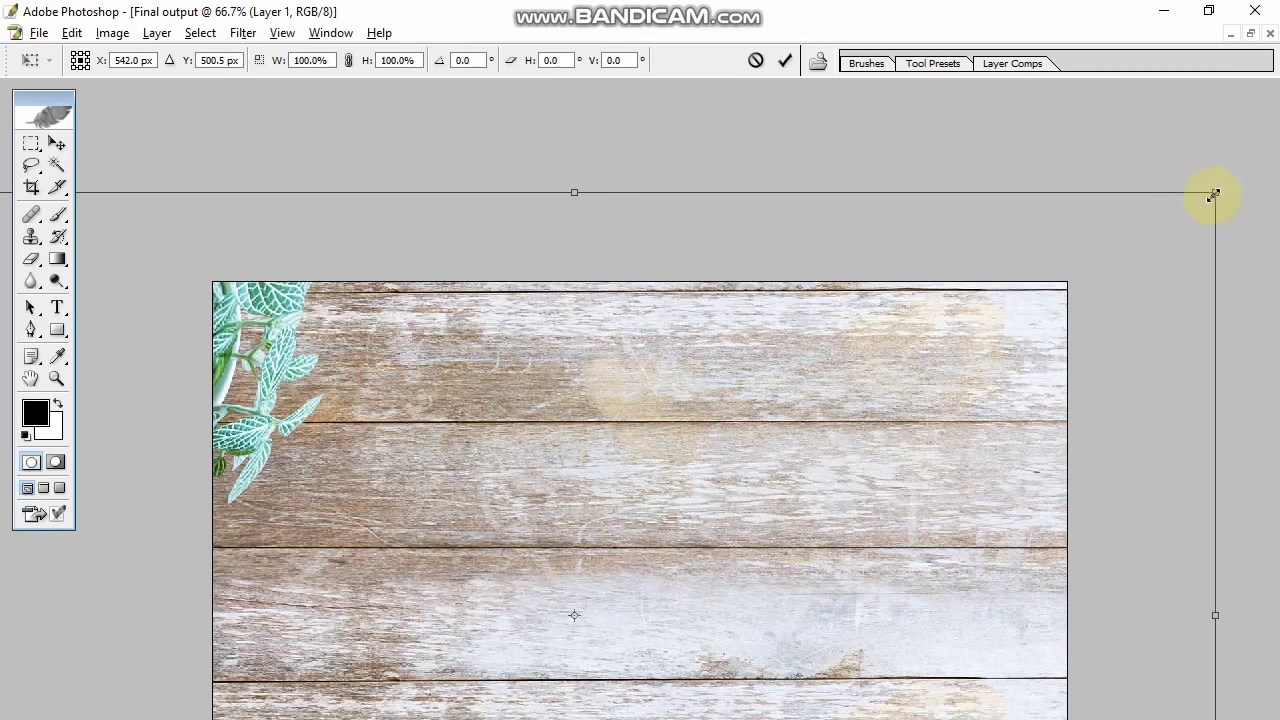
pyautogui.moveTo(1213, 194); pyautogui.dragTo(1083, 280)
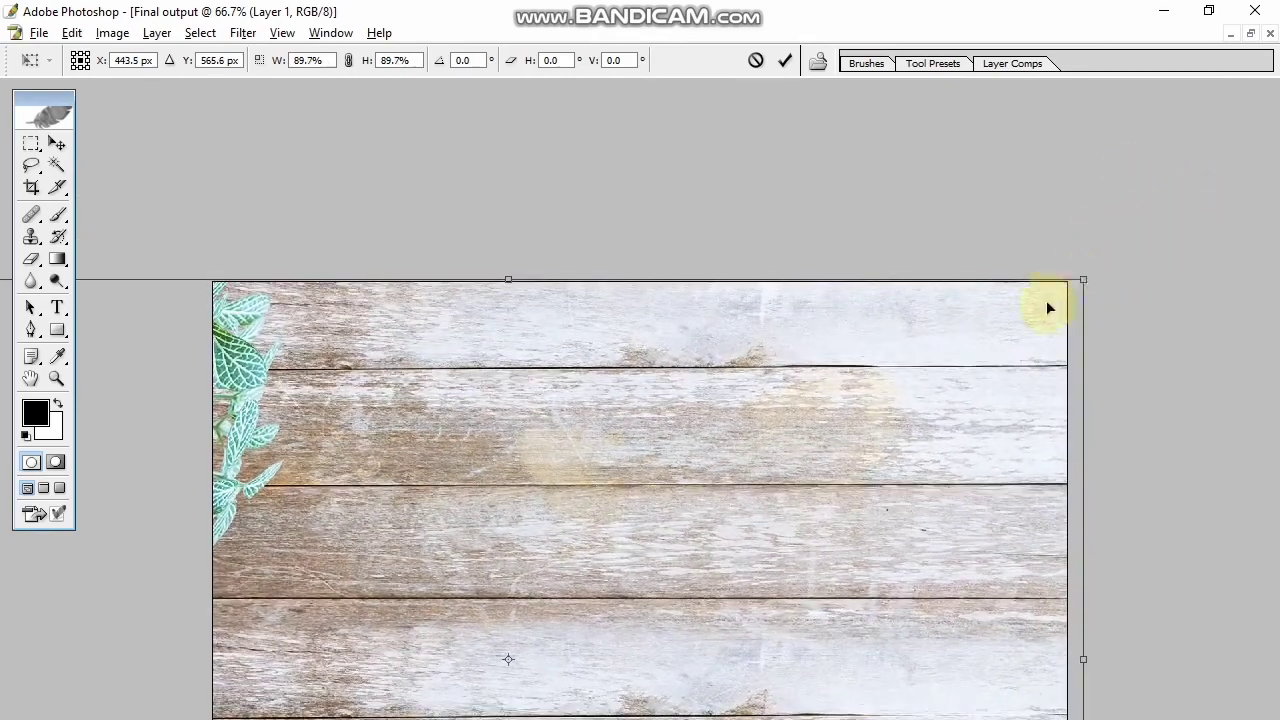
pyautogui.scroll(3, 869, 436)
pyautogui.scroll(-7, 869, 436)
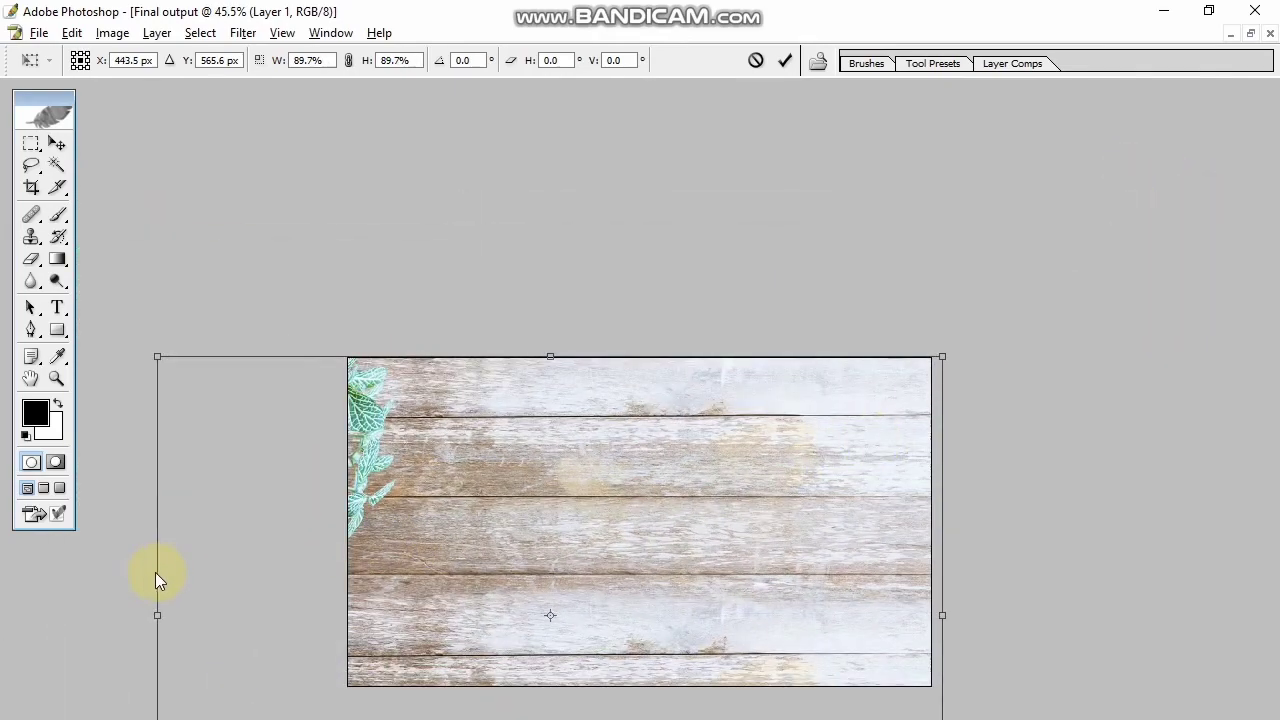
pyautogui.moveTo(157, 570); pyautogui.dragTo(332, 430)
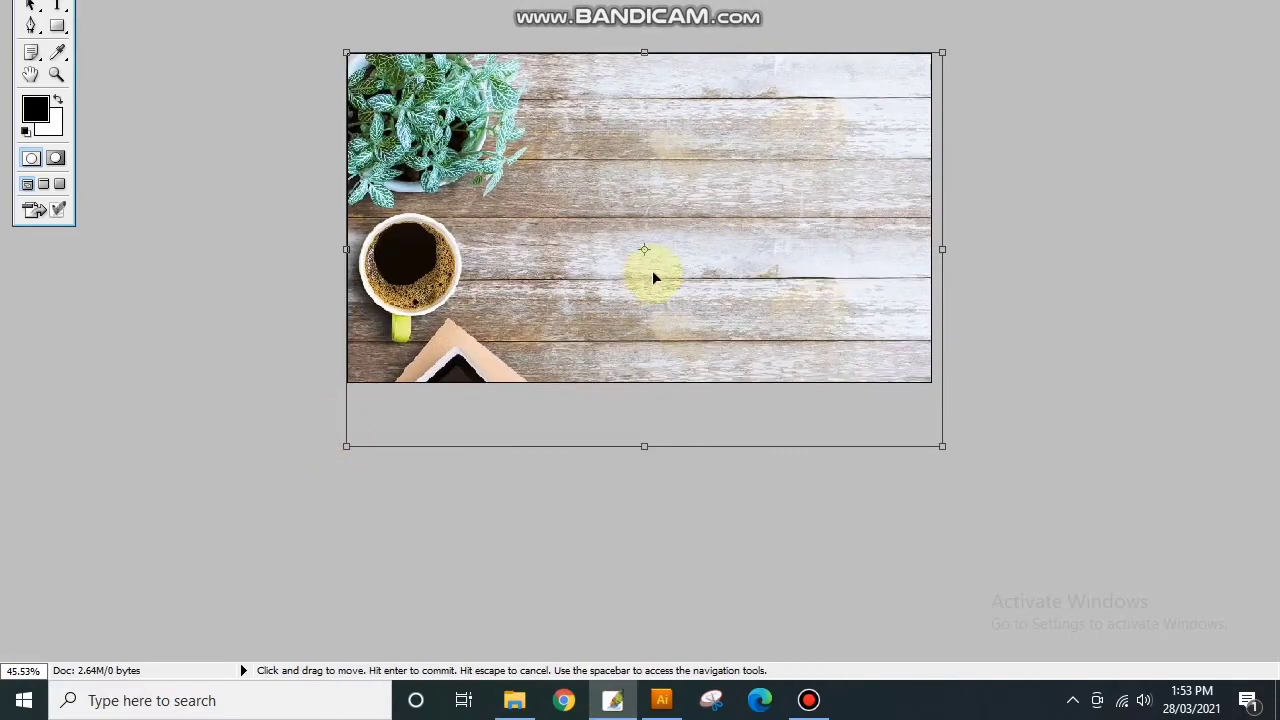
pyautogui.moveTo(676, 344)
pyautogui.mouseDown()
pyautogui.moveTo(660, 280)
pyautogui.moveTo(670, 343)
pyautogui.mouseUp()
pyautogui.hotkey('shift', 'Left')
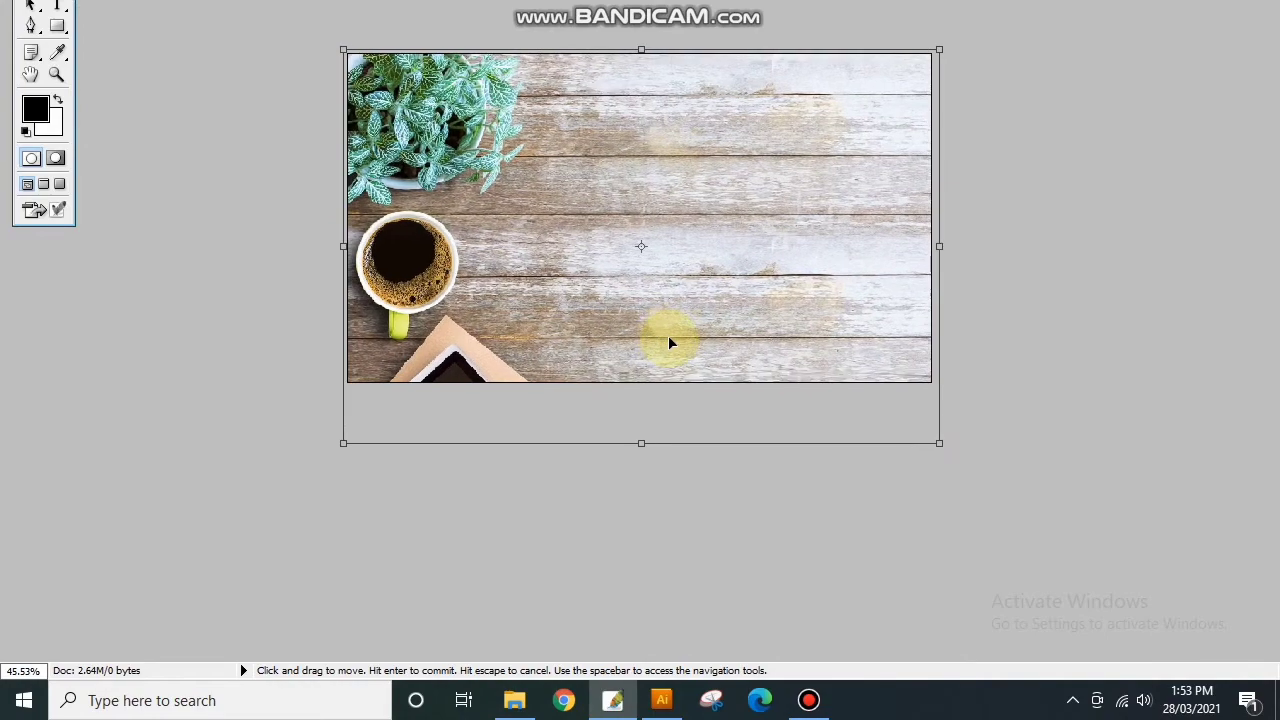
pyautogui.press('Return')
pyautogui.hotkey('ctrl', '0')
pyautogui.hotkey('ctrl', '-')
# Switch to File Explorer and move Snacks Packing Mockup.png from the Desktop into the Patel - Banana Wafers Packaging folder
pyautogui.hotkey('alt', 'Tab')
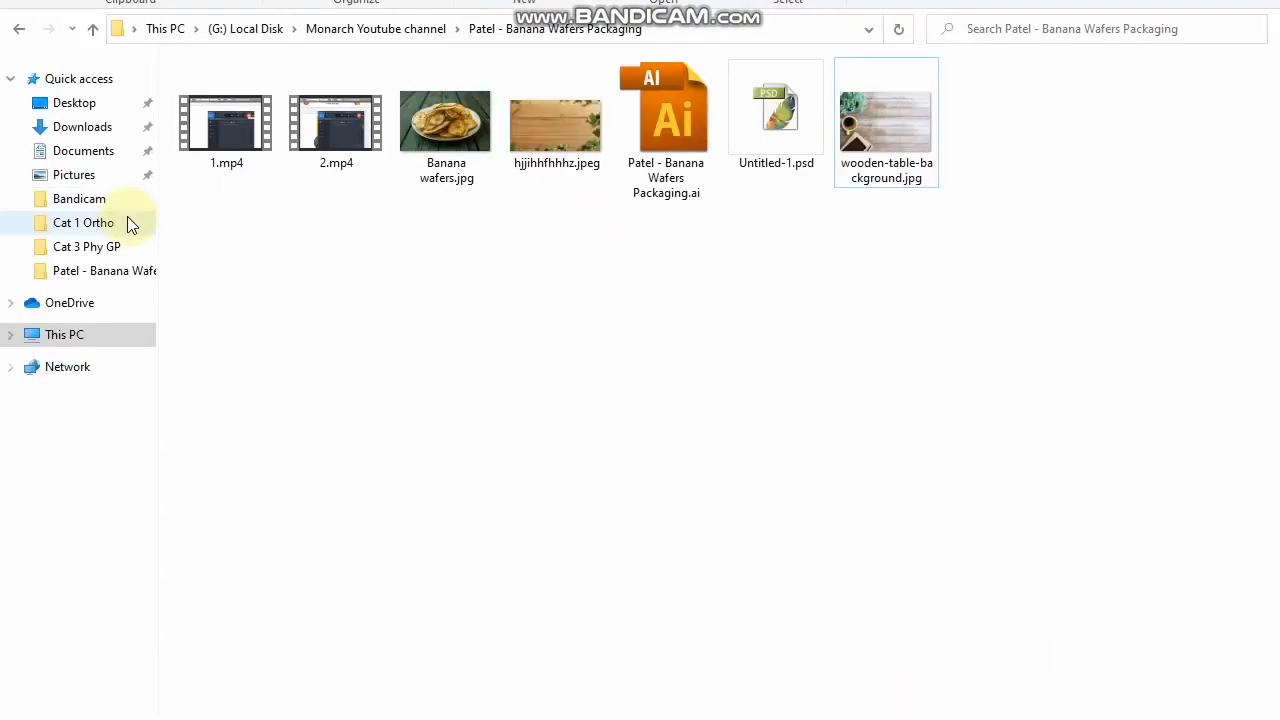
pyautogui.click(98, 104)
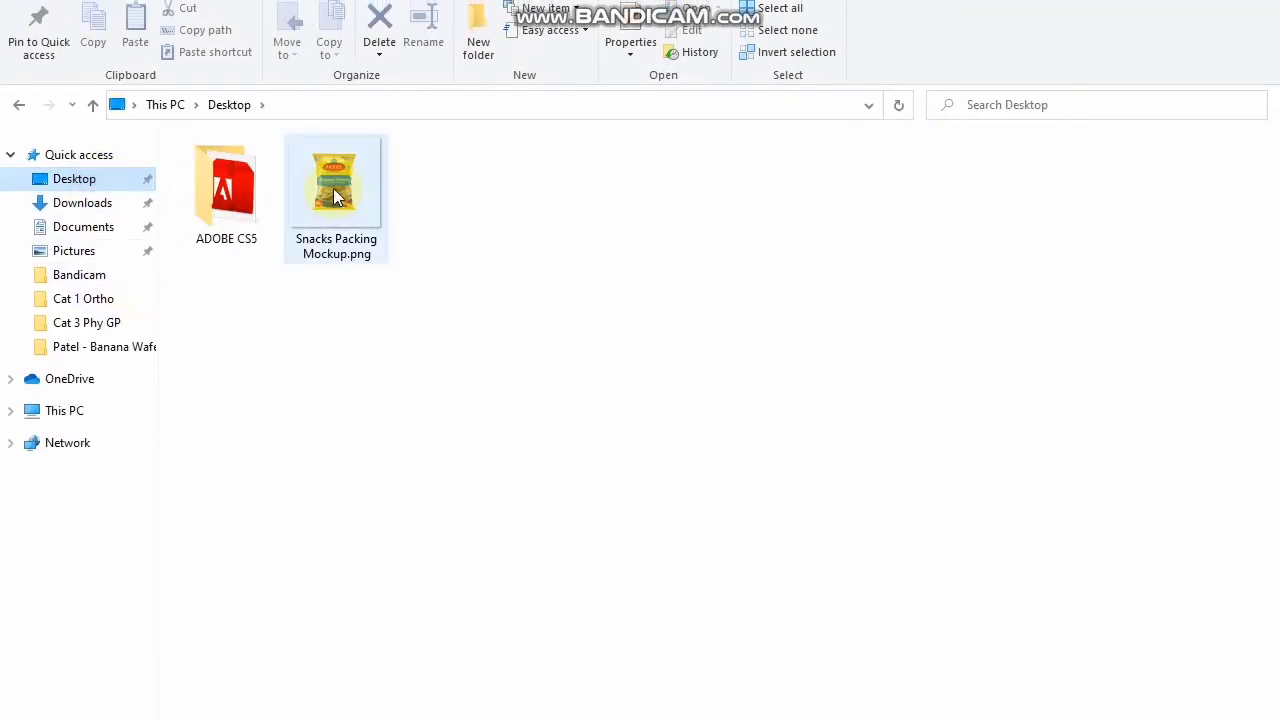
pyautogui.click(335, 119)
pyautogui.hotkey('ctrl', 'x')
pyautogui.click(20, 105)
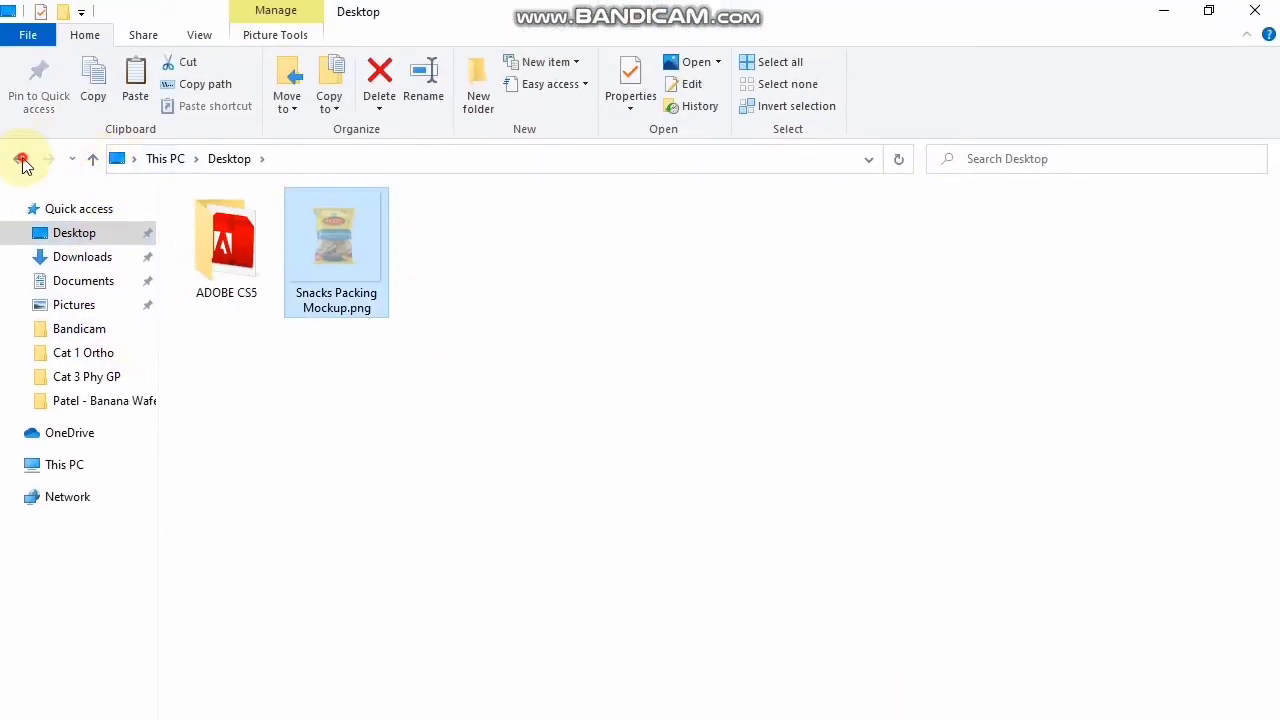
pyautogui.click(541, 420)
pyautogui.hotkey('ctrl', 'v')
# Open Snacks Packing Mockup.png in Photoshop and copy its pouch image into the Final output document
pyautogui.moveTo(996, 245); pyautogui.dragTo(703, 543)
pyautogui.hotkey('alt', 'Tab')
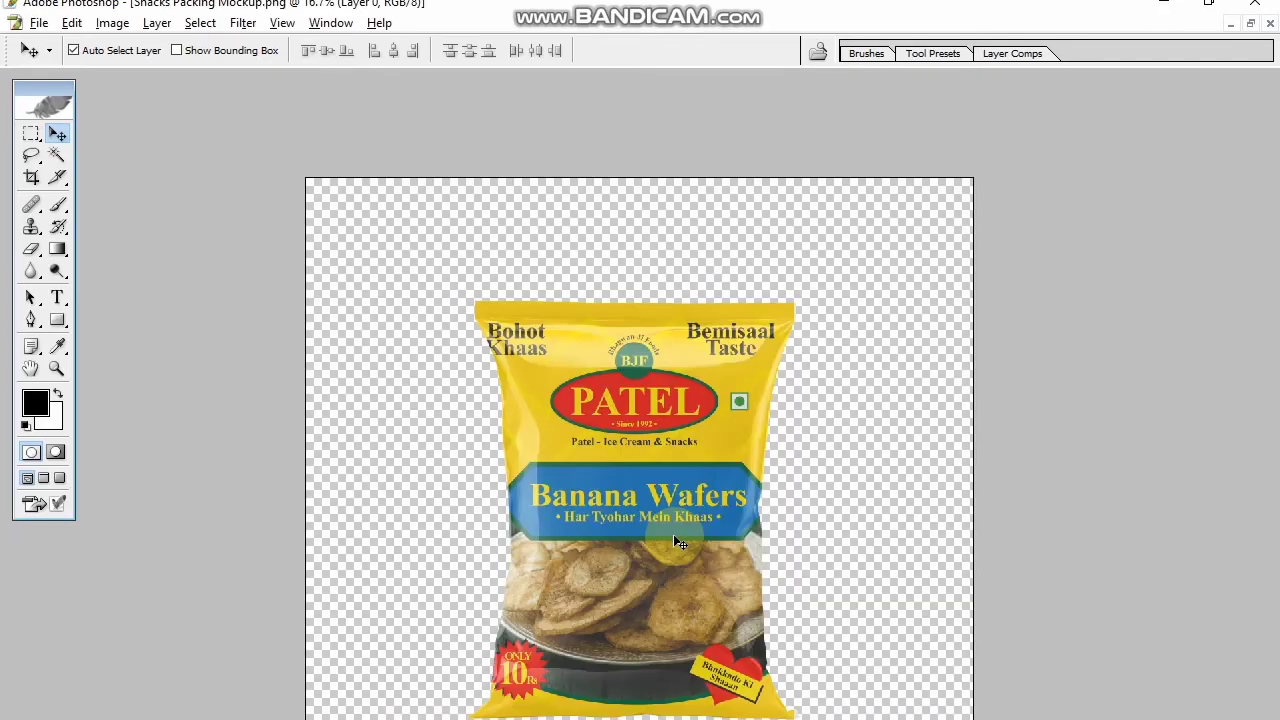
pyautogui.click(1250, 25)
pyautogui.moveTo(534, 401); pyautogui.dragTo(983, 454)
# Close Snacks Packing Mockup.png and Snacks Packing Mockup.psd, and maximize the Final output document
pyautogui.click(768, 123)
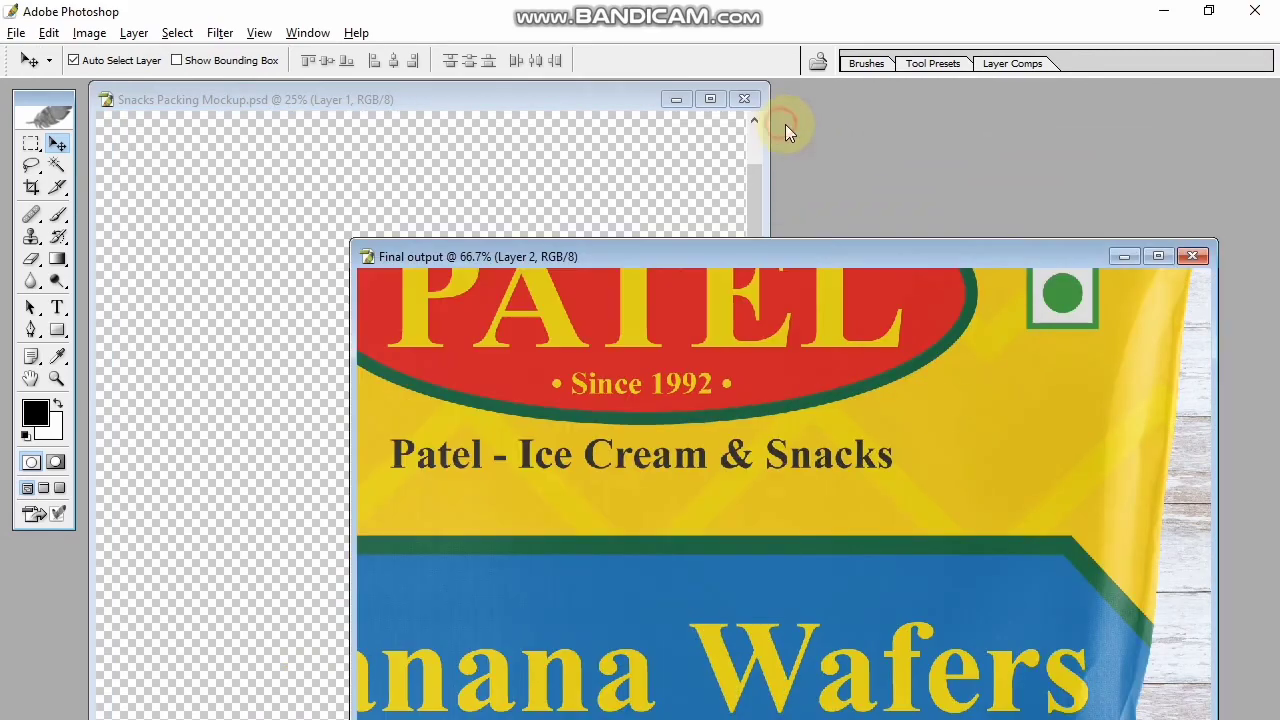
pyautogui.click(596, 162)
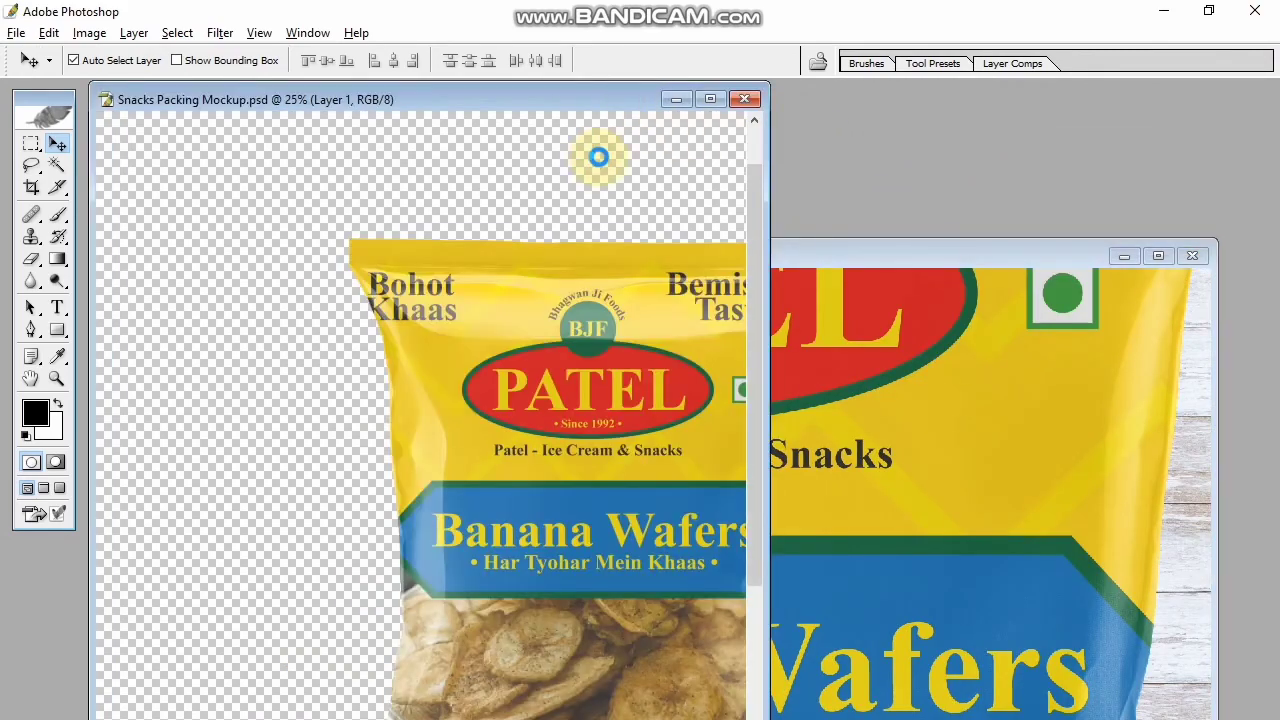
pyautogui.click(745, 100)
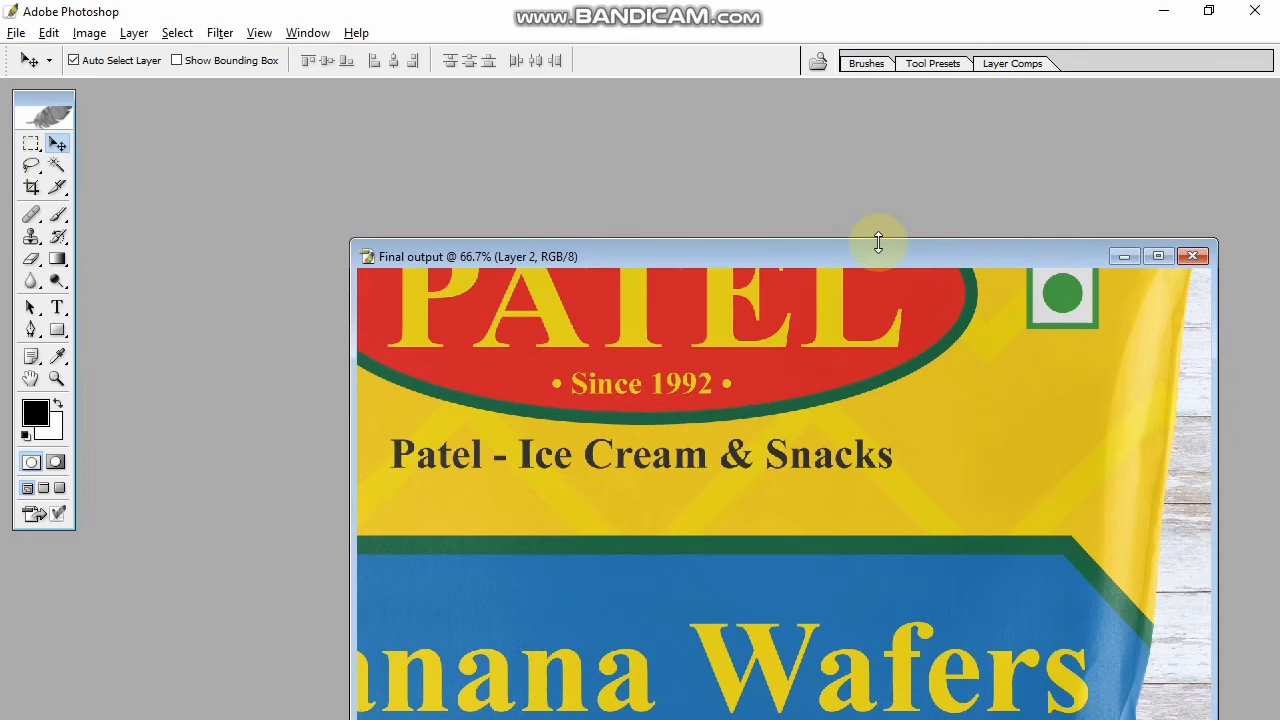
pyautogui.click(1158, 256)
# Scale the pouch down to about two thirds of the canvas height and place it on the right half of the table
pyautogui.hotkey('ctrl', 't')
pyautogui.scroll(-5, 914, 391)
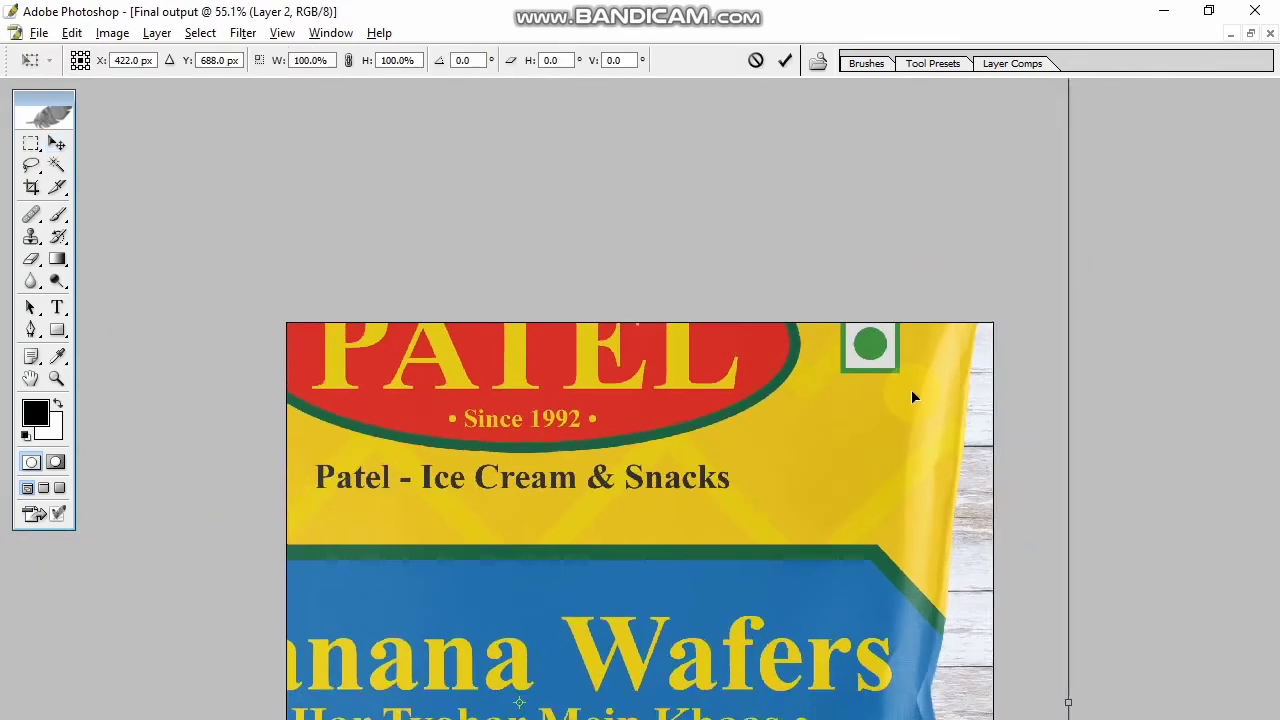
pyautogui.moveTo(859, 614); pyautogui.dragTo(763, 621)
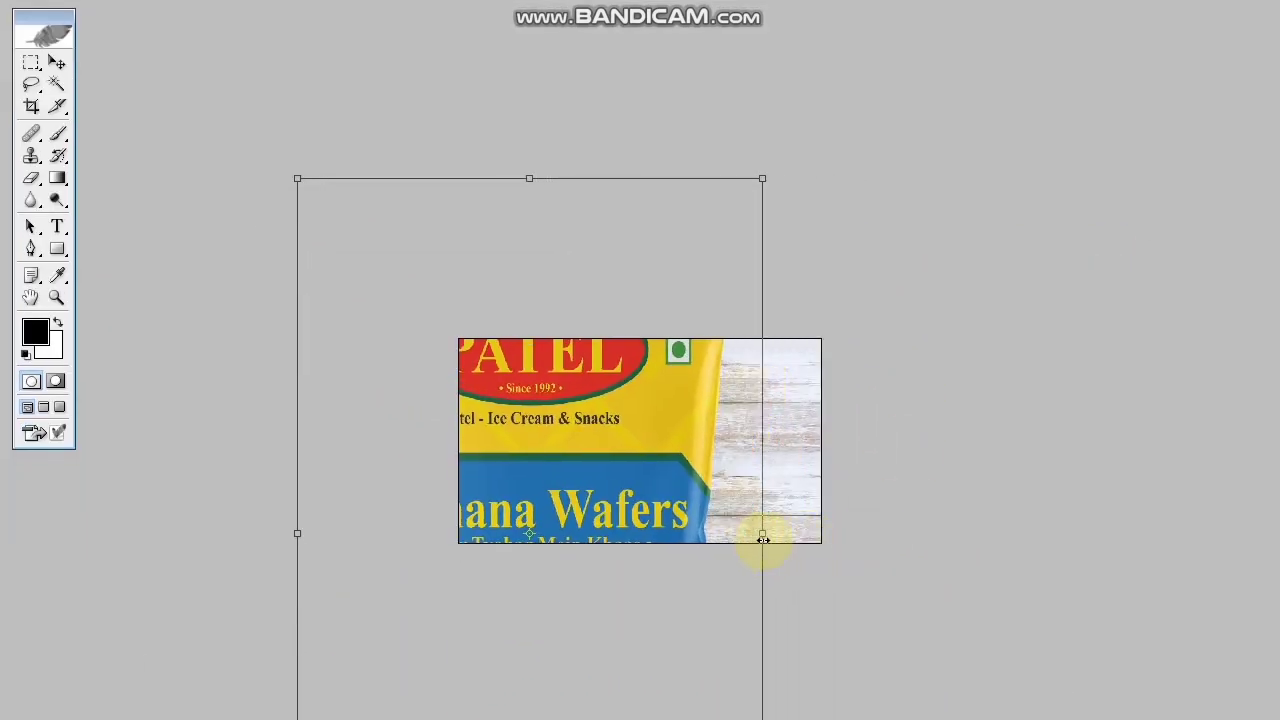
pyautogui.hotkey('ctrl', 'z')
pyautogui.moveTo(861, 260); pyautogui.dragTo(841, 290)
pyautogui.moveTo(841, 234); pyautogui.dragTo(713, 240)
pyautogui.moveTo(672, 280); pyautogui.dragTo(735, 234)
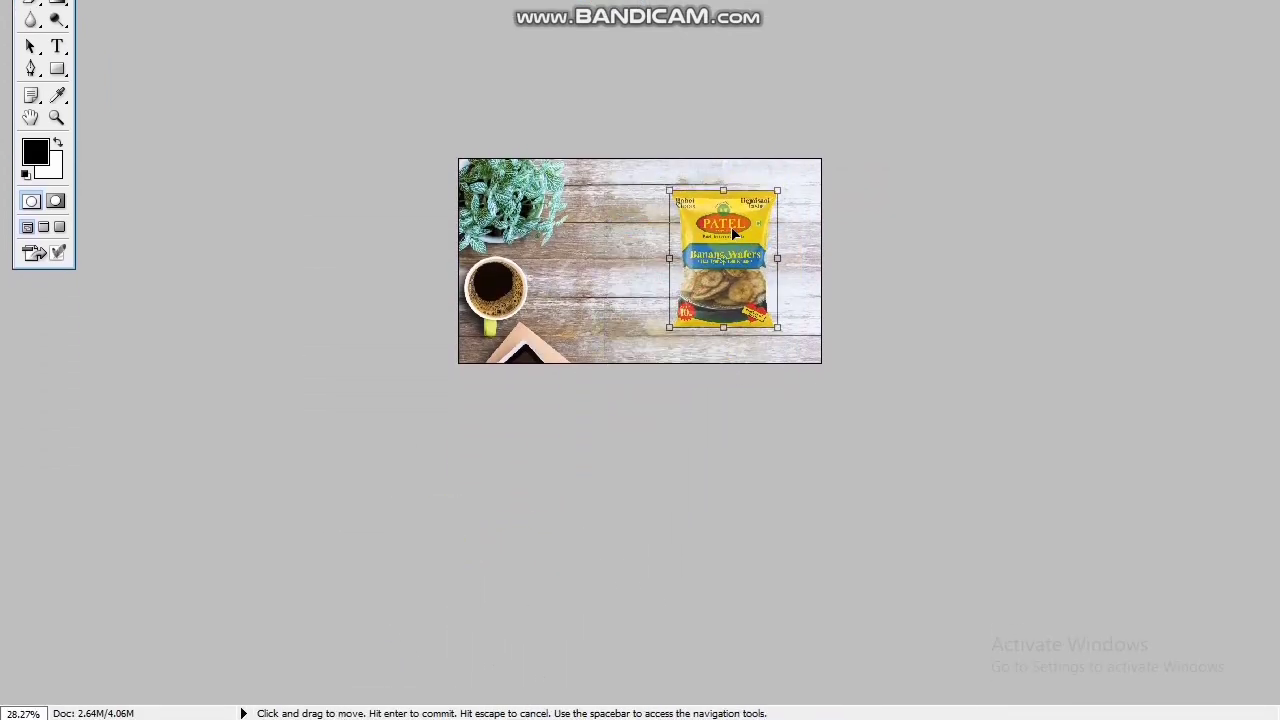
pyautogui.press('Return')
# Duplicate the pouch to its left and tilt the copy counterclockwise, overlapping the original
pyautogui.hotkey('ctrl', '0')
pyautogui.moveTo(888, 265); pyautogui.dragTo(712, 270)
pyautogui.hotkey('ctrl', 't')
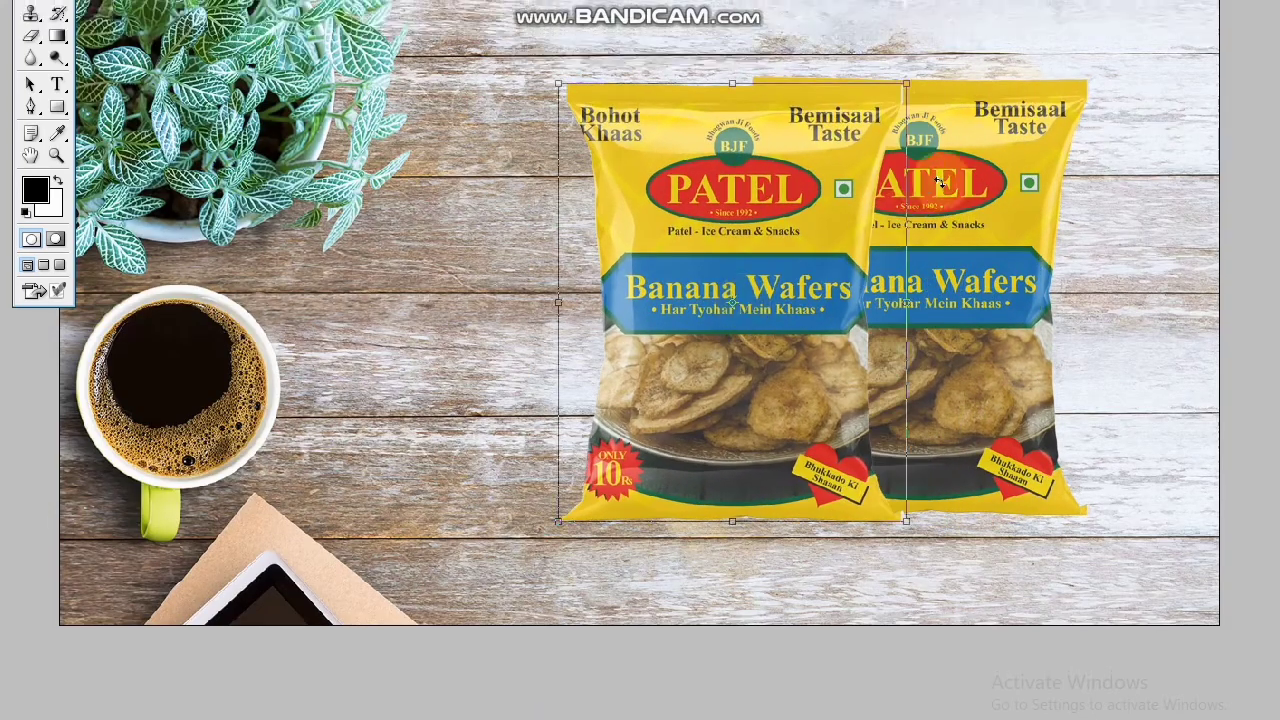
pyautogui.moveTo(917, 112); pyautogui.dragTo(838, 99)
pyautogui.moveTo(791, 338); pyautogui.dragTo(787, 305)
pyautogui.press('Return')
# Tilt the original pouch clockwise and shift it down and right so it fans out from behind the copy
pyautogui.click(961, 353)
pyautogui.hotkey('ctrl', 't')
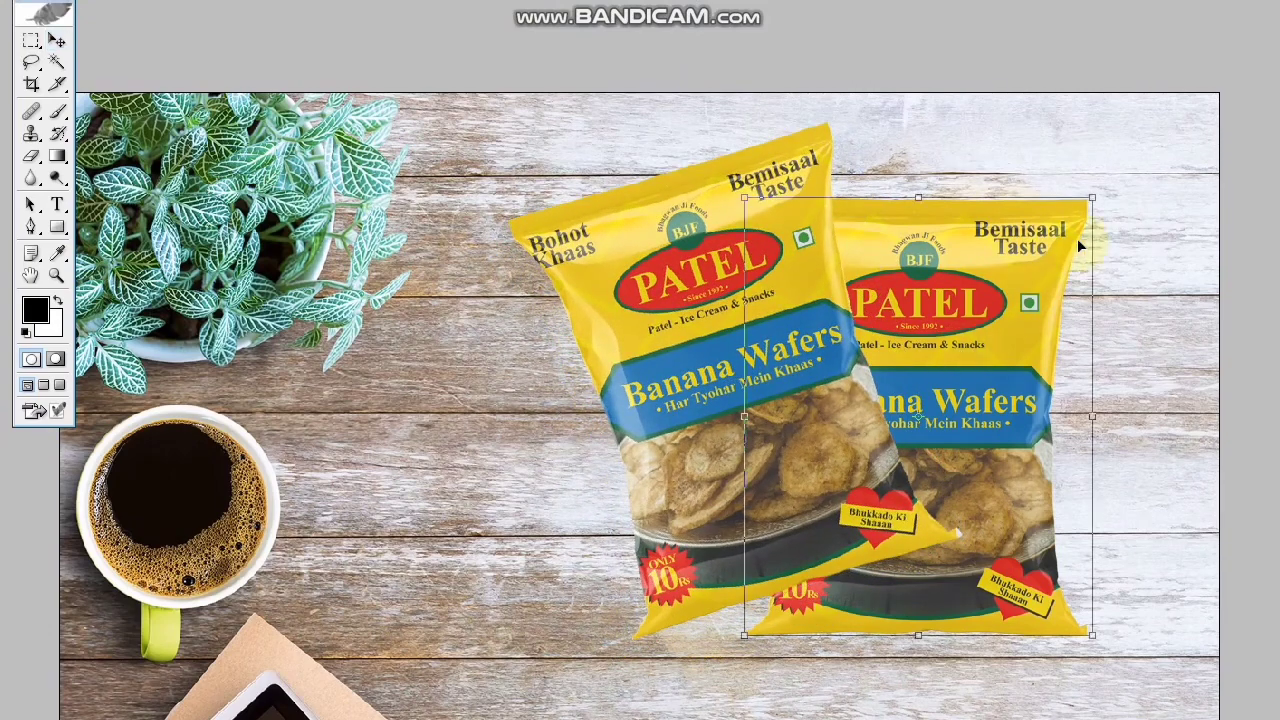
pyautogui.moveTo(1112, 189); pyautogui.dragTo(1186, 257)
pyautogui.moveTo(1028, 316); pyautogui.dragTo(1020, 392)
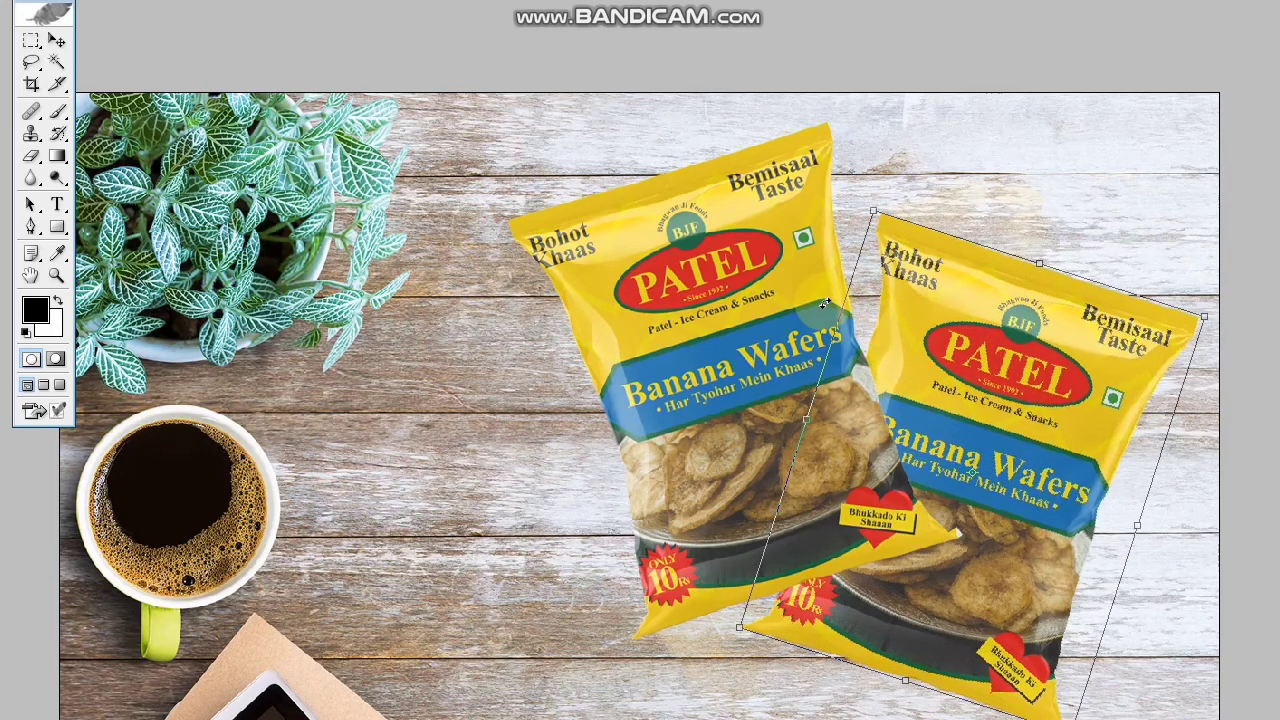
pyautogui.press('Return')
# Scale both pouches down slightly together and reposition them within the right half of the table
pyautogui.hotkey('ctrl', 't')
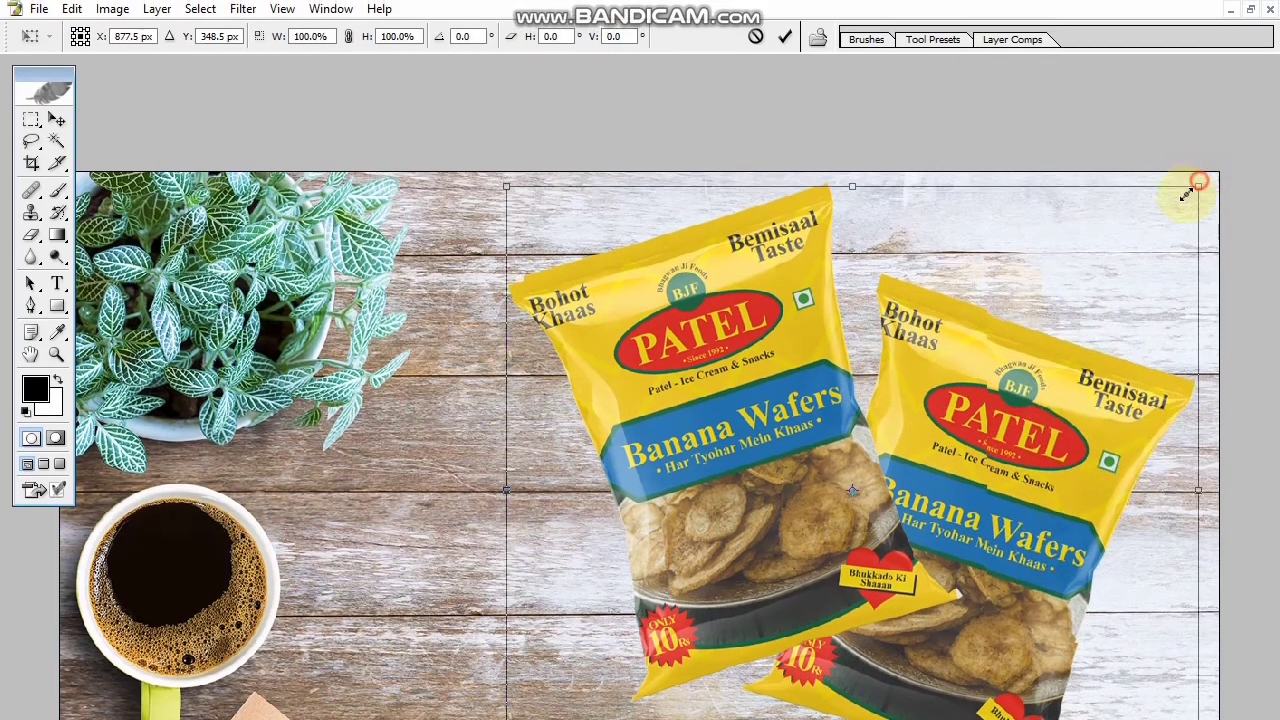
pyautogui.moveTo(1199, 105); pyautogui.dragTo(1104, 200)
pyautogui.moveTo(982, 517); pyautogui.dragTo(963, 480)
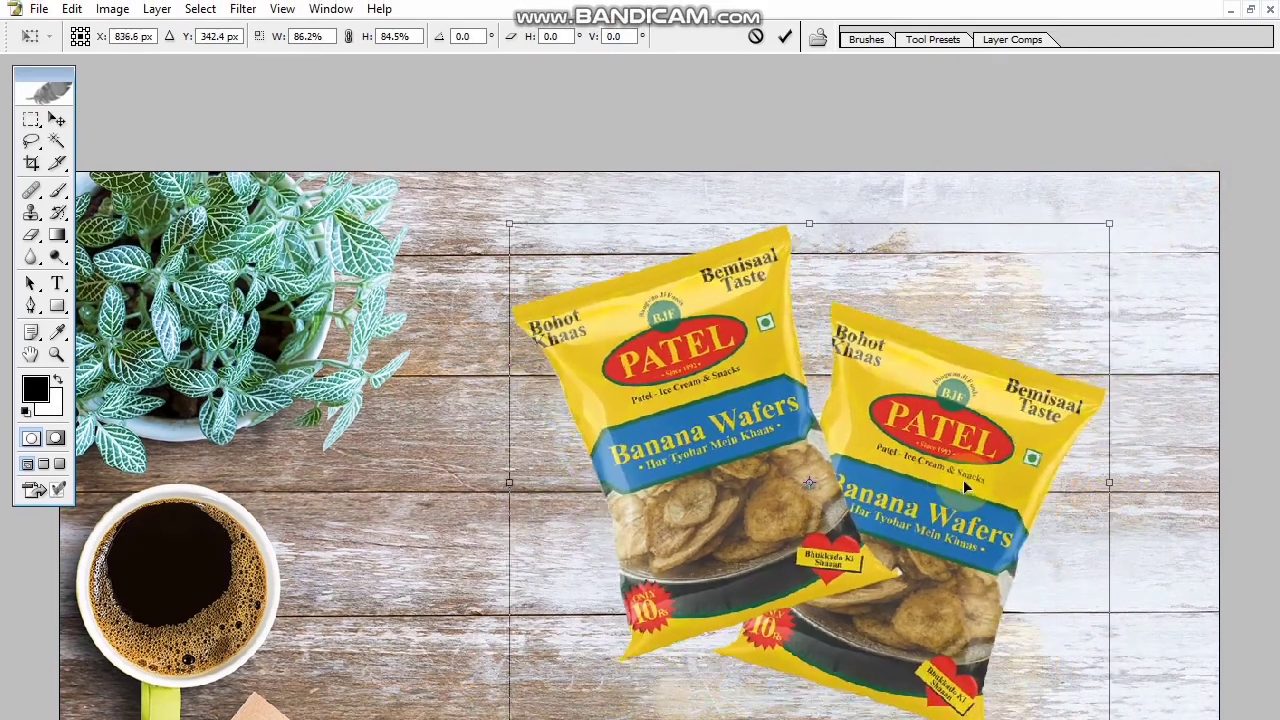
pyautogui.moveTo(1112, 540); pyautogui.dragTo(1161, 541)
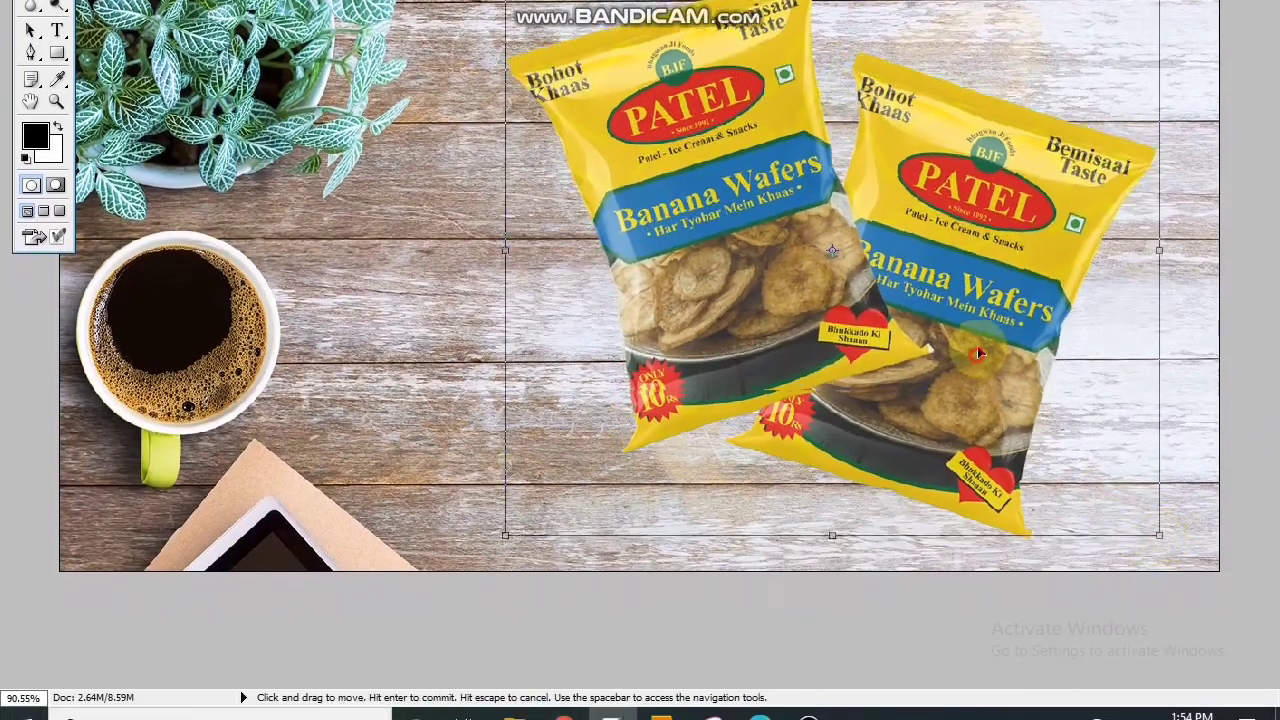
pyautogui.press('Return')
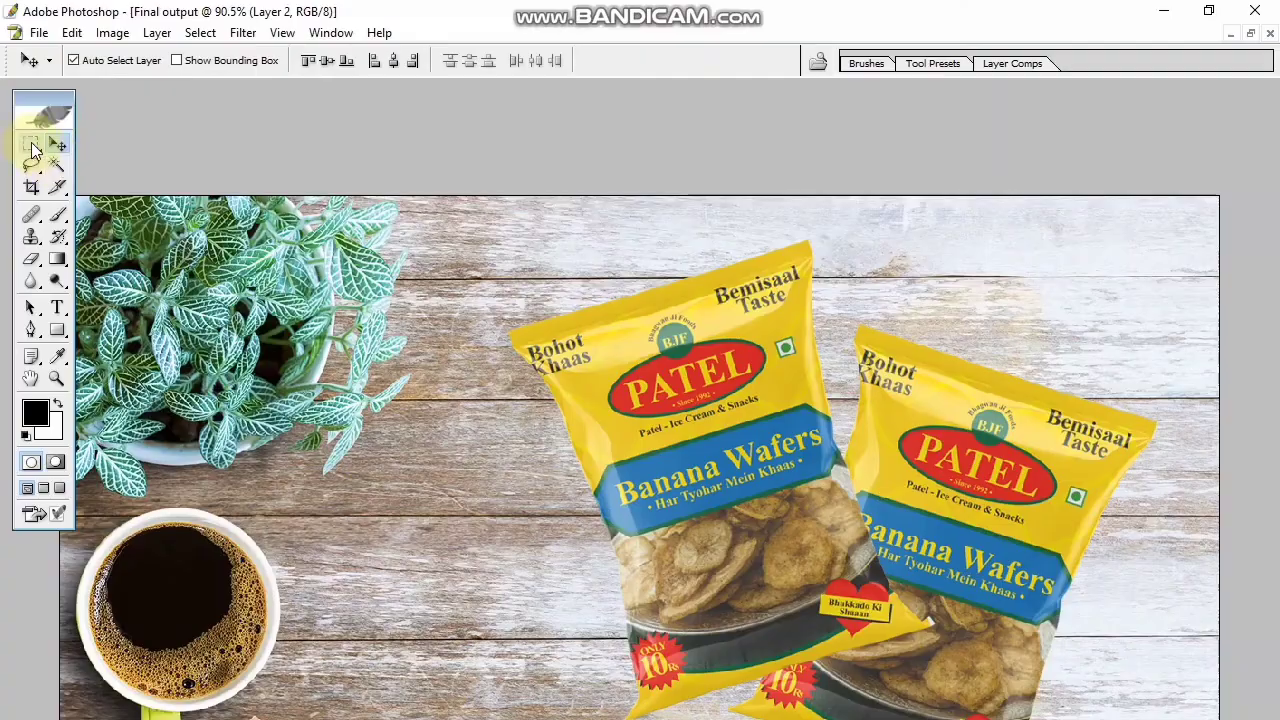
# Create a flat black-filled ellipse on a new layer and move it just below the left pouch as a shadow
pyautogui.click(31, 145)
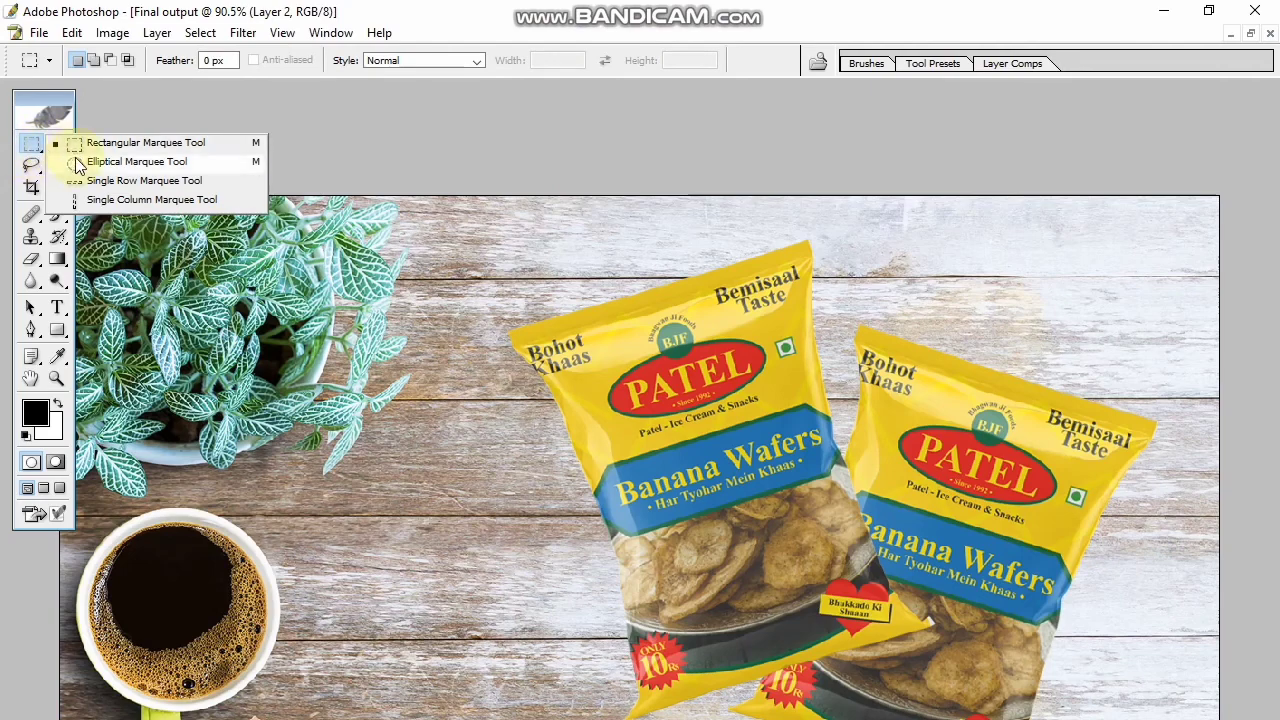
pyautogui.click(78, 162)
pyautogui.moveTo(699, 533); pyautogui.dragTo(785, 496)
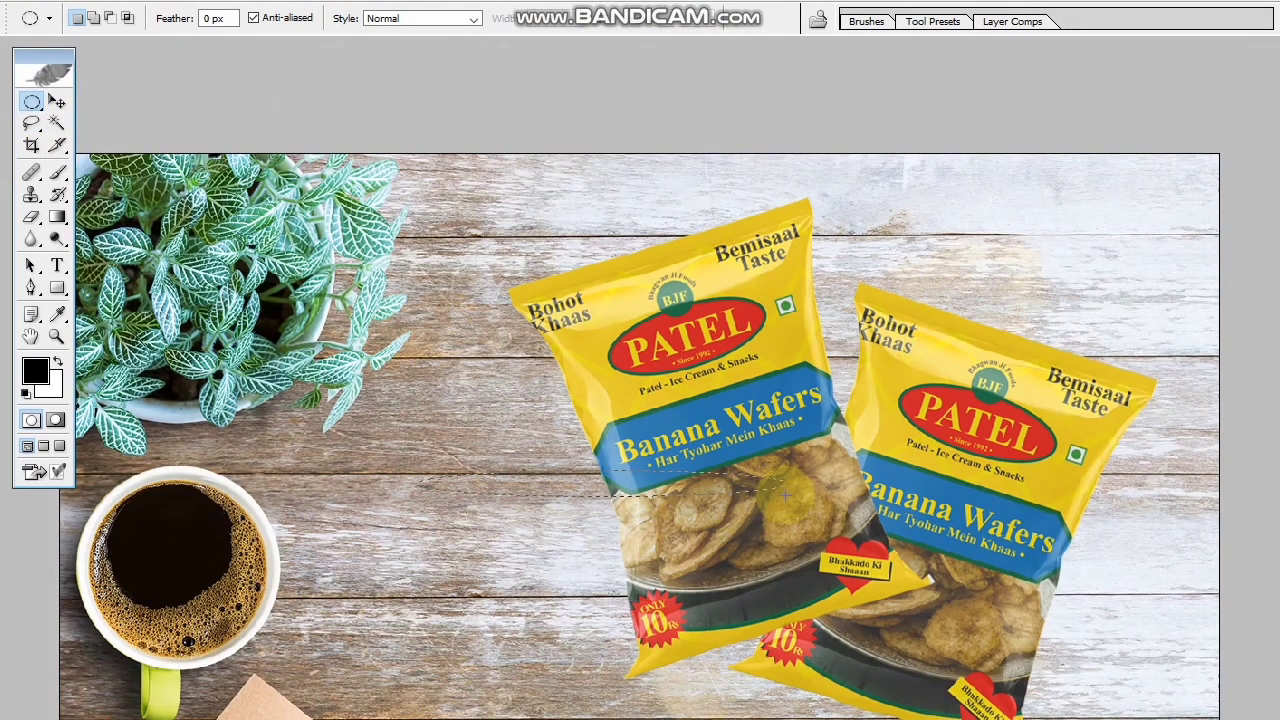
pyautogui.hotkey('ctrl', 'shift', 'n')
pyautogui.press('Return')
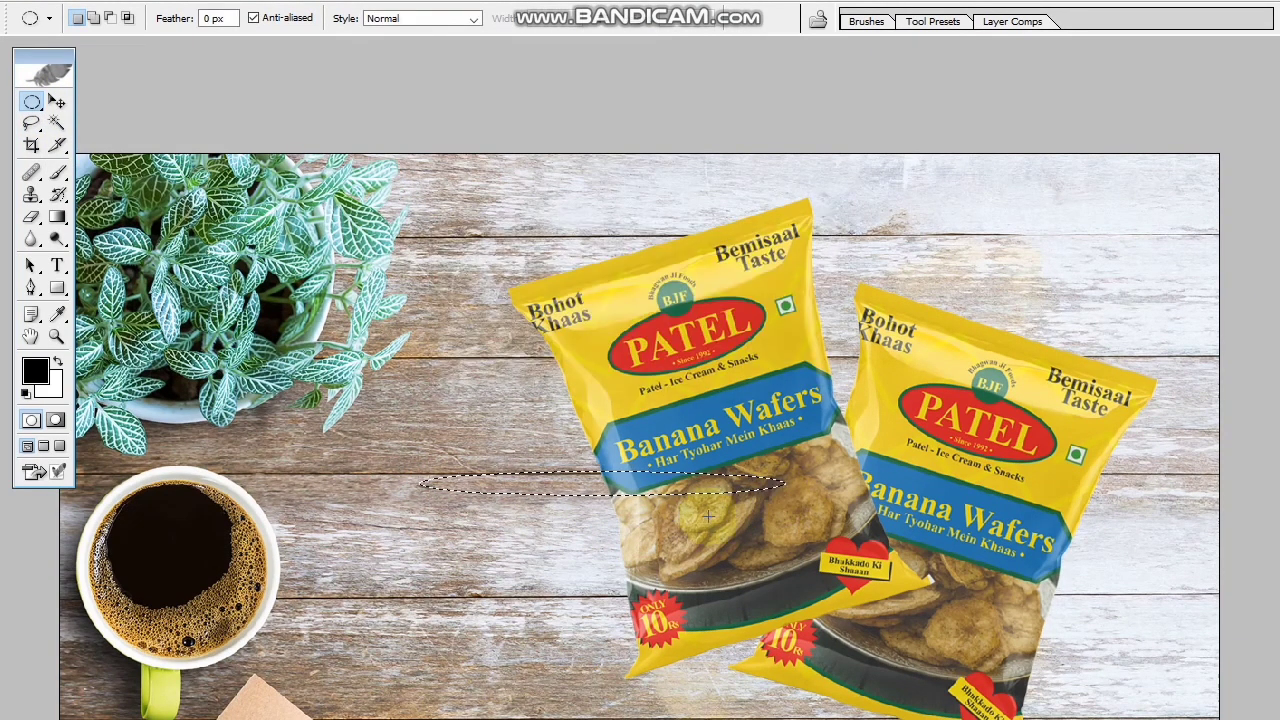
pyautogui.hotkey('alt', 'BackSpace')
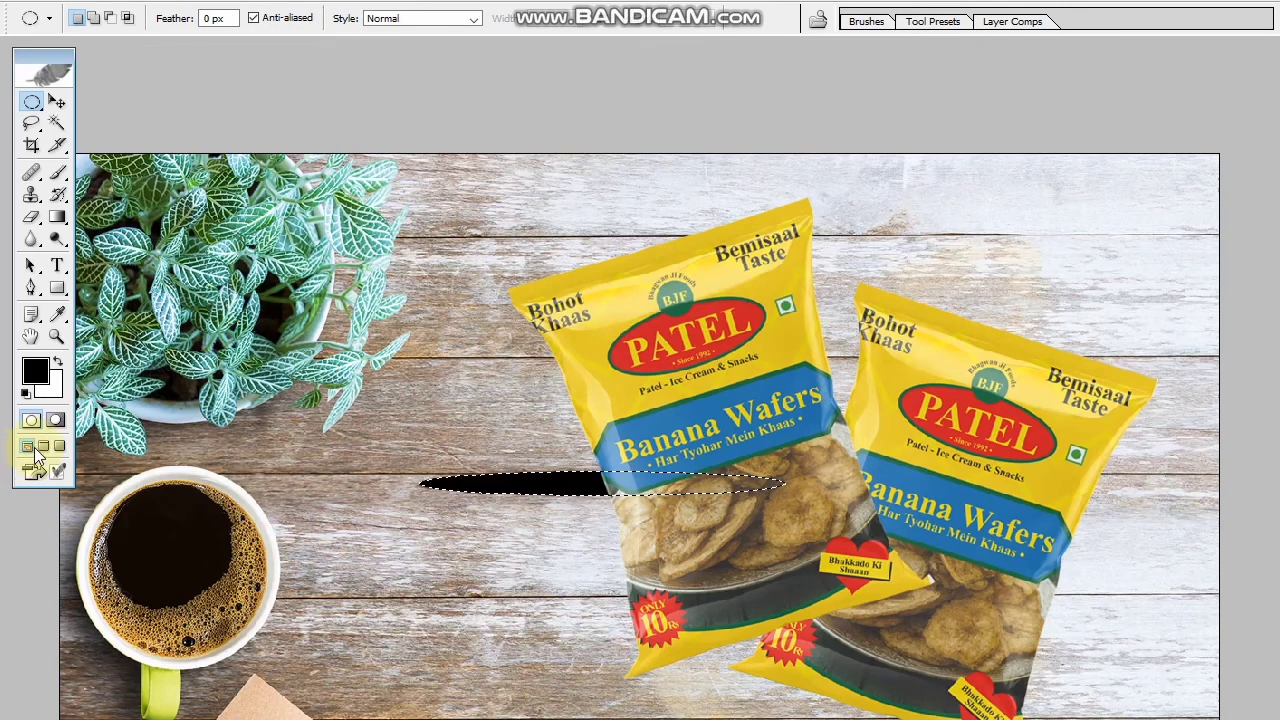
pyautogui.hotkey('ctrl', 'd')
pyautogui.press('v')
pyautogui.moveTo(504, 482); pyautogui.dragTo(490, 542)
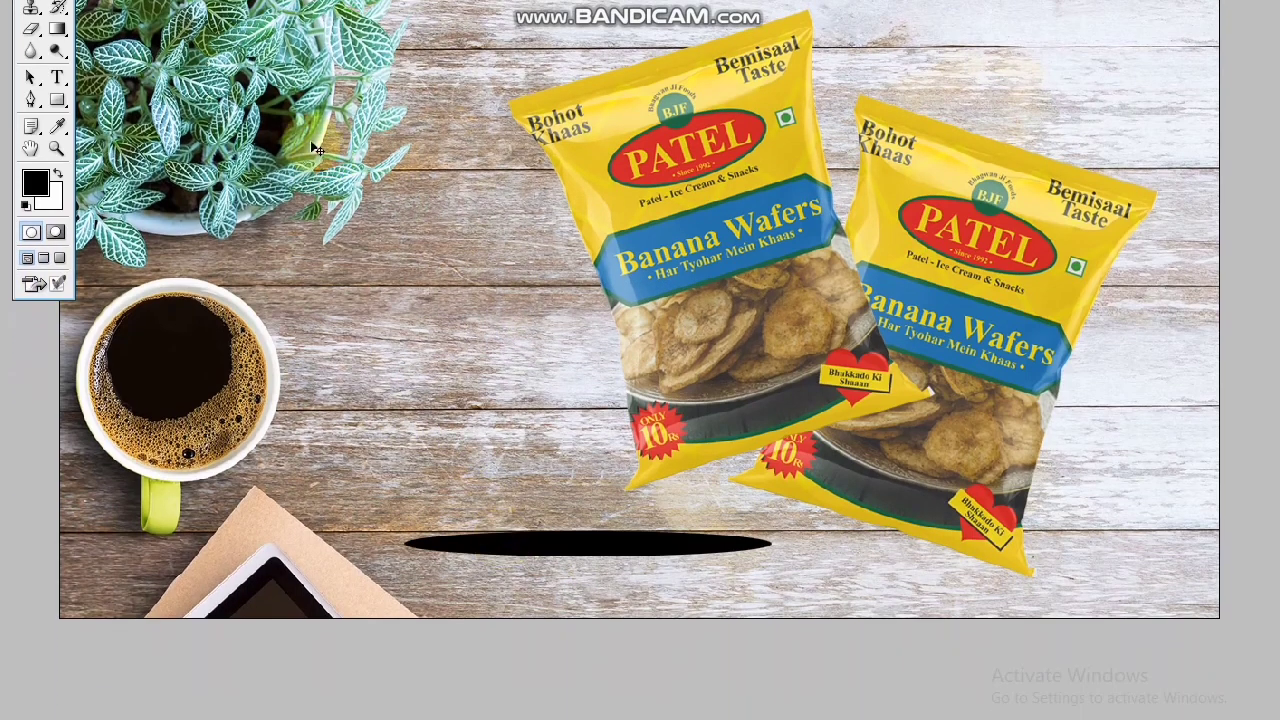
pyautogui.click(240, 33)
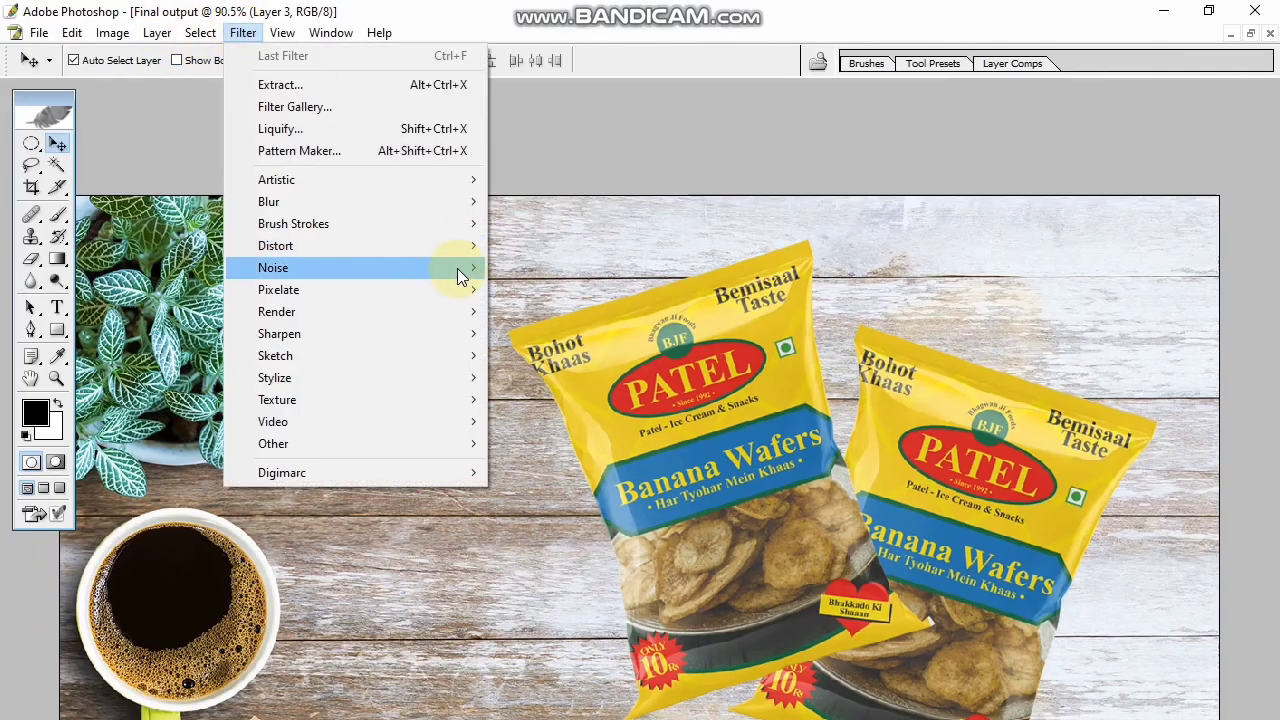
pyautogui.moveTo(455, 380)
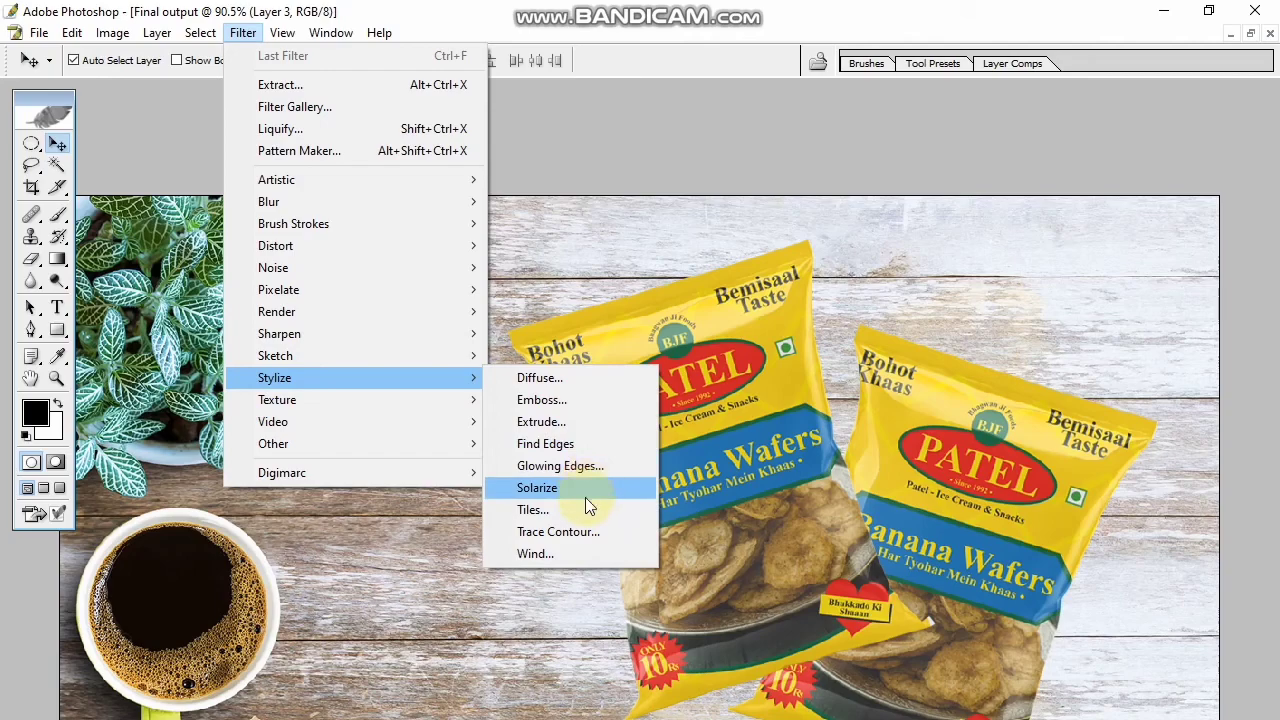
pyautogui.press('Escape')
pyautogui.press('Escape')
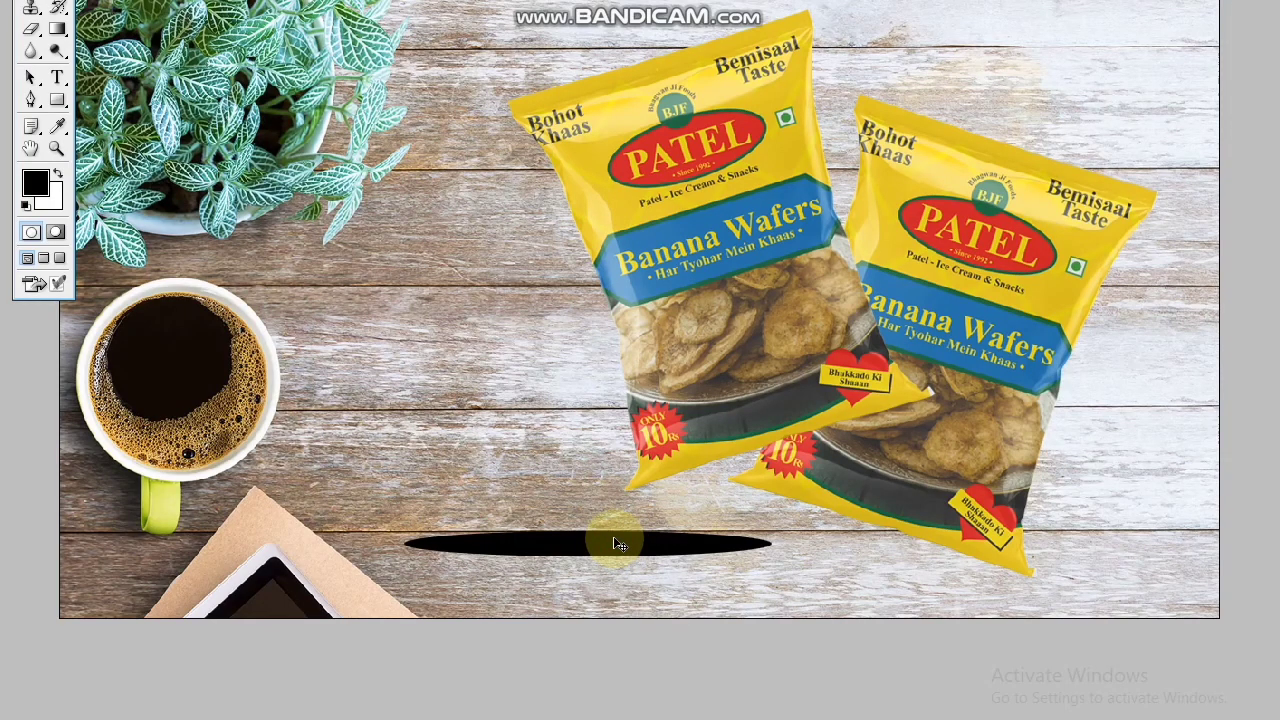
# Show the layer list and delete Layer 3 with the black ellipse
pyautogui.press('F7')
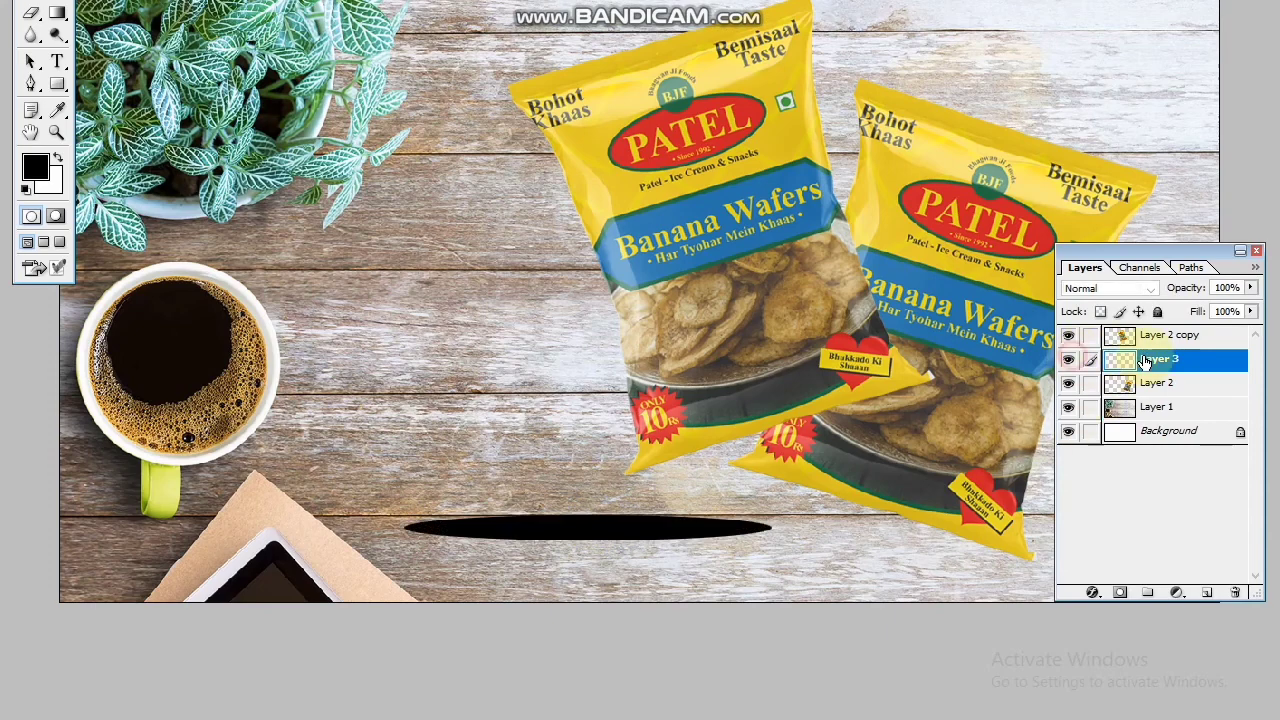
pyautogui.rightClick(1143, 374)
pyautogui.click(1147, 445)
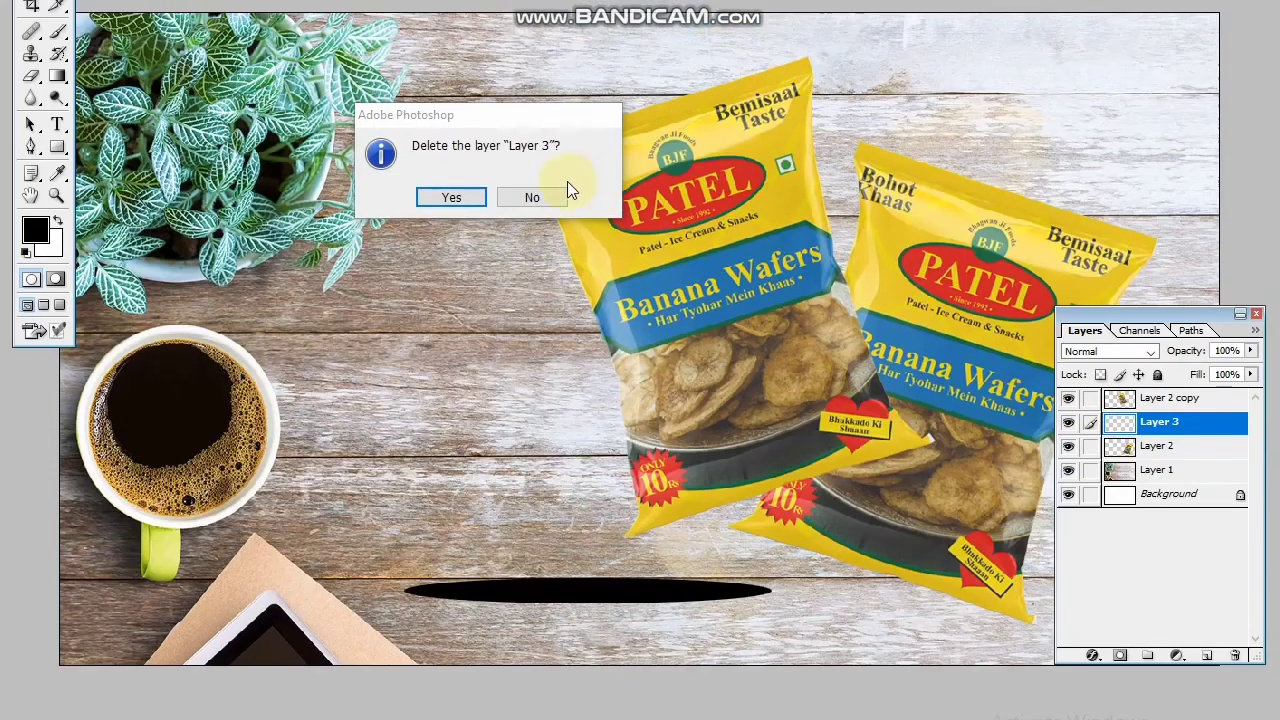
pyautogui.click(450, 133)
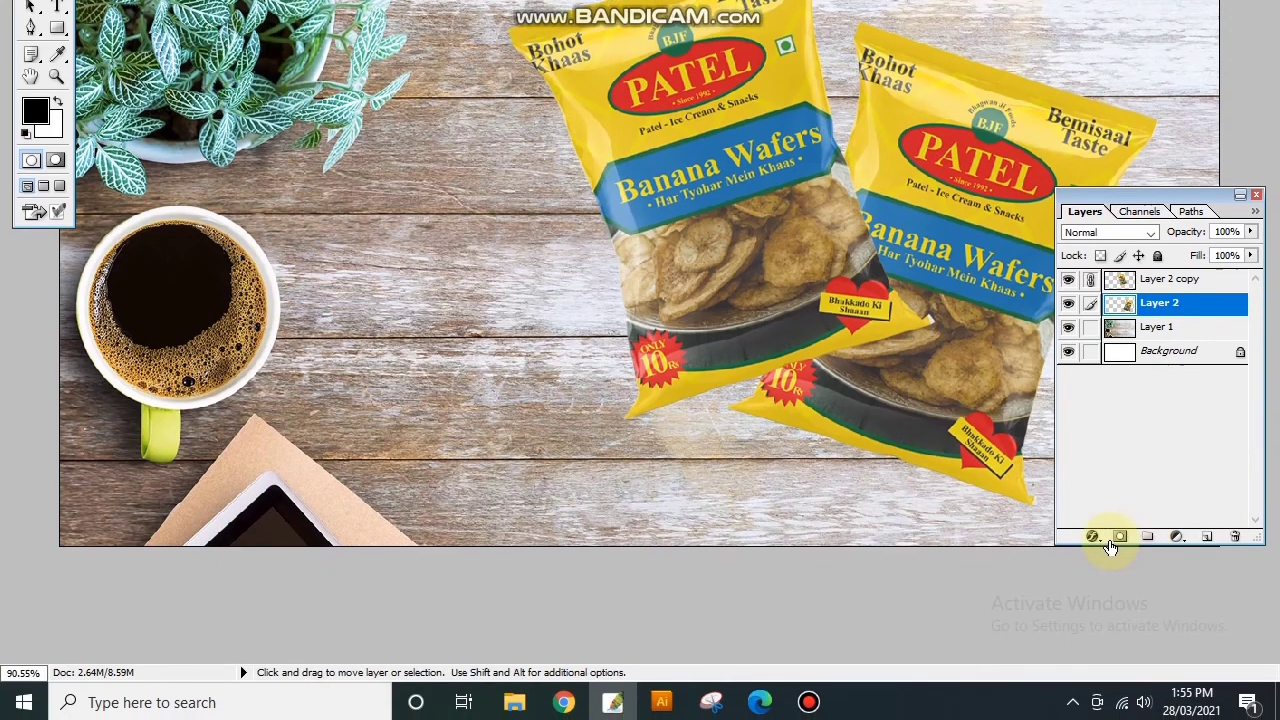
# Add a drop shadow to Layer 2, the right pouch, with 25% opacity and a 10 px distance
pyautogui.click(1094, 656)
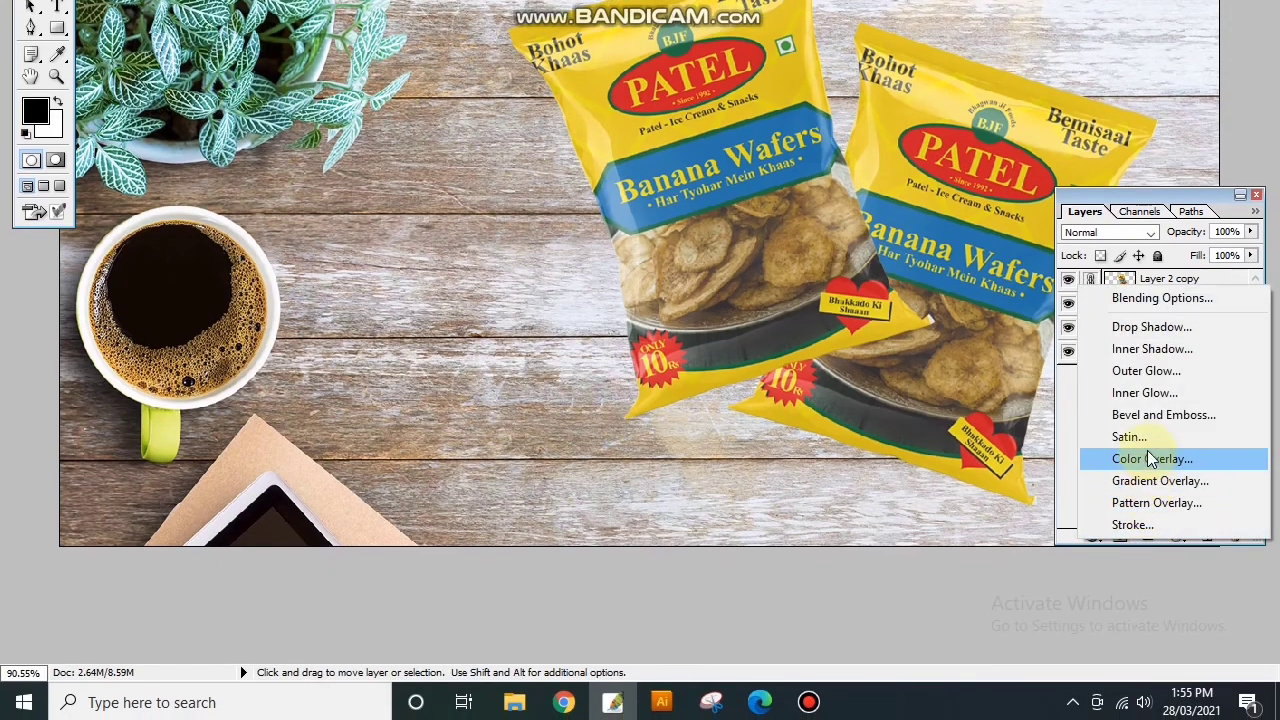
pyautogui.click(1152, 327)
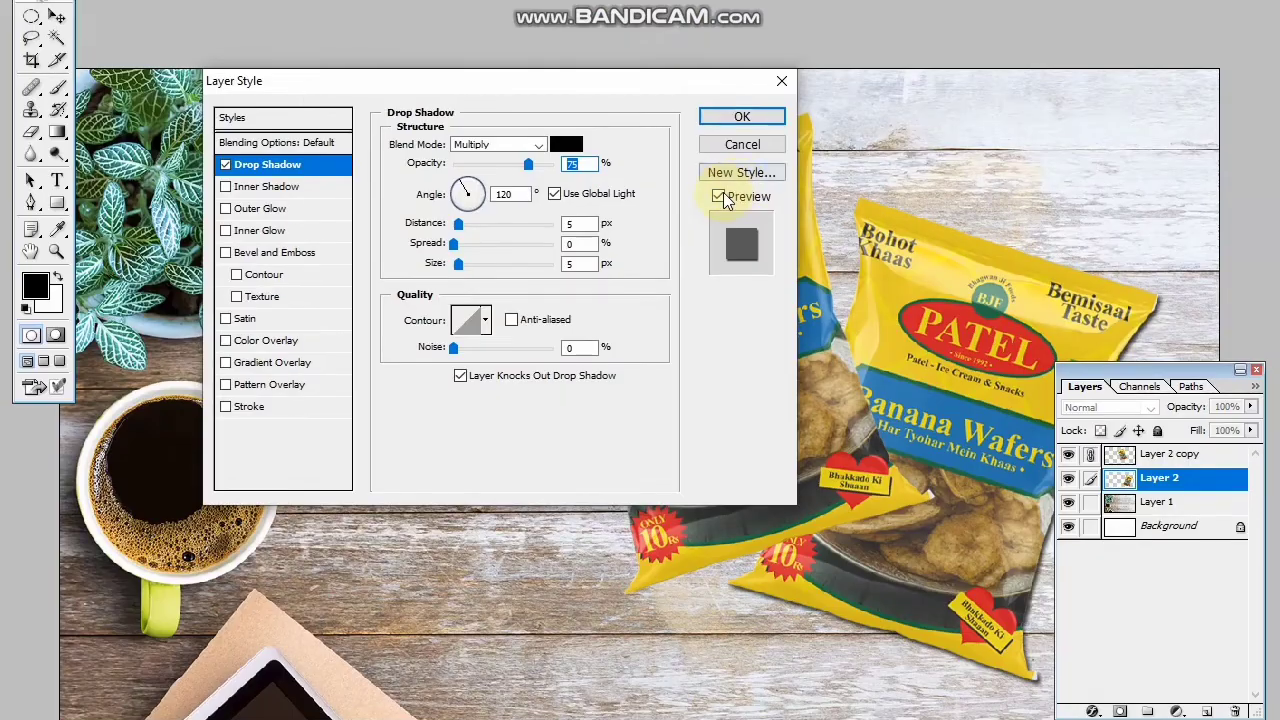
pyautogui.write('25')
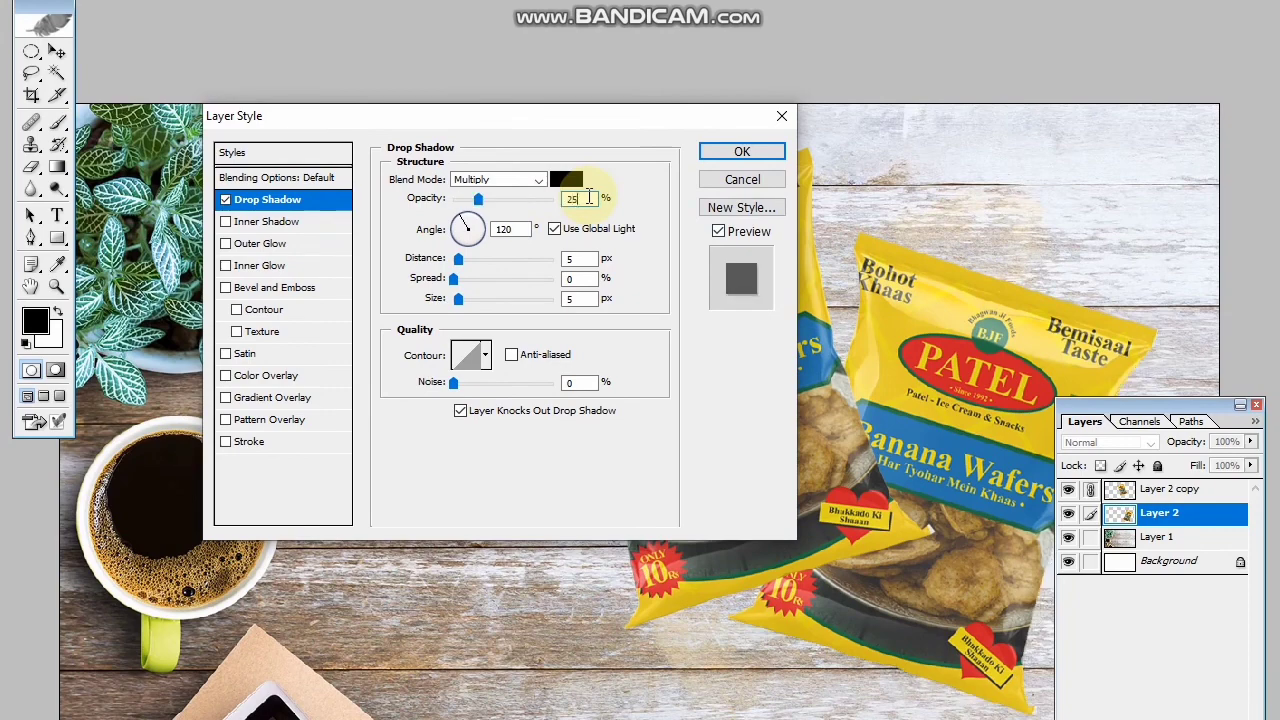
pyautogui.press('Tab')
pyautogui.write('1')
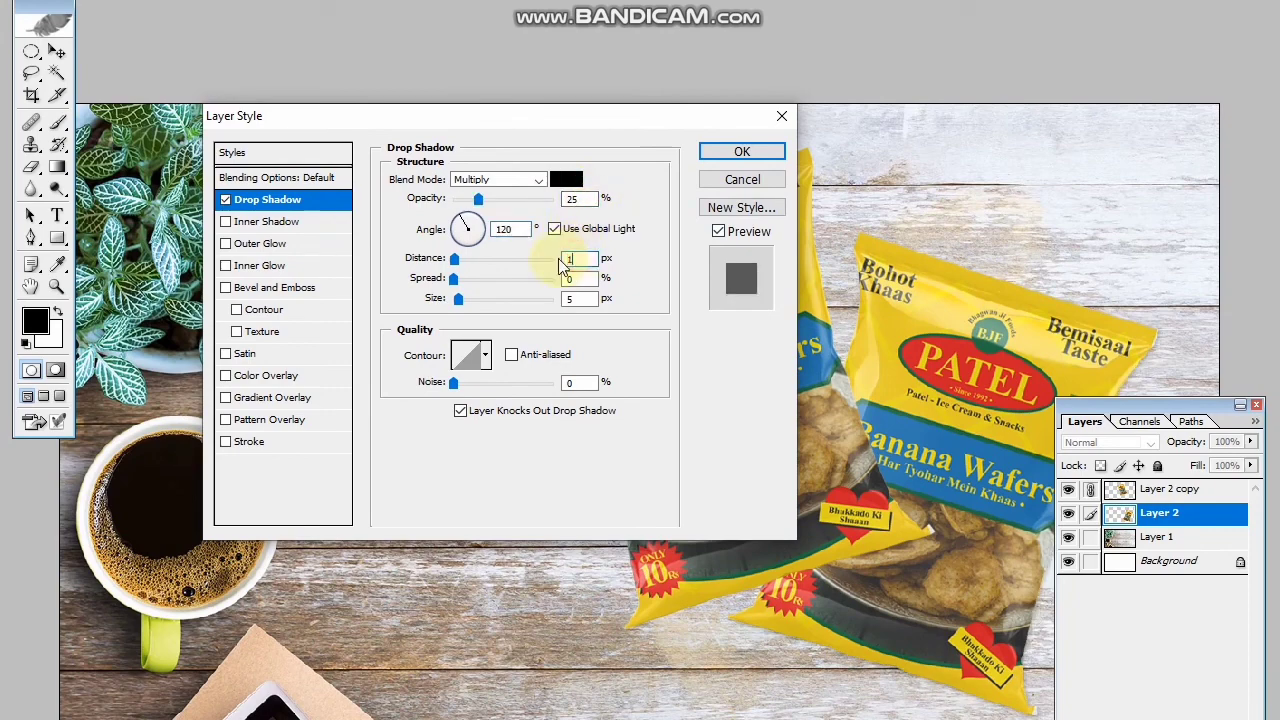
pyautogui.write('0')
pyautogui.press('Tab')
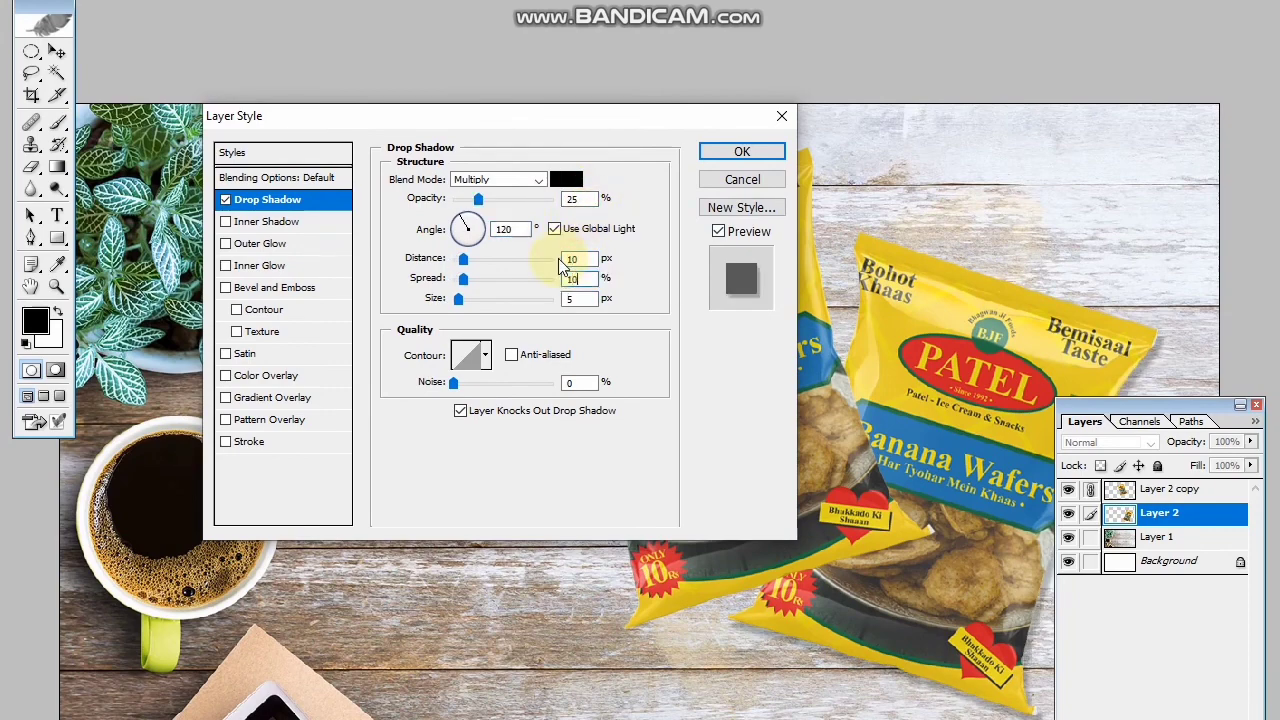
# Set the drop shadow's size to 15 px and spread to 5%, and apply the layer style
pyautogui.hotkey('shift', 'Tab')
pyautogui.write('15')
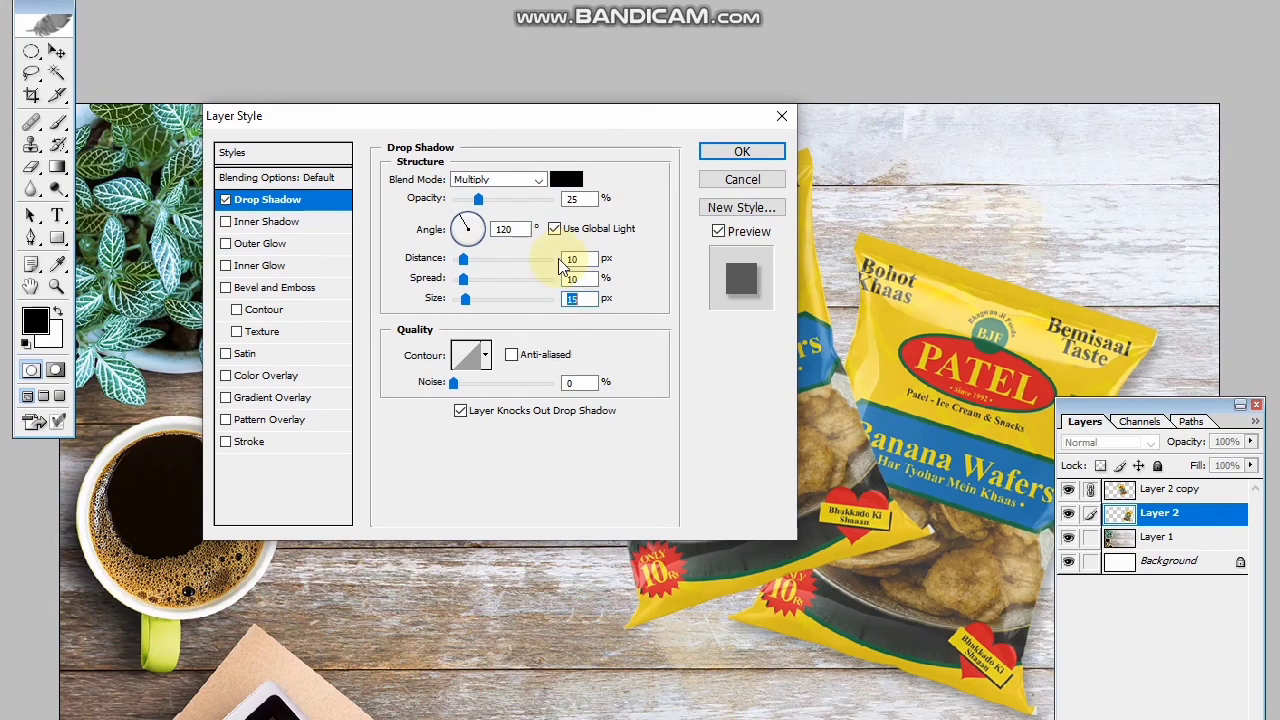
pyautogui.hotkey('shift', 'Tab')
pyautogui.write('5')
pyautogui.press('Tab')
pyautogui.press('Return')
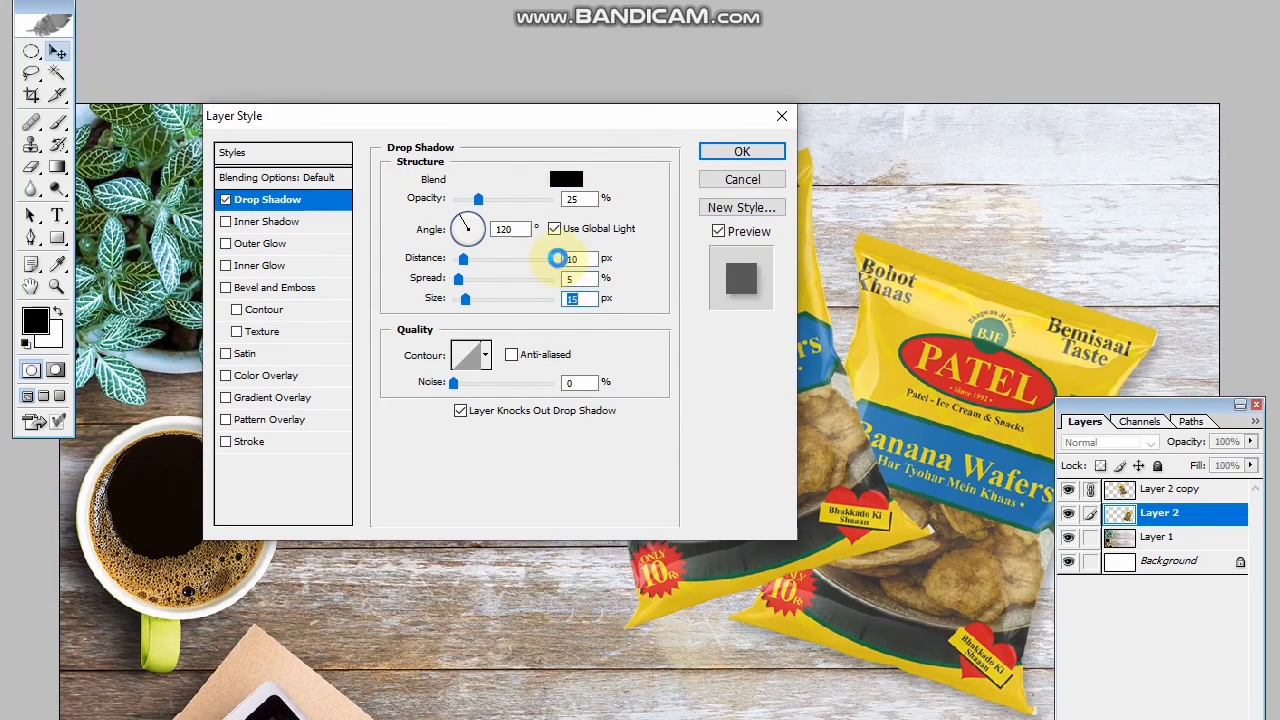
pyautogui.click(748, 366)
# Copy Layer 2's drop shadow style onto Layer 2 copy and hide the layer list
pyautogui.click(1169, 523)
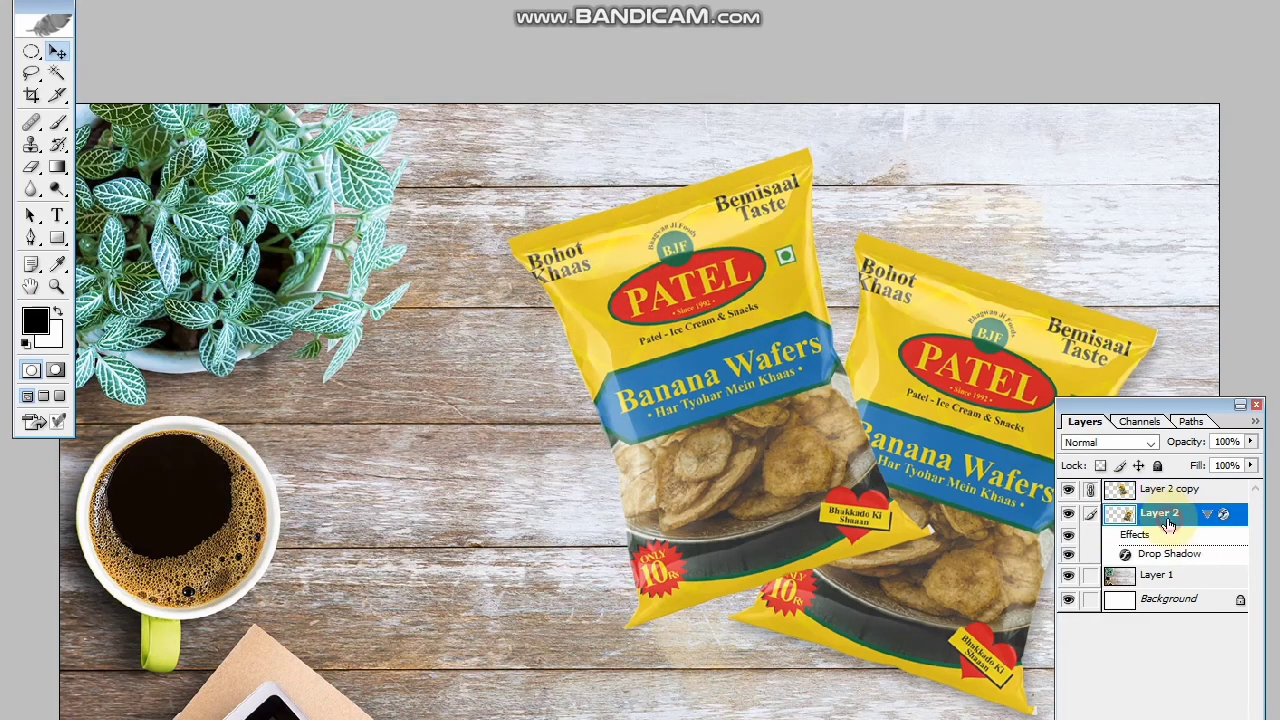
pyautogui.rightClick(1167, 523)
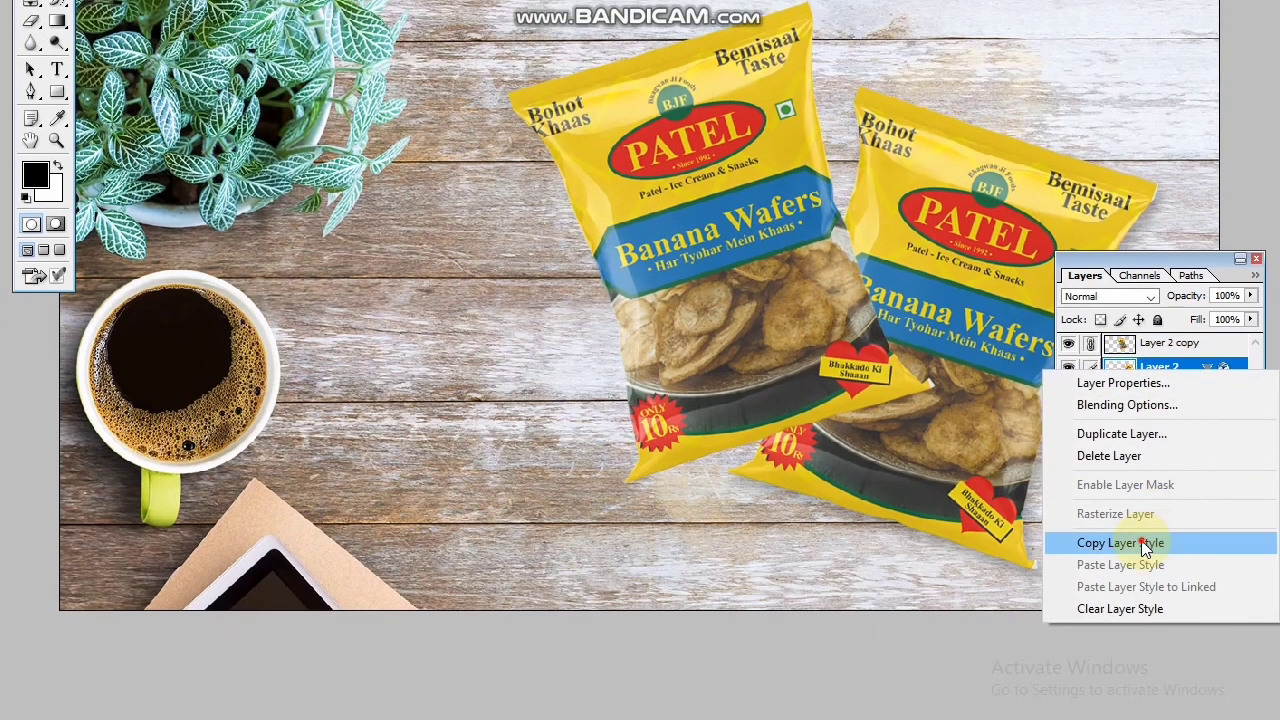
pyautogui.click(1140, 688)
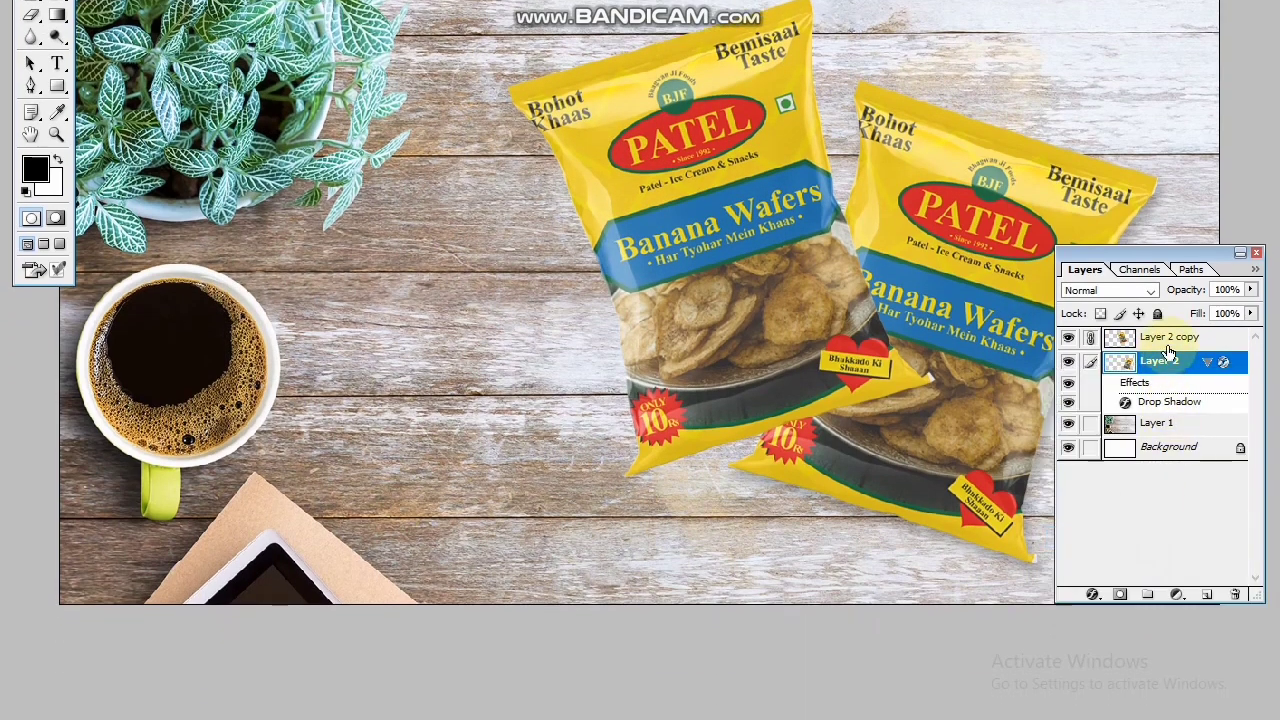
pyautogui.click(1168, 340)
pyautogui.rightClick(1168, 340)
pyautogui.click(1147, 531)
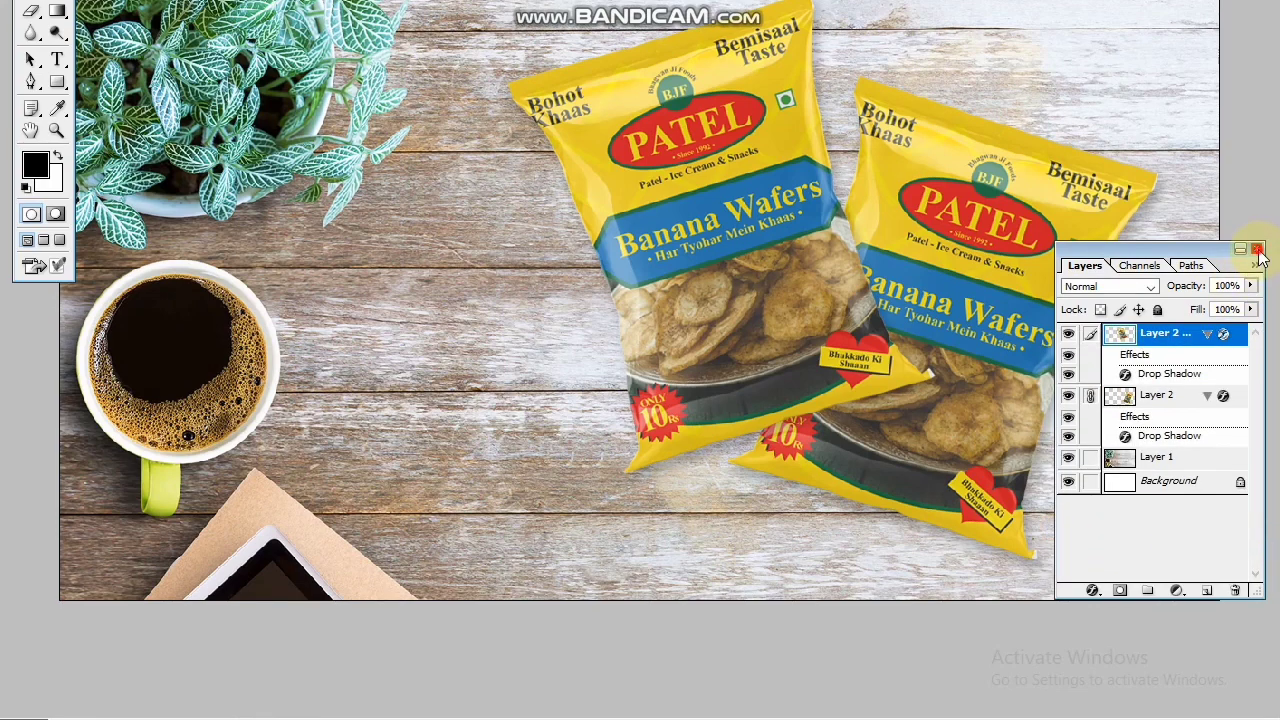
pyautogui.click(1257, 250)
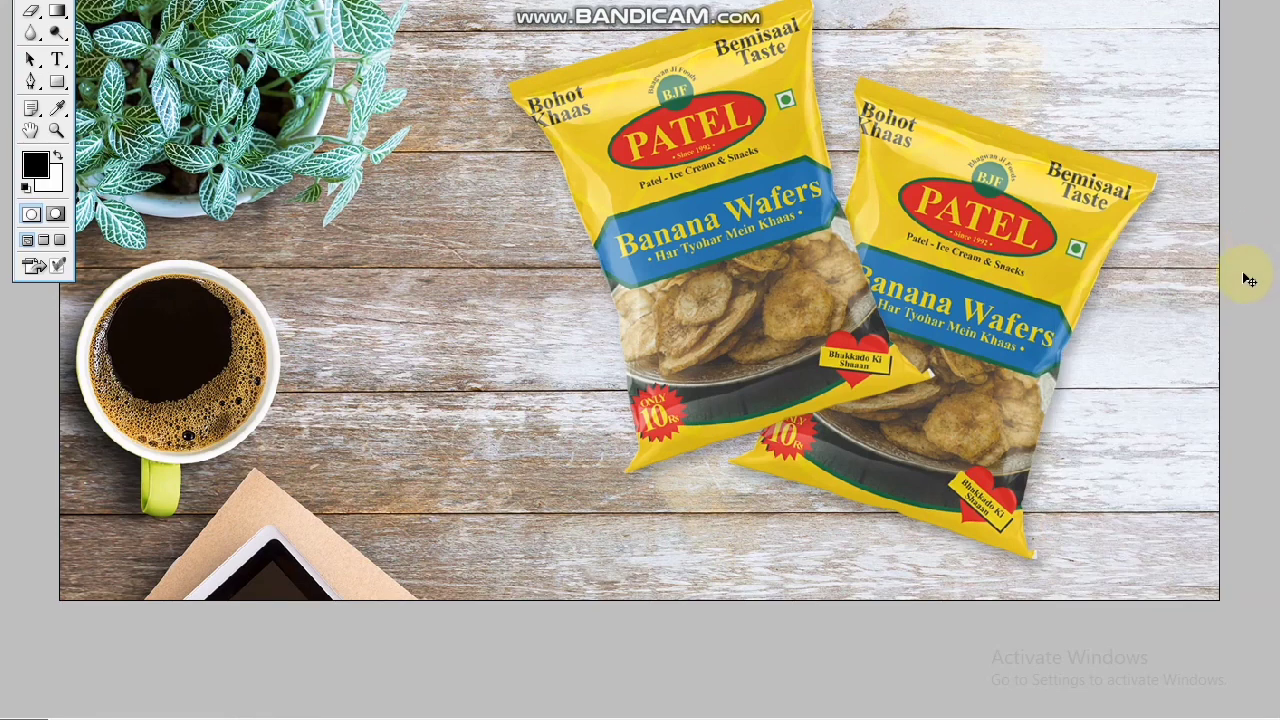